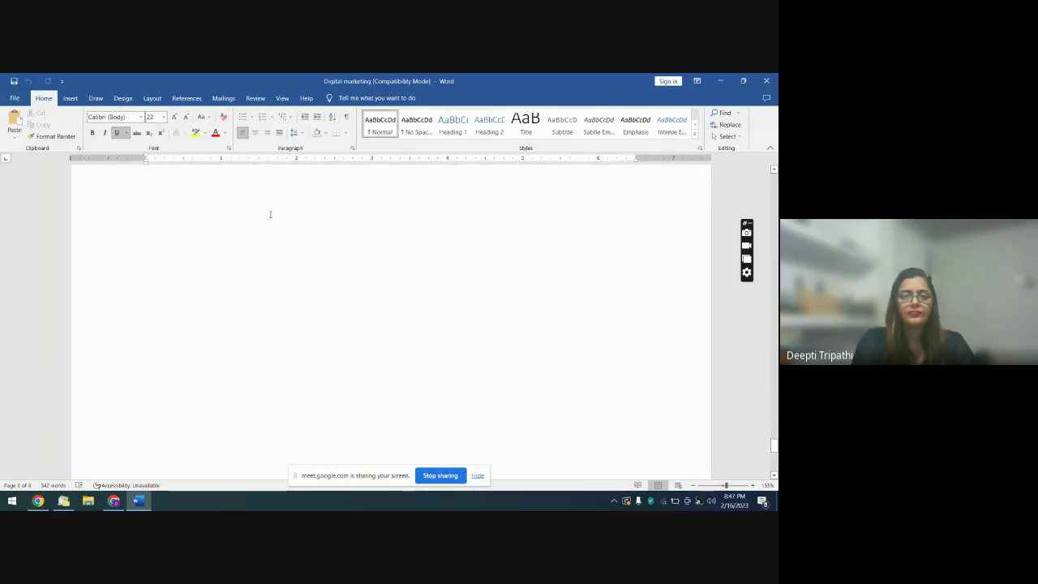
# - Add an unnumbered line reading "Google Ads" below the Objective item on the document's last page
pyautogui.scroll(10, 270, 214)
pyautogui.click(208, 185)
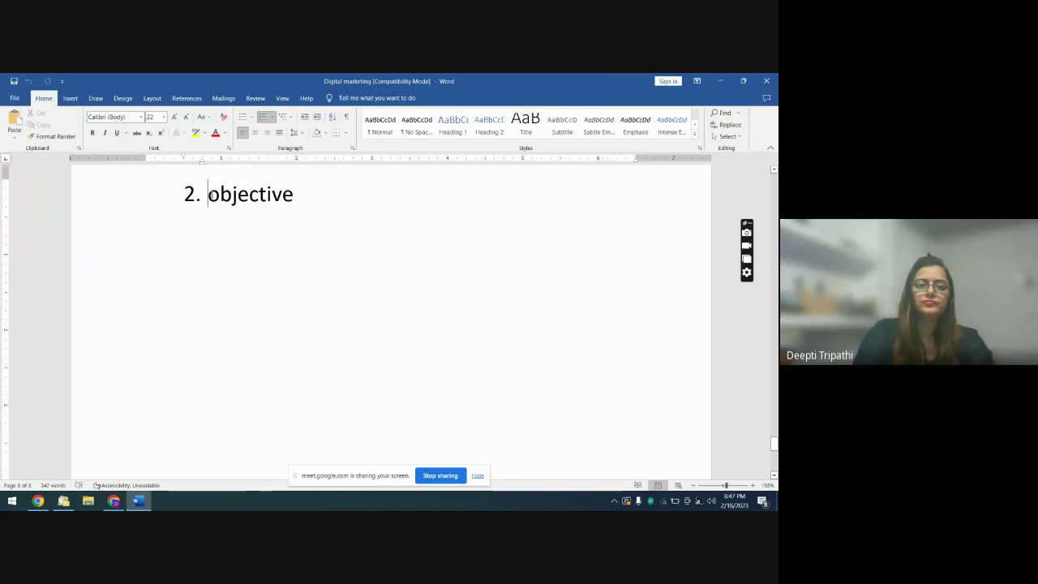
pyautogui.click(308, 192)
pyautogui.press('Return')
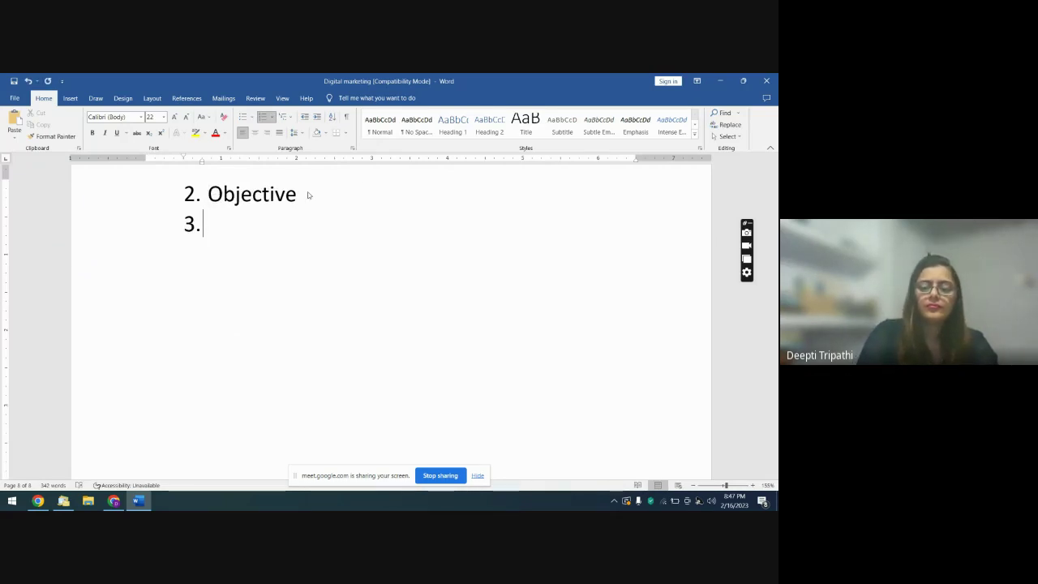
pyautogui.write('G')
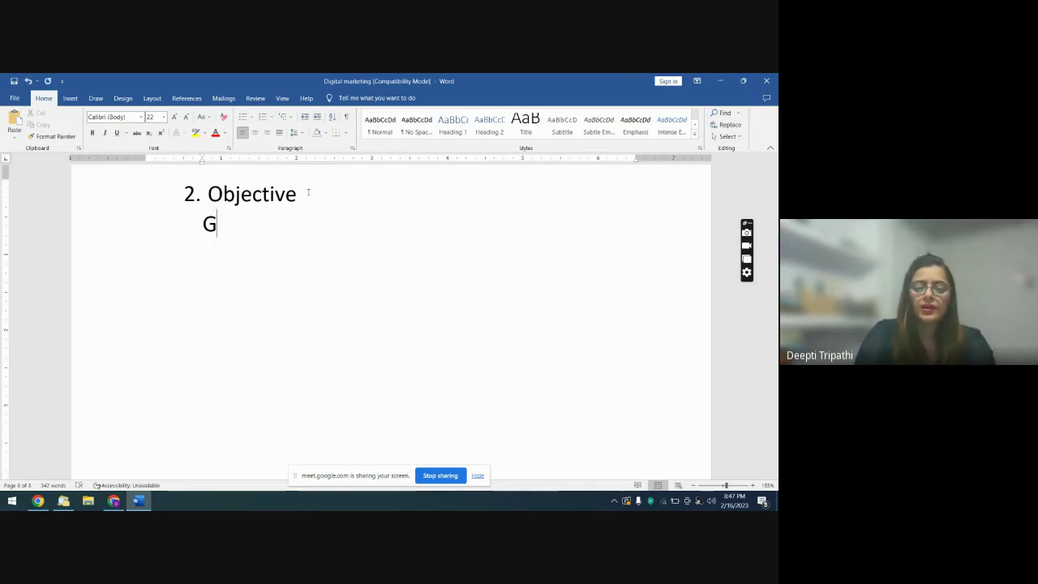
pyautogui.write('oog')
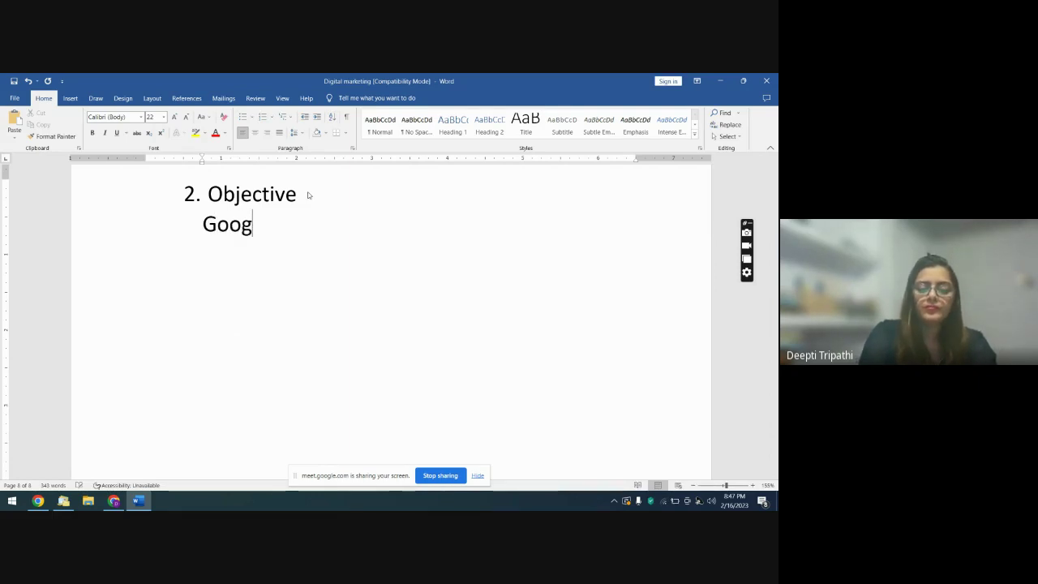
pyautogui.write('le As')
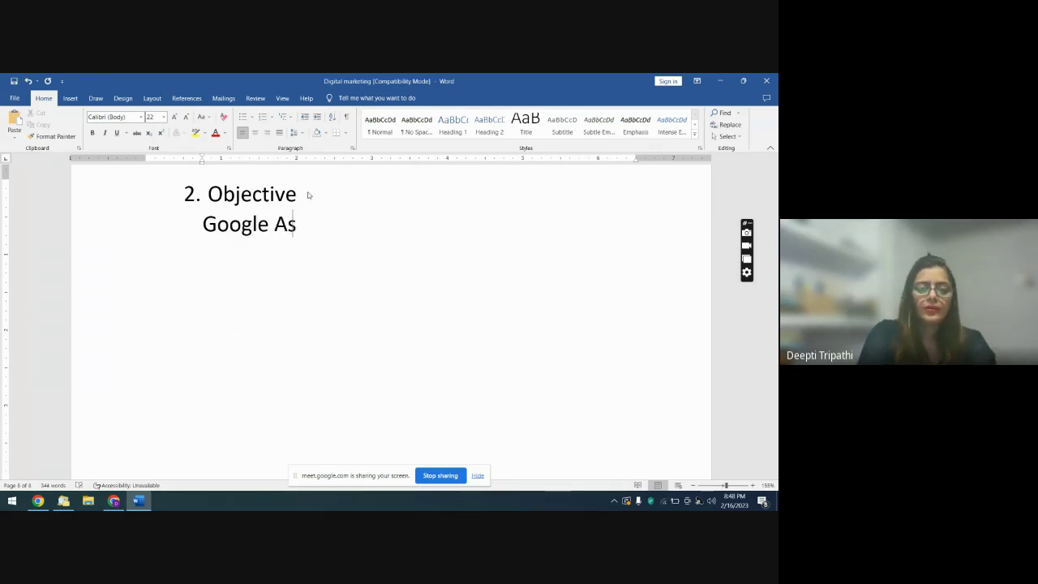
pyautogui.press('BackSpace')
pyautogui.write('ds')
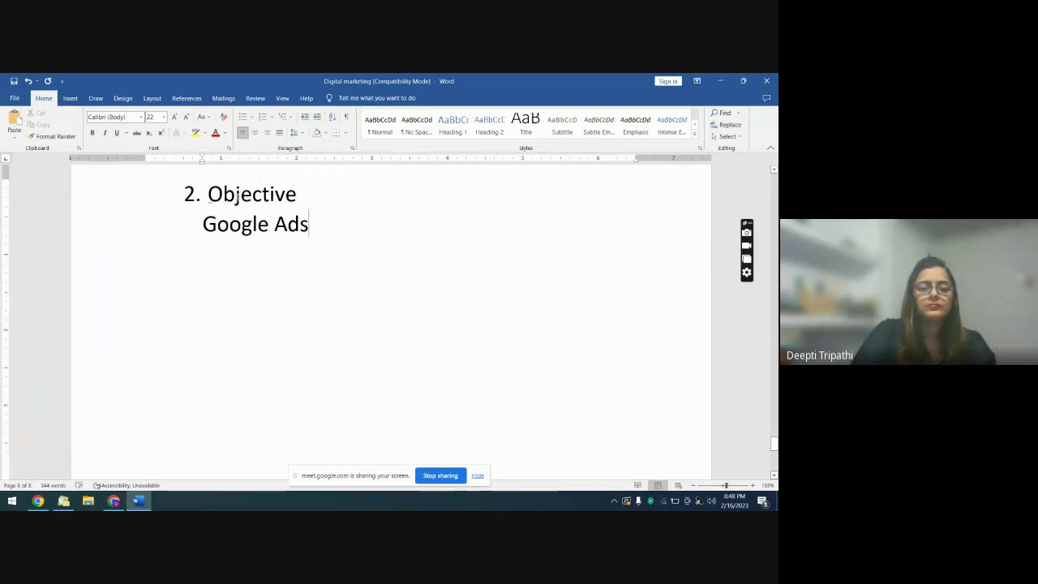
# - Delete the Objective item above "Google Ads" and add a line reading "Display ads" beneath it
pyautogui.tripleClick(235, 194)
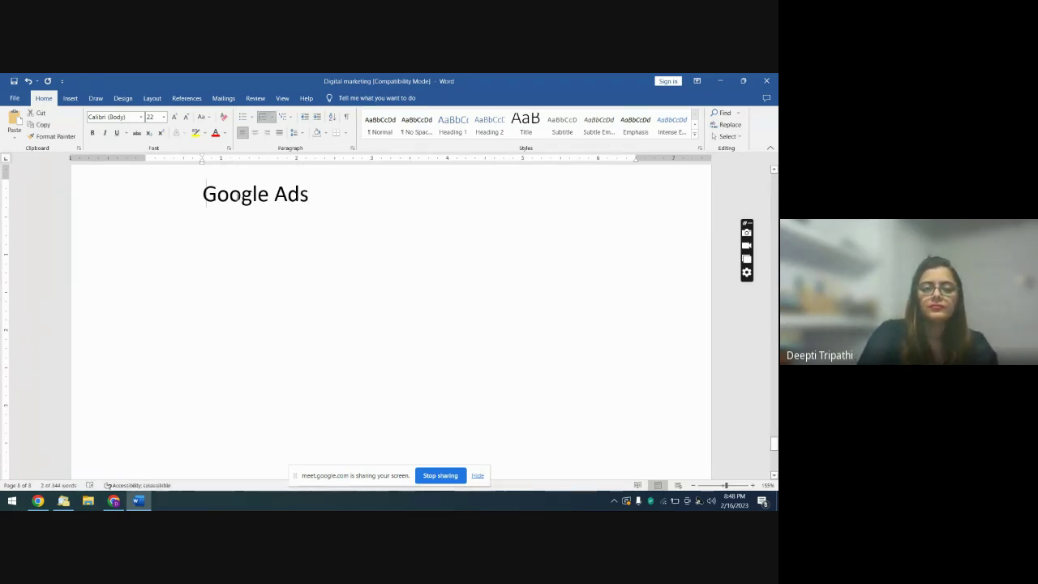
pyautogui.press('Delete')
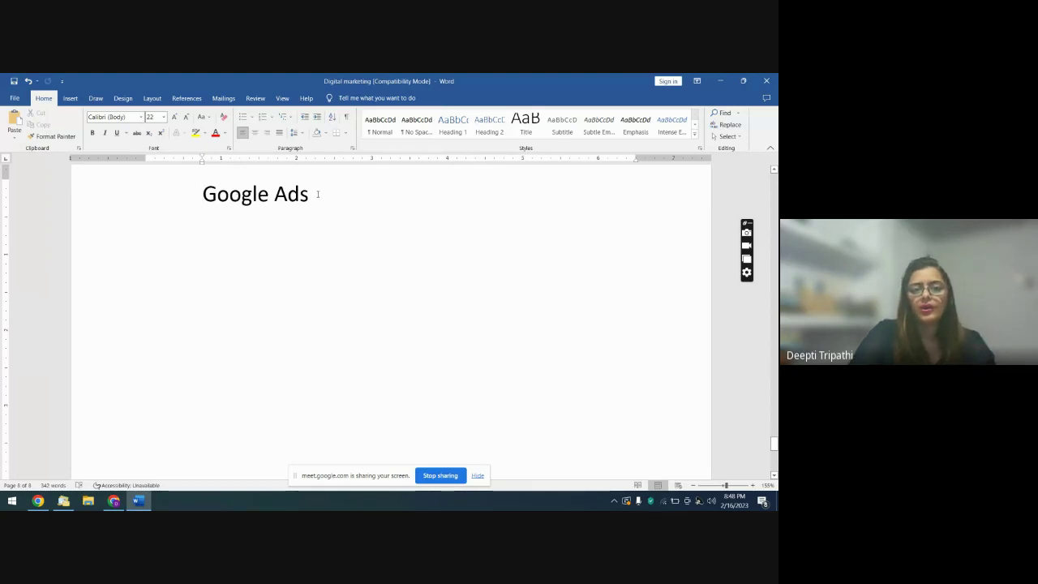
pyautogui.press('Return')
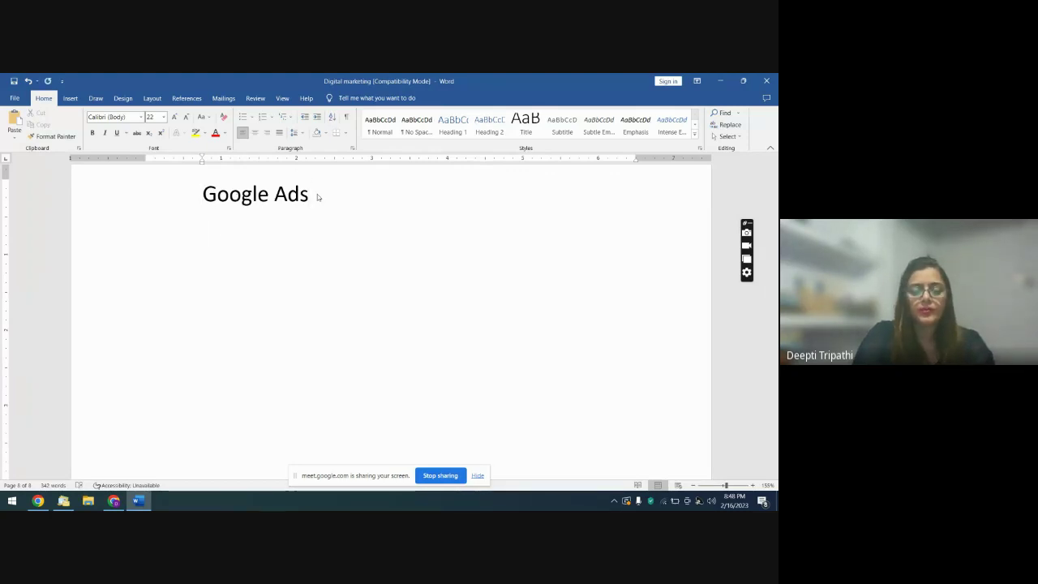
pyautogui.write('Displa')
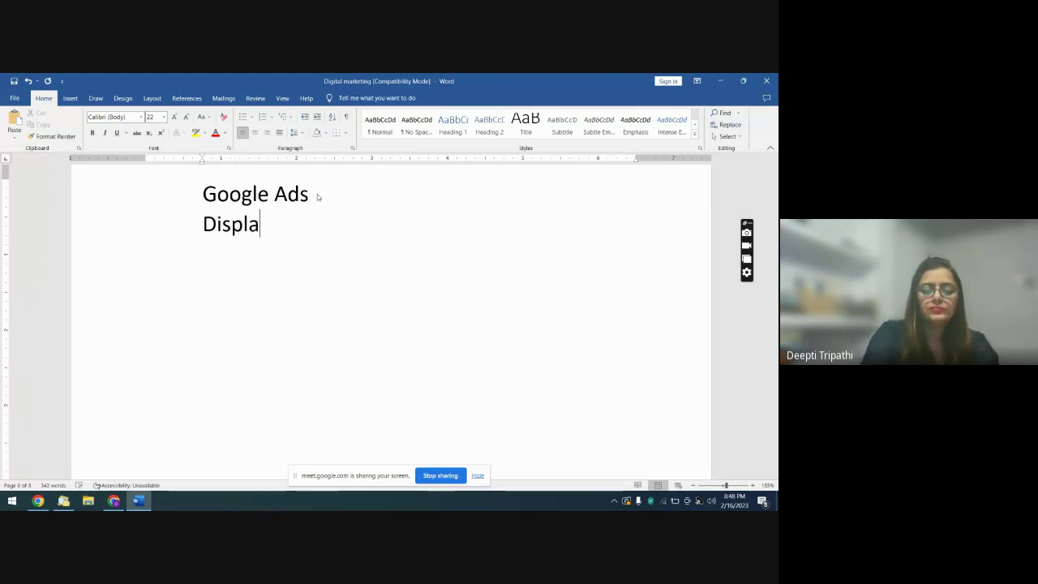
pyautogui.write('y ad')
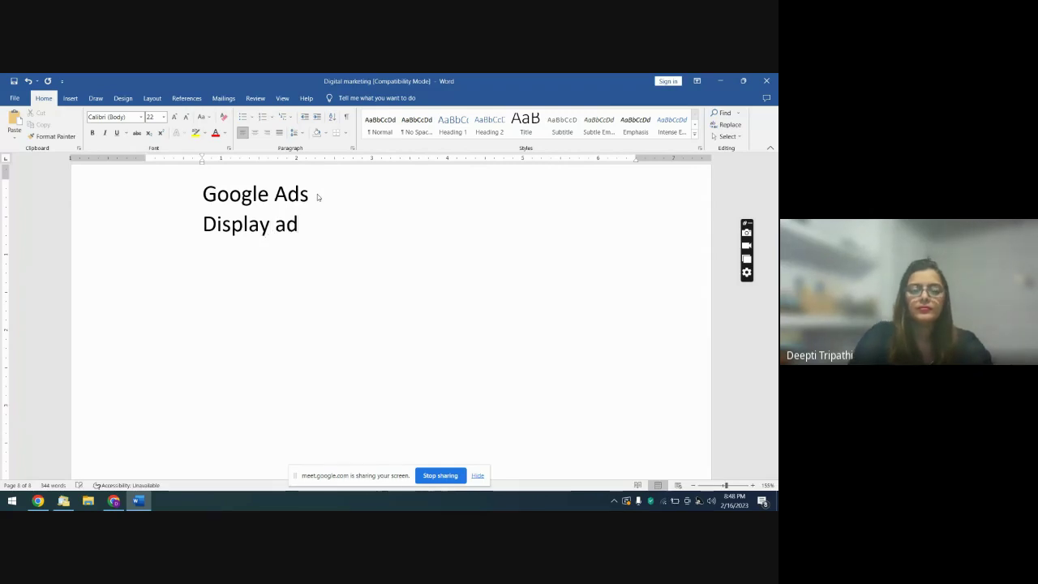
pyautogui.write('s')
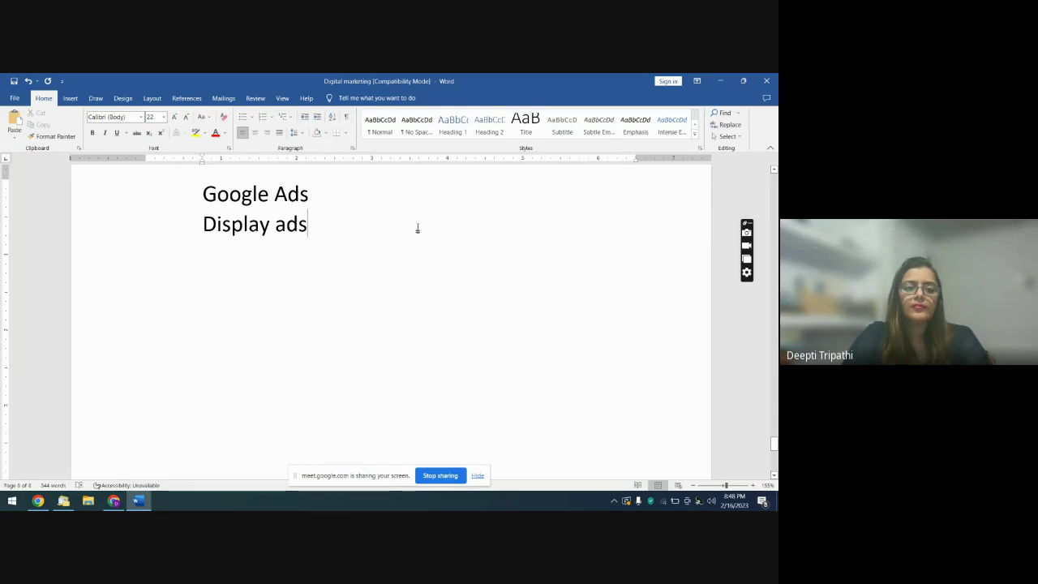
# - Switch to Chrome and view the Moneycontrol and Jagran pages, and the Campaigns page in Google Ads
pyautogui.hotkey('alt', 'Tab')
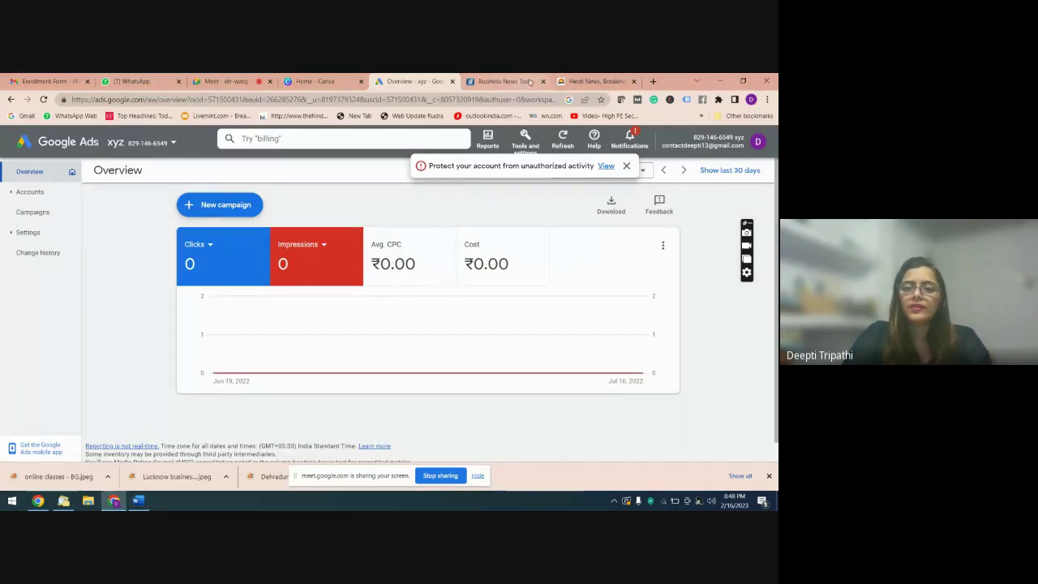
pyautogui.click(504, 81)
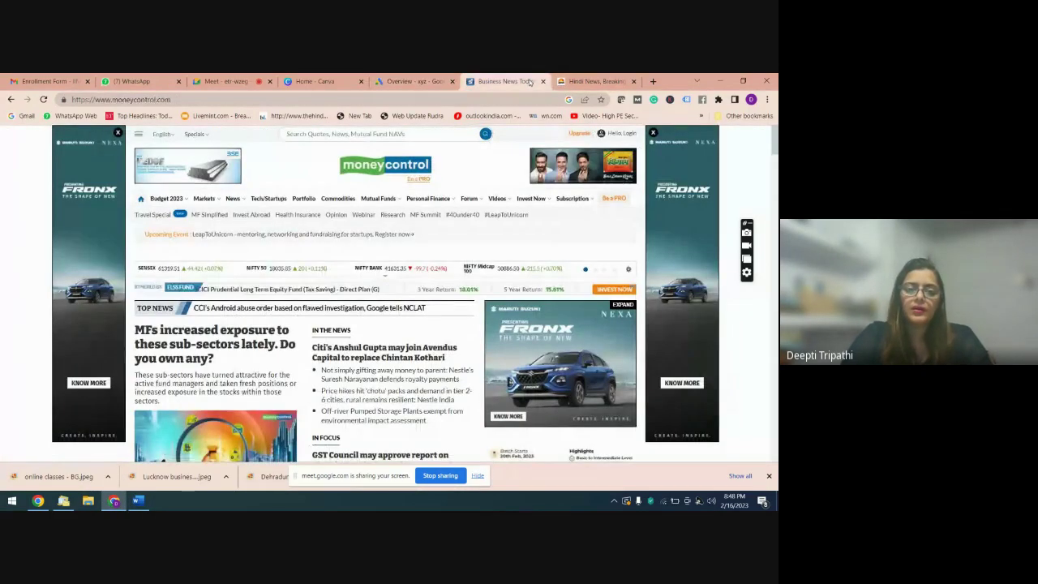
pyautogui.click(592, 81)
pyautogui.click(405, 82)
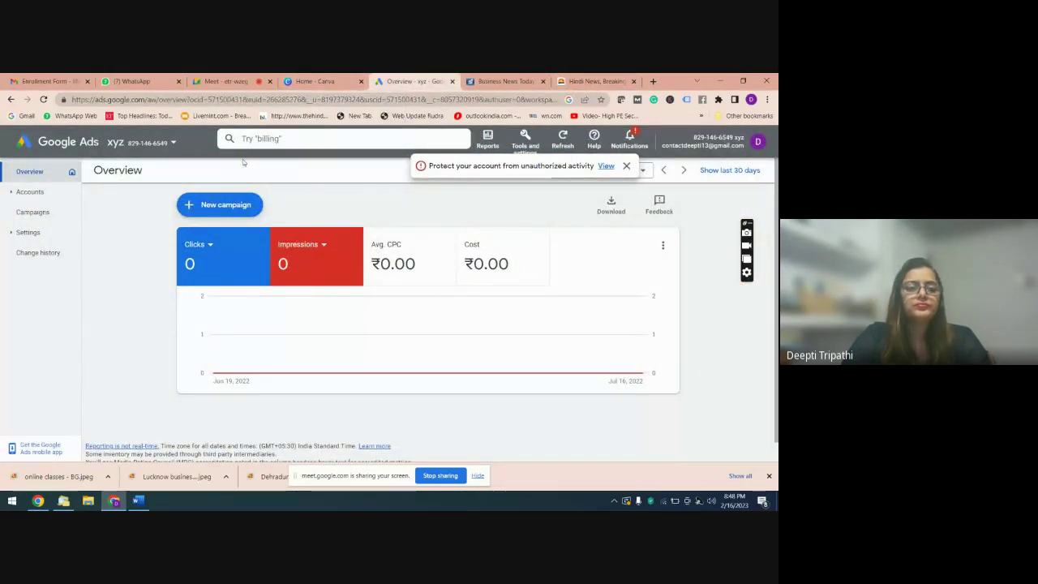
pyautogui.click(36, 216)
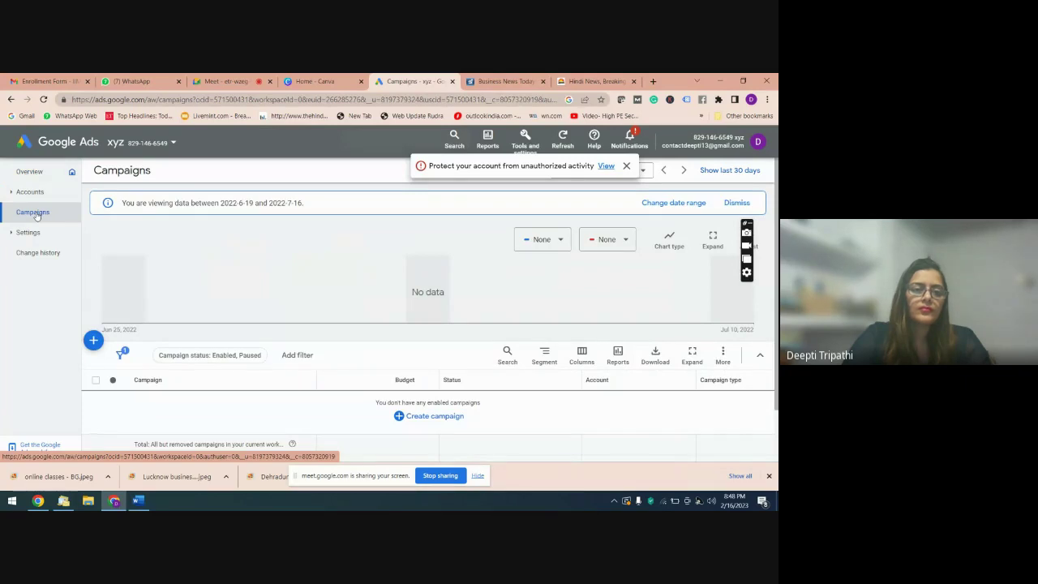
pyautogui.click(31, 172)
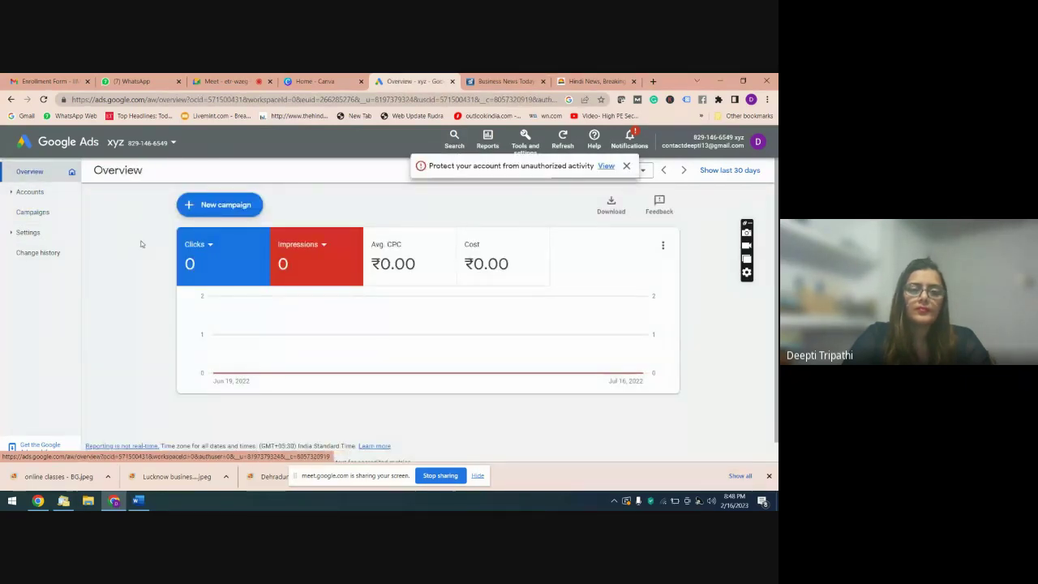
# - Try to start a new Google Ads campaign and select an account for it
pyautogui.click(221, 206)
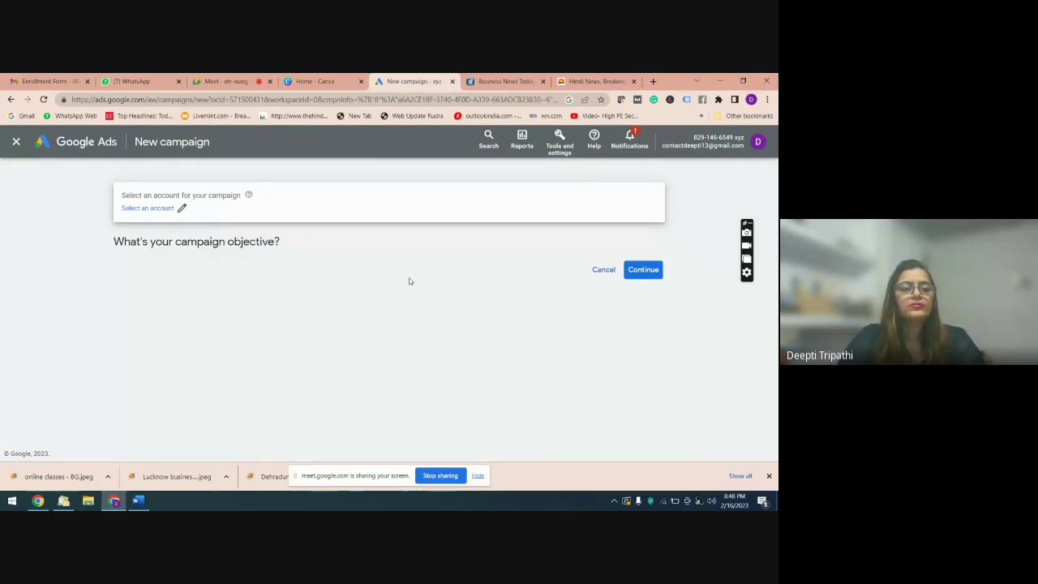
pyautogui.click(182, 208)
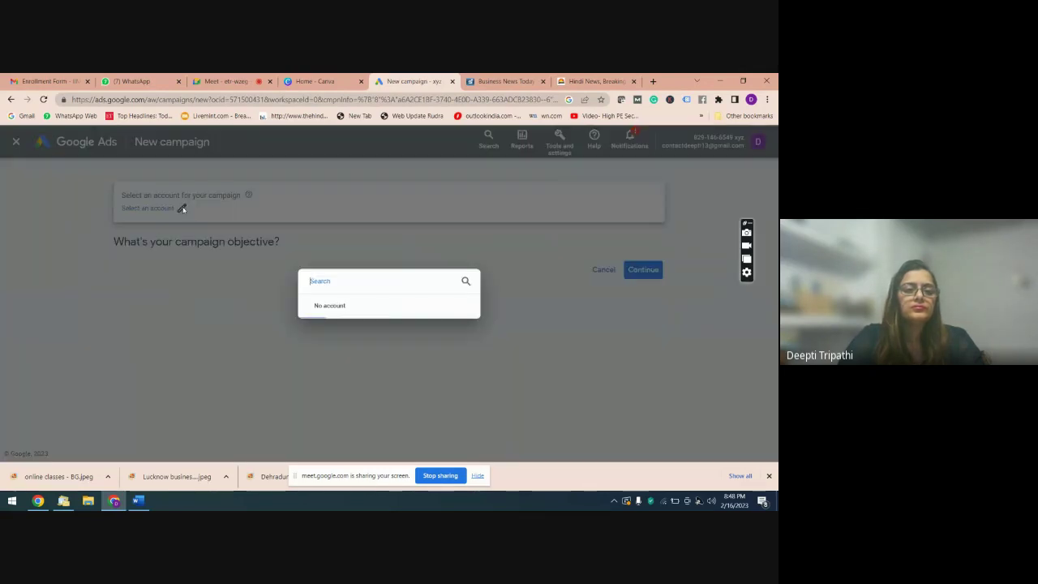
pyautogui.click(239, 304)
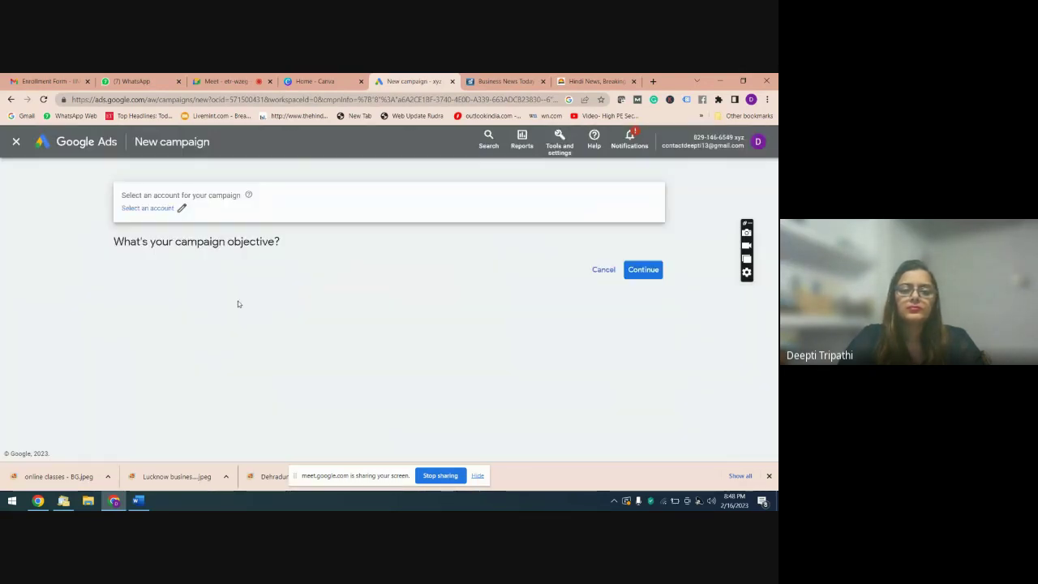
pyautogui.click(642, 269)
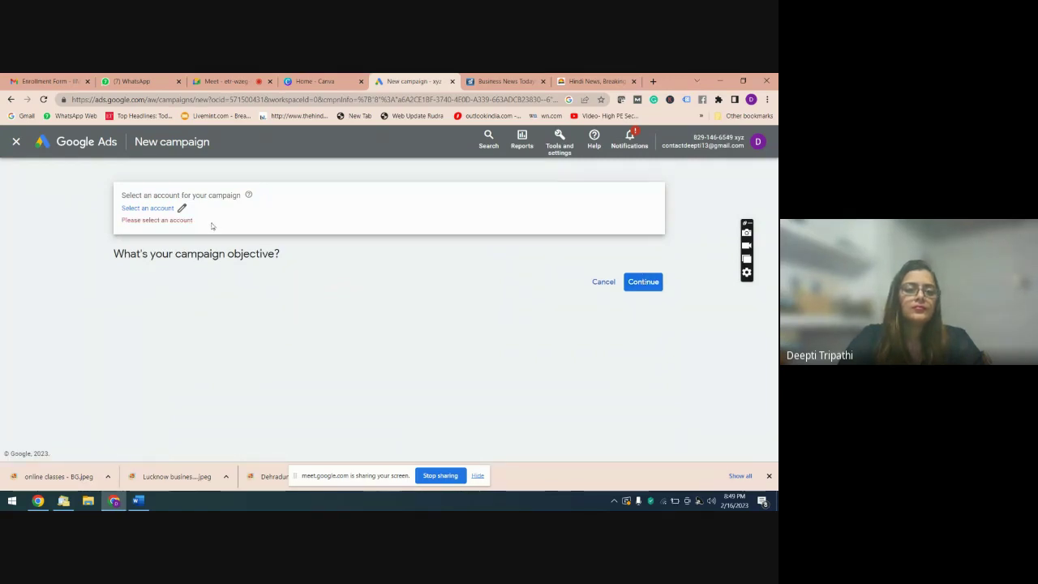
pyautogui.click(182, 210)
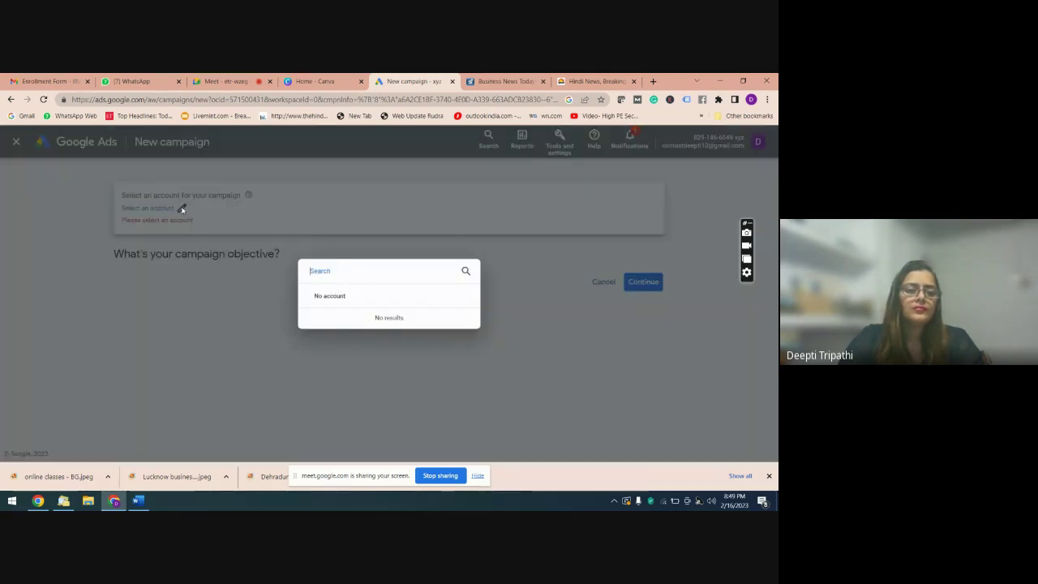
pyautogui.click(335, 272)
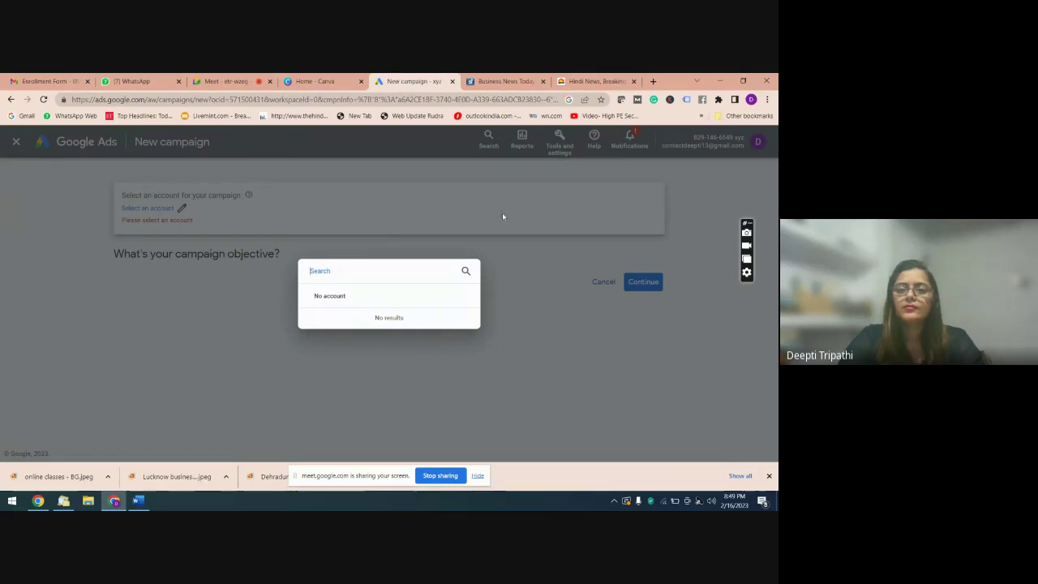
pyautogui.click(432, 342)
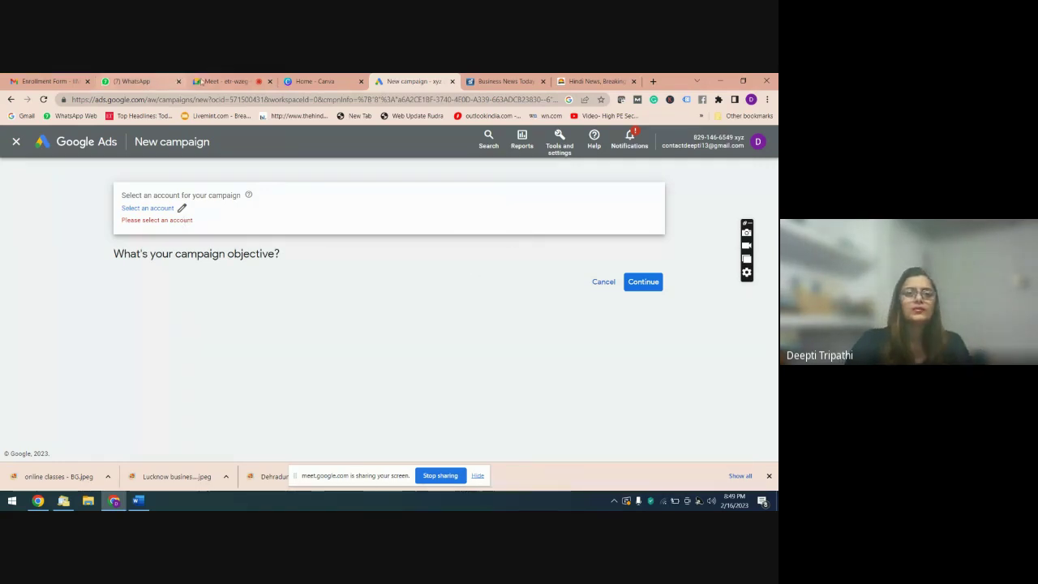
# - Admit the waiting participant to the Google Meet call and move the Meet tab next to the Google Ads tab
pyautogui.click(235, 81)
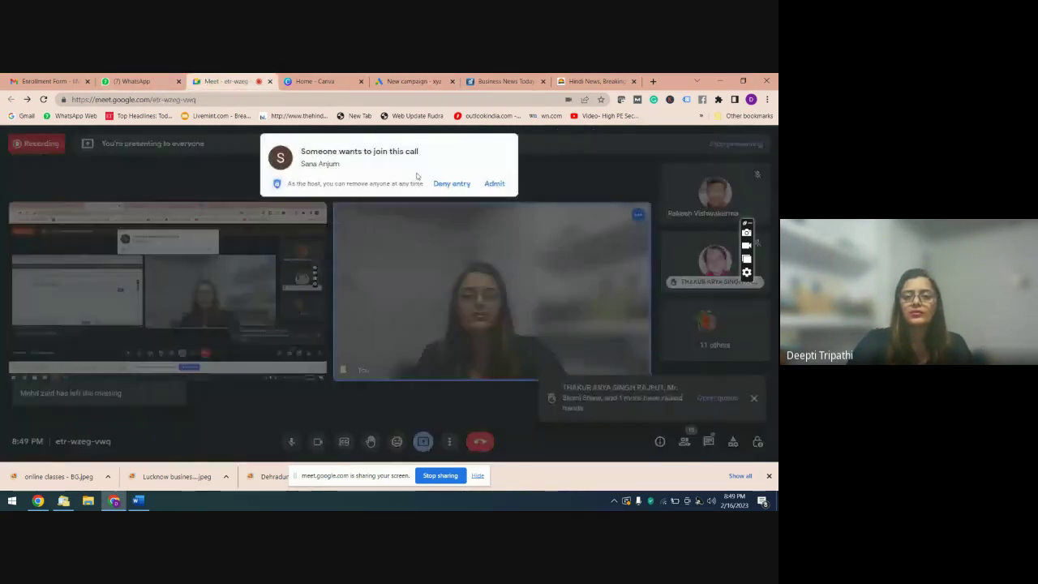
pyautogui.click(494, 184)
pyautogui.click(599, 81)
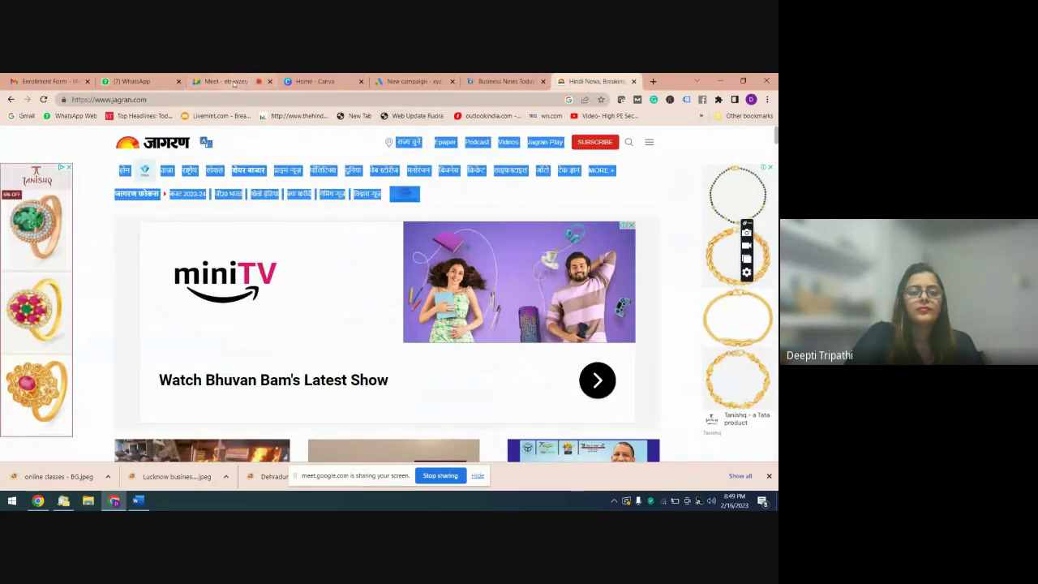
pyautogui.moveTo(232, 83); pyautogui.dragTo(324, 82)
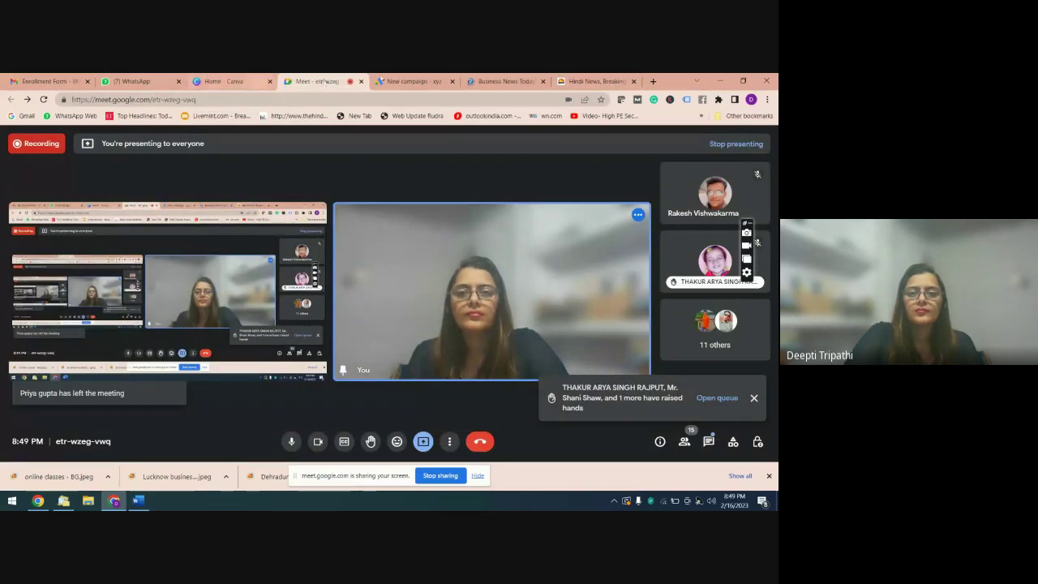
# - Cancel the open campaign setup in Google Ads, start another new campaign and check its account selector
pyautogui.click(409, 82)
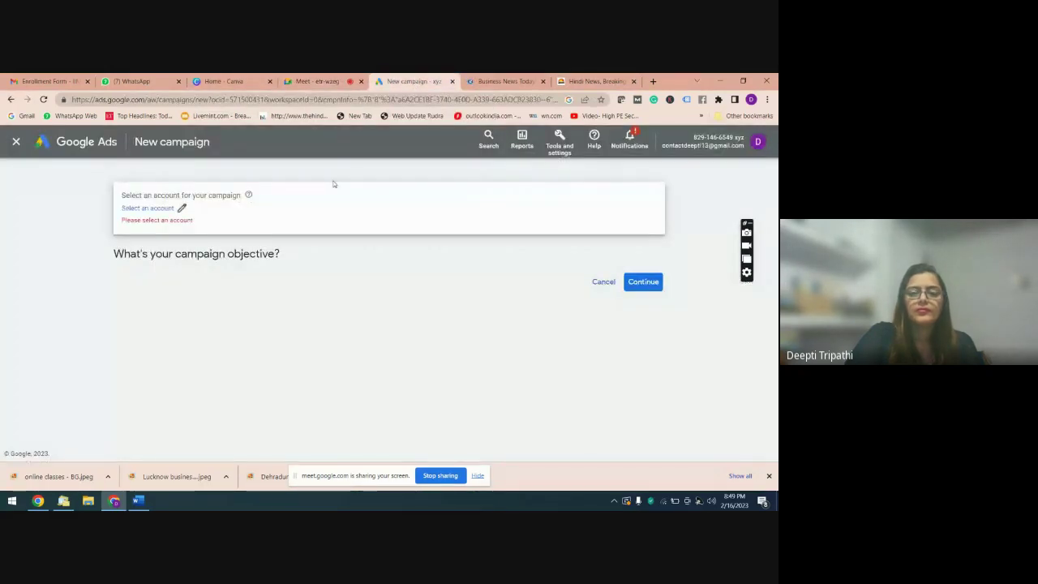
pyautogui.click(604, 282)
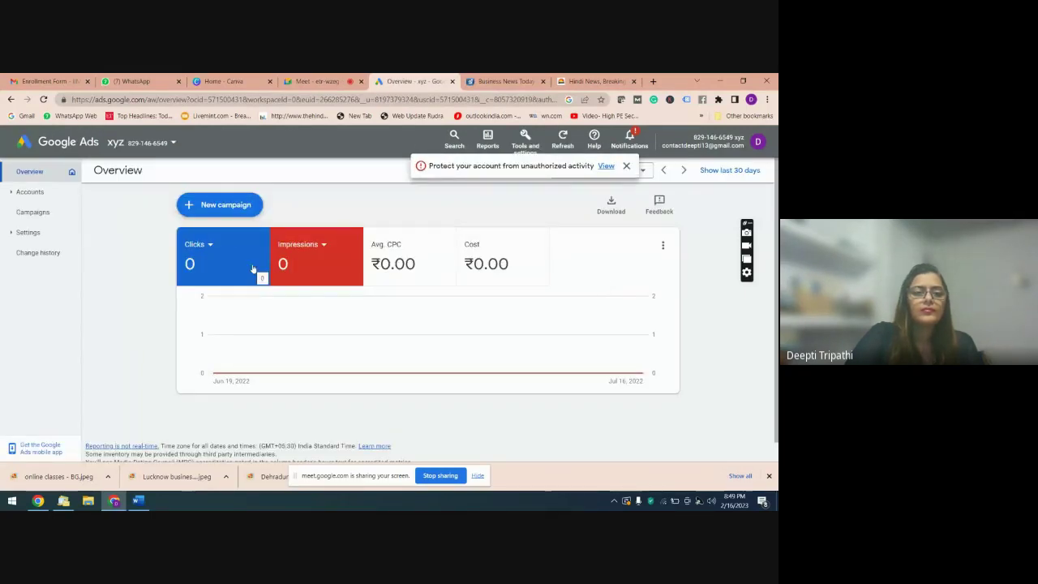
pyautogui.click(209, 204)
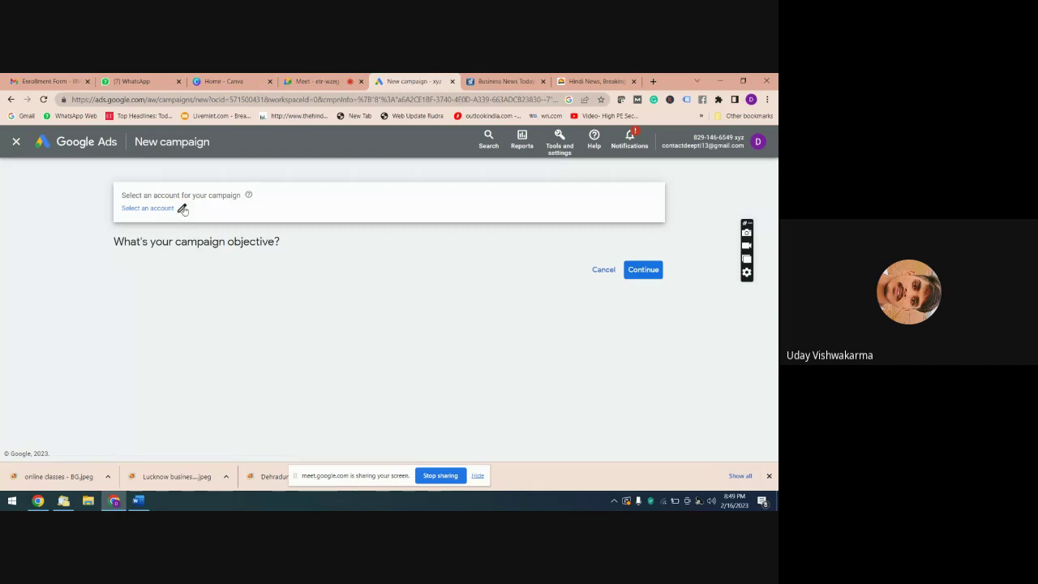
pyautogui.click(183, 208)
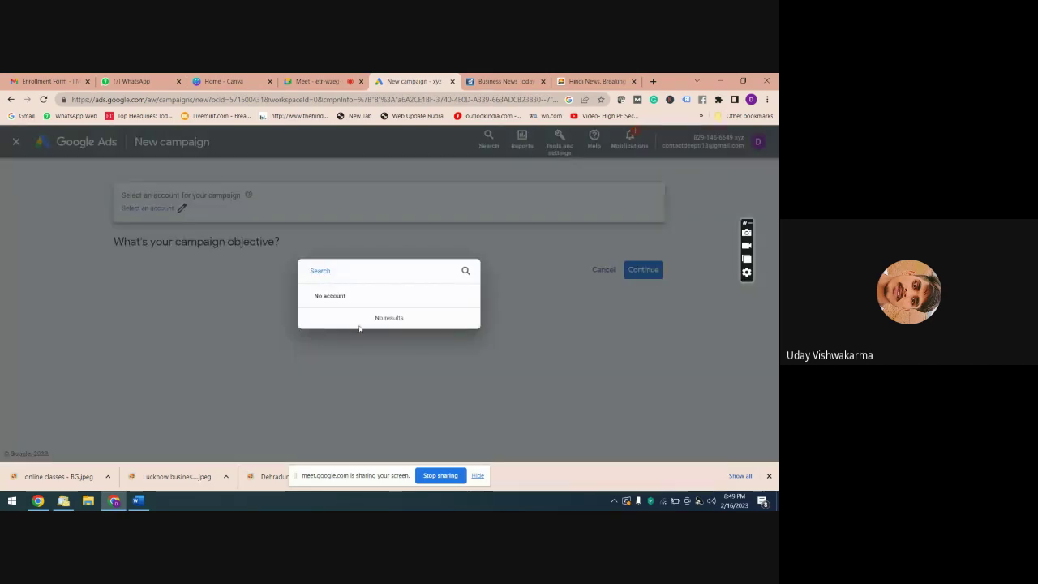
pyautogui.click(695, 214)
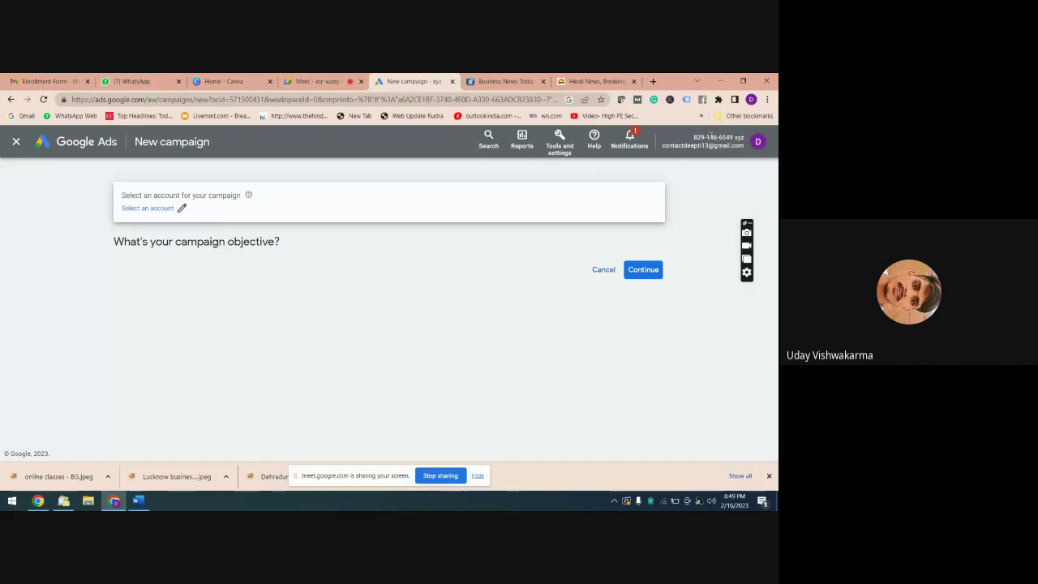
# - Open the non-manager Google Ads account that is not cancelled, and return to the New campaign page
pyautogui.click(758, 144)
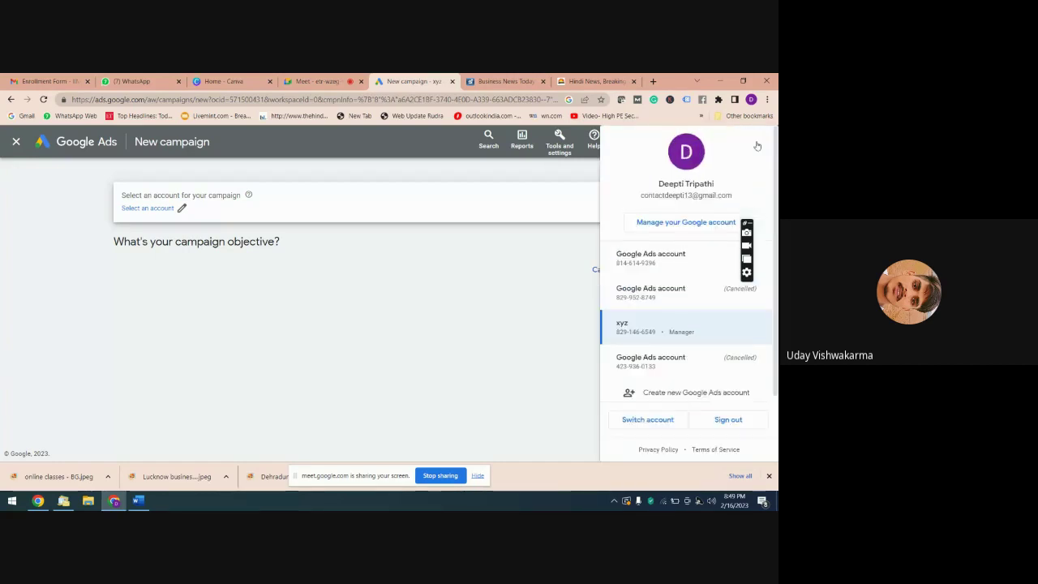
pyautogui.click(651, 259)
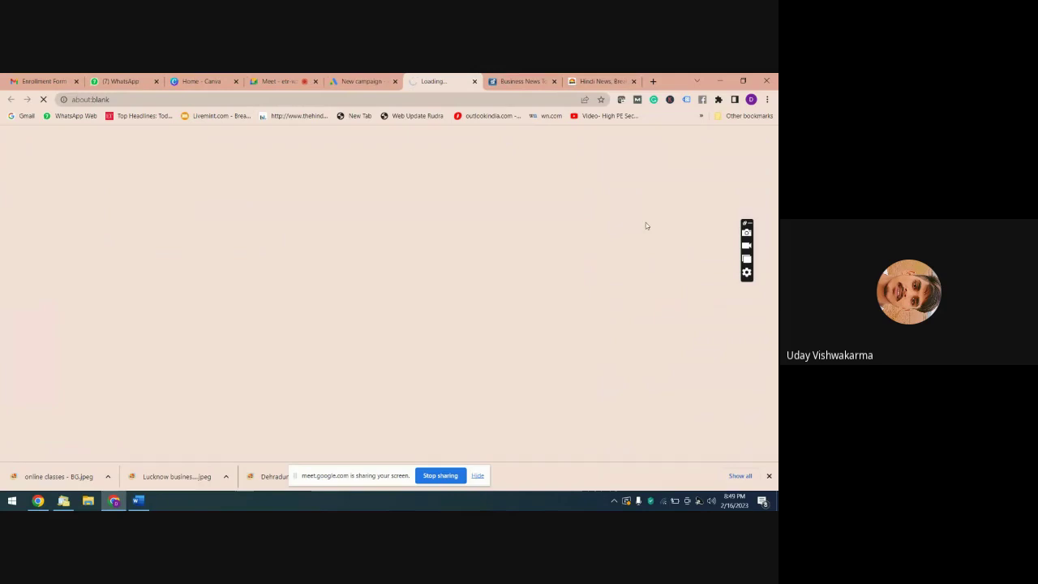
pyautogui.click(371, 81)
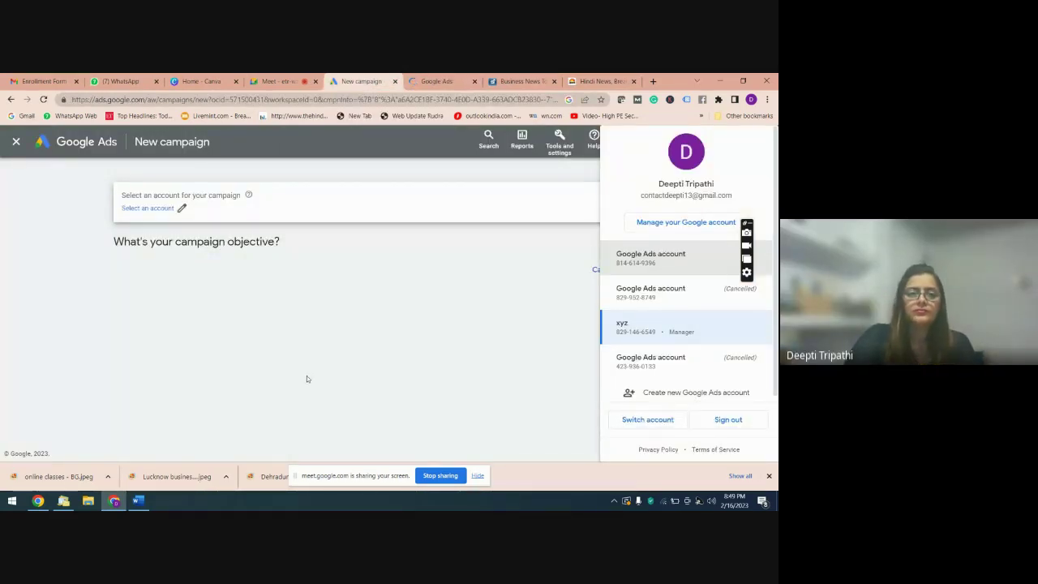
# - Close the account list, check the host controls in the Google Meet call, and return to the Google Ads New campaign page
pyautogui.click(324, 339)
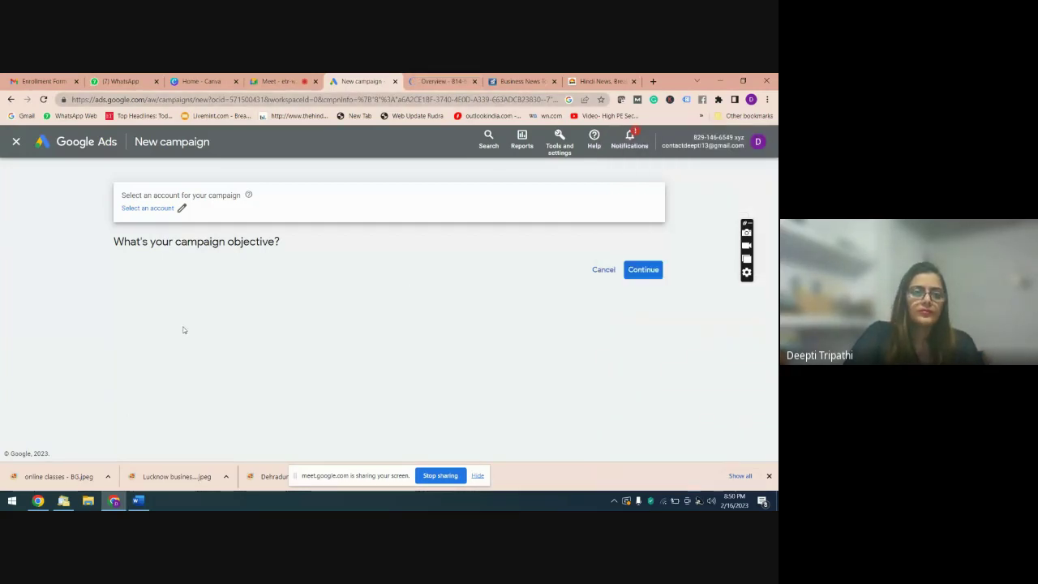
pyautogui.click(276, 82)
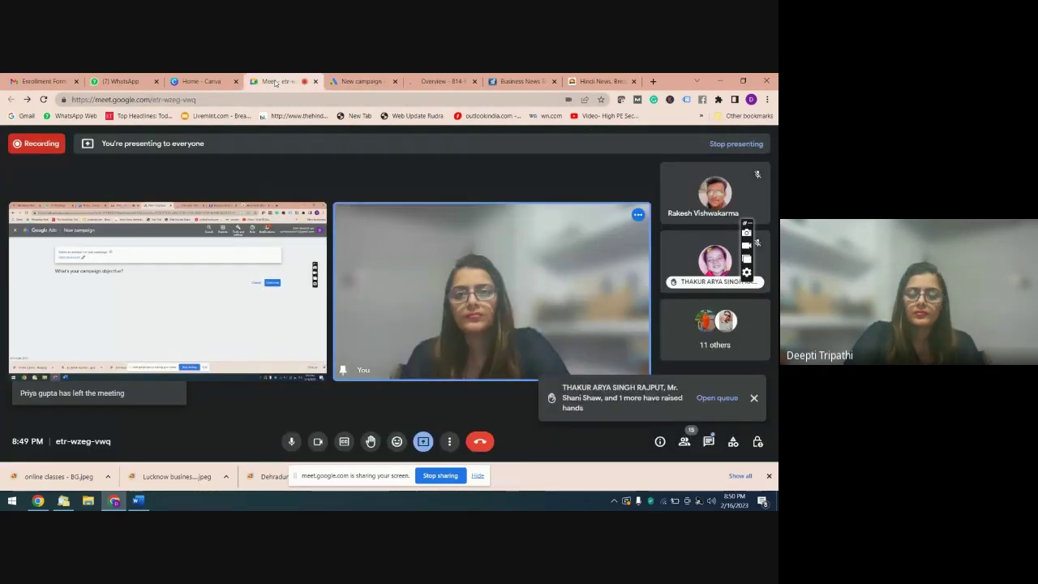
pyautogui.click(757, 442)
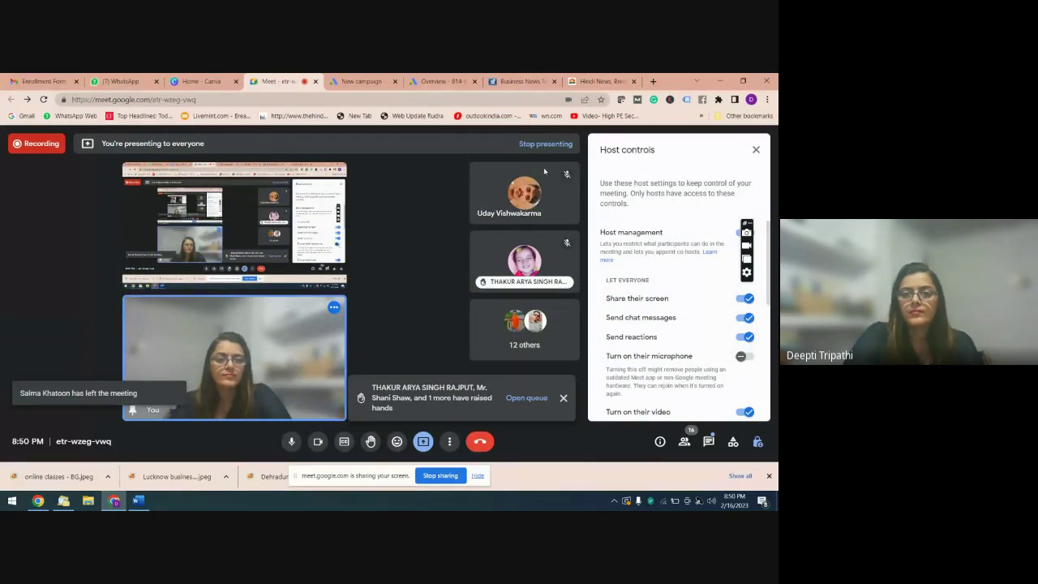
pyautogui.click(756, 151)
pyautogui.click(352, 82)
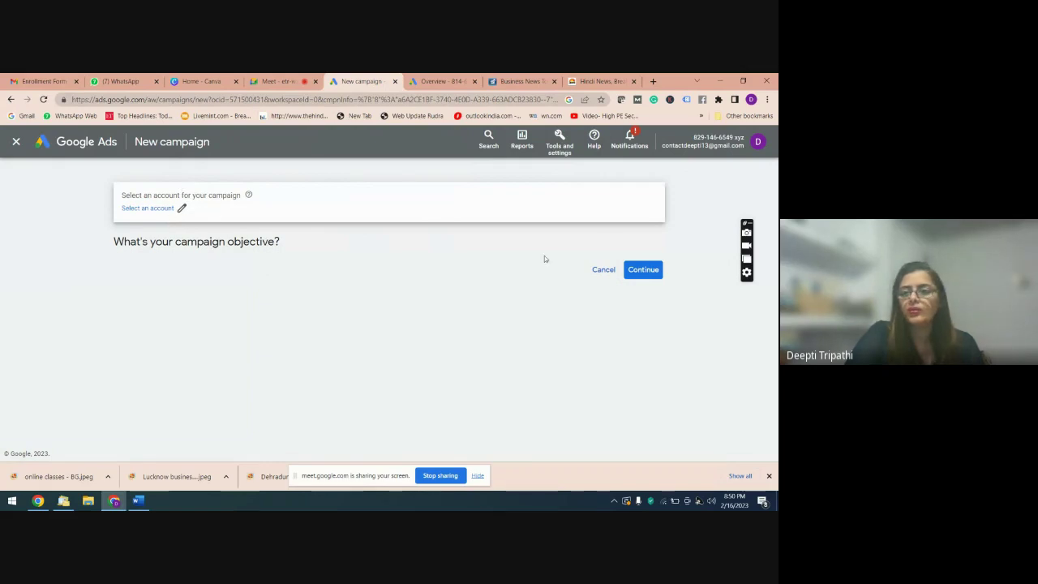
# - Review the list of Google Ads accounts available for the signed-in profile, then dismiss it
pyautogui.click(758, 144)
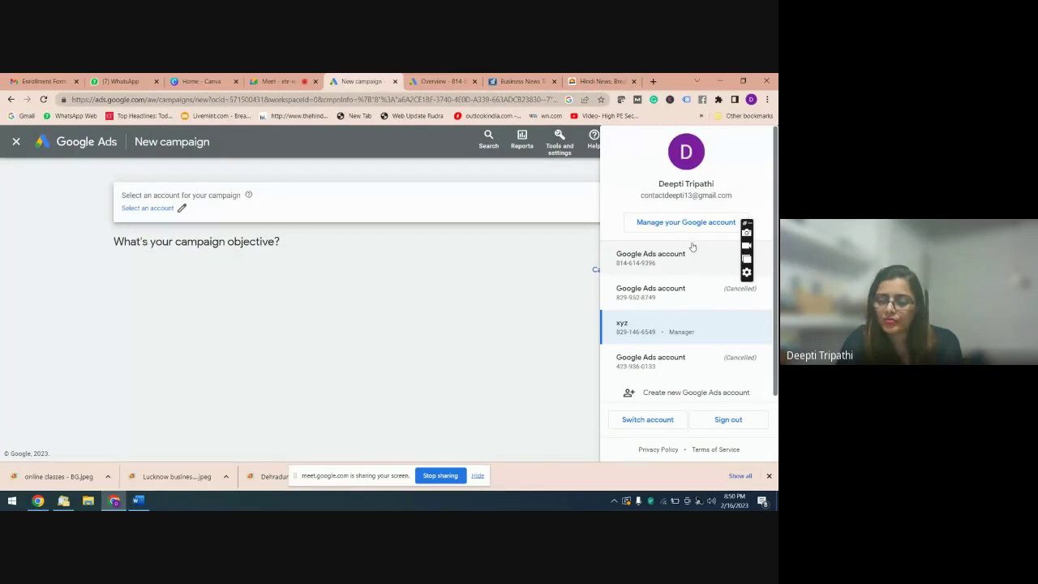
pyautogui.click(682, 332)
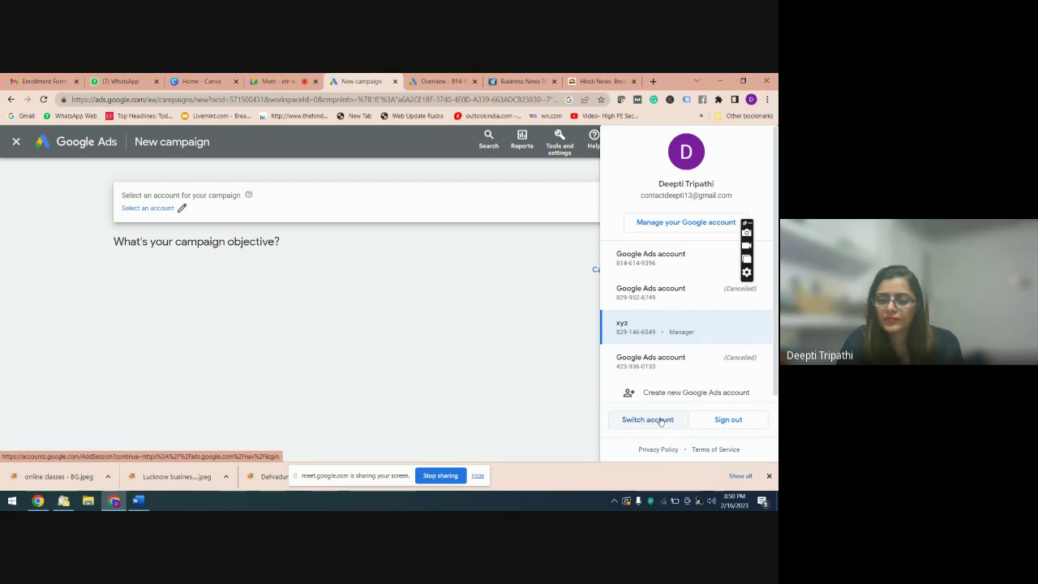
pyautogui.click(500, 332)
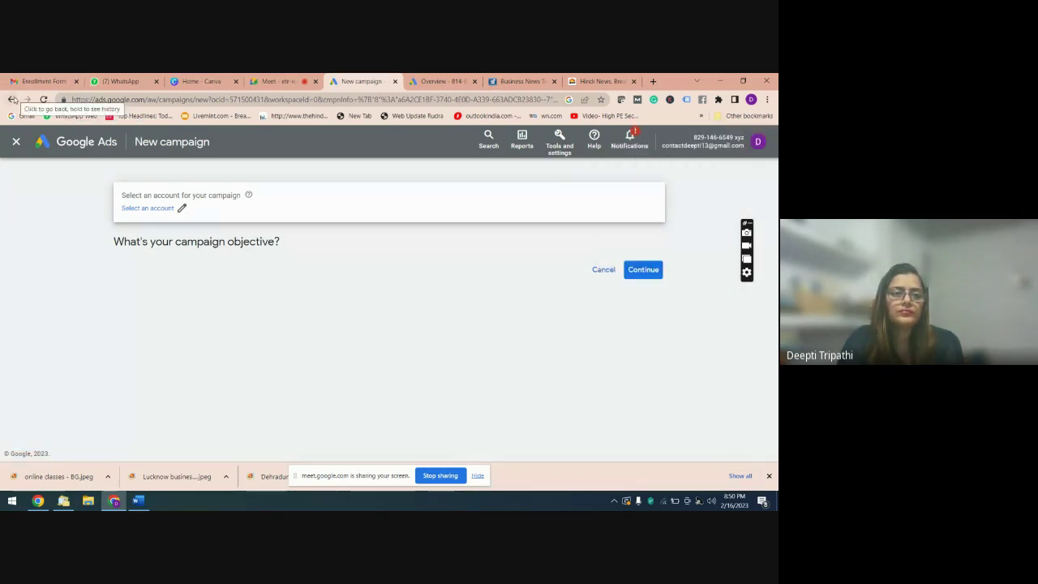
# - Leave the manager account's campaign setup and close both open Google Ads tabs
pyautogui.click(12, 99)
pyautogui.click(11, 99)
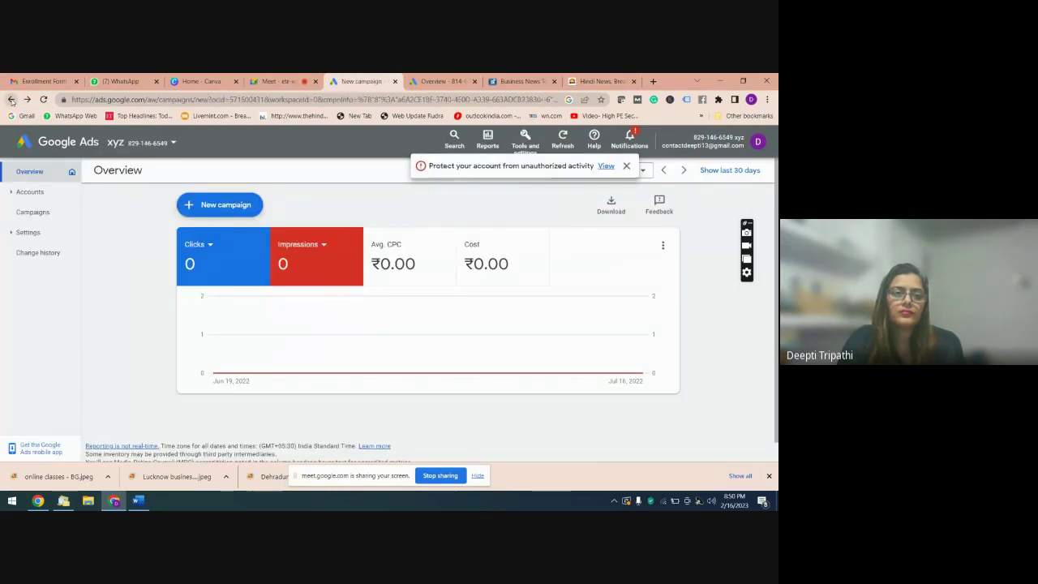
pyautogui.click(12, 99)
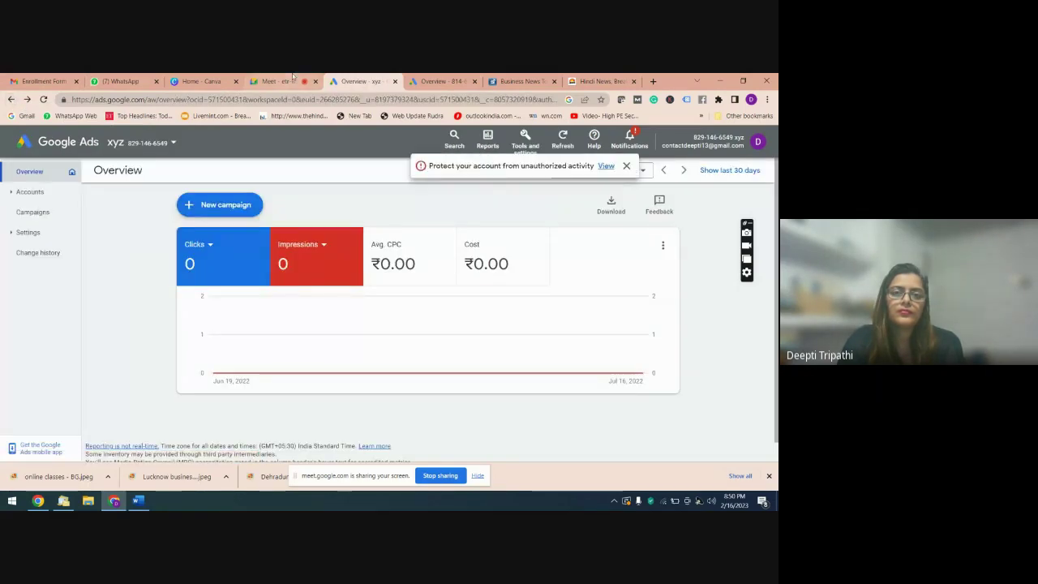
pyautogui.click(395, 82)
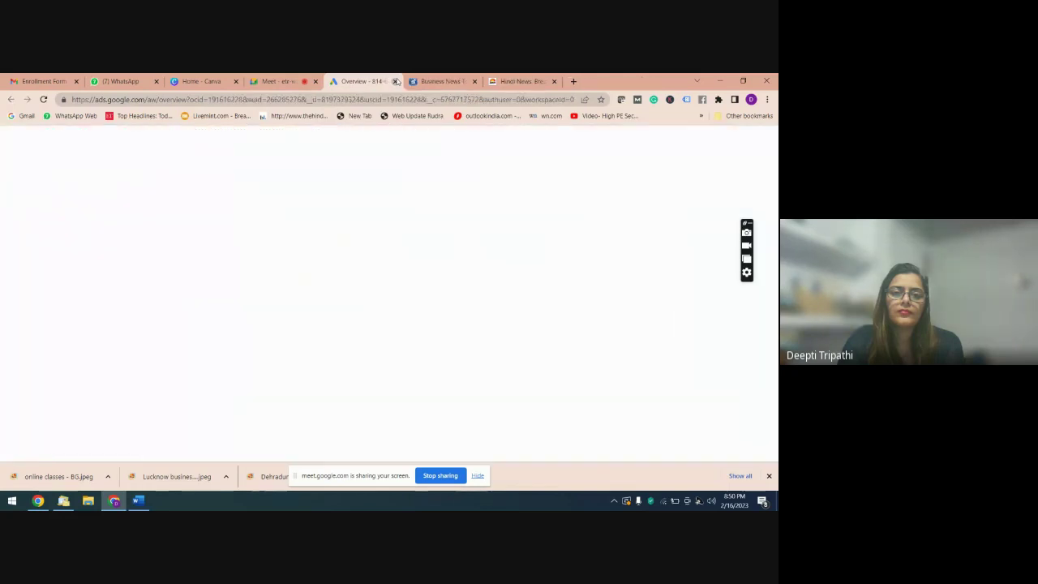
pyautogui.click(394, 82)
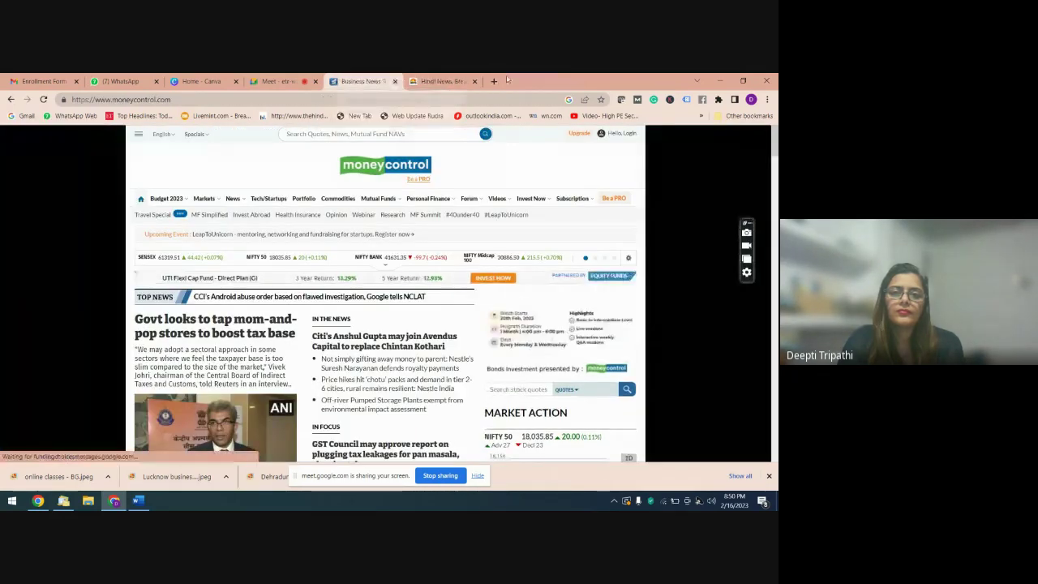
# - Search Google for google ads in a new tab, open the official Google Ads site and sign in
pyautogui.hotkey('ctrl', 't')
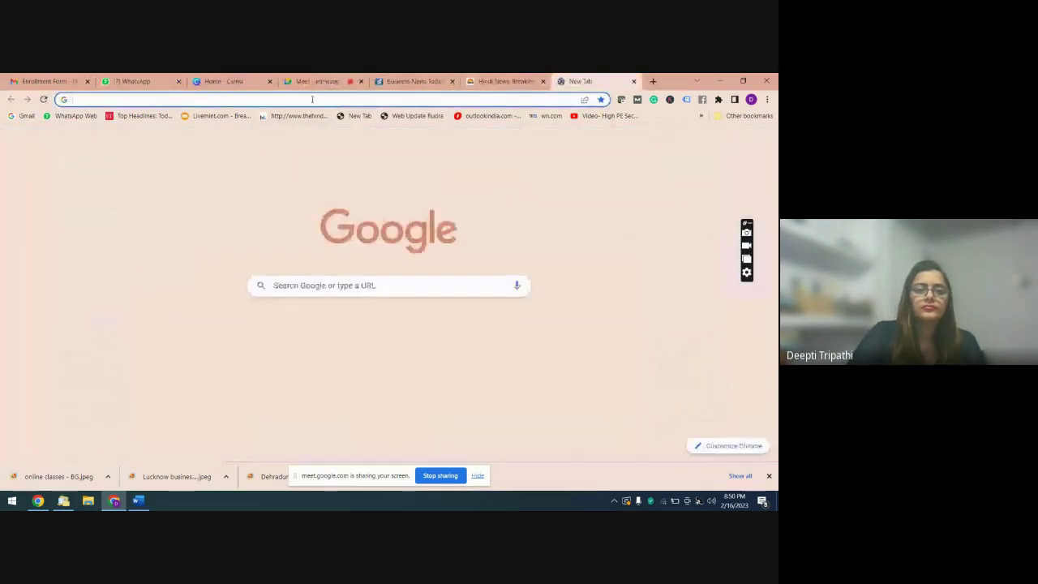
pyautogui.write('google')
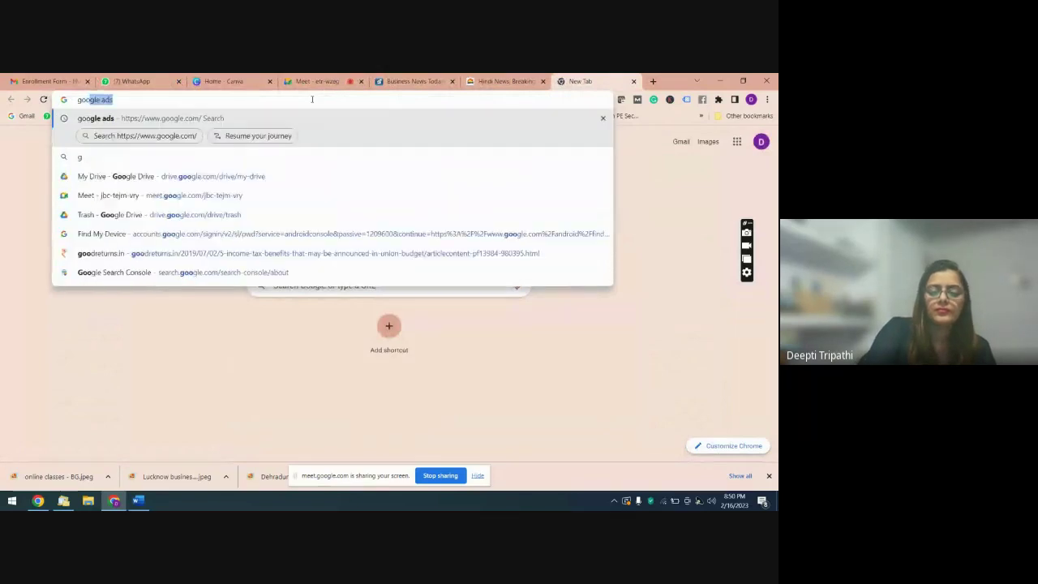
pyautogui.click(182, 122)
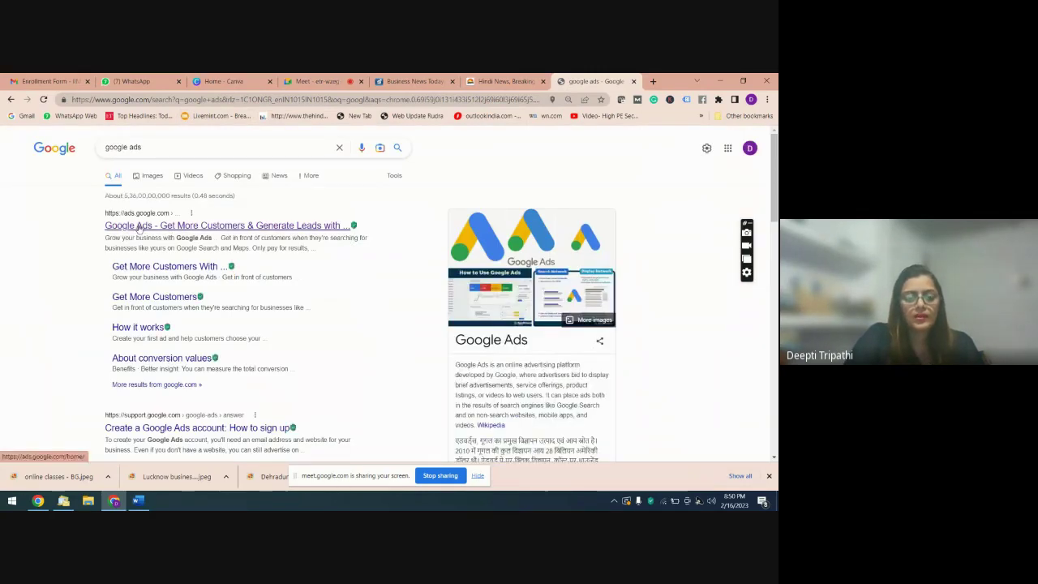
pyautogui.click(139, 228)
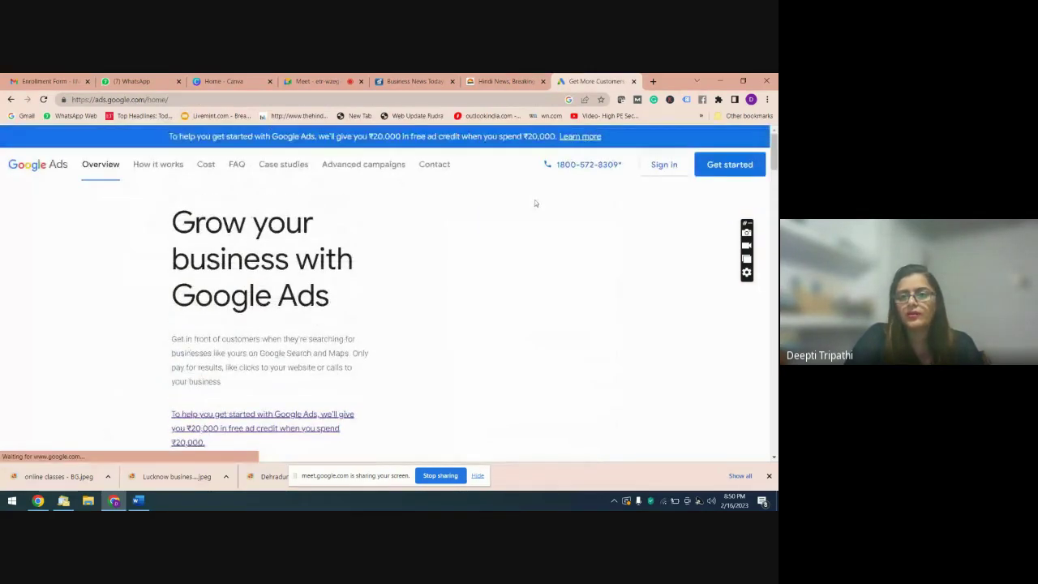
pyautogui.click(669, 165)
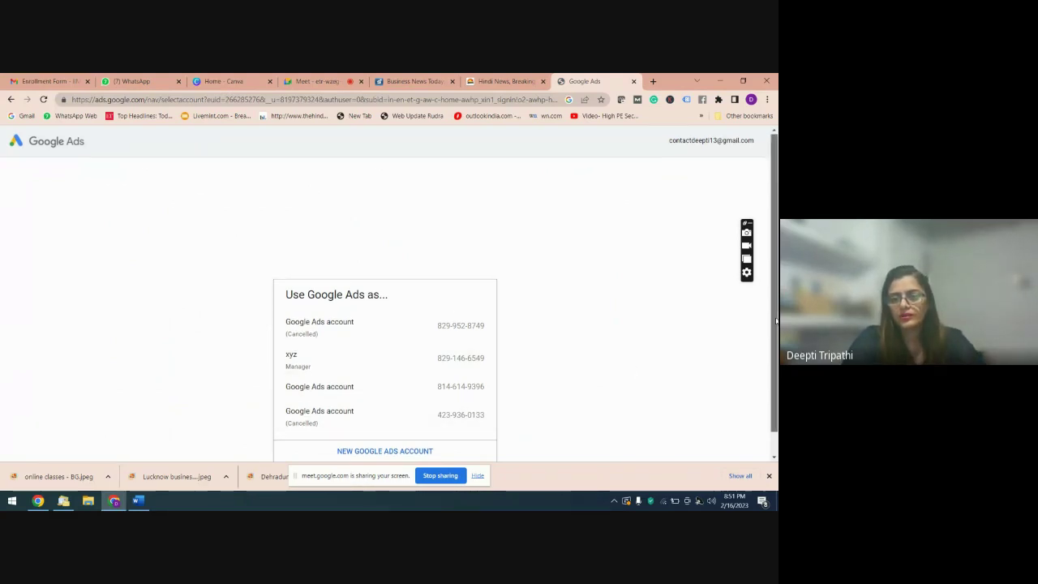
# - Create a new Google Ads account and switch its campaign setup to Expert Mode
pyautogui.scroll(-1, 570, 373)
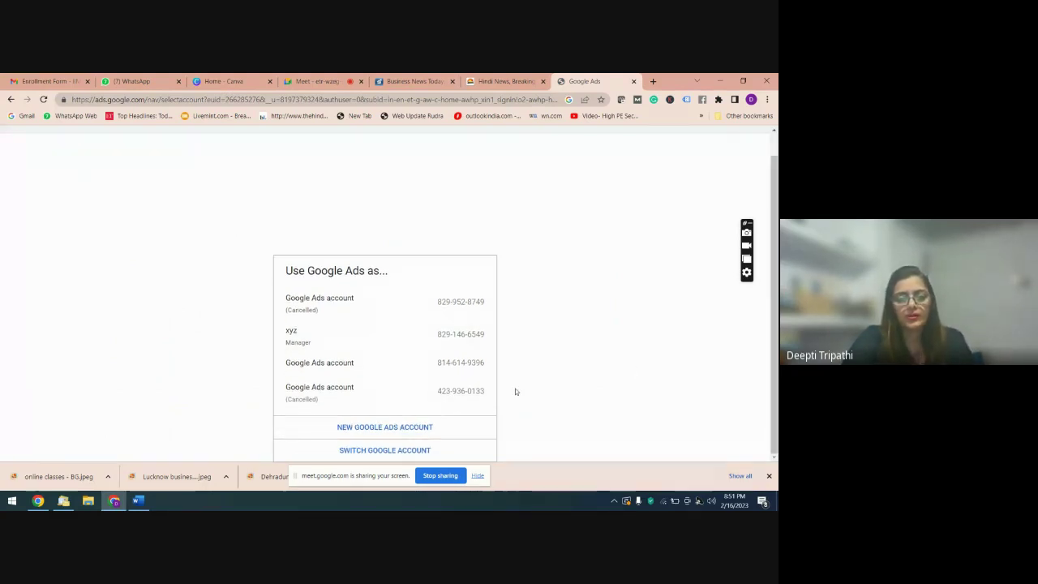
pyautogui.click(393, 427)
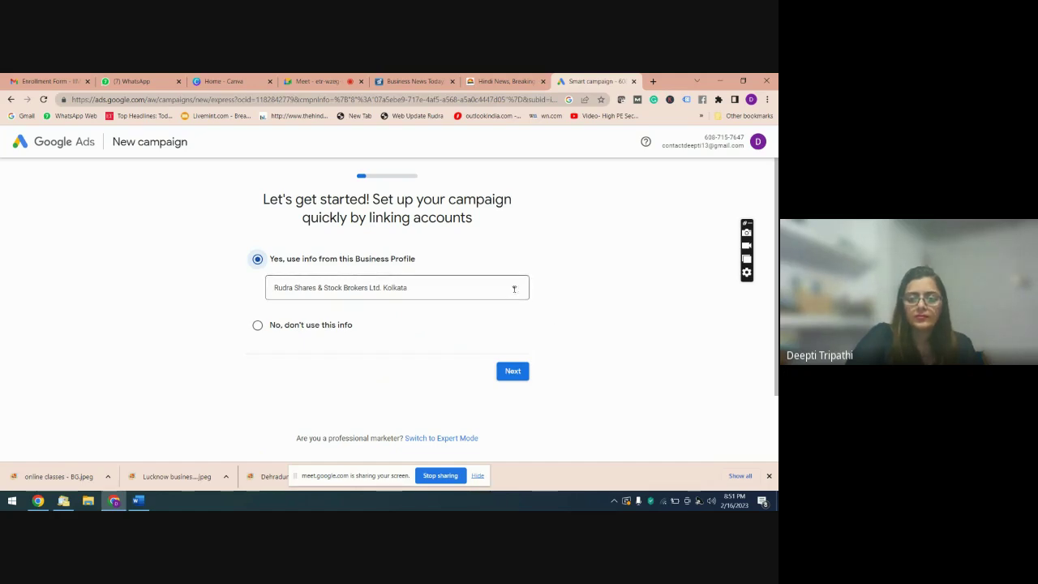
pyautogui.click(515, 288)
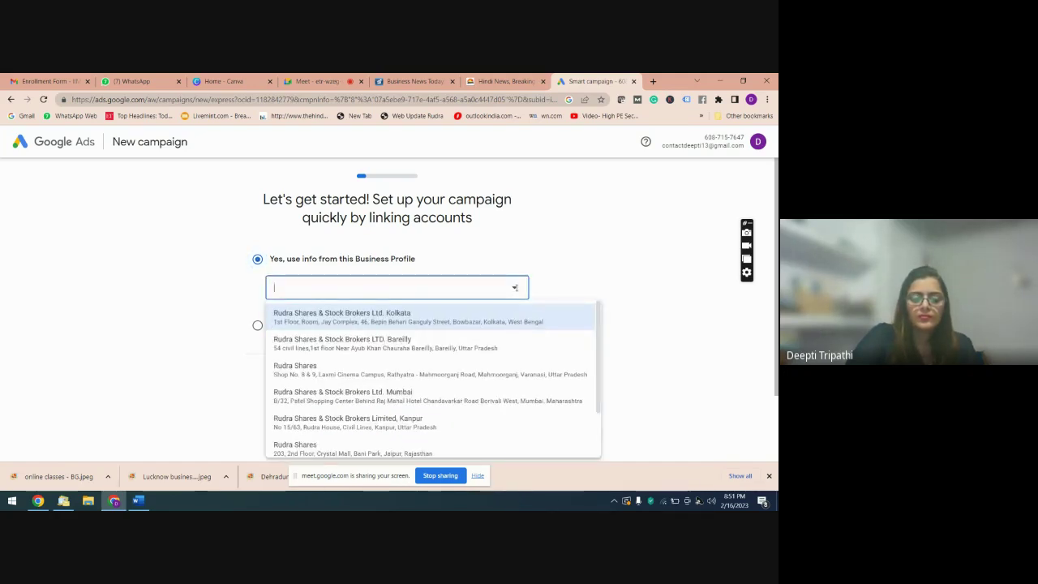
pyautogui.click(564, 250)
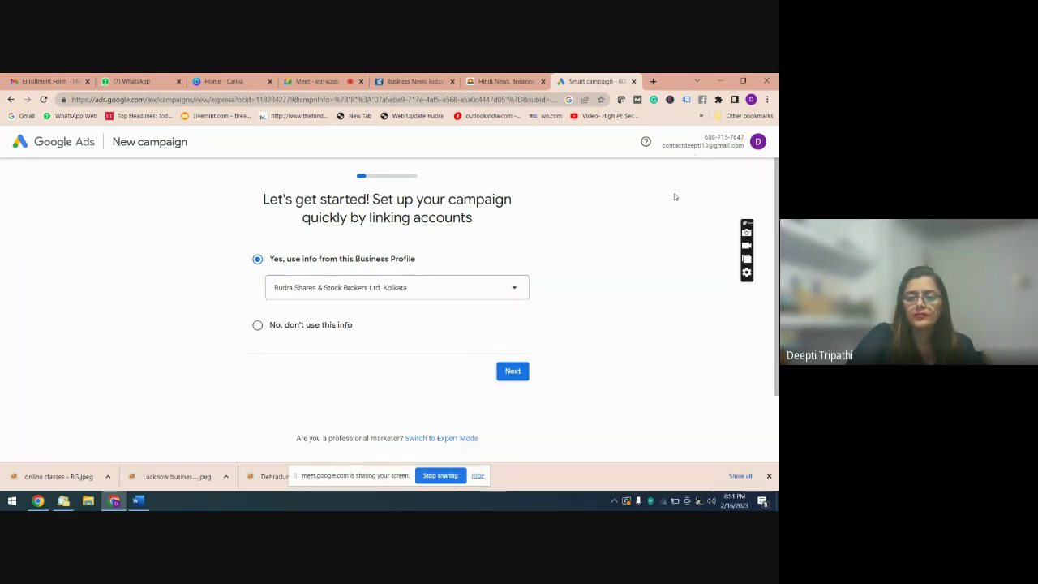
pyautogui.click(436, 439)
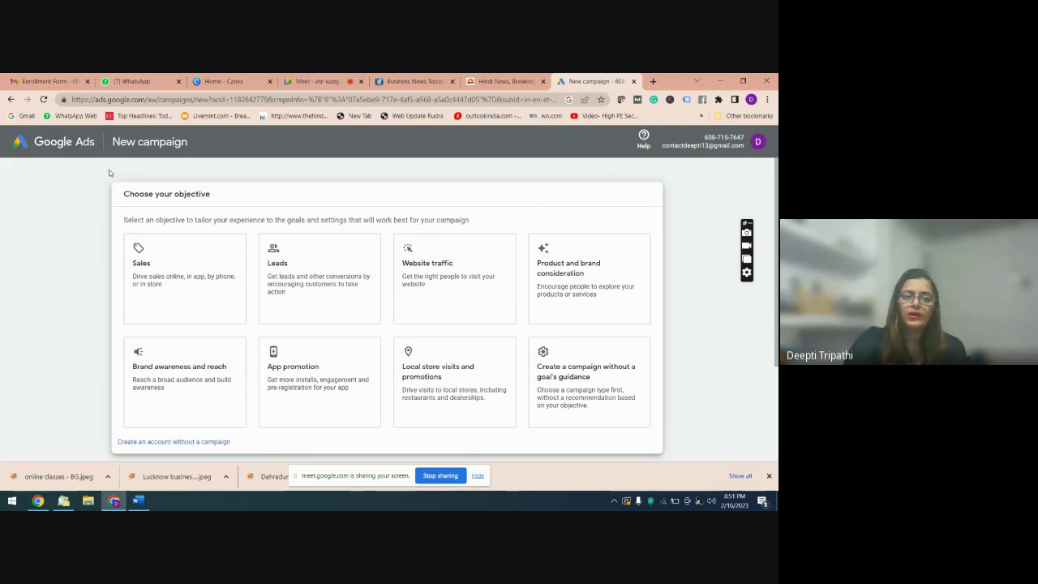
# - Admit the waiting participant to the Google Meet call and return to the Google Ads campaign objectives
pyautogui.click(306, 82)
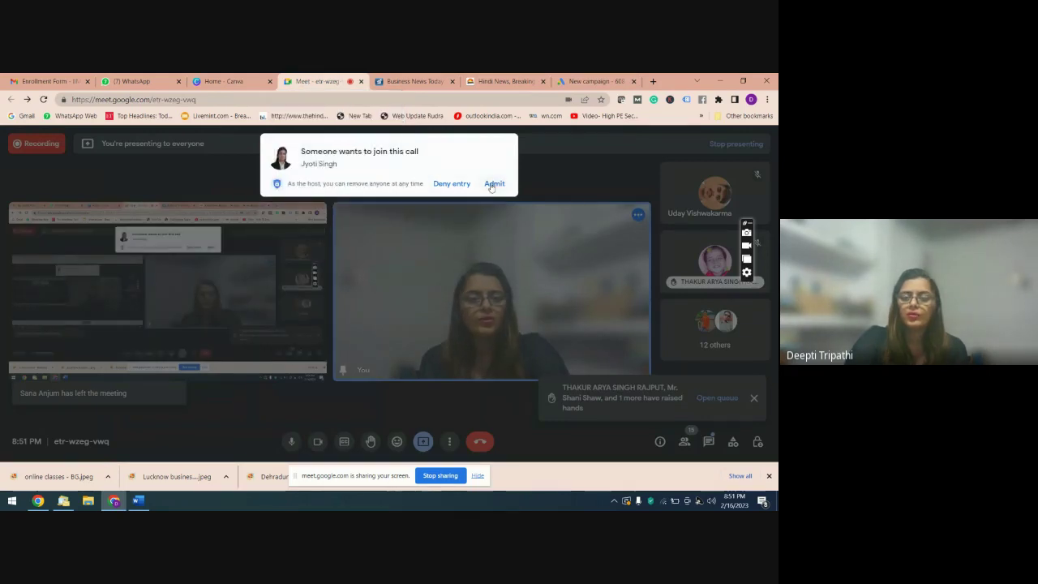
pyautogui.click(493, 184)
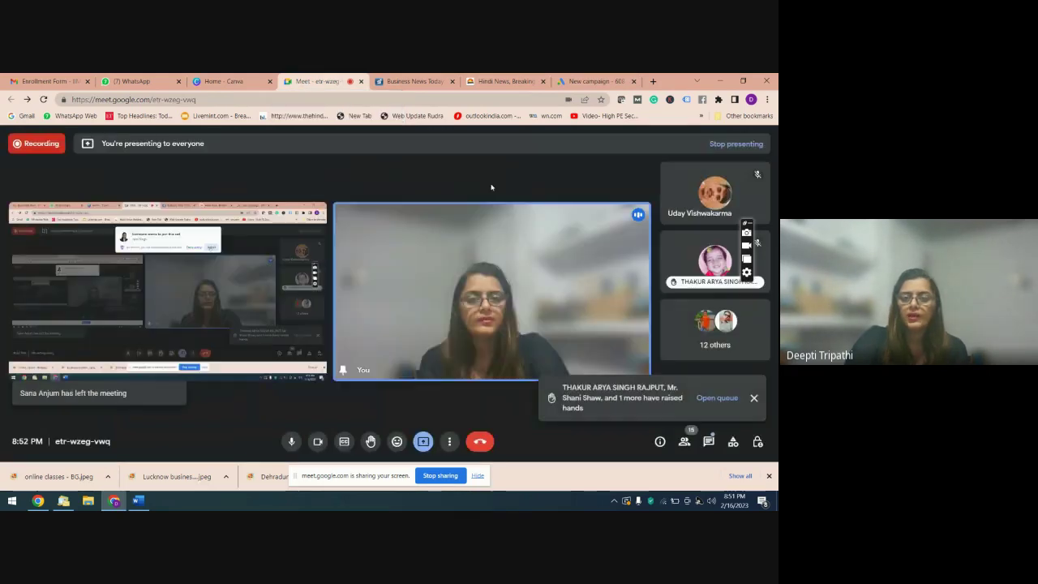
pyautogui.click(596, 81)
# - Choose to create a campaign without a goal's guidance, select the Display campaign type and review its website and name fields
pyautogui.click(318, 274)
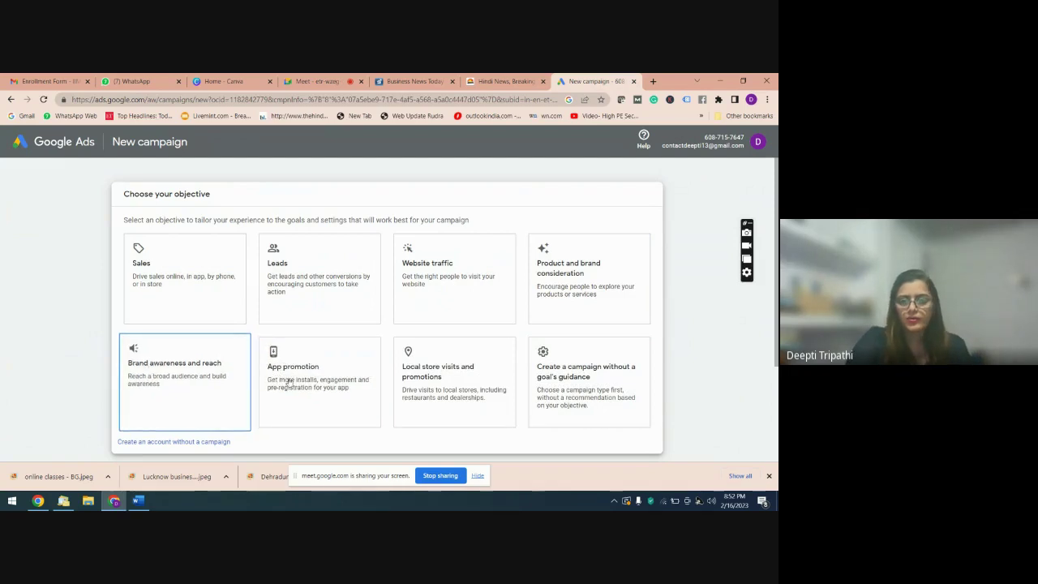
pyautogui.click(582, 391)
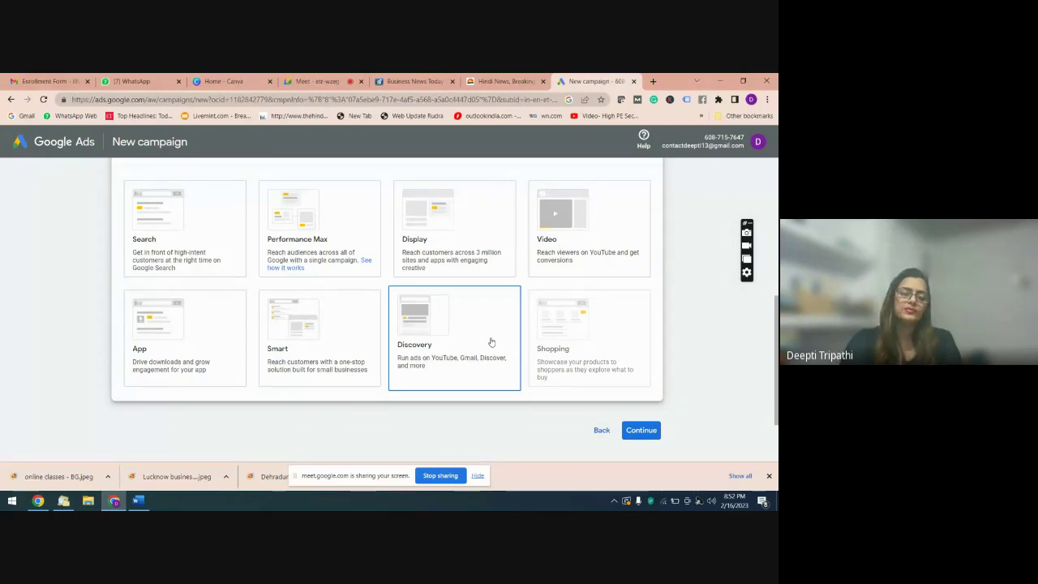
pyautogui.click(466, 258)
pyautogui.scroll(-3, 467, 258)
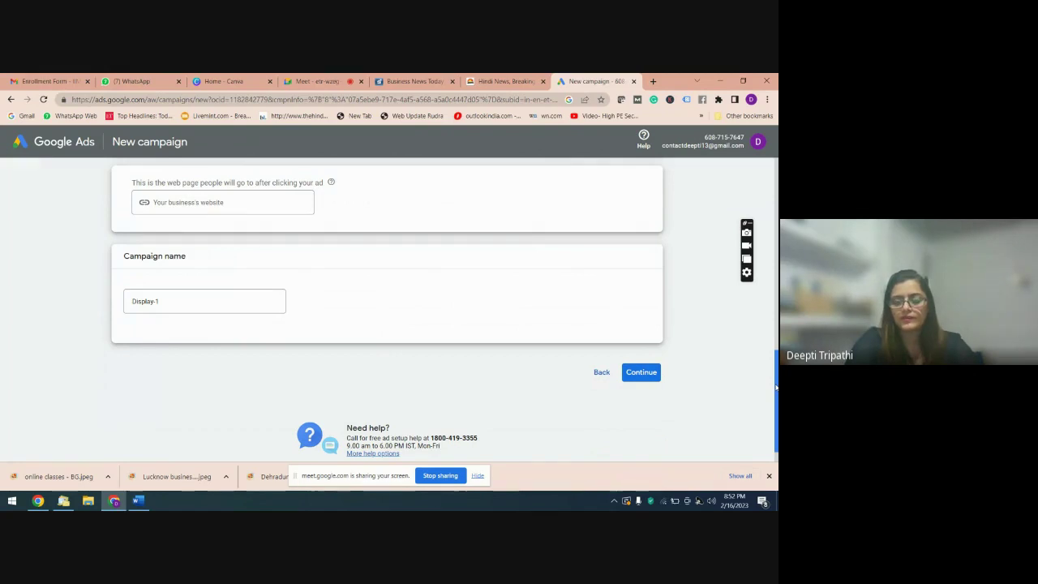
pyautogui.moveTo(776, 388); pyautogui.dragTo(777, 316)
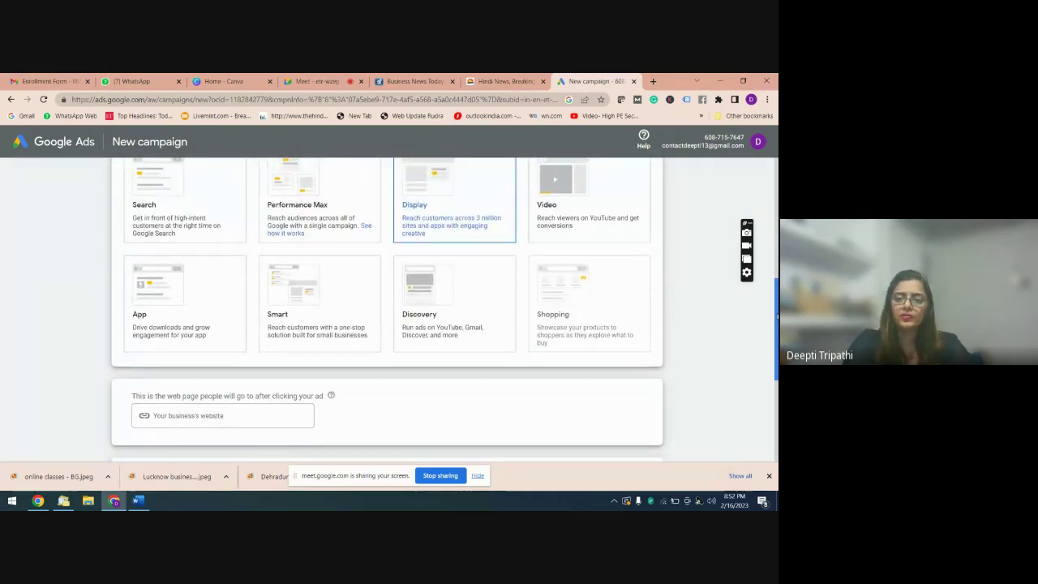
pyautogui.scroll(-2, 409, 298)
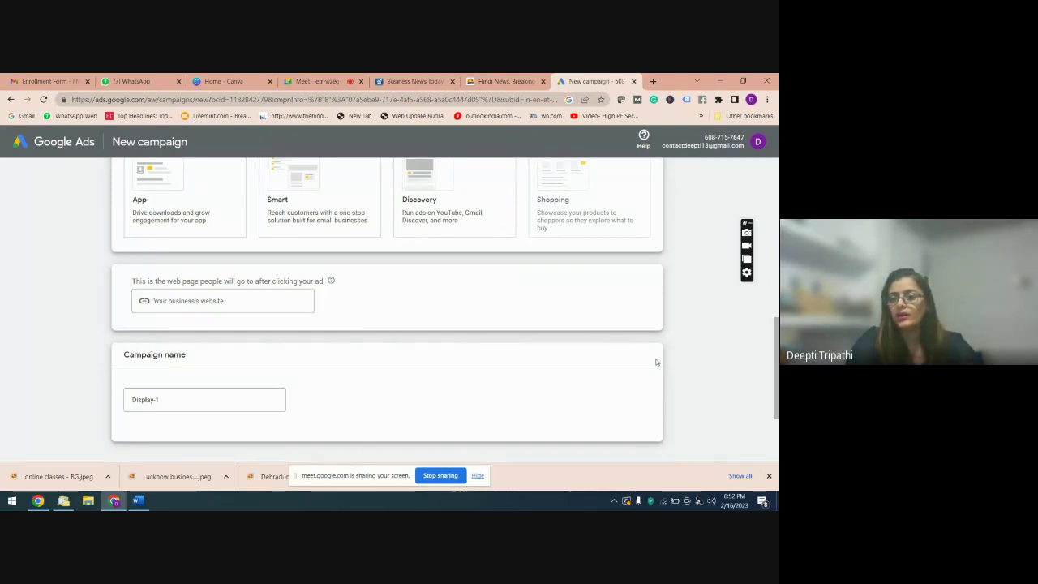
pyautogui.scroll(-1, 776, 347)
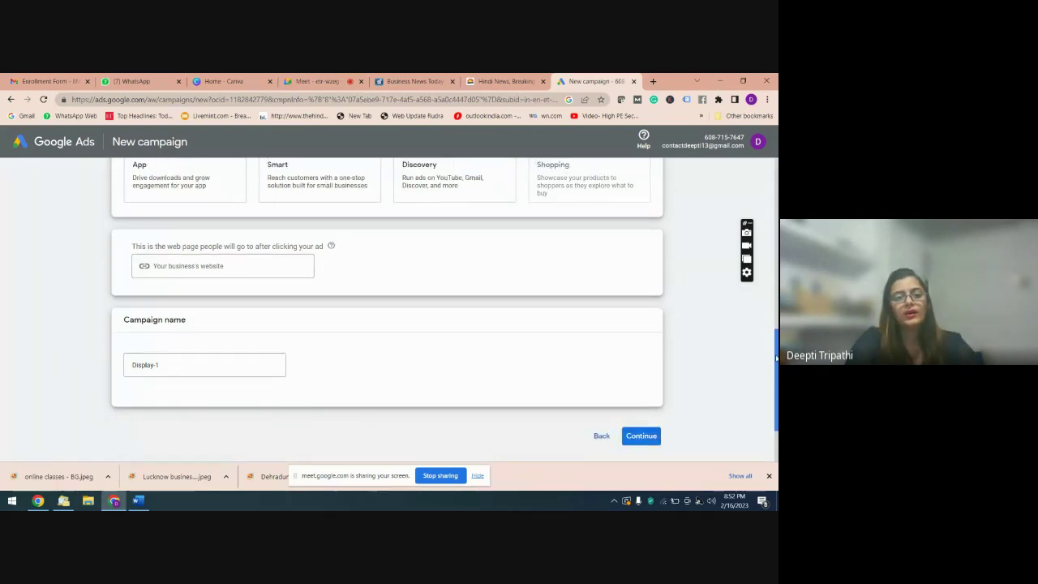
pyautogui.scroll(2, 365, 203)
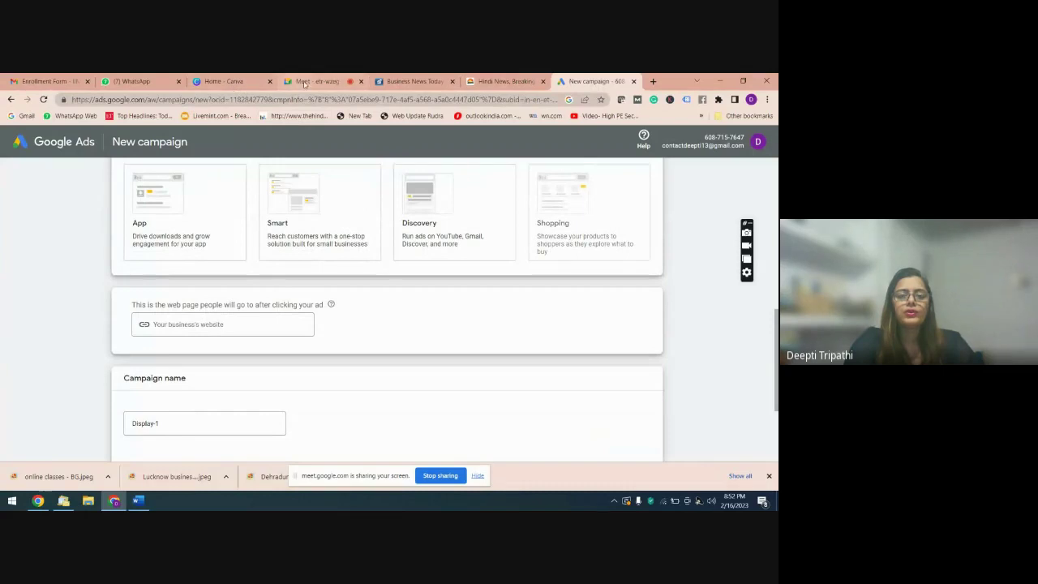
# - Let the next waiting participant into the Google Meet call and return to the display campaign setup in Google Ads
pyautogui.click(306, 82)
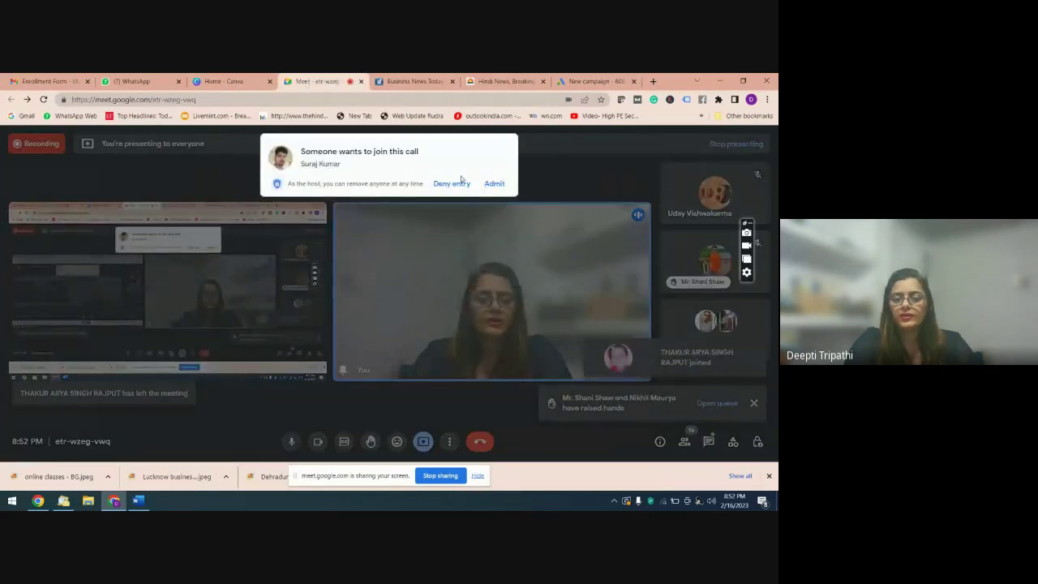
pyautogui.click(493, 184)
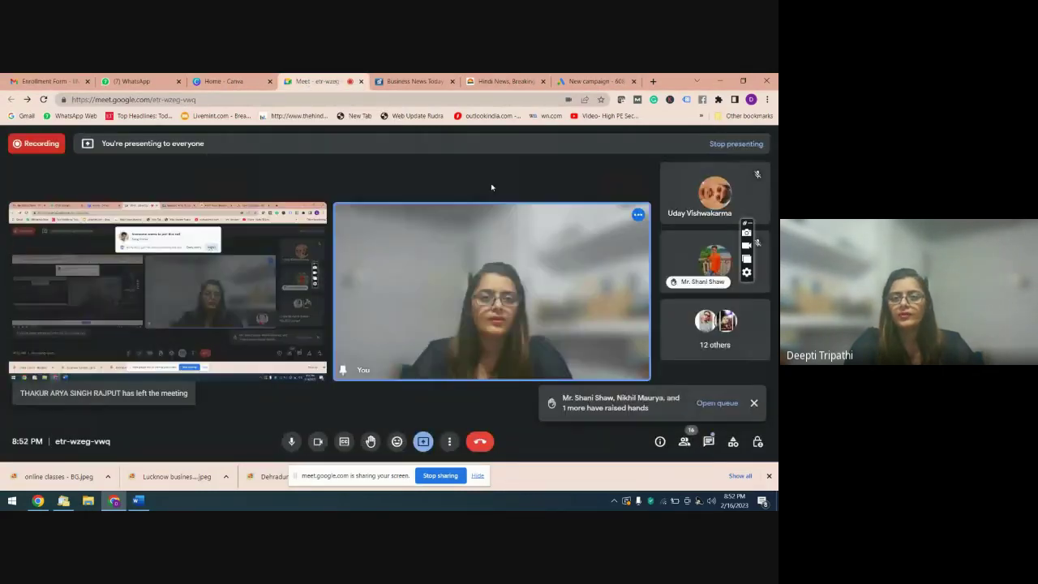
pyautogui.click(590, 81)
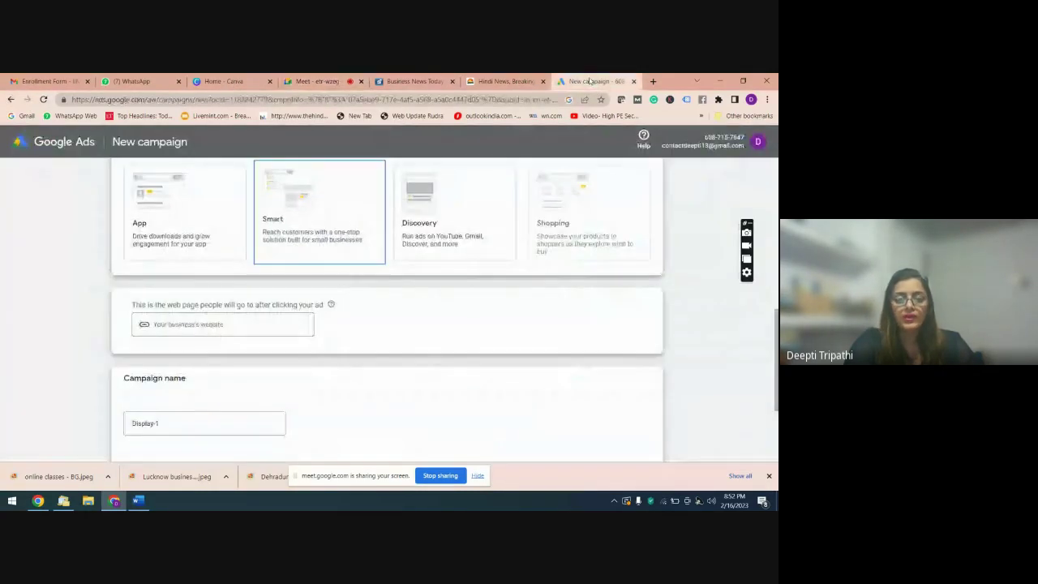
pyautogui.click(231, 325)
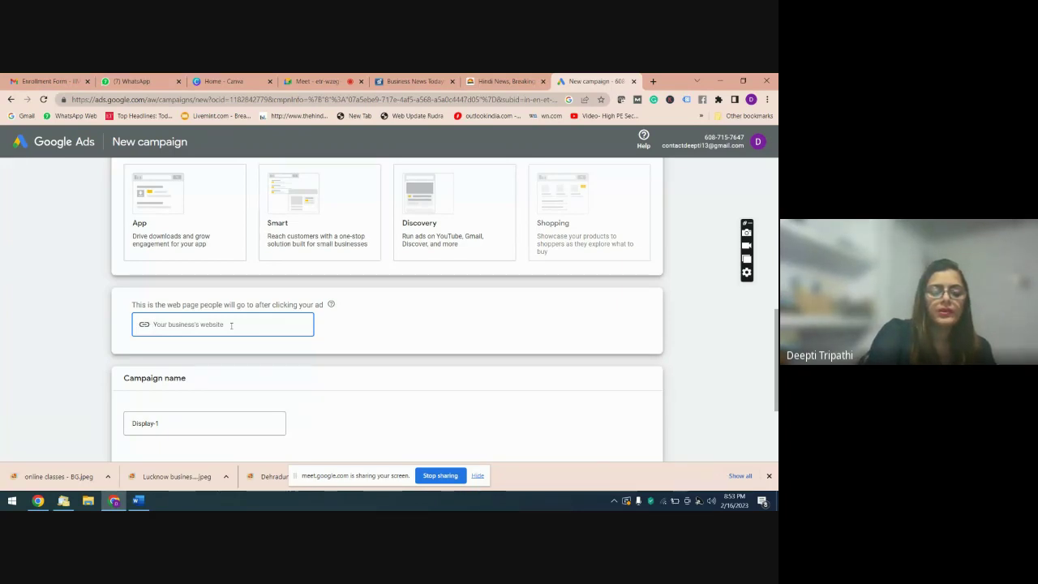
pyautogui.write('www')
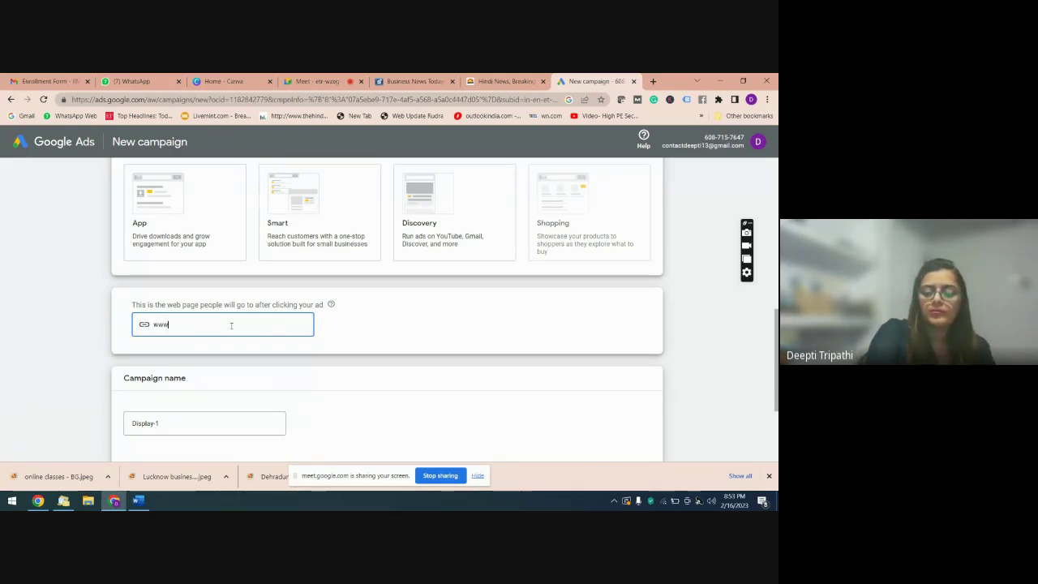
pyautogui.write('.ra')
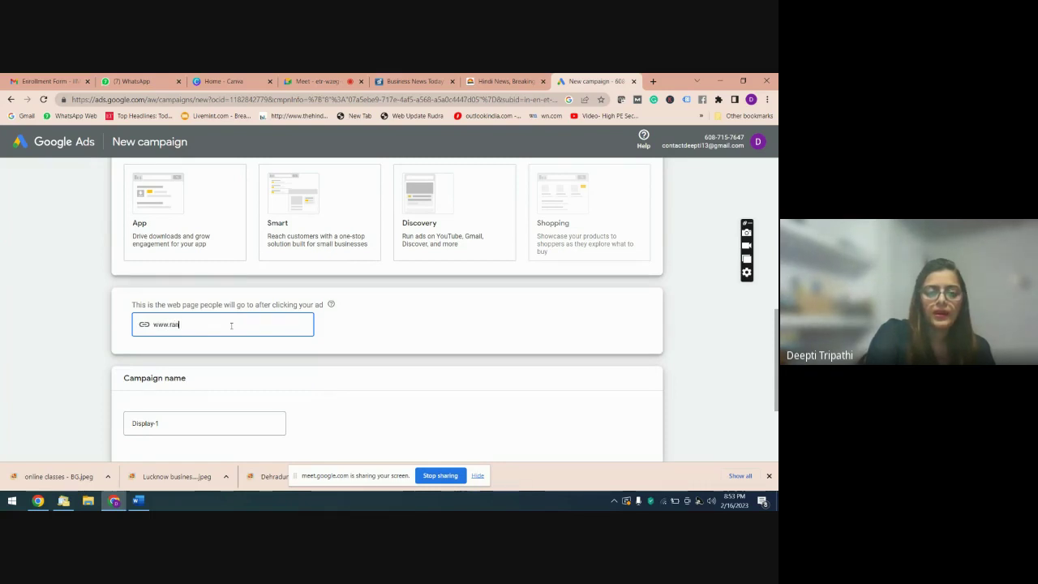
pyautogui.write('nkke')
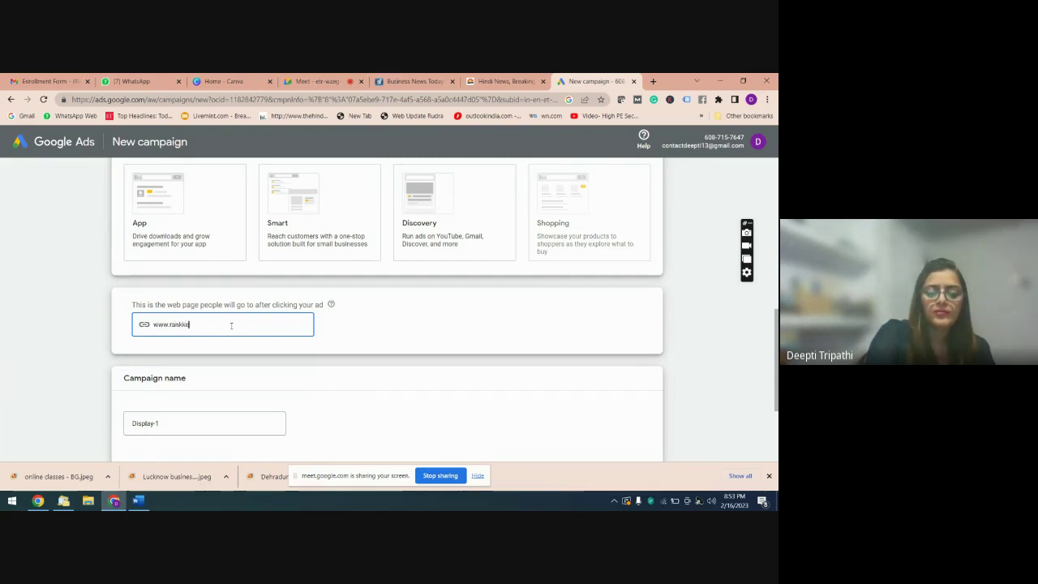
pyautogui.write('ywo')
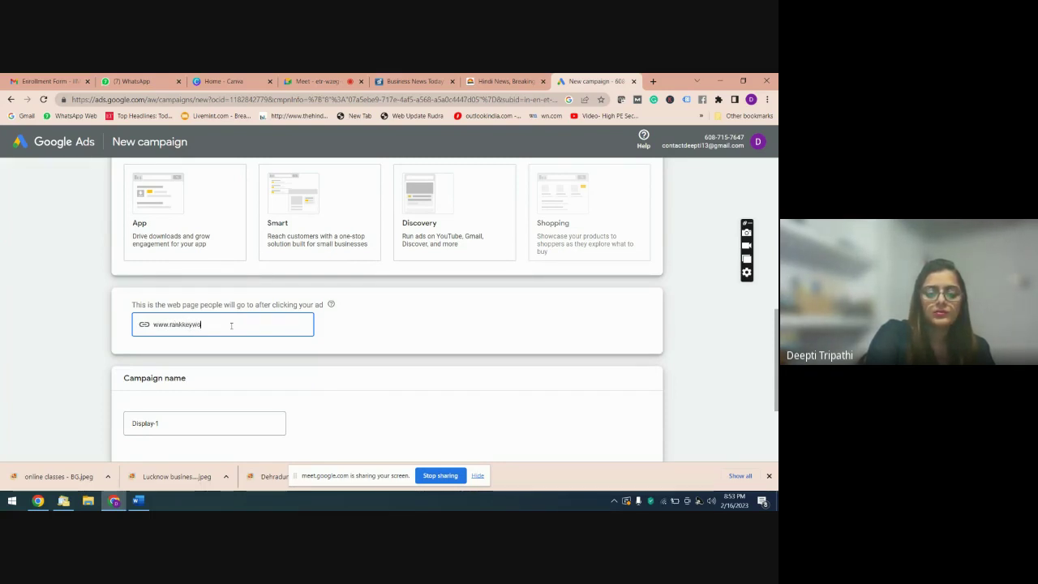
pyautogui.write('rd.in')
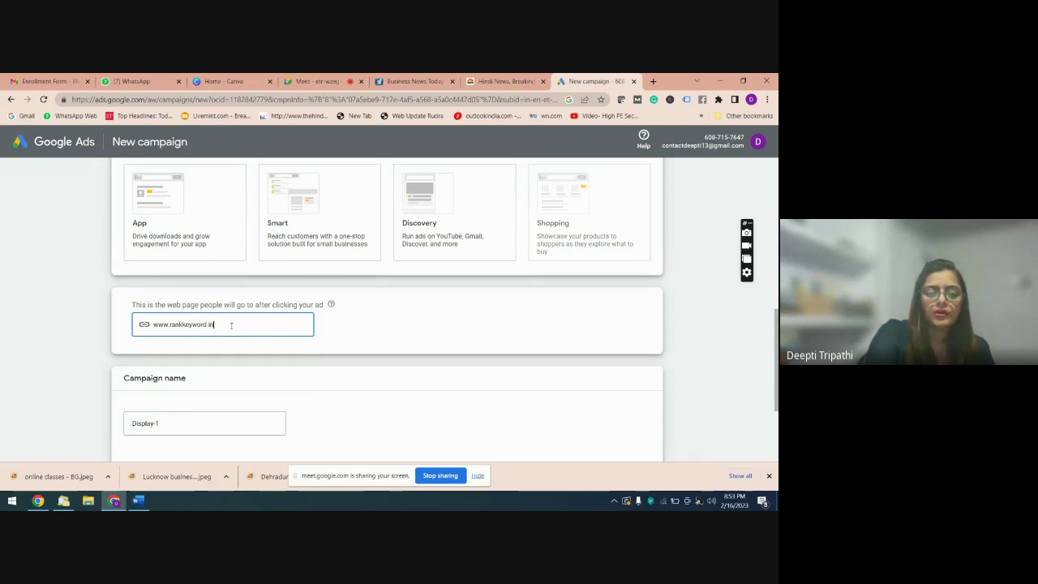
# - Keep the campaign name Display-1 and continue to the display campaign's settings
pyautogui.click(194, 422)
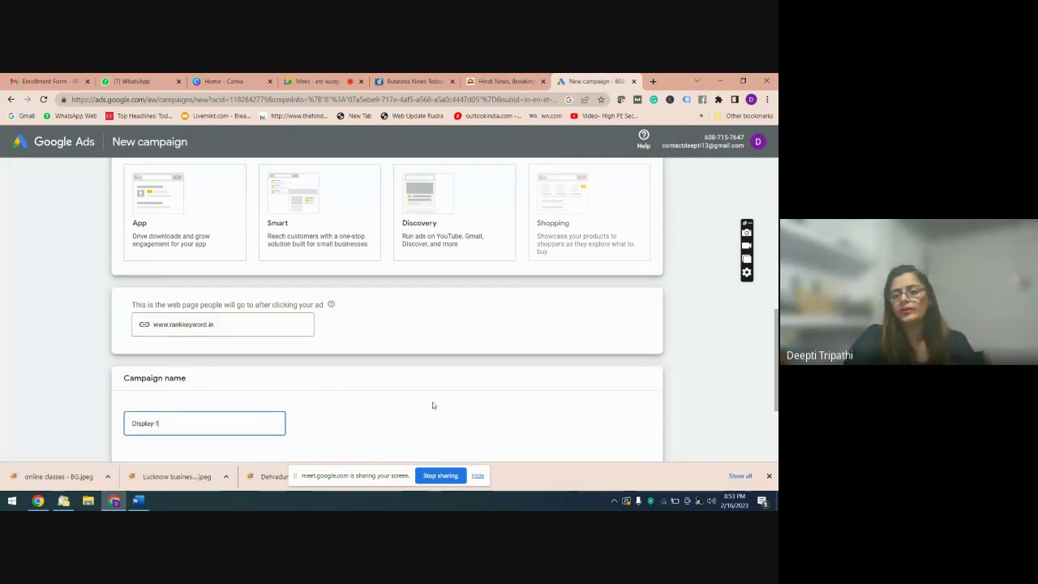
pyautogui.tripleClick(154, 378)
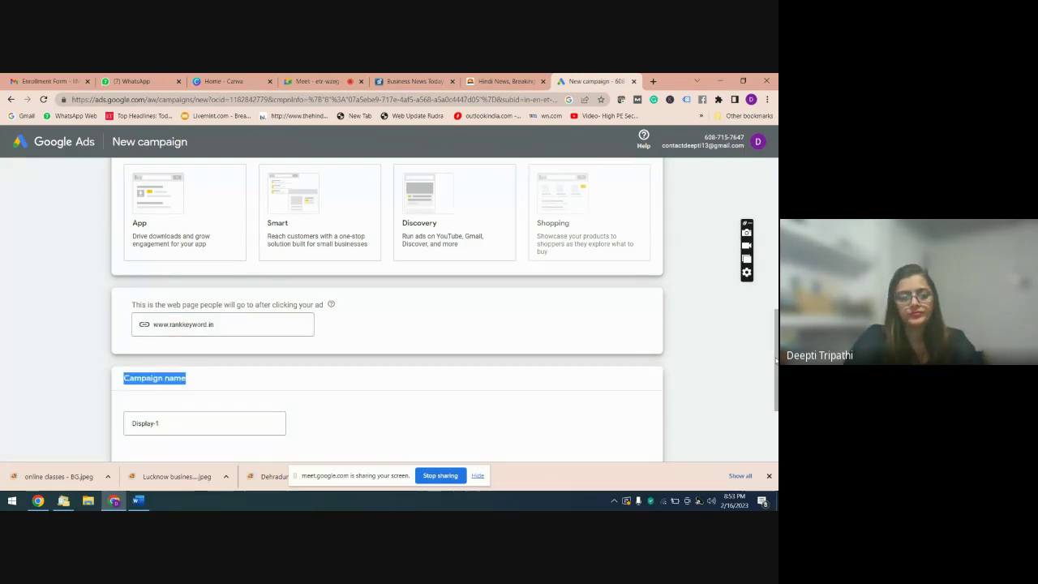
pyautogui.scroll(-3, 677, 365)
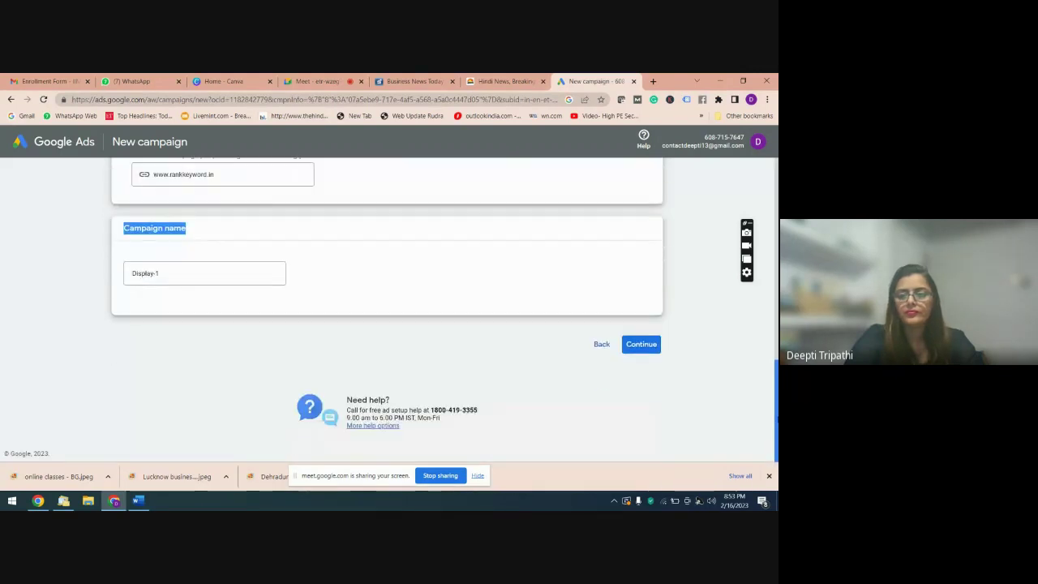
pyautogui.click(646, 347)
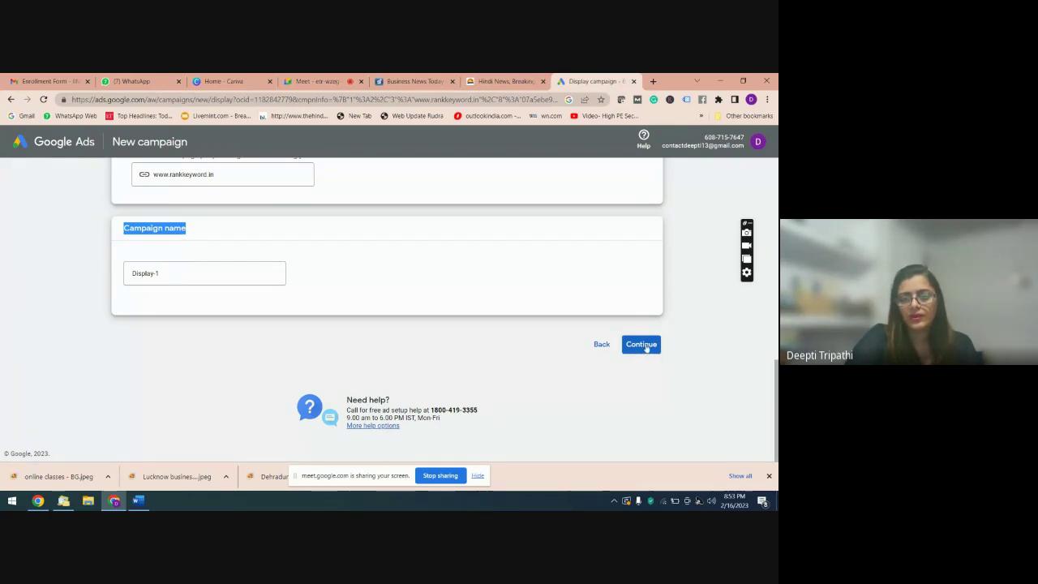
pyautogui.click(642, 345)
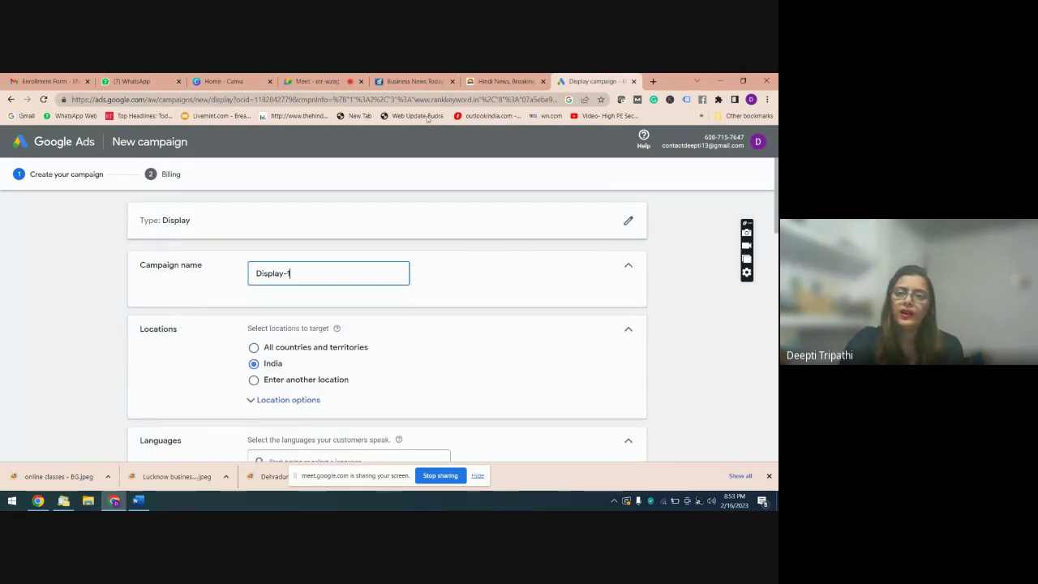
# - Examine the banner ads on the Moneycontrol homepage as display ad examples and return to the Google Ads campaign settings
pyautogui.click(430, 82)
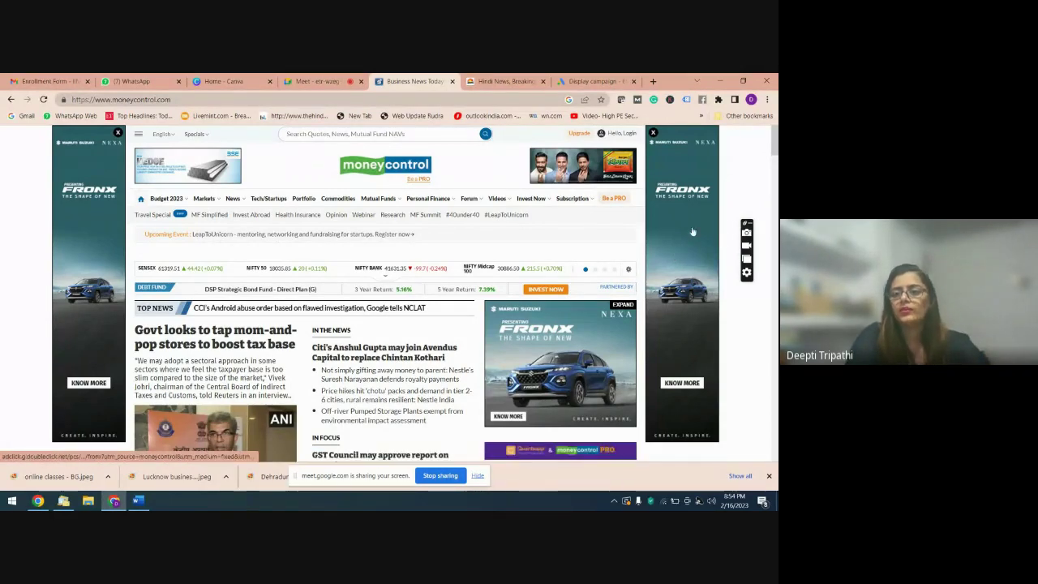
pyautogui.moveTo(776, 149)
pyautogui.mouseDown()
pyautogui.moveTo(776, 186)
pyautogui.moveTo(774, 144)
pyautogui.mouseUp()
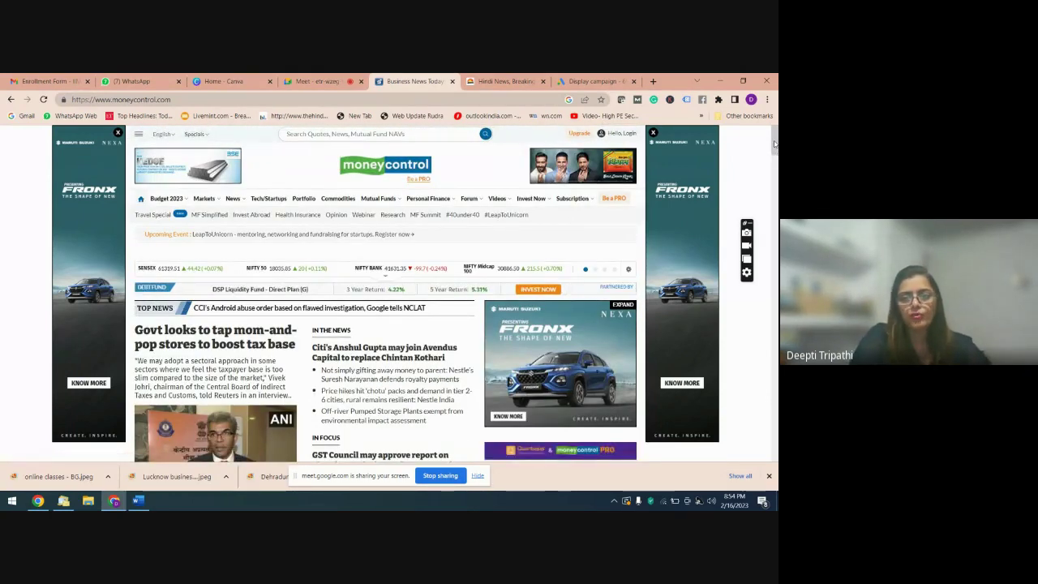
pyautogui.moveTo(573, 198)
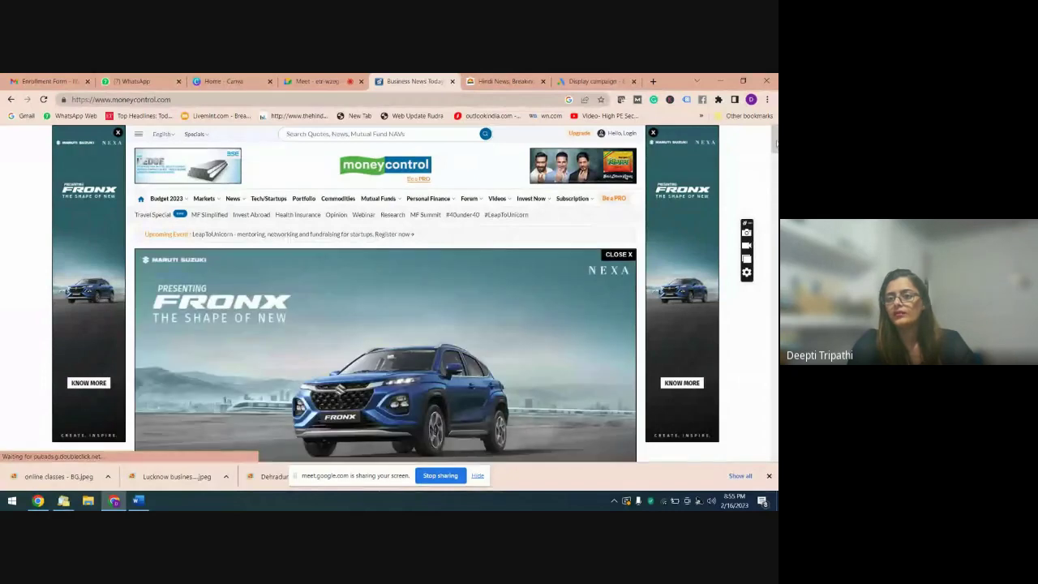
pyautogui.moveTo(776, 144)
pyautogui.mouseDown()
pyautogui.moveTo(776, 163)
pyautogui.moveTo(775, 141)
pyautogui.mouseUp()
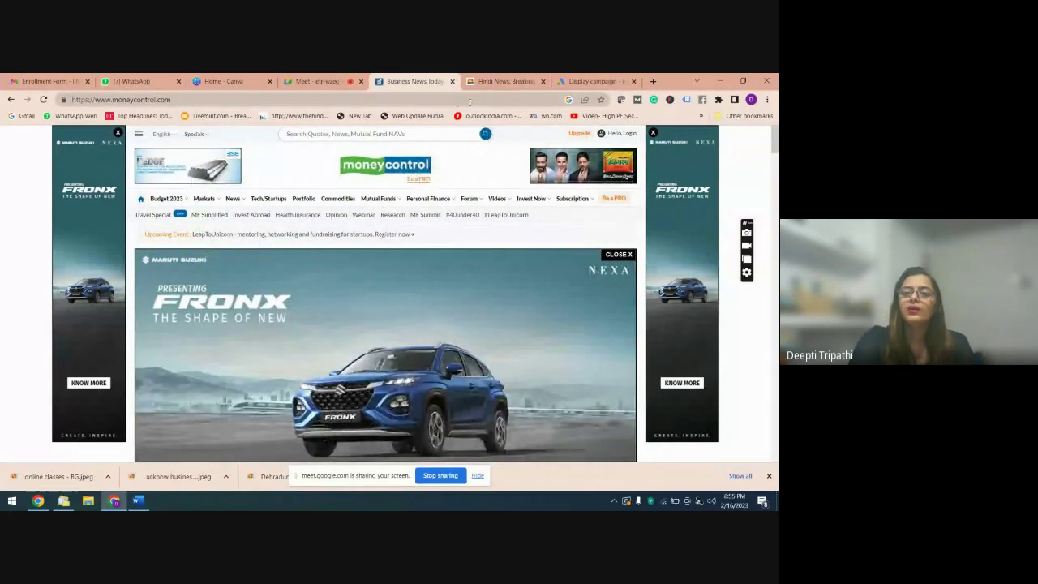
pyautogui.click(590, 82)
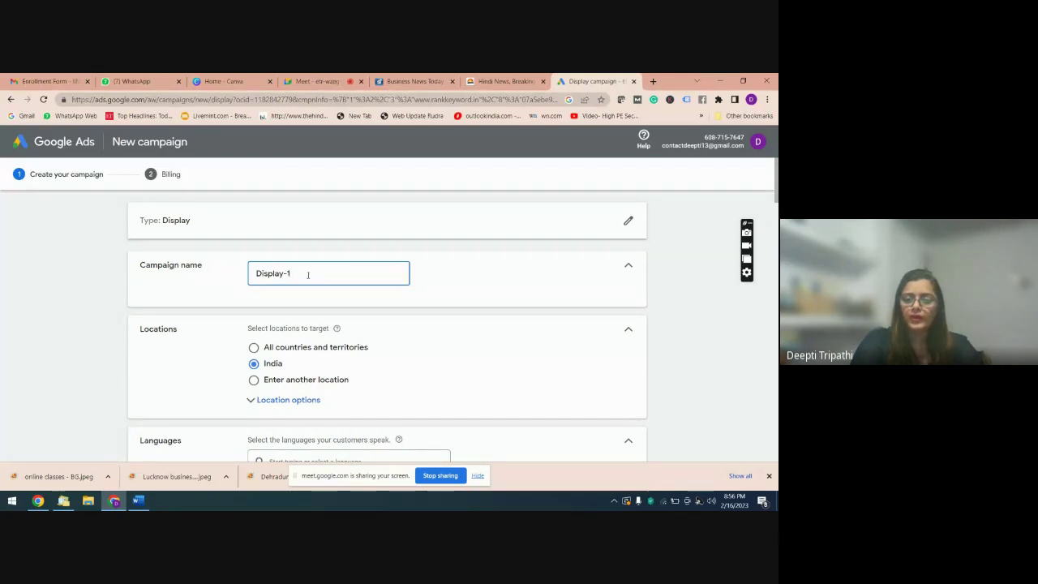
# - Look at the display ads on the Jagran news site and return to the campaign's name, location and language settings
pyautogui.scroll(-2, 752, 195)
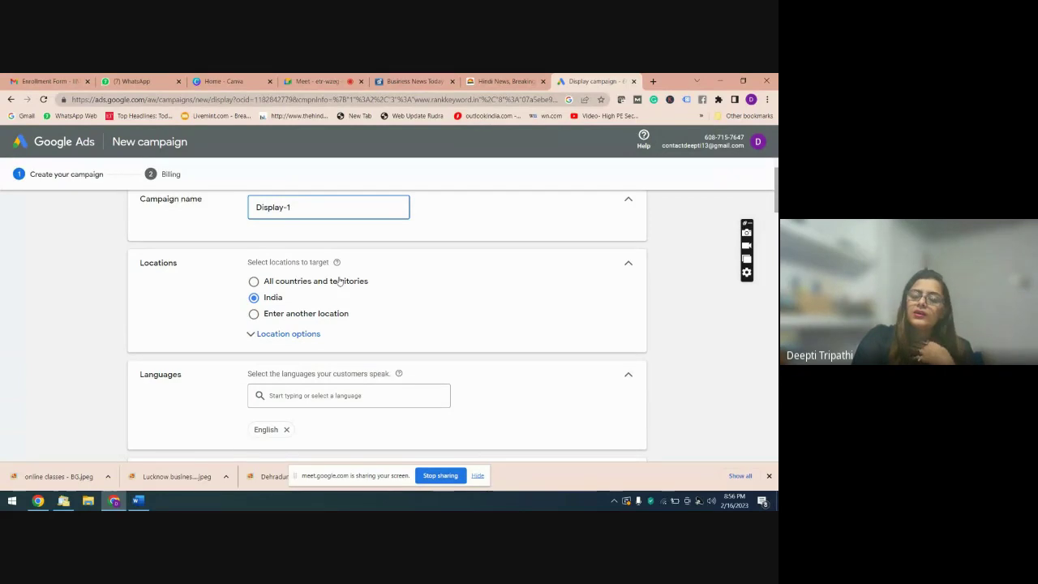
pyautogui.click(509, 80)
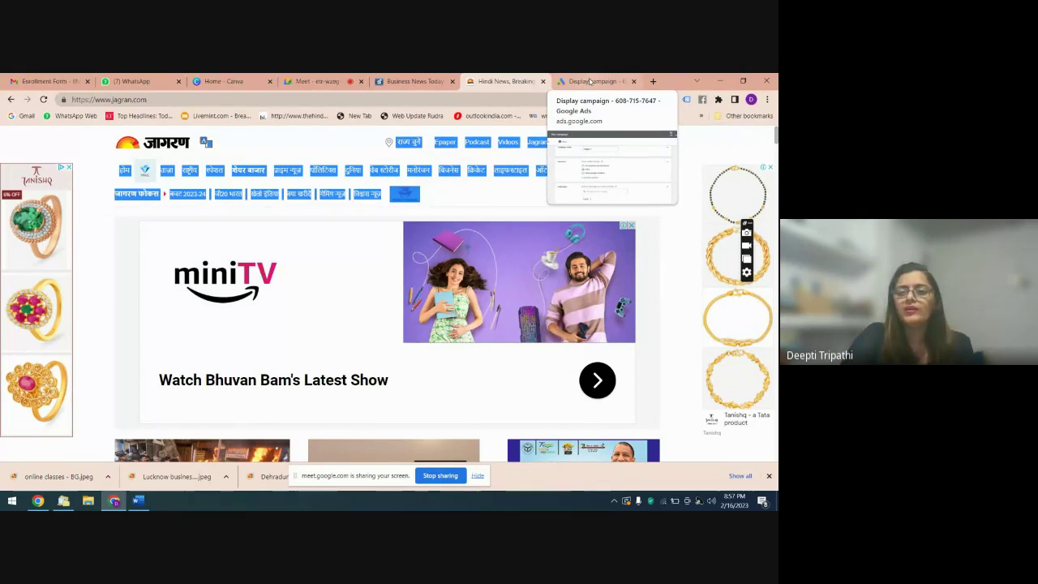
pyautogui.click(596, 82)
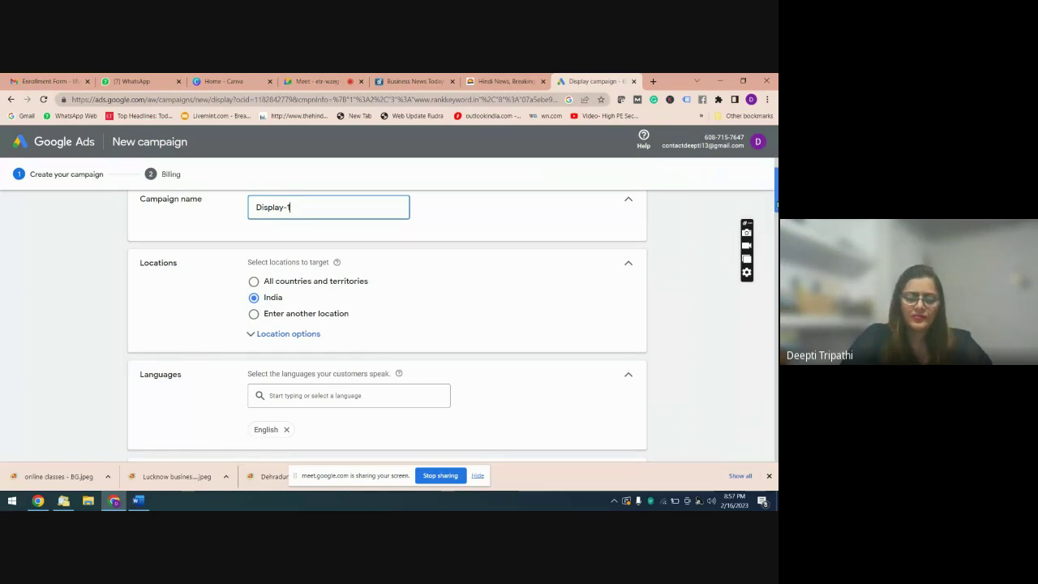
pyautogui.scroll(1, 775, 195)
pyautogui.scroll(-1, 775, 194)
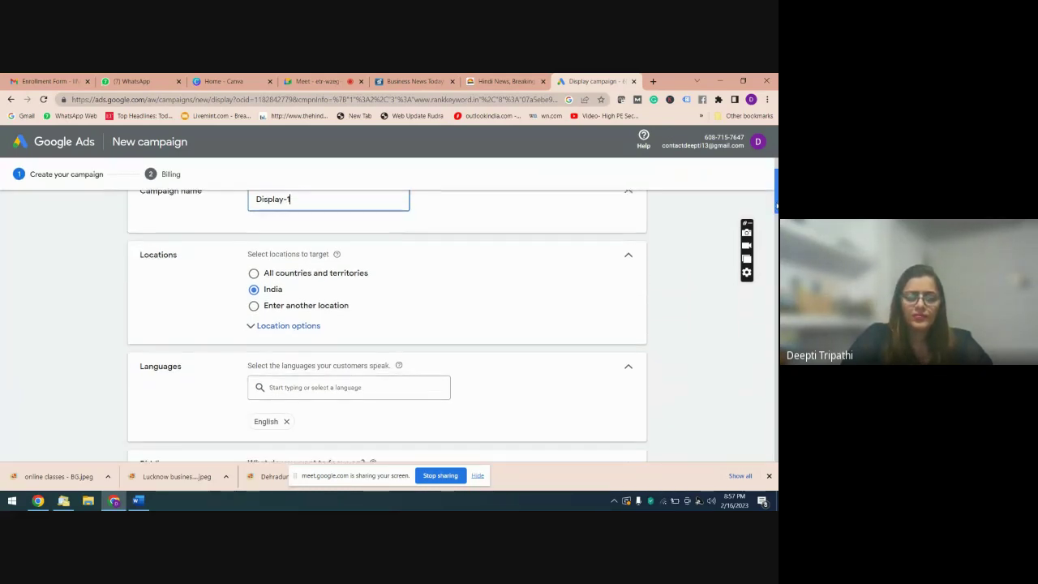
pyautogui.scroll(1, 776, 195)
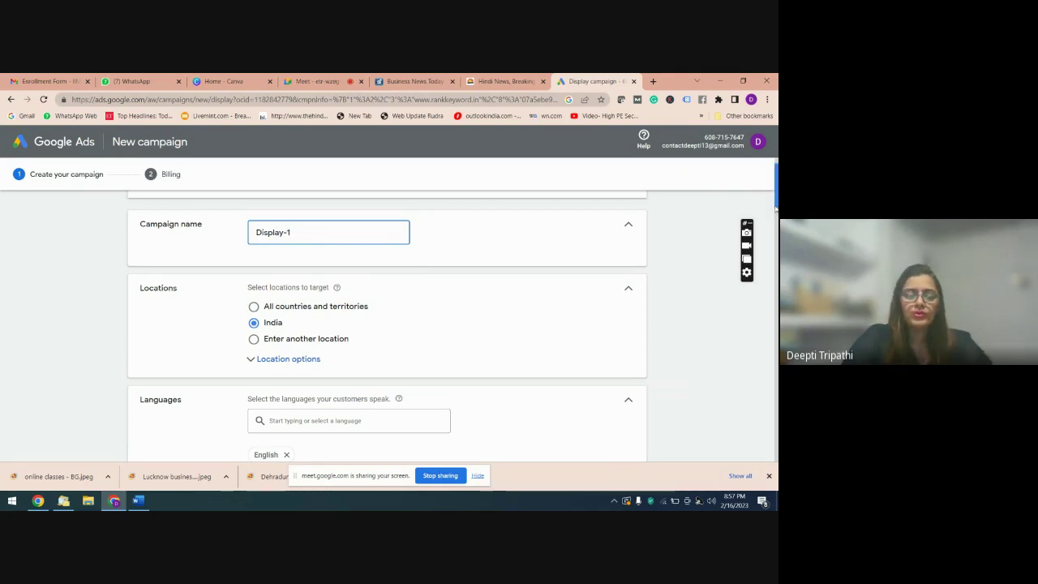
pyautogui.scroll(-1, 775, 206)
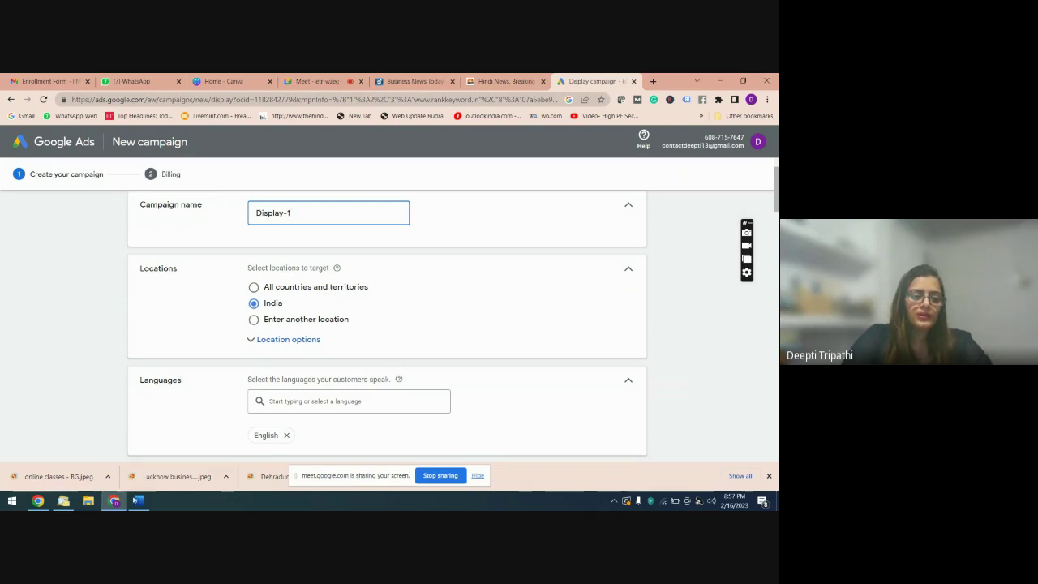
# - Switch to the Word notes and start a numbered list under "Display ads" with "Campaign name" as item 1 and an empty second item
pyautogui.click(137, 500)
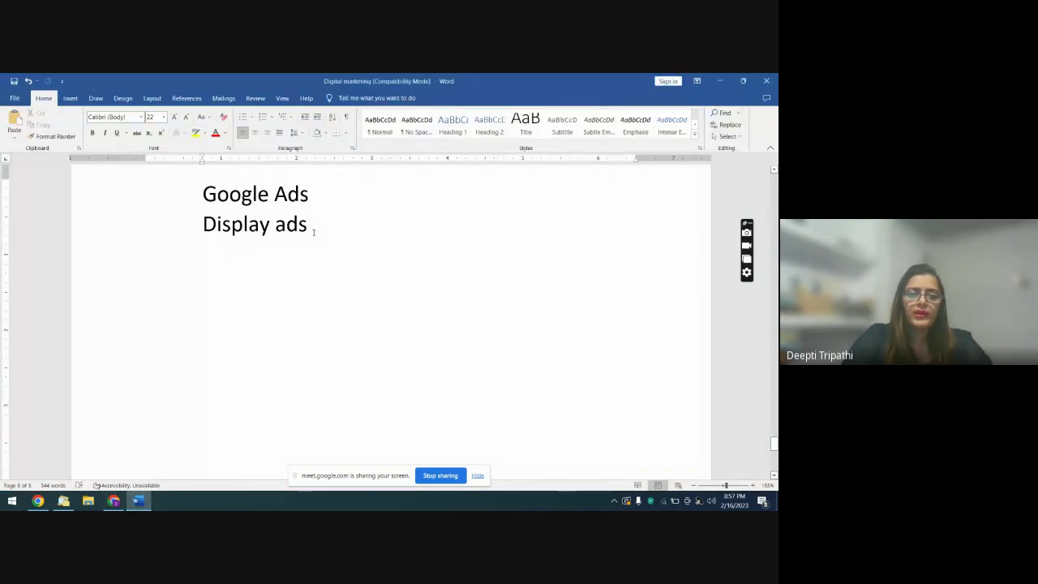
pyautogui.press('Return')
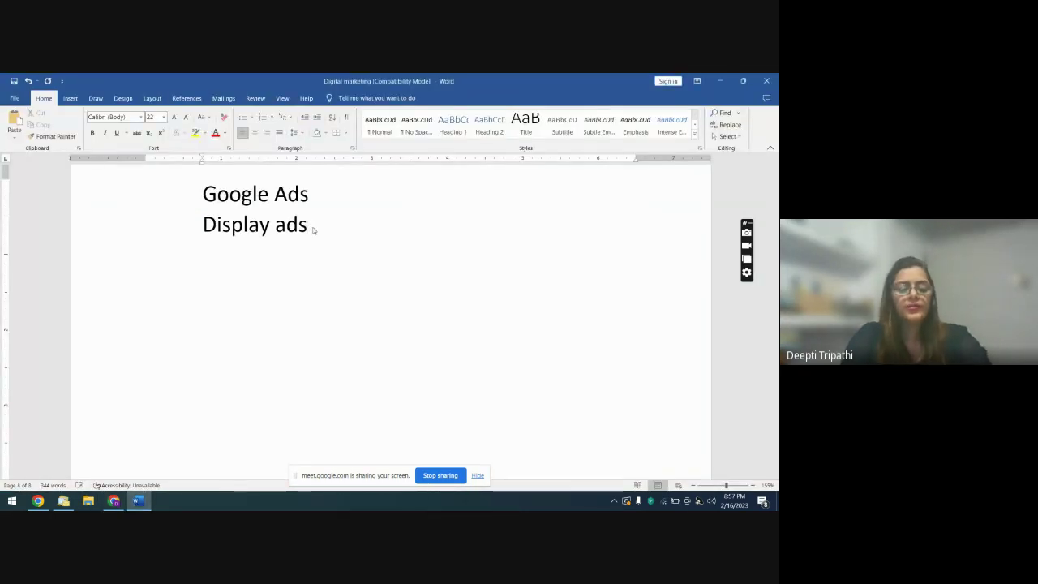
pyautogui.write('1.')
pyautogui.press('space')
pyautogui.write('ca')
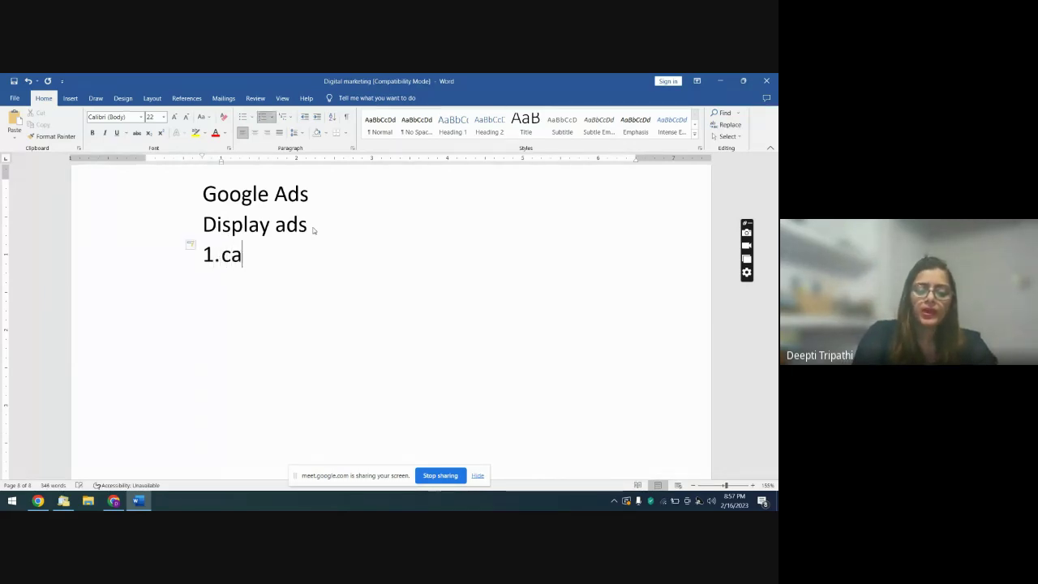
pyautogui.write('mpai')
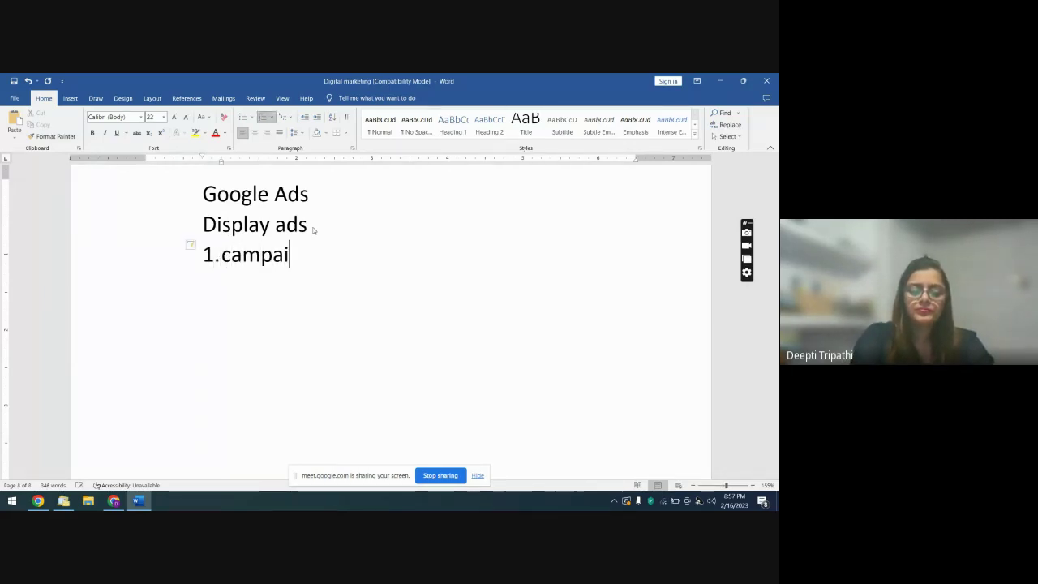
pyautogui.write('gn name')
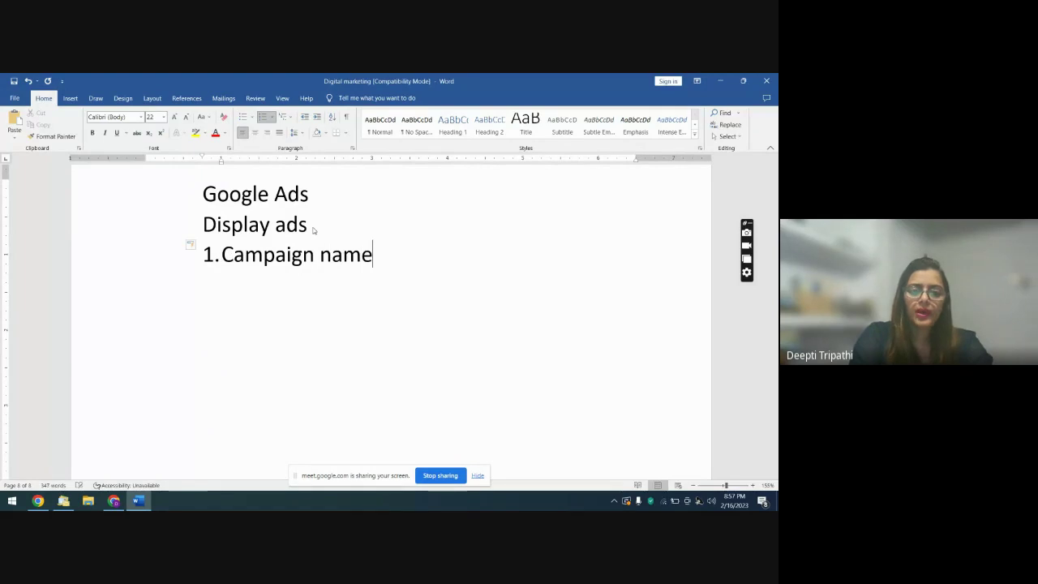
pyautogui.press('Return')
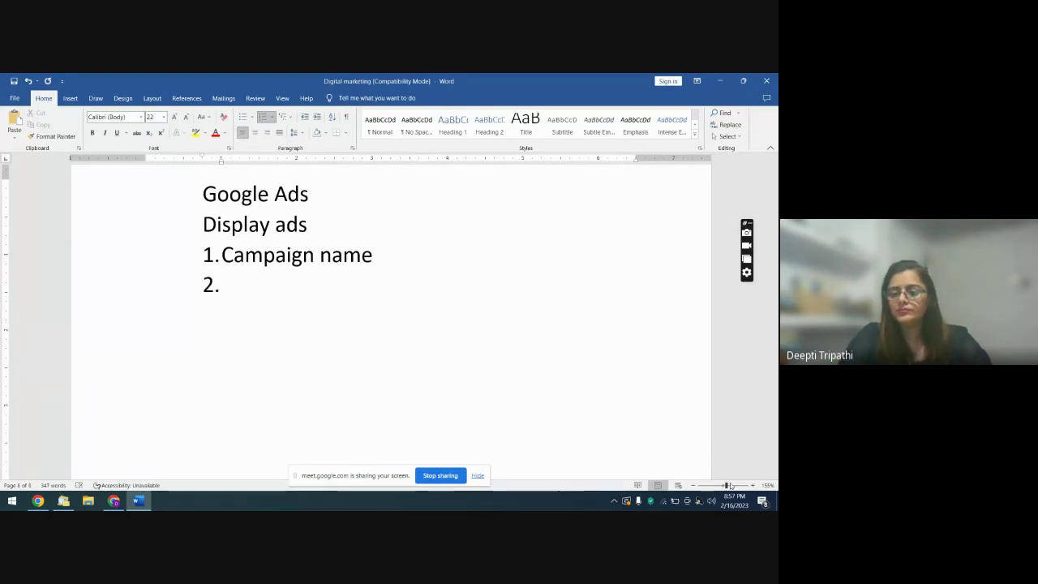
pyautogui.moveTo(726, 485); pyautogui.dragTo(724, 487)
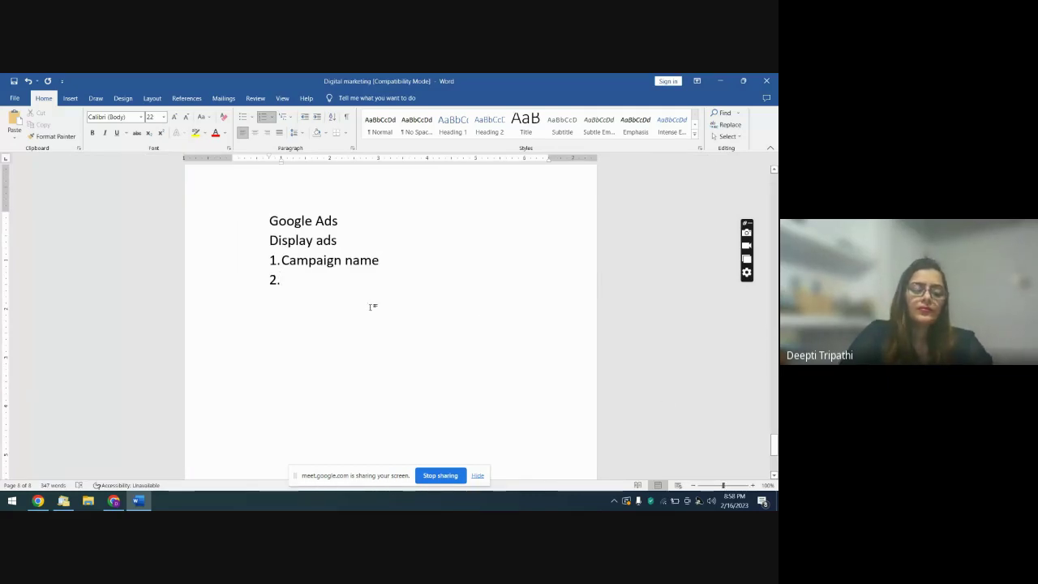
# - Switch to the Google Ads campaign and choose to enter another location to target instead of India
pyautogui.hotkey('alt', 'Tab')
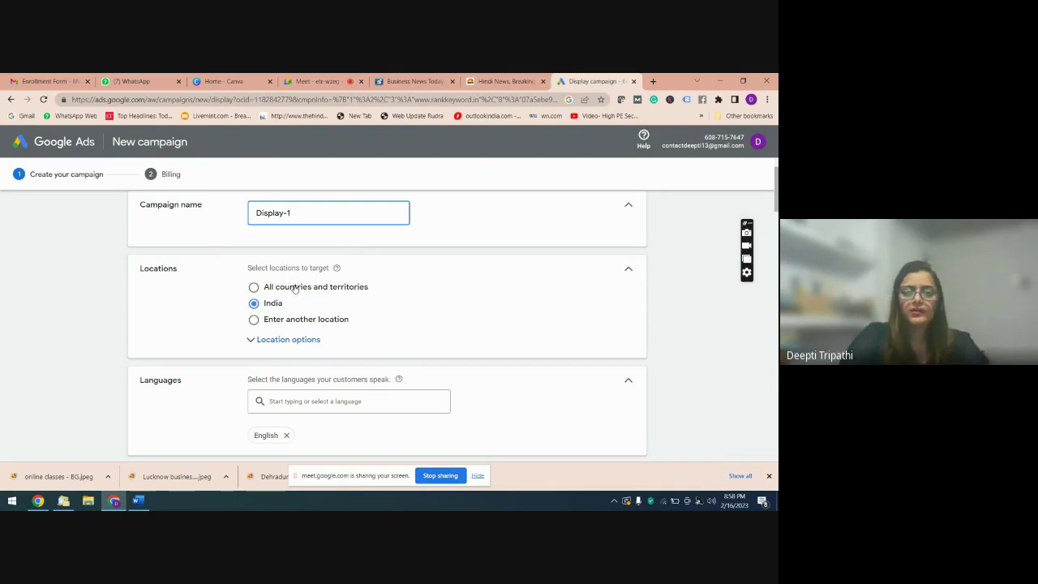
pyautogui.click(254, 321)
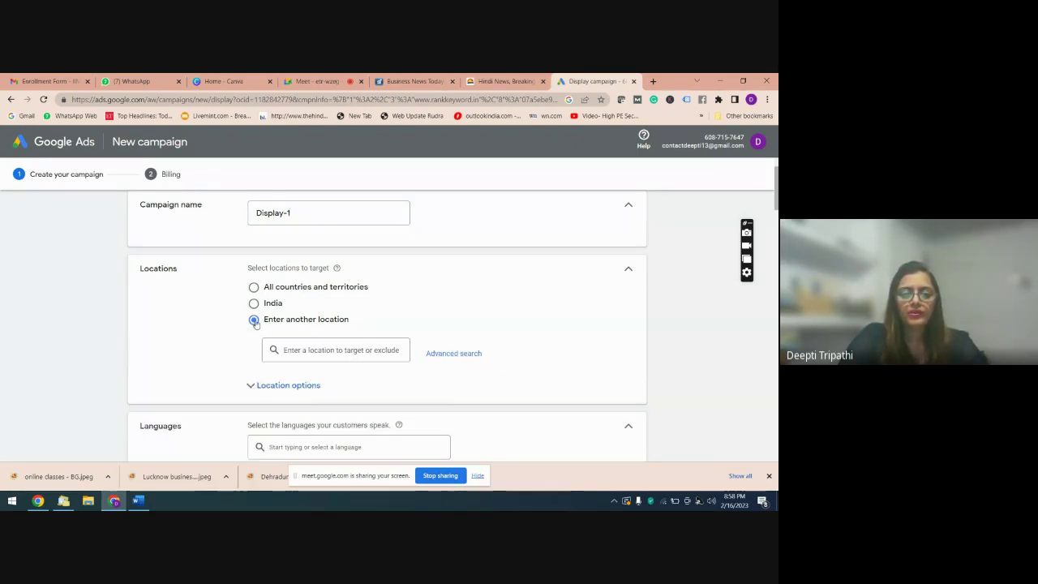
pyautogui.click(301, 353)
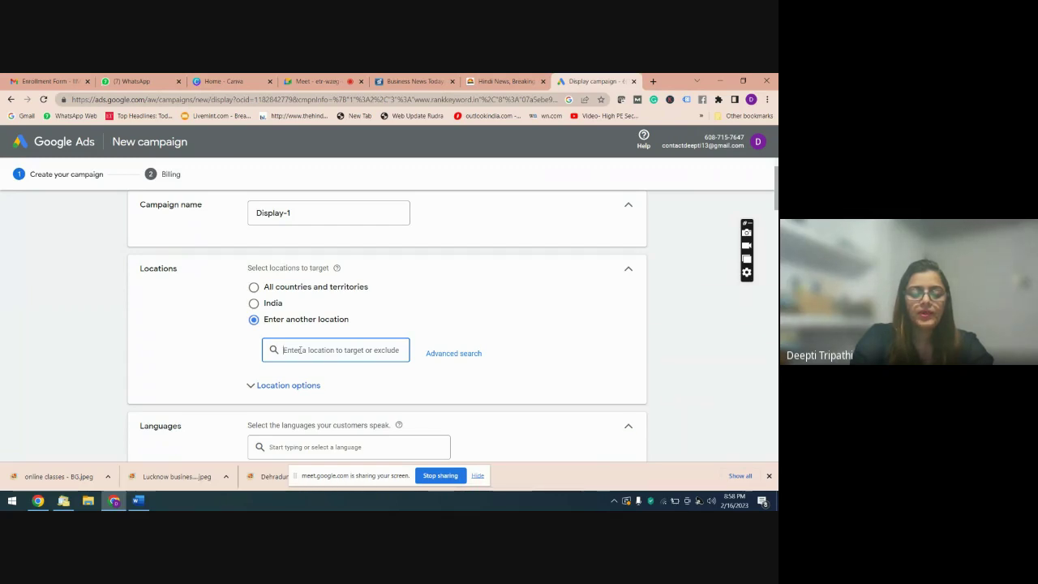
# - Try to find "gumti no." as a target location and clear the search
pyautogui.write('swa')
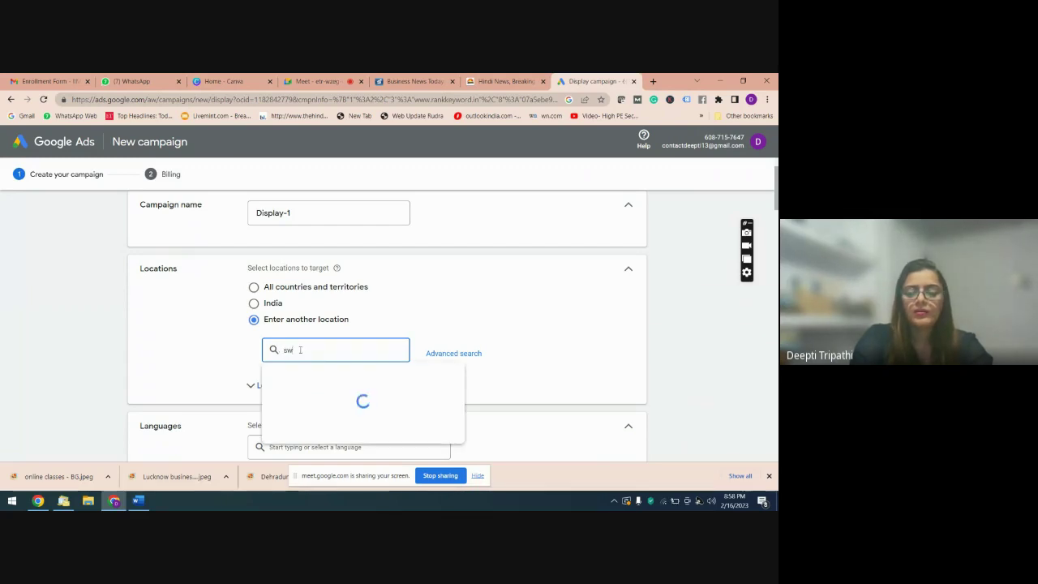
pyautogui.press('BackSpace')
pyautogui.press('BackSpace')
pyautogui.press('BackSpace')
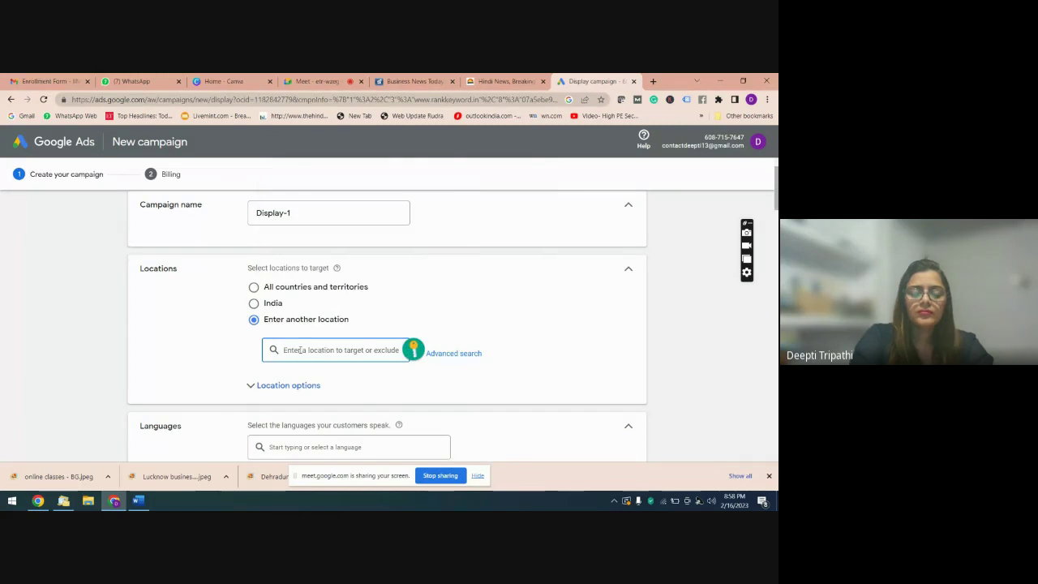
pyautogui.write('gu')
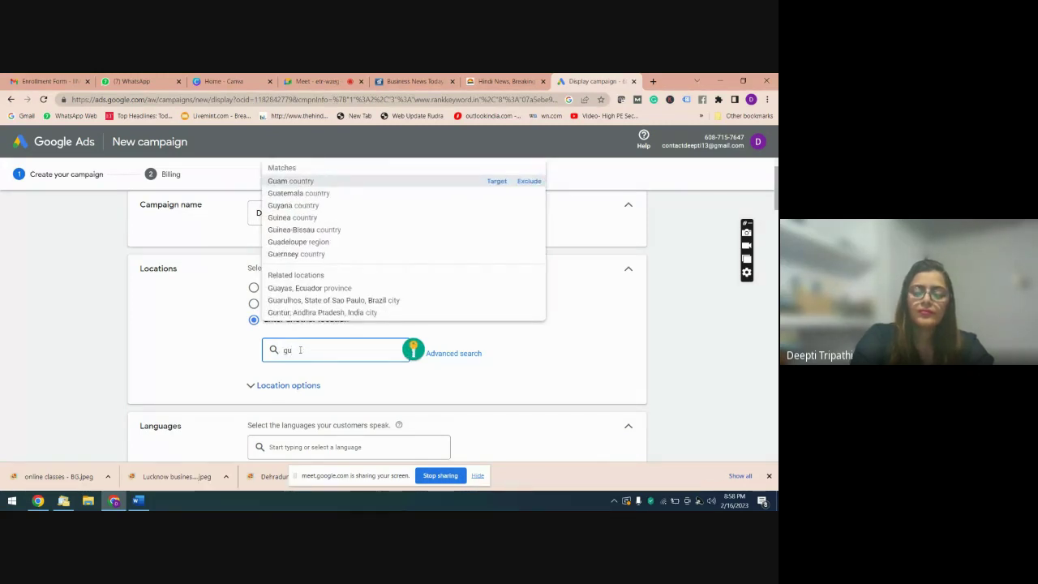
pyautogui.write('m')
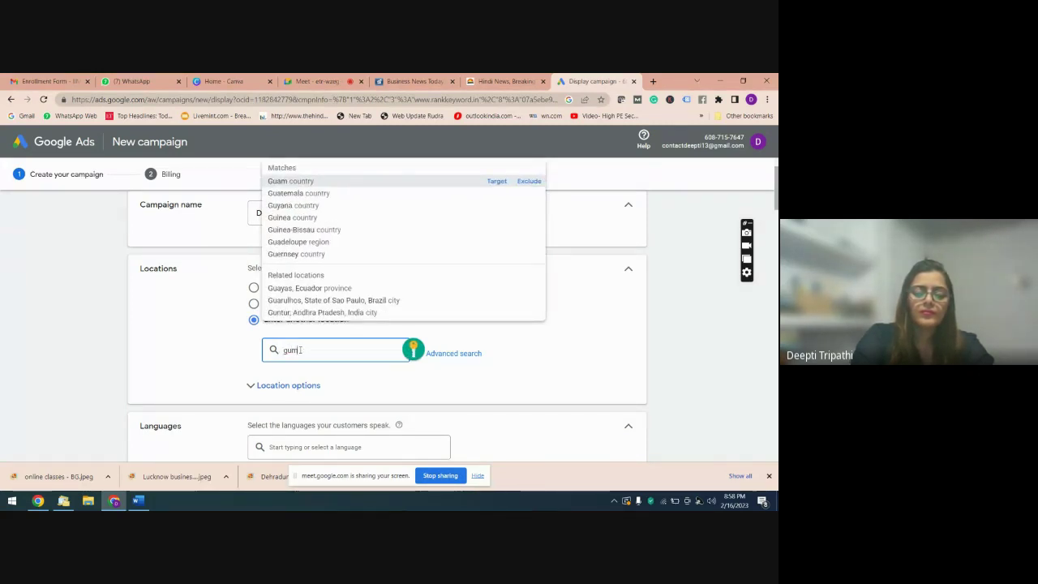
pyautogui.write('t')
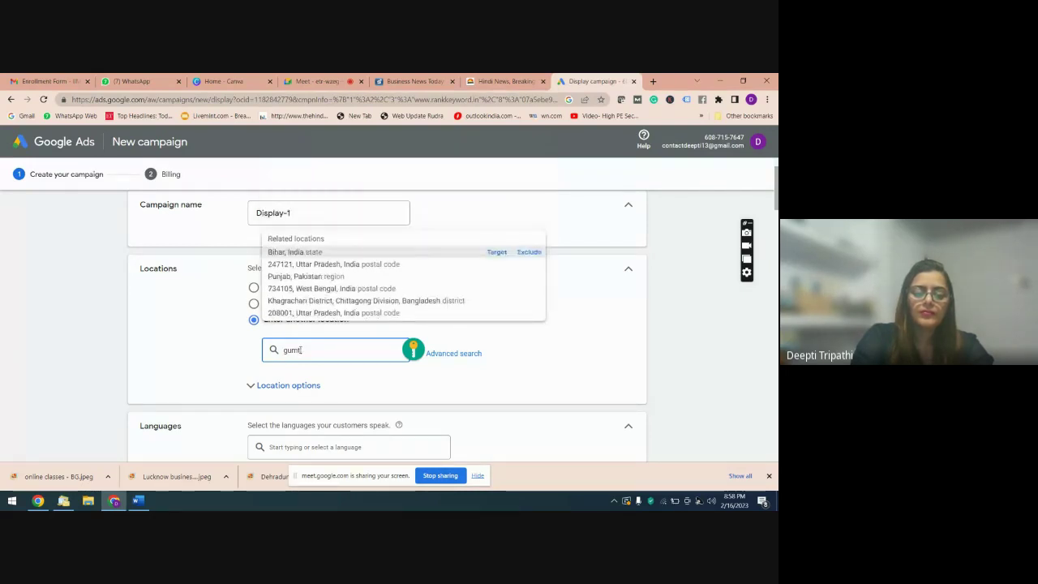
pyautogui.write('i no.')
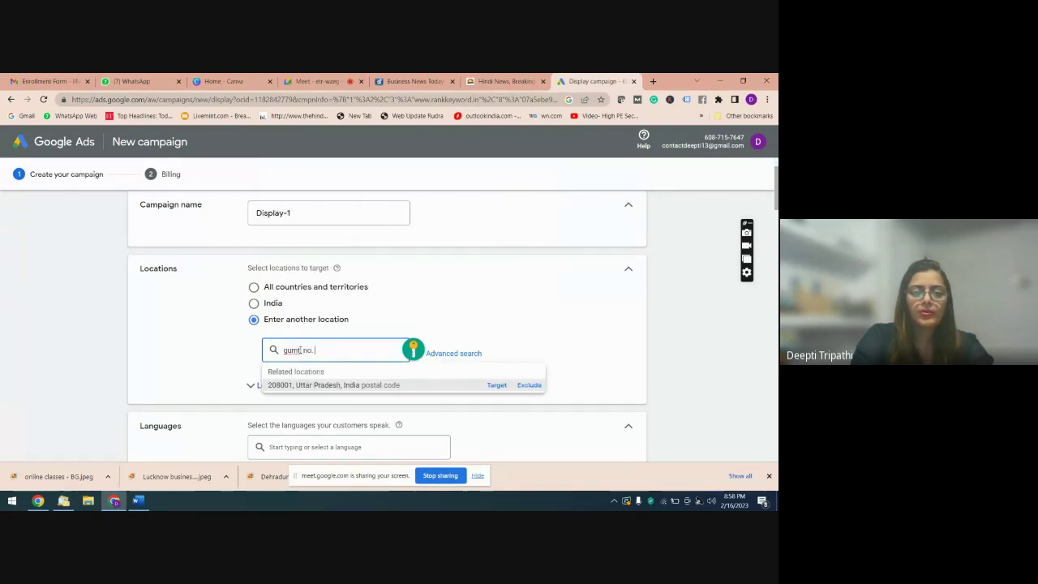
pyautogui.press('BackSpace')
pyautogui.press('BackSpace')
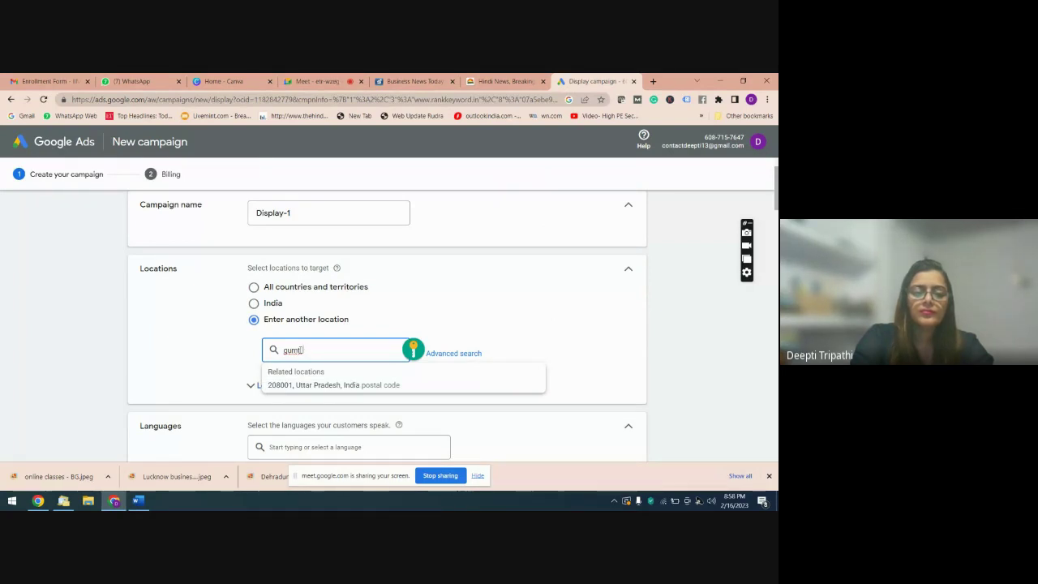
pyautogui.press('BackSpace')
pyautogui.press('BackSpace')
pyautogui.press('BackSpace')
pyautogui.press('BackSpace')
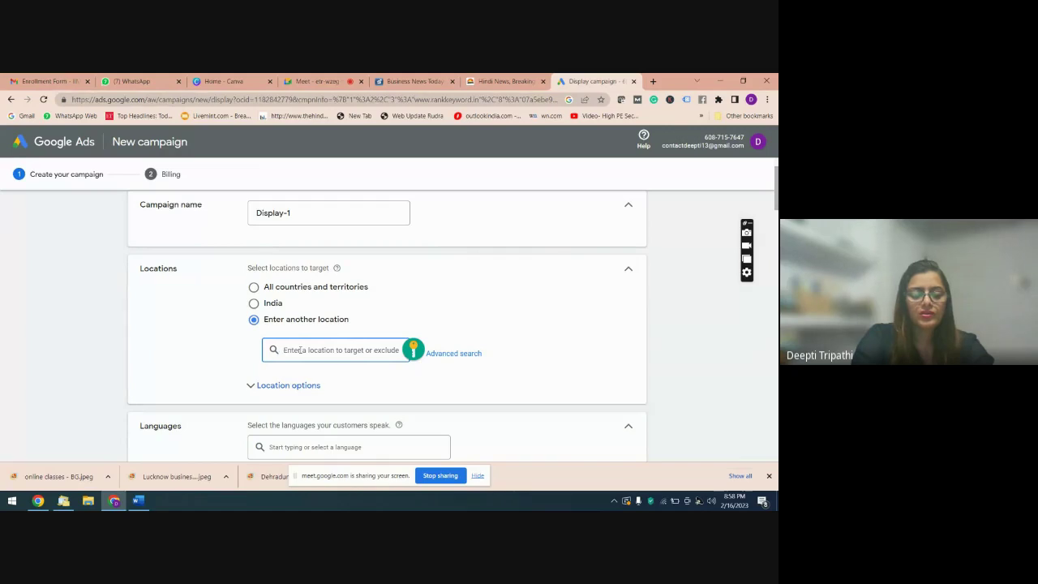
# - Search the target locations for Kalyanpur in Uttar Pradesh
pyautogui.write('k')
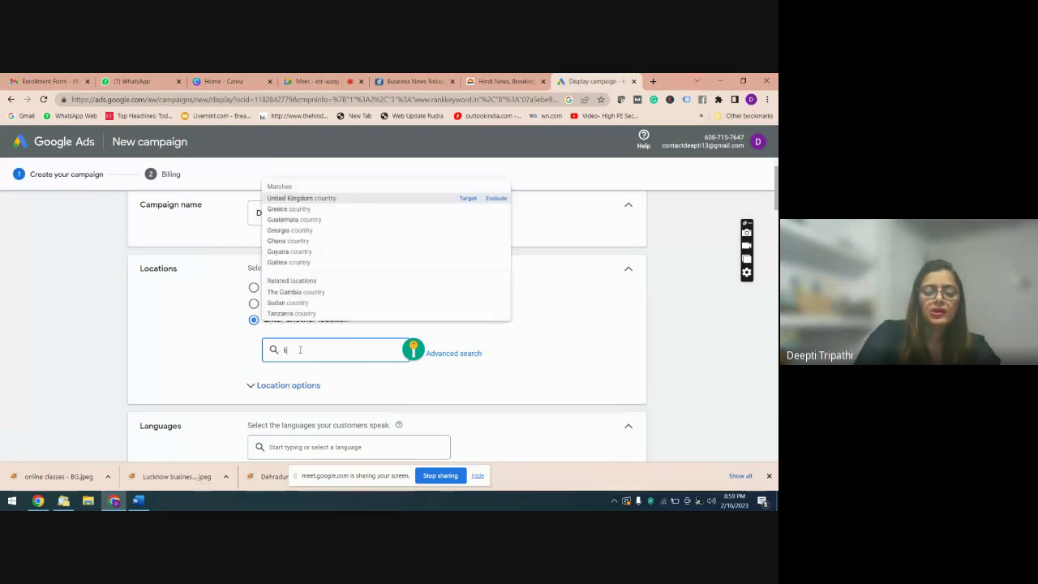
pyautogui.write('alyanpu')
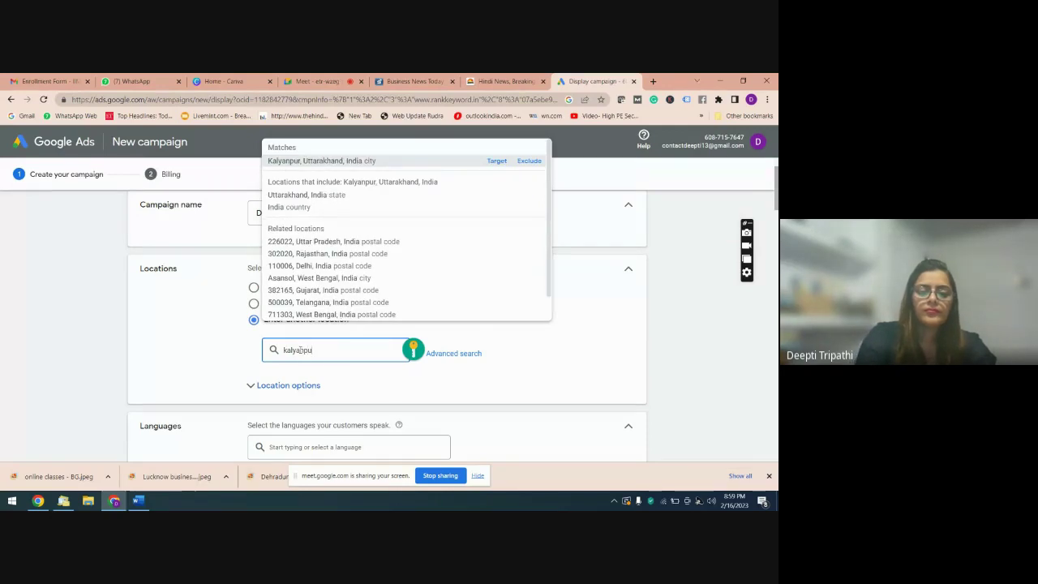
pyautogui.write('r')
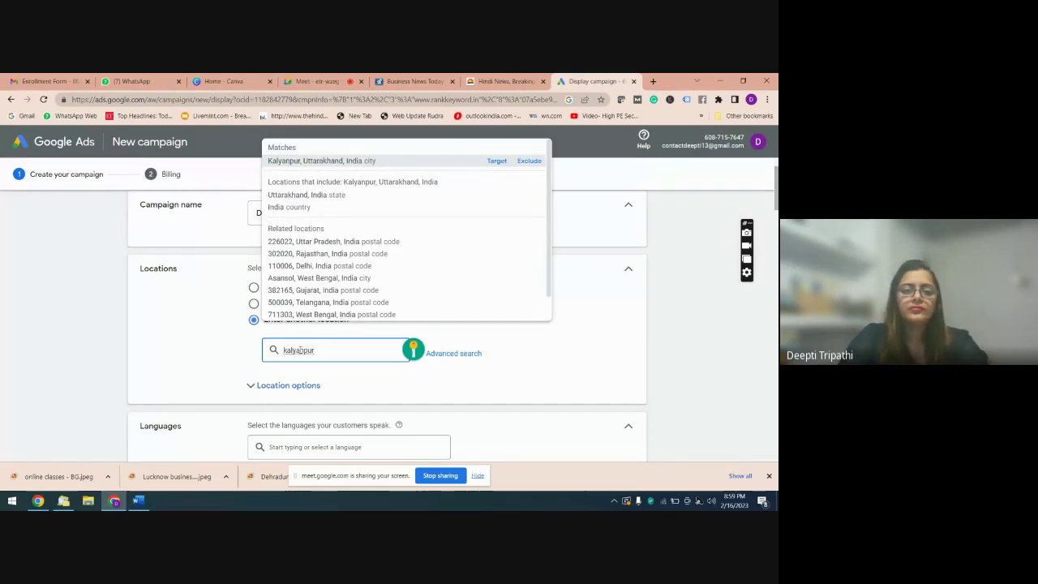
pyautogui.write(',')
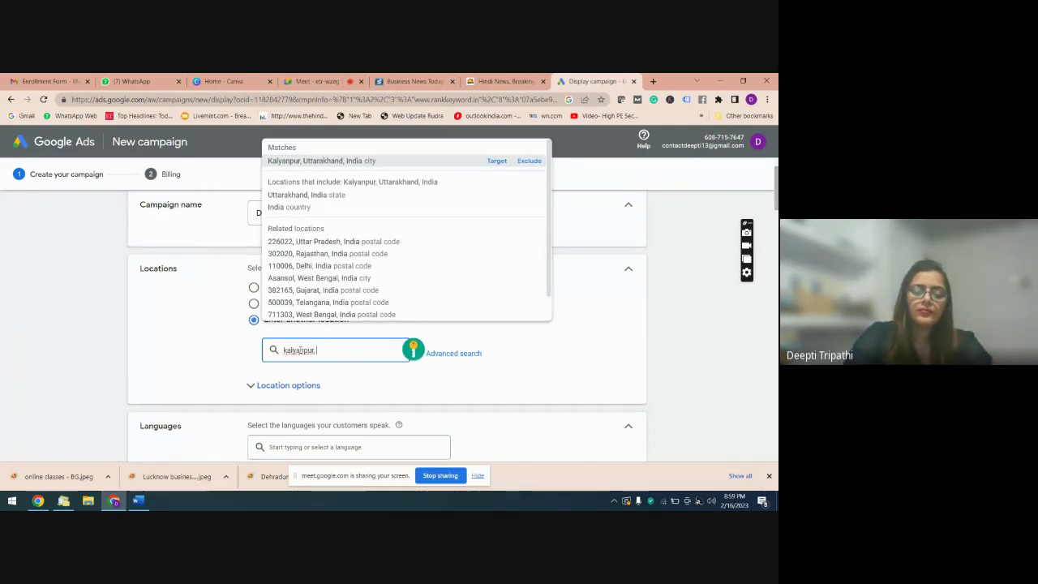
pyautogui.write(' u')
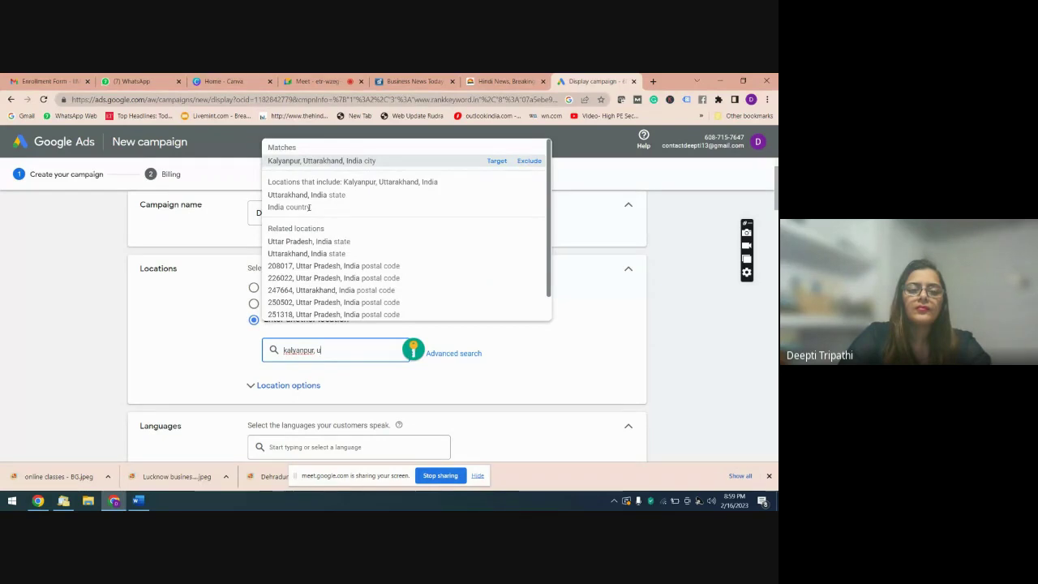
pyautogui.write('ttar')
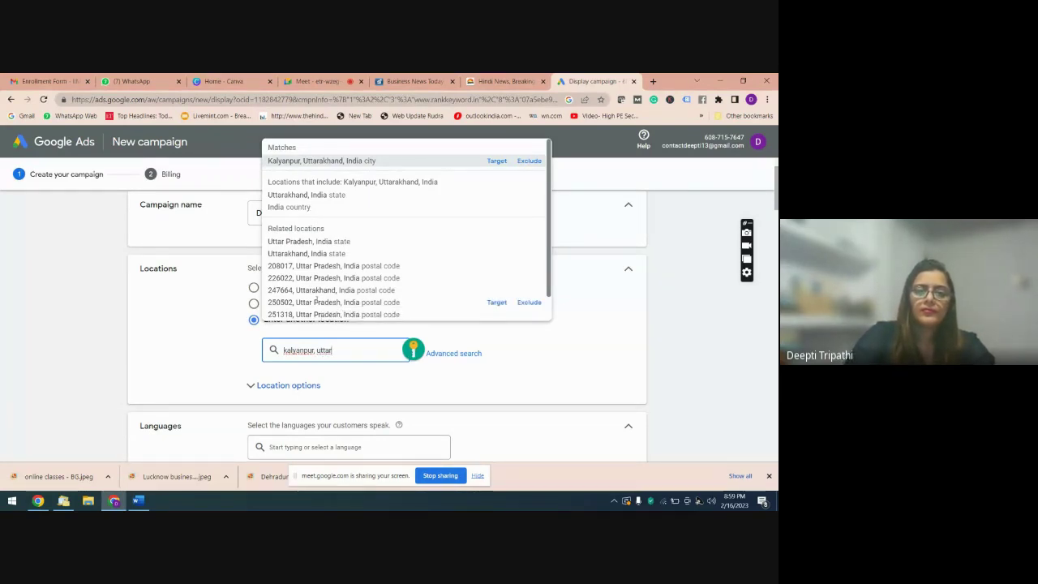
pyautogui.write(' p')
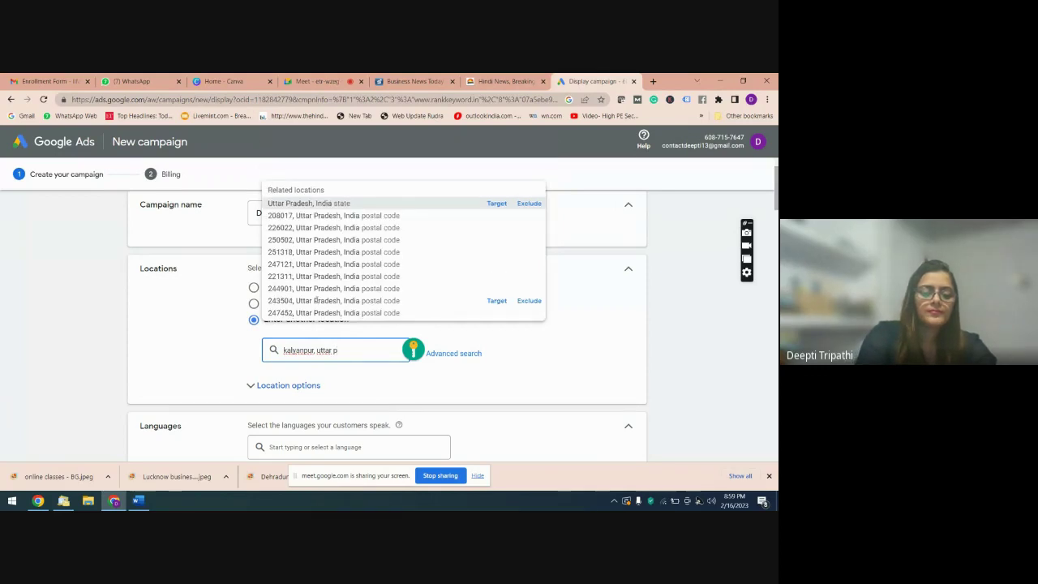
pyautogui.write('ades')
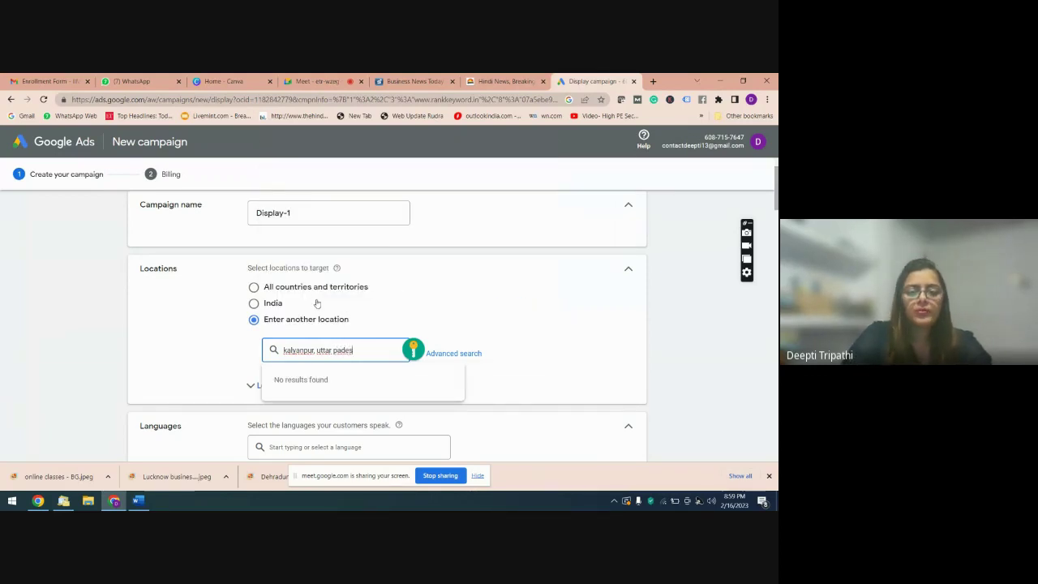
# - Shorten the location search to "kalyanpur, ut" and target the city Kalyanpur, Uttarakhand, India
pyautogui.press('BackSpace')
pyautogui.press('BackSpace')
pyautogui.press('BackSpace')
pyautogui.press('BackSpace')
pyautogui.press('BackSpace')
pyautogui.press('BackSpace')
pyautogui.press('BackSpace')
pyautogui.press('BackSpace')
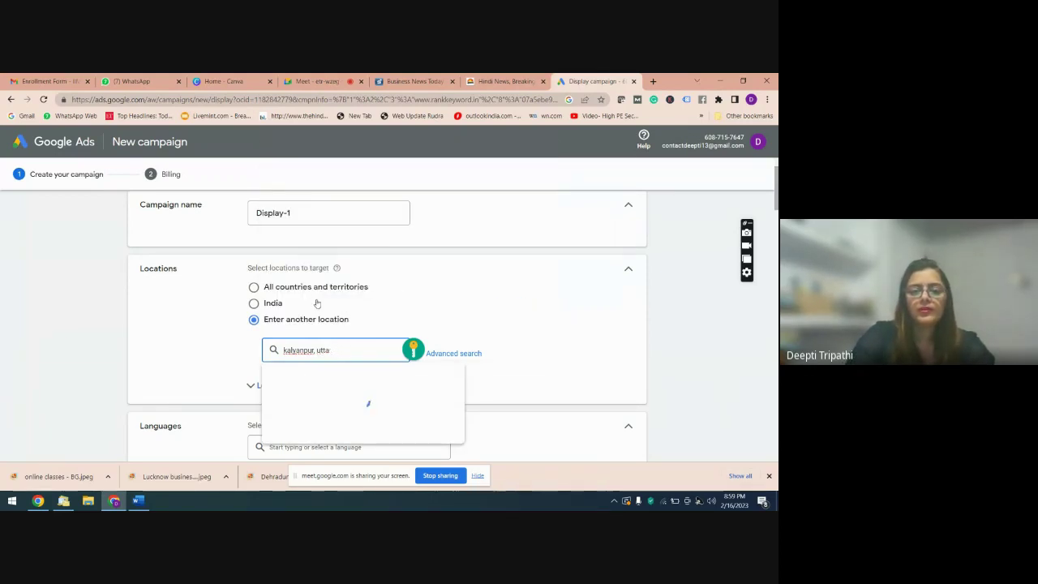
pyautogui.press('BackSpace')
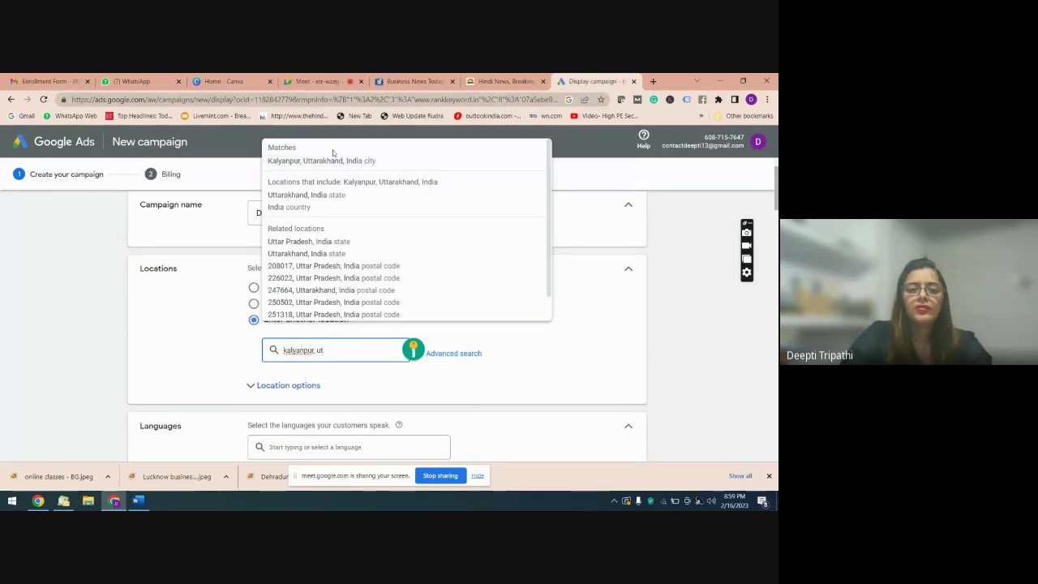
pyautogui.click(330, 160)
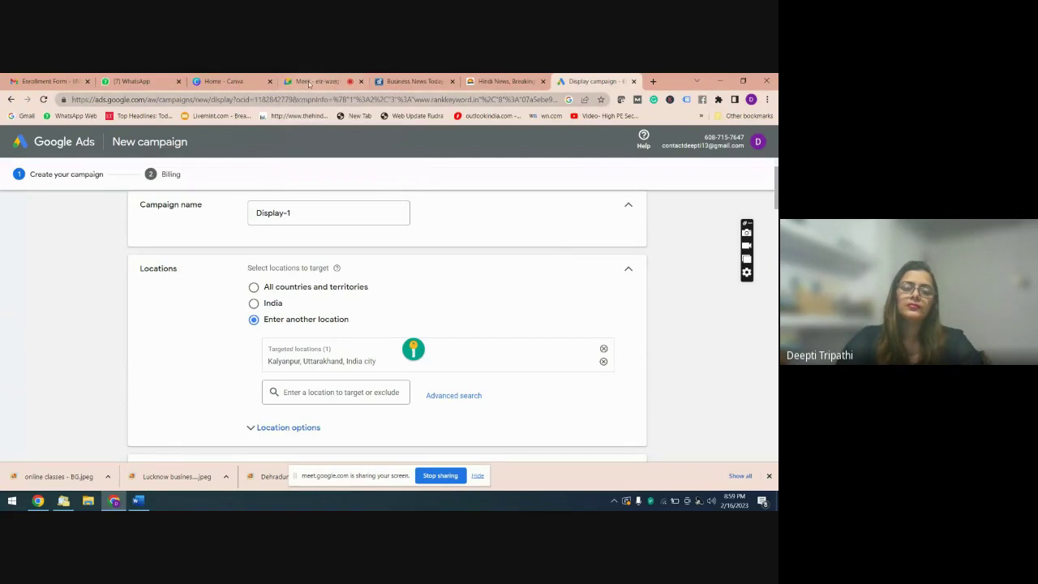
# - Admit the waiting participant to the Google Meet call and return to the Google Ads campaign
pyautogui.click(308, 84)
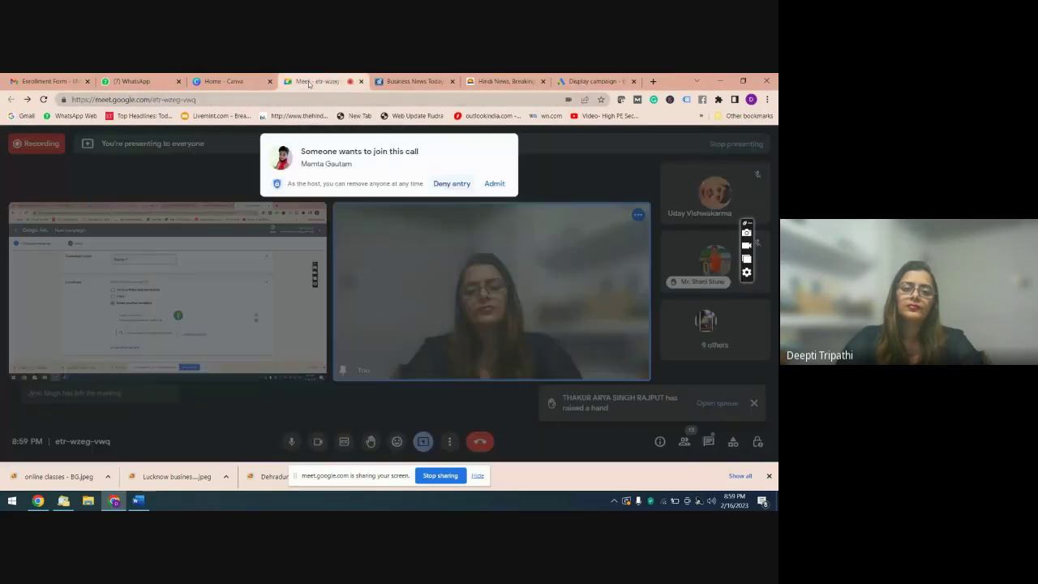
pyautogui.click(491, 185)
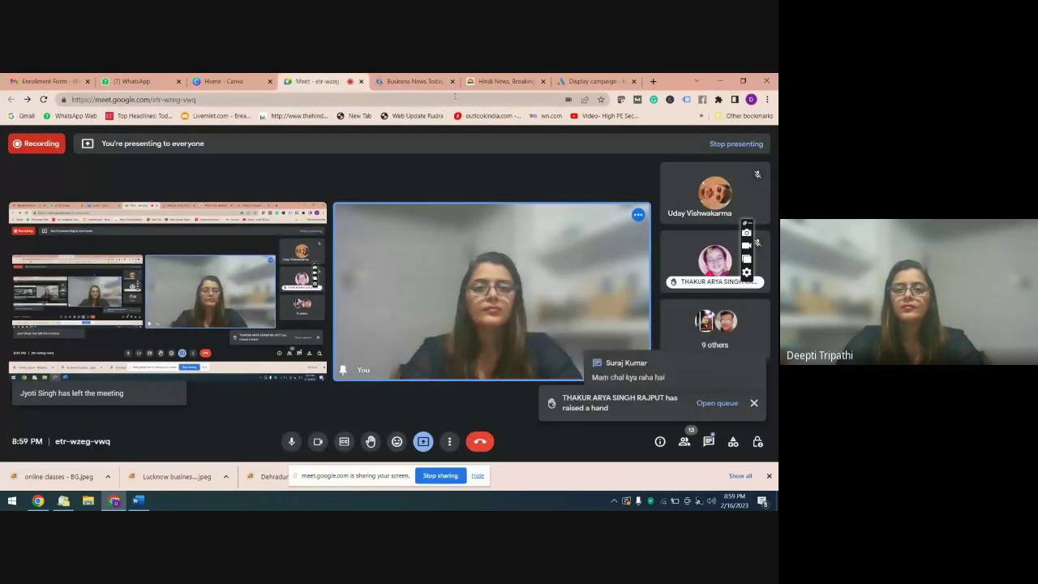
pyautogui.click(579, 80)
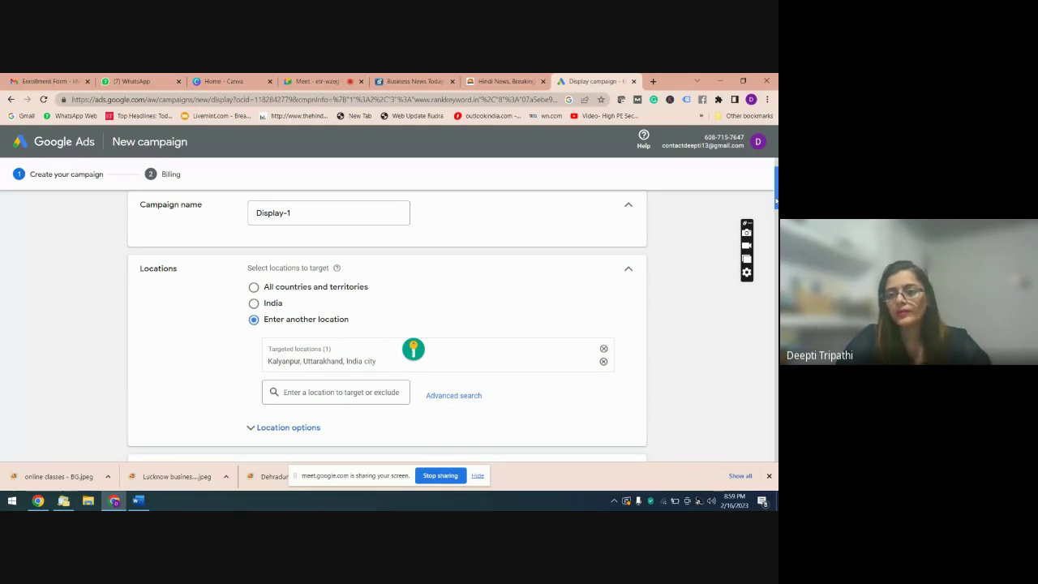
# - Switch to the Word notes and enter "location" as item 2 of the Display ads list
pyautogui.moveTo(776, 200); pyautogui.dragTo(776, 232)
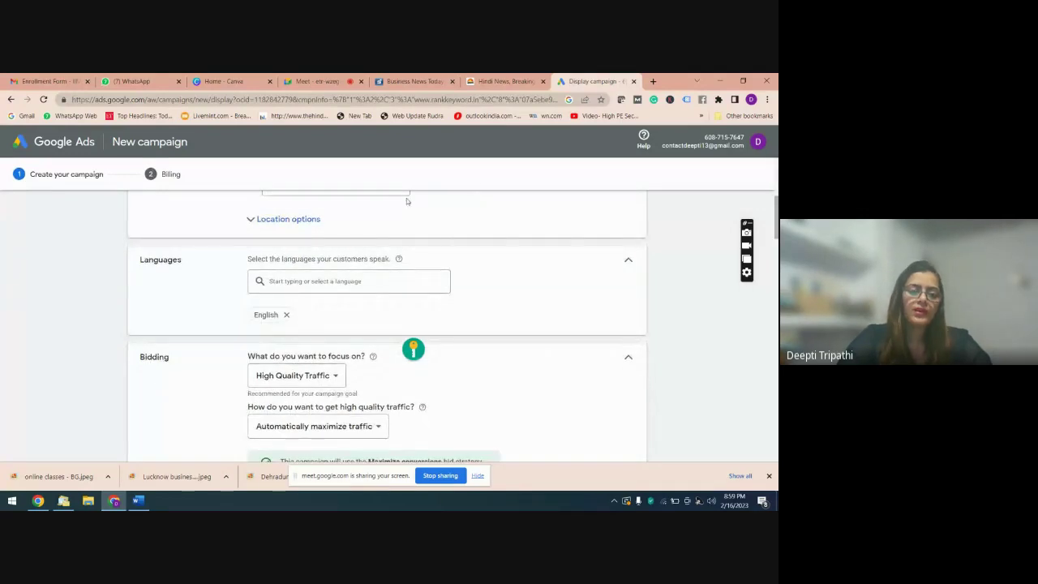
pyautogui.hotkey('alt', 'Tab')
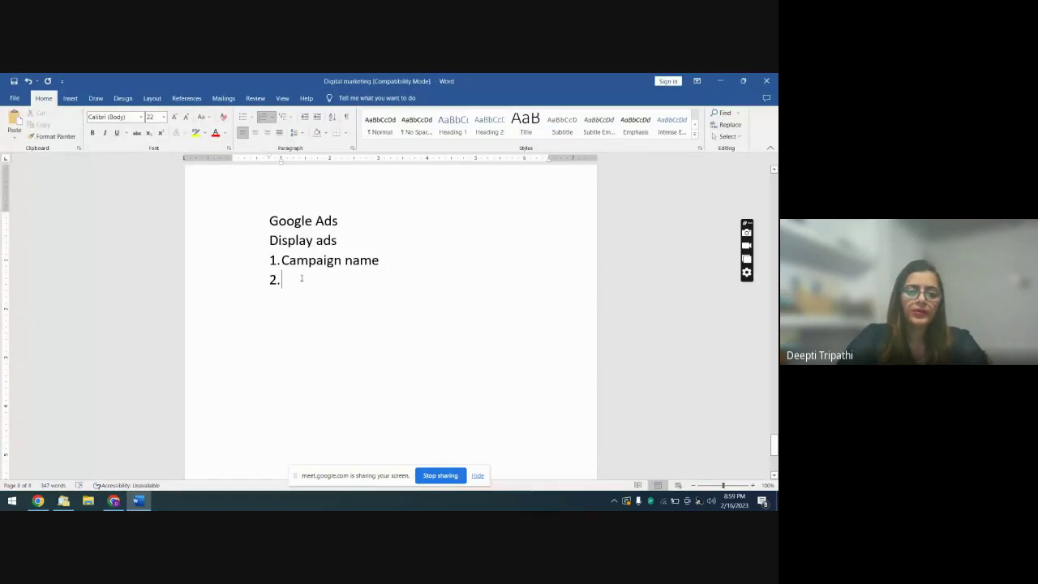
pyautogui.write('lo')
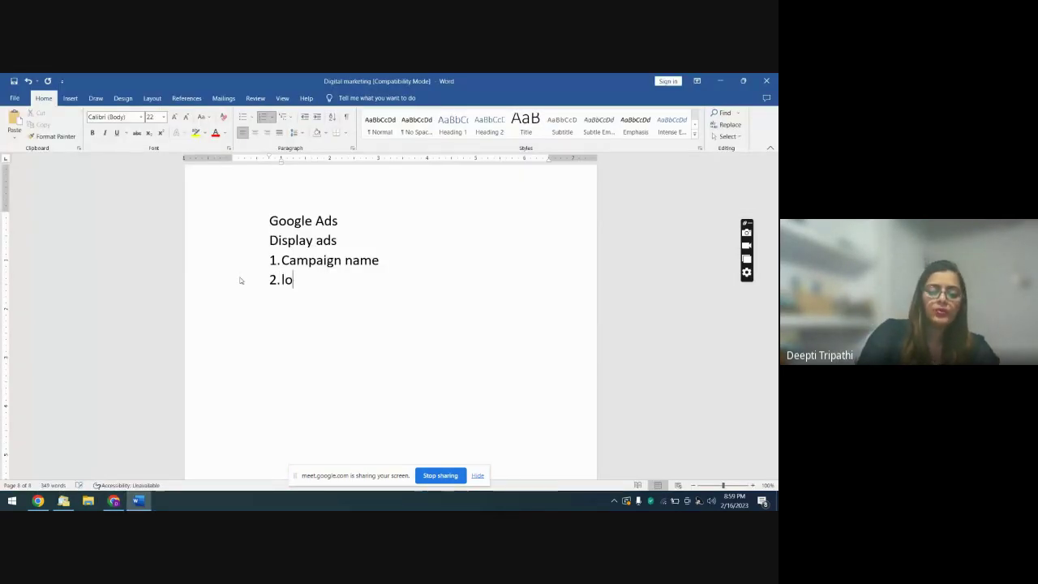
pyautogui.write('cation')
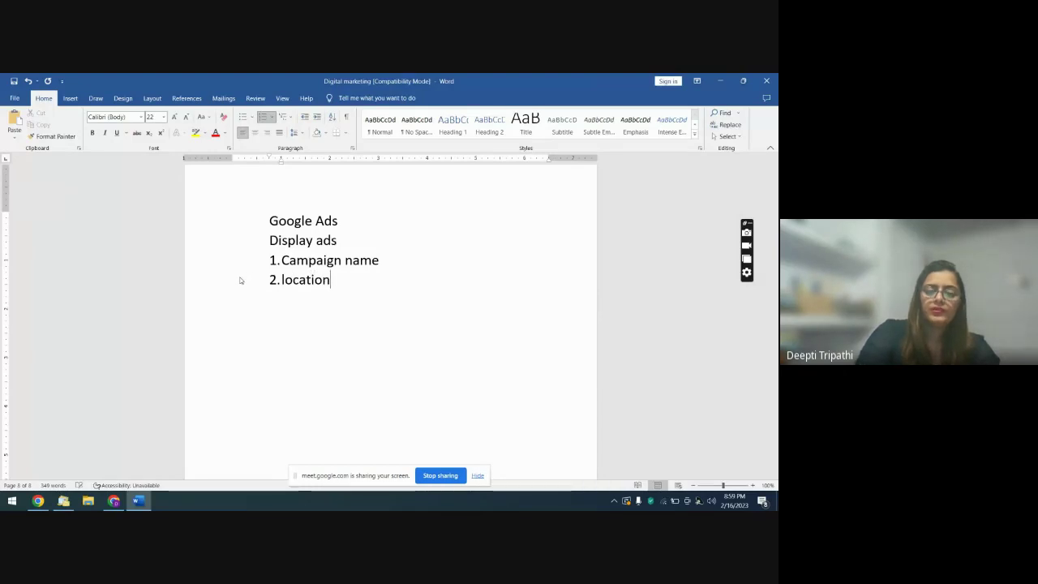
# - Return to the Google Ads campaign and remove English from its languages so that all languages are targeted
pyautogui.hotkey('alt', 'Tab')
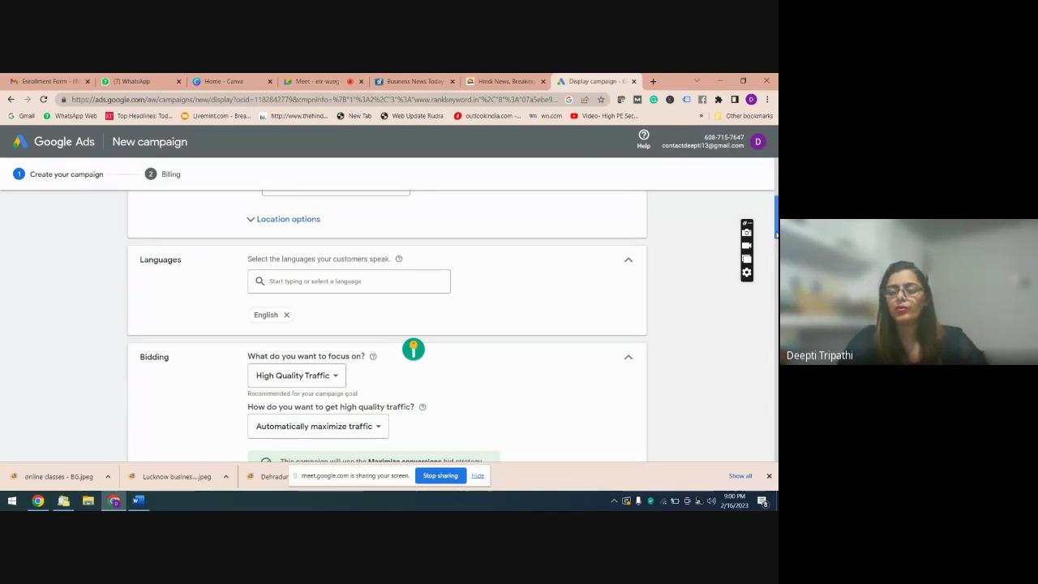
pyautogui.scroll(-1, 412, 349)
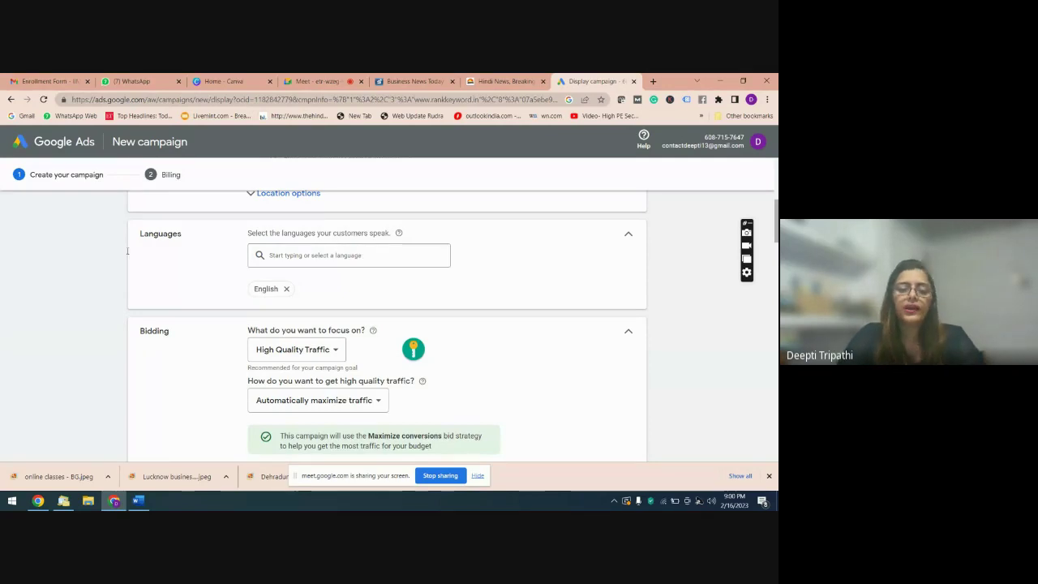
pyautogui.click(286, 289)
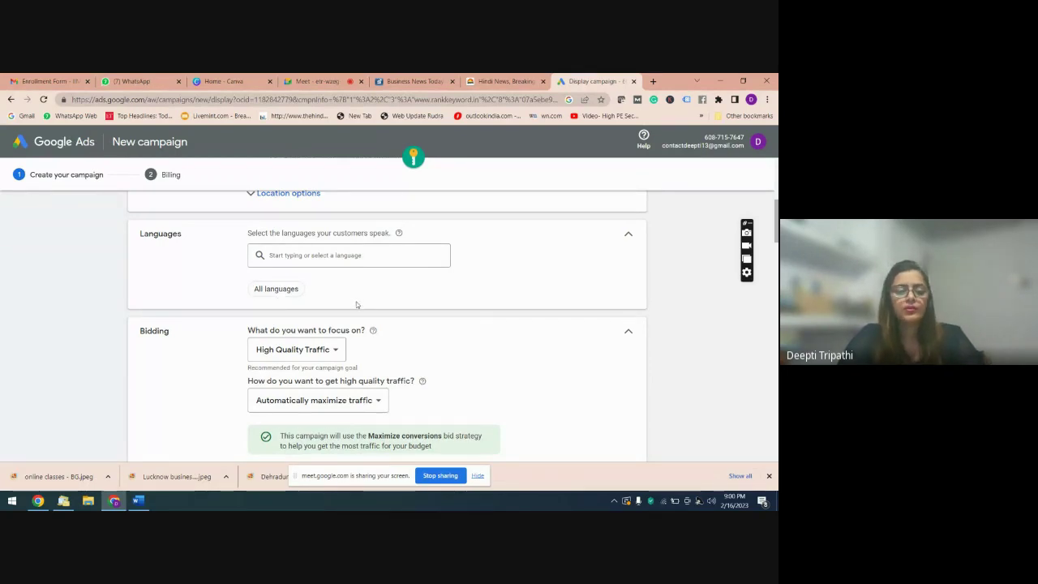
# - Switch to the Word notes, enter "Language- all" as item 3 of the Display ads list and start item 4
pyautogui.hotkey('alt', 'Tab')
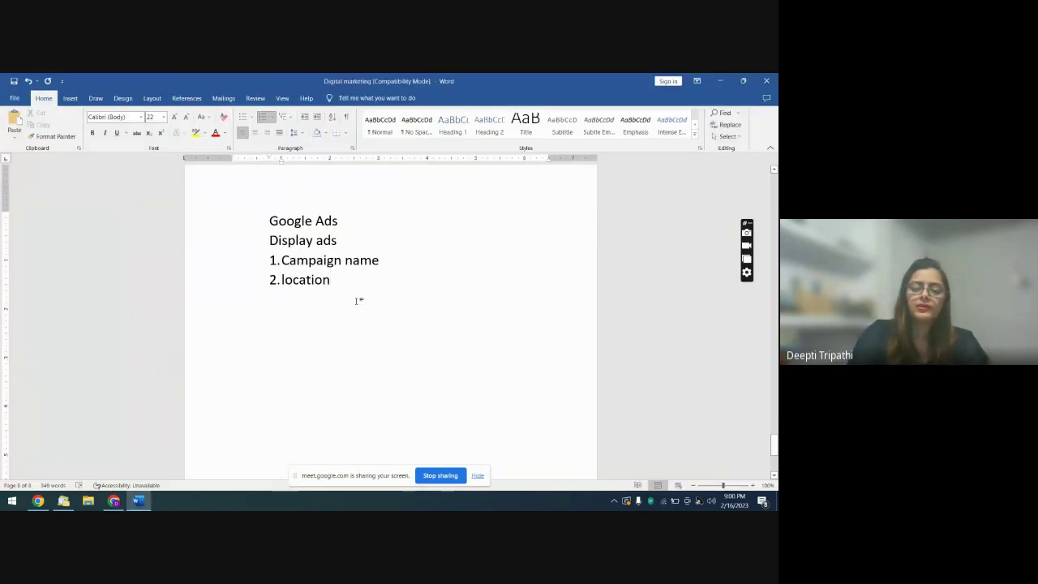
pyautogui.press('Return')
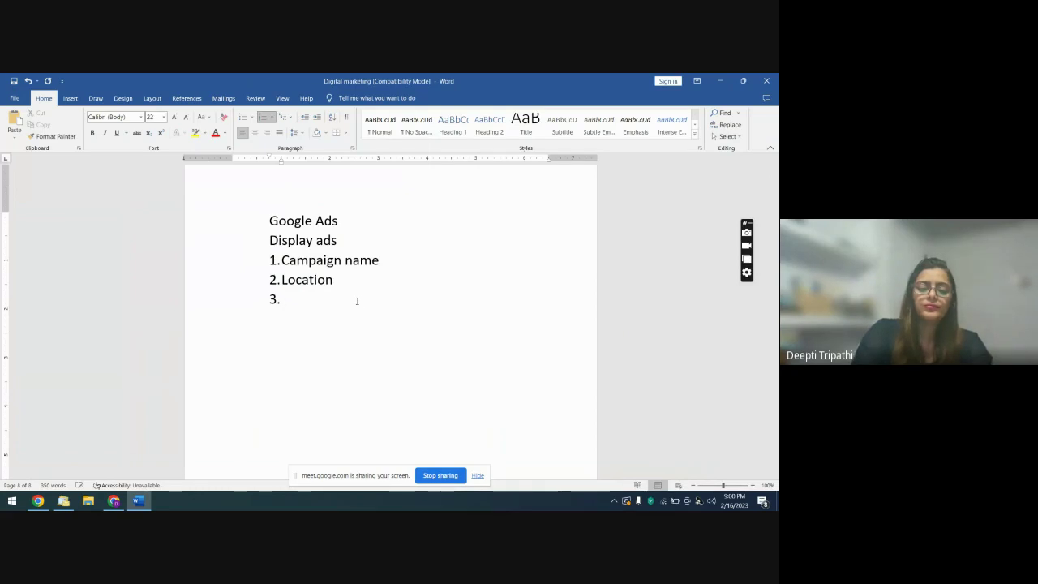
pyautogui.write('Lang')
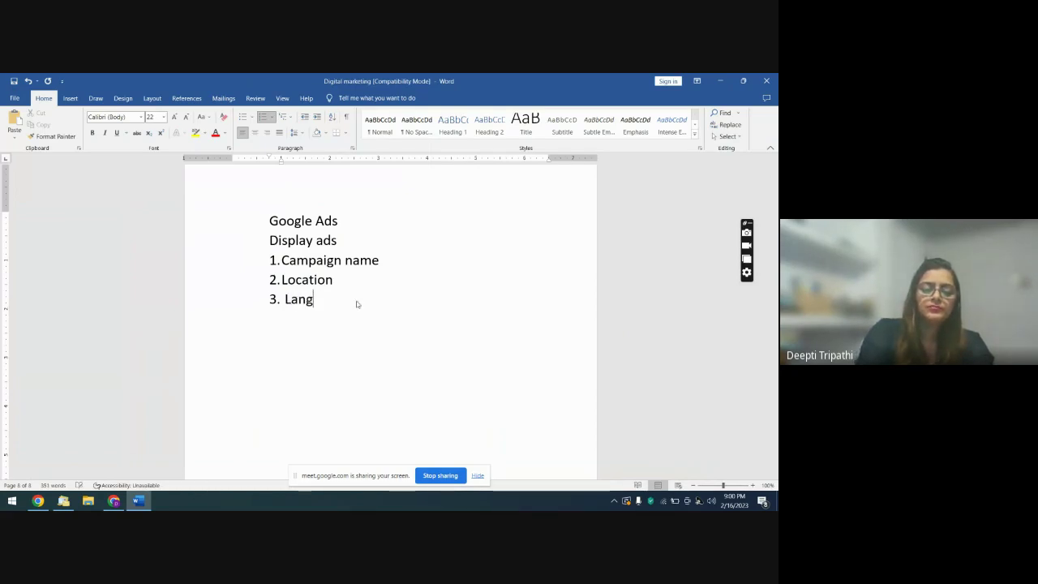
pyautogui.write('uage')
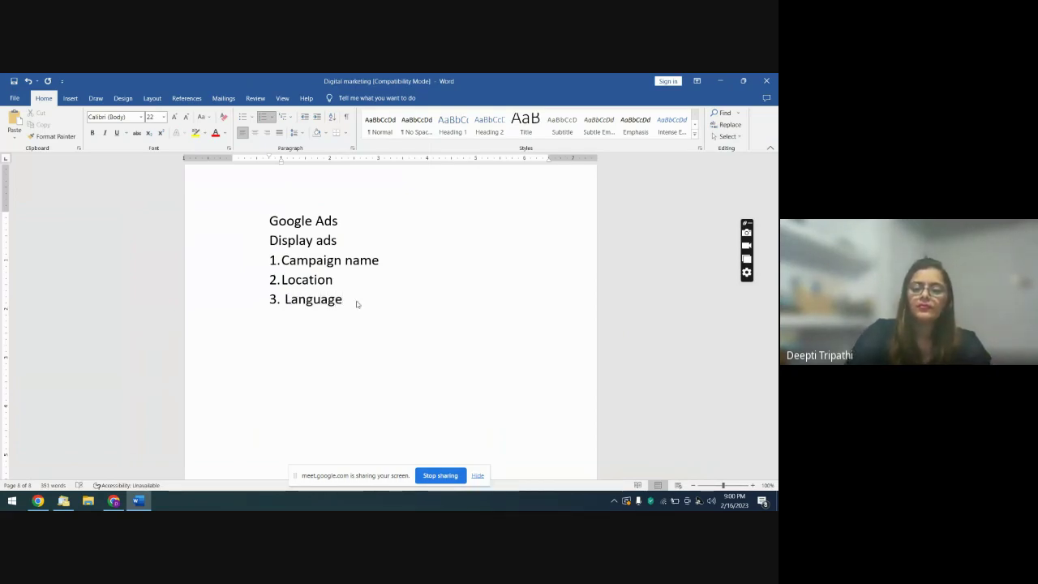
pyautogui.press('alt')
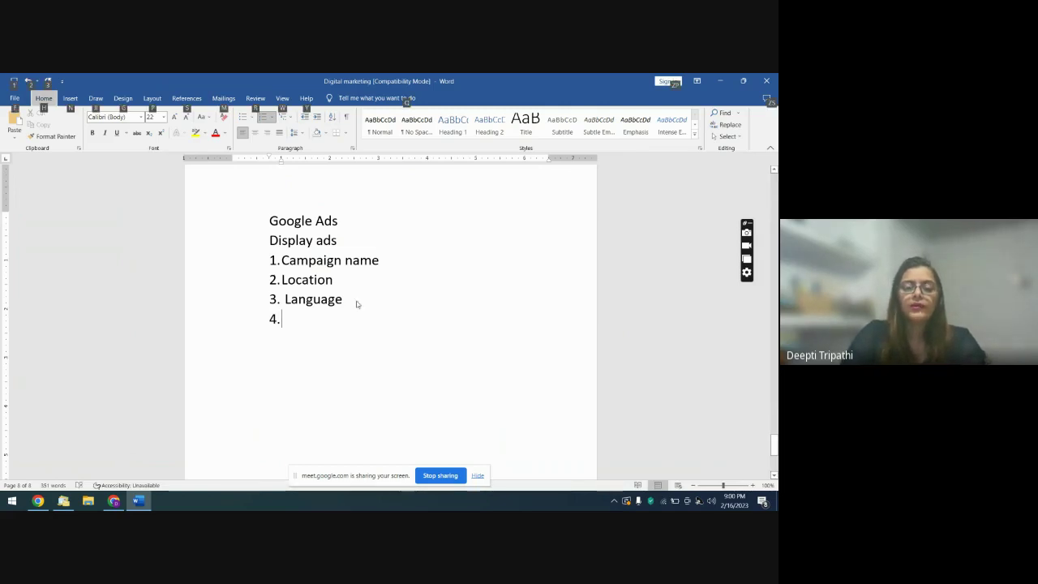
pyautogui.click(347, 301)
pyautogui.write('- all')
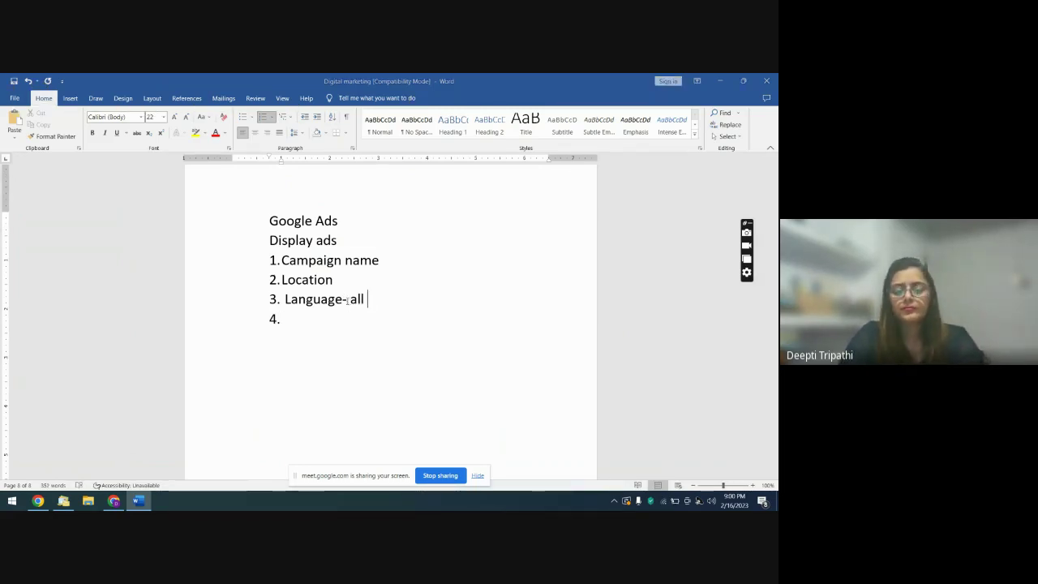
# - Return to the Google Ads campaign, review the bidding settings and set the average daily budget to ₹500
pyautogui.hotkey('alt', 'Tab')
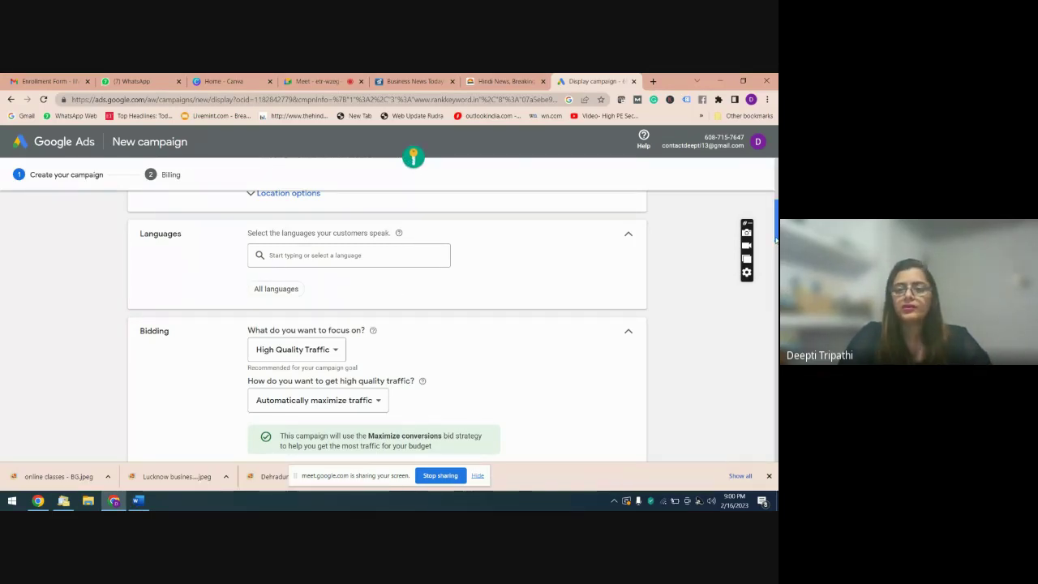
pyautogui.moveTo(776, 239); pyautogui.dragTo(776, 264)
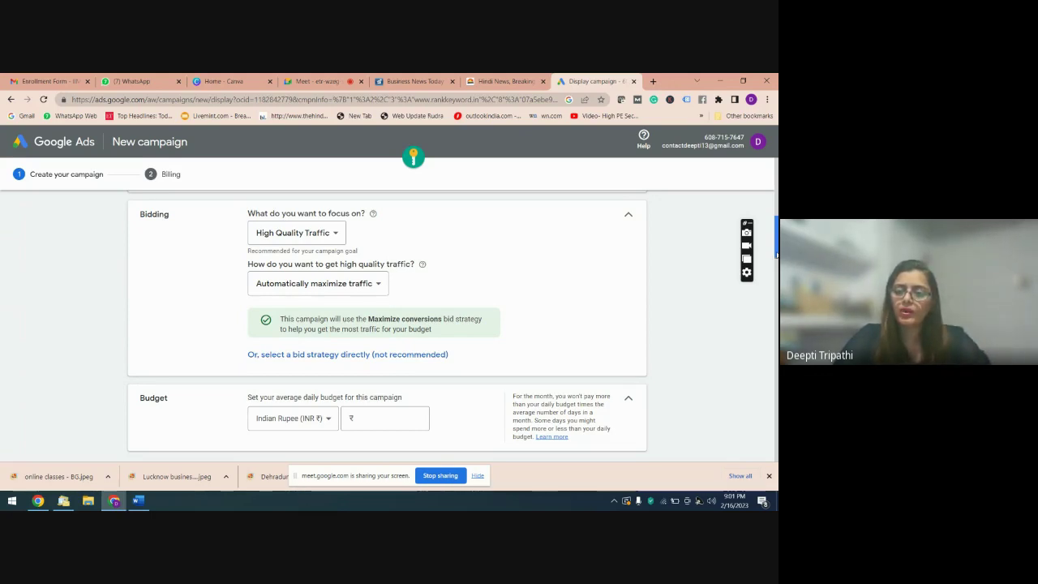
pyautogui.scroll(-1, 413, 157)
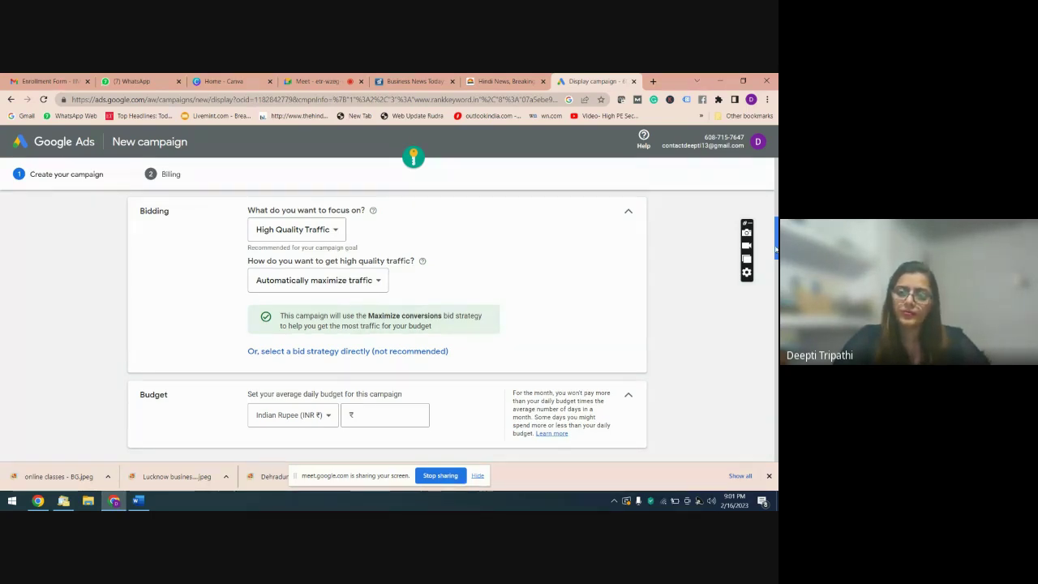
pyautogui.scroll(-1, 388, 325)
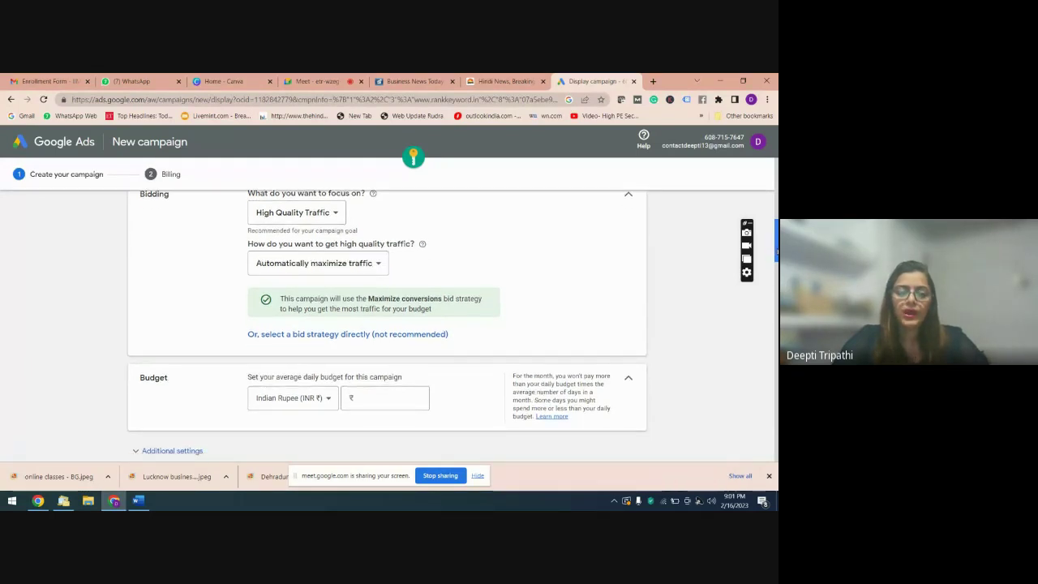
pyautogui.scroll(-1, 387, 325)
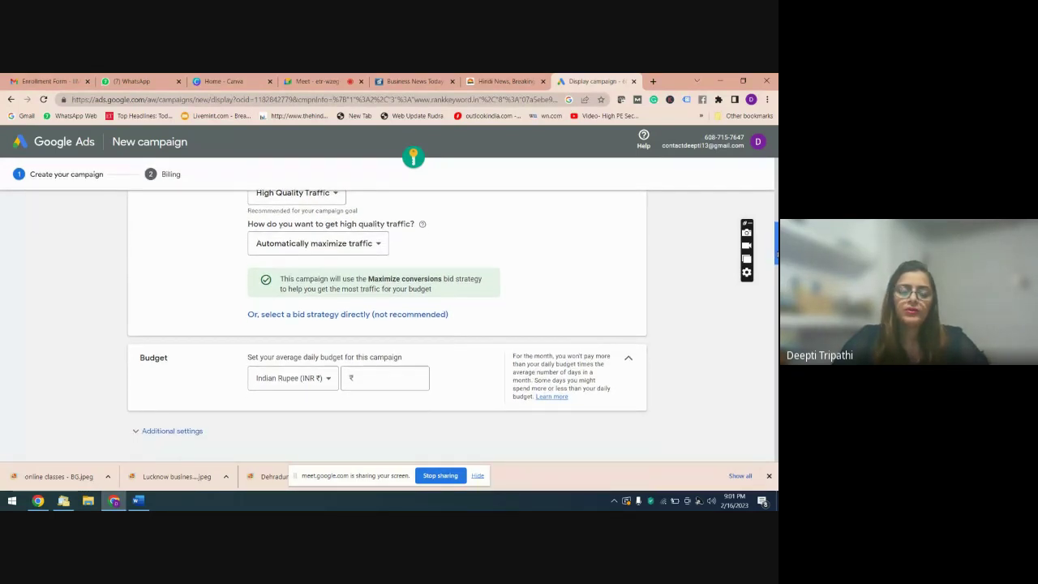
pyautogui.moveTo(777, 254); pyautogui.dragTo(777, 245)
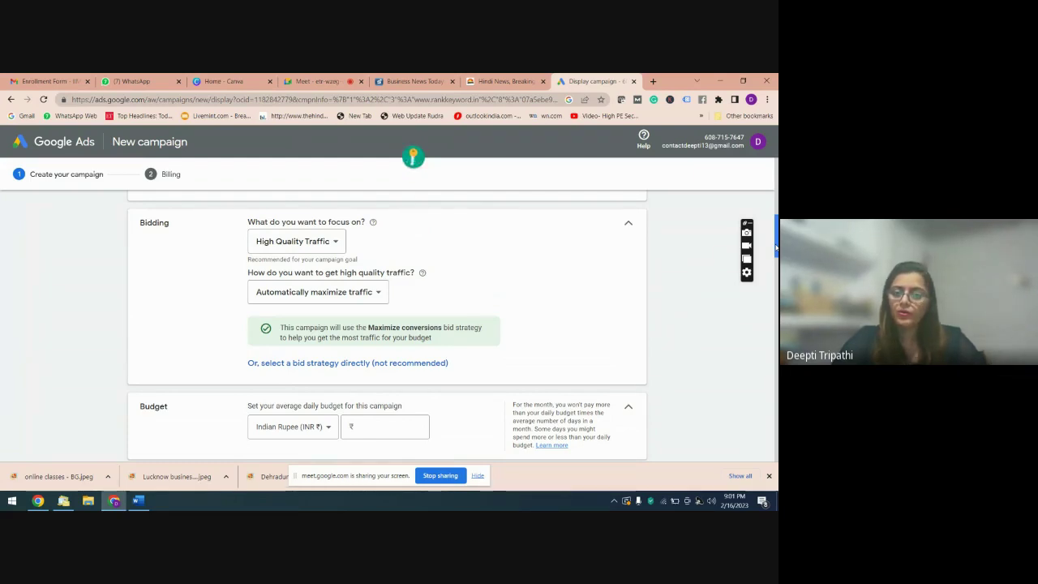
pyautogui.moveTo(776, 247); pyautogui.dragTo(776, 272)
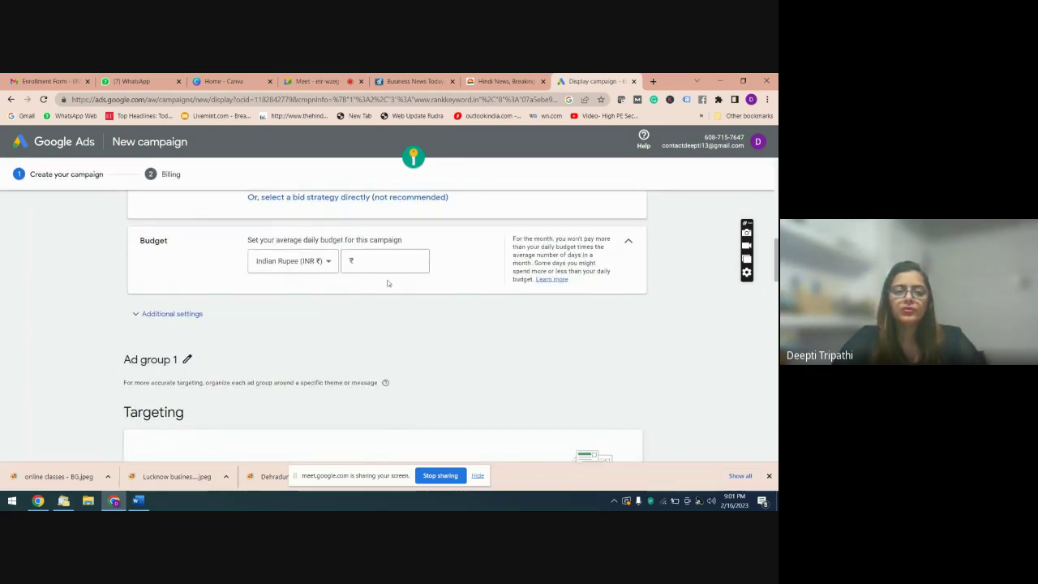
pyautogui.click(373, 260)
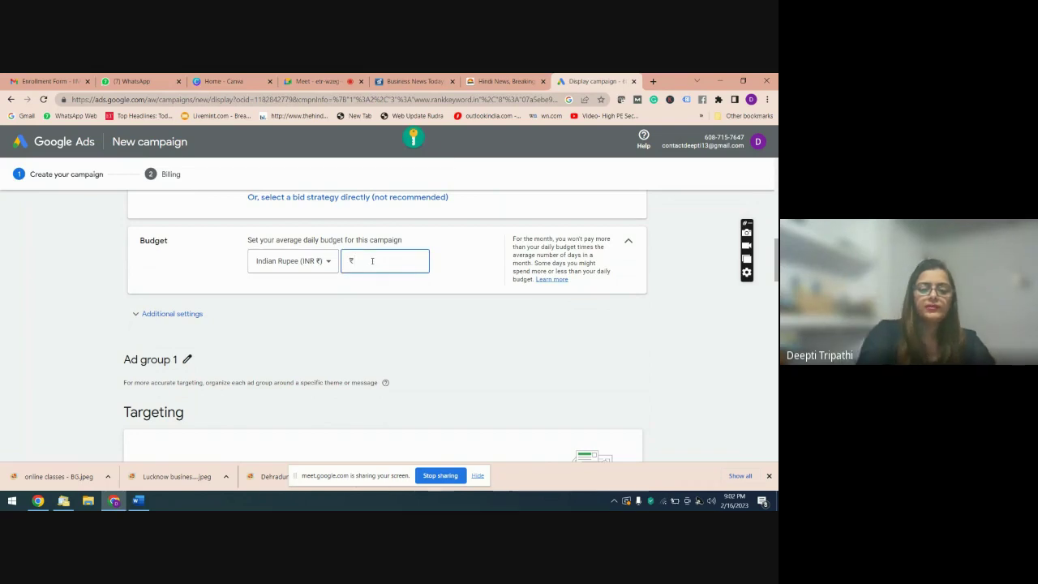
pyautogui.write('5')
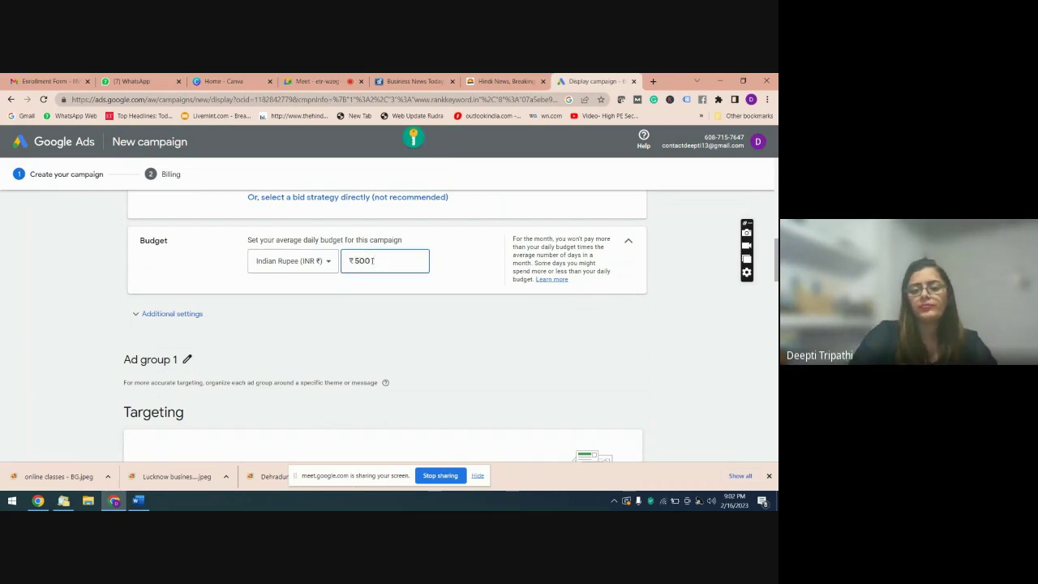
pyautogui.write('00')
pyautogui.click(466, 376)
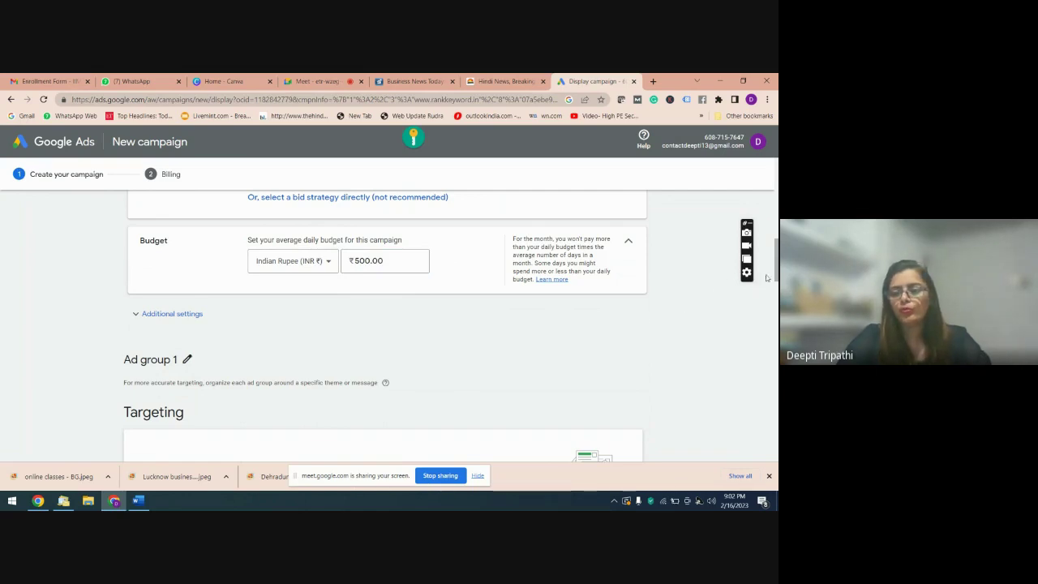
# - Expand the list of targeting types that can be added to Ad group 1
pyautogui.moveTo(776, 275); pyautogui.dragTo(776, 299)
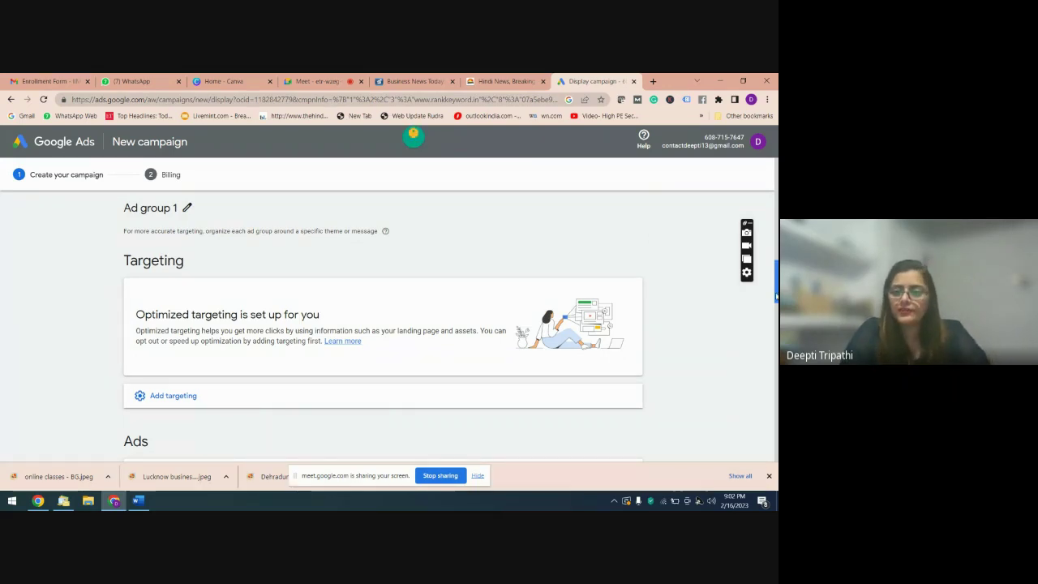
pyautogui.scroll(-1, 390, 324)
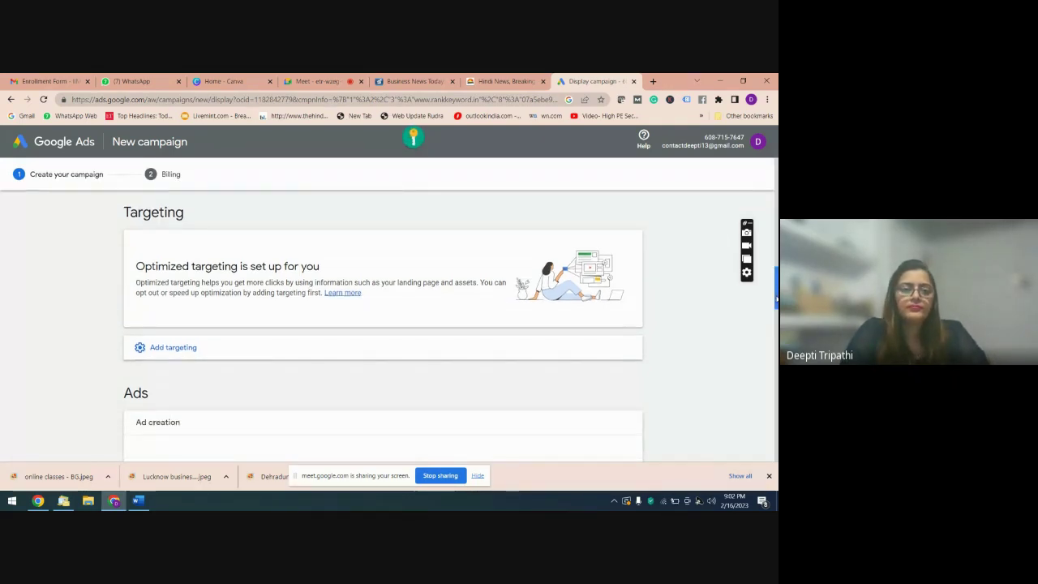
pyautogui.click(170, 349)
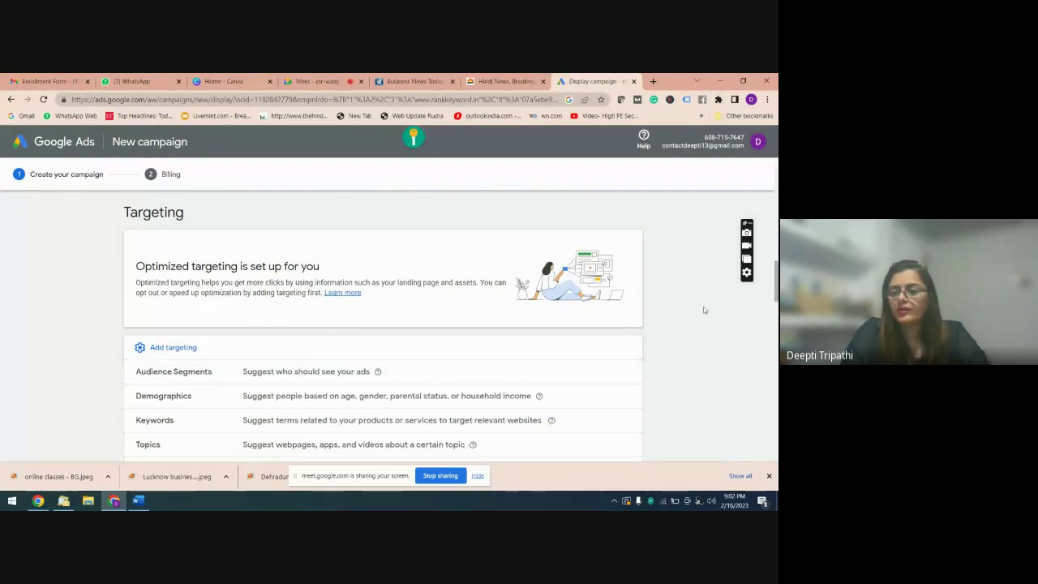
pyautogui.scroll(-1, 776, 294)
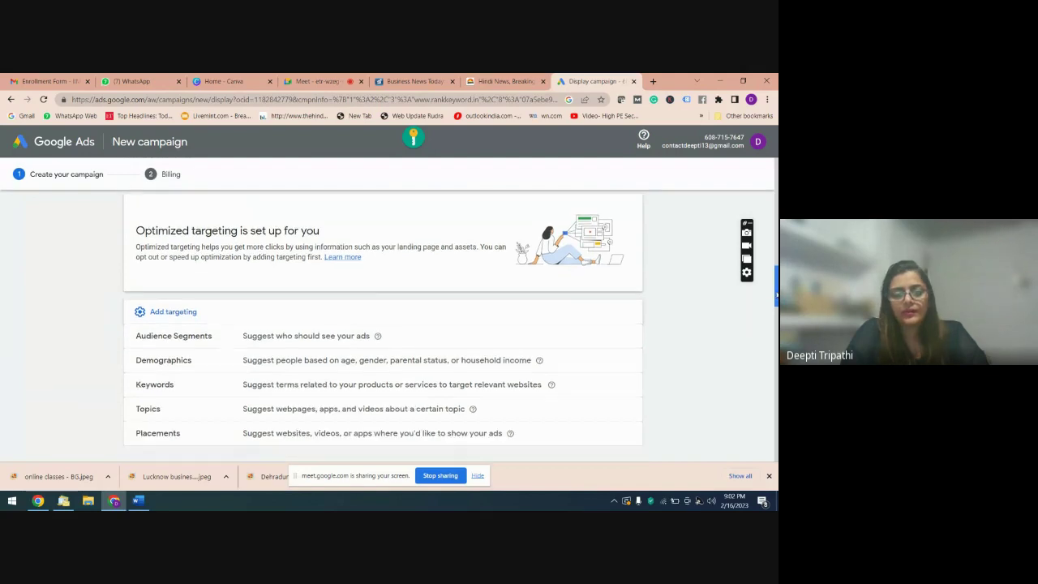
pyautogui.scroll(-1, 776, 294)
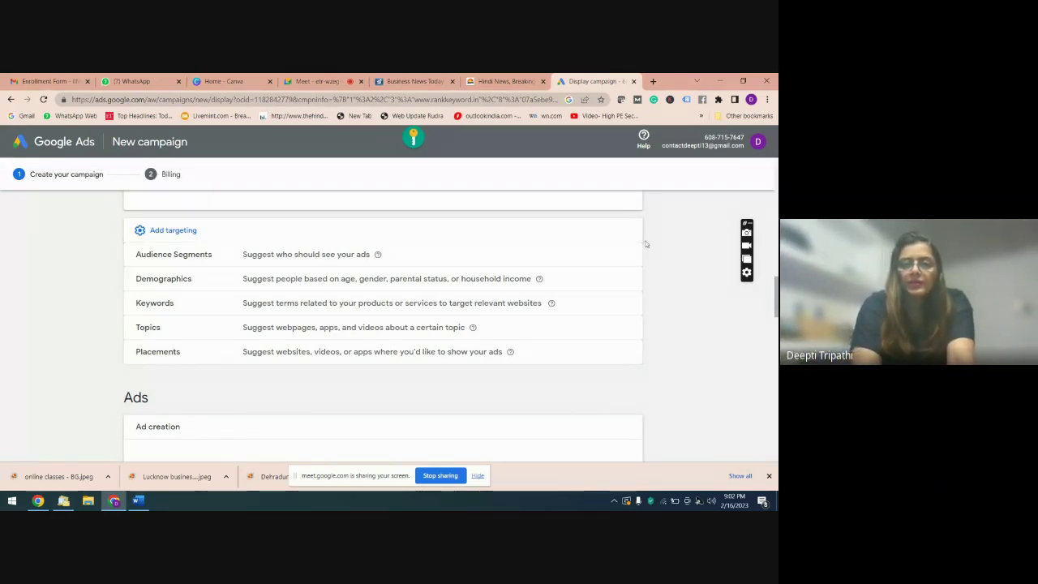
# - View the display ads on the jagran.com home page as an example, and return to the campaign's targeting types
pyautogui.click(494, 82)
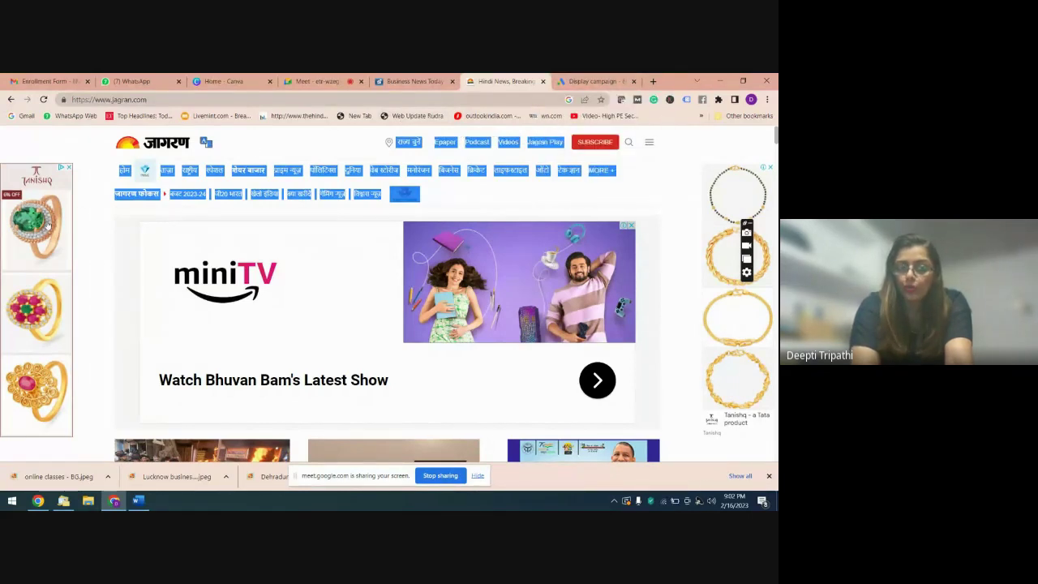
pyautogui.click(572, 81)
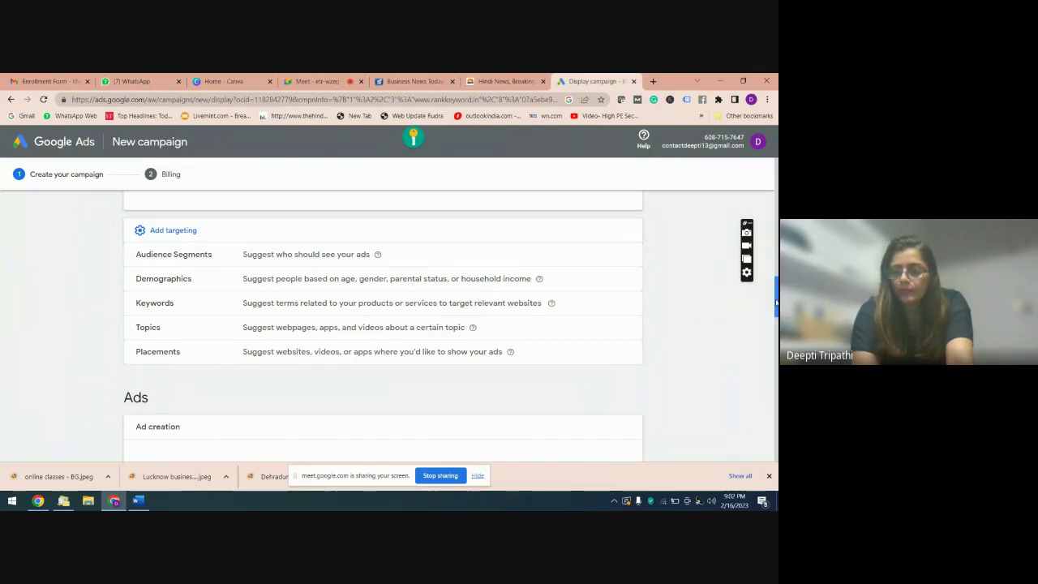
pyautogui.scroll(2, 776, 304)
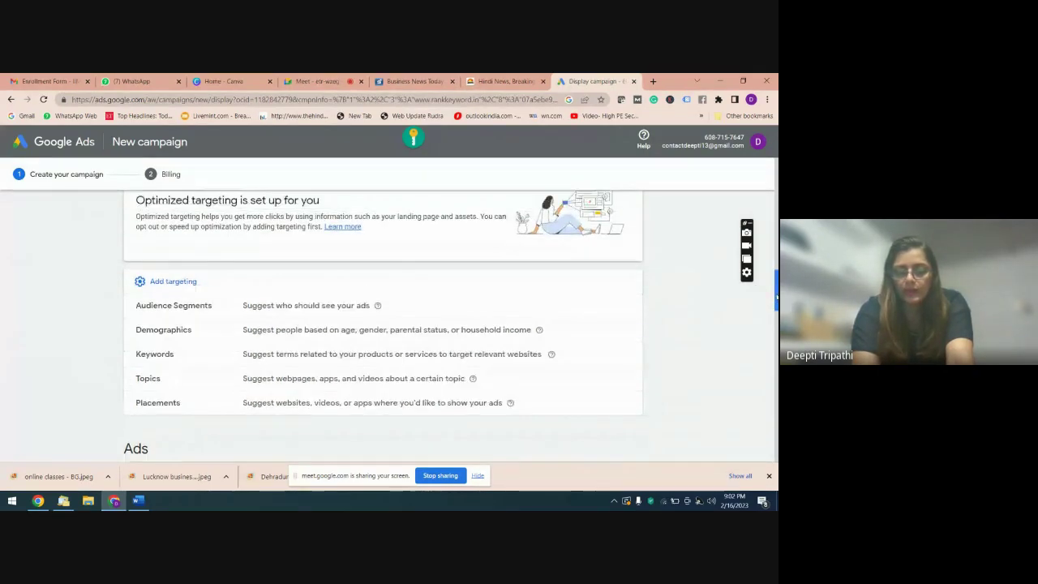
pyautogui.moveTo(776, 296); pyautogui.dragTo(776, 300)
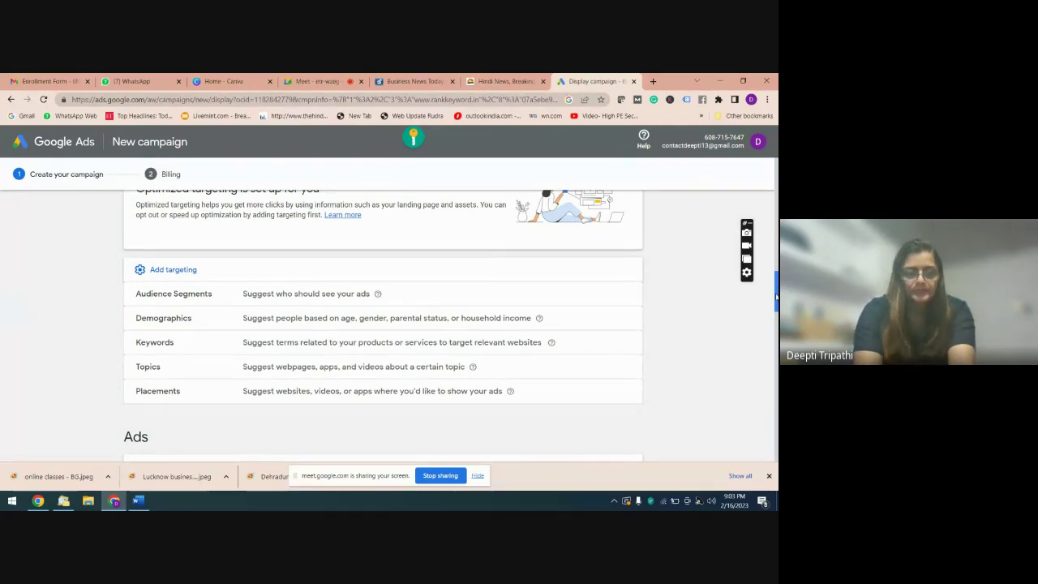
pyautogui.scroll(1, 776, 299)
pyautogui.scroll(-1, 776, 299)
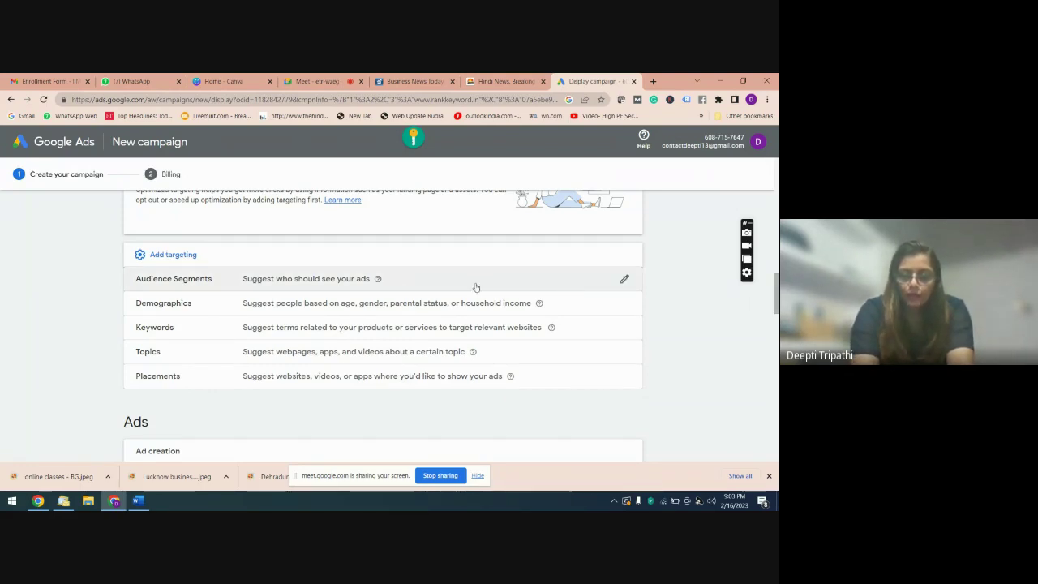
# - Open the Audience Segments targeting, look over its segment search and selection area, and collapse it
pyautogui.click(625, 281)
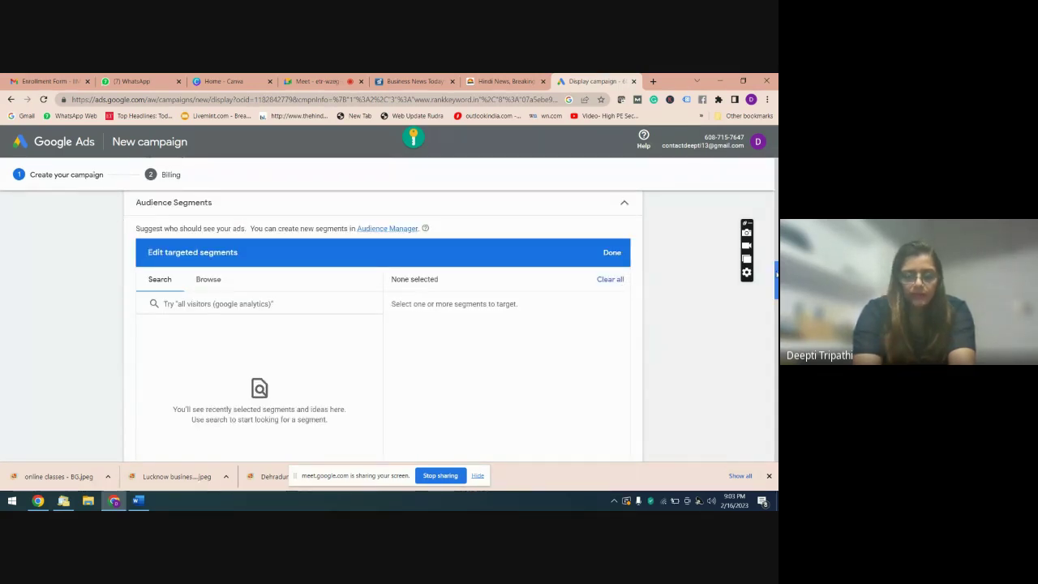
pyautogui.moveTo(777, 274); pyautogui.dragTo(777, 275)
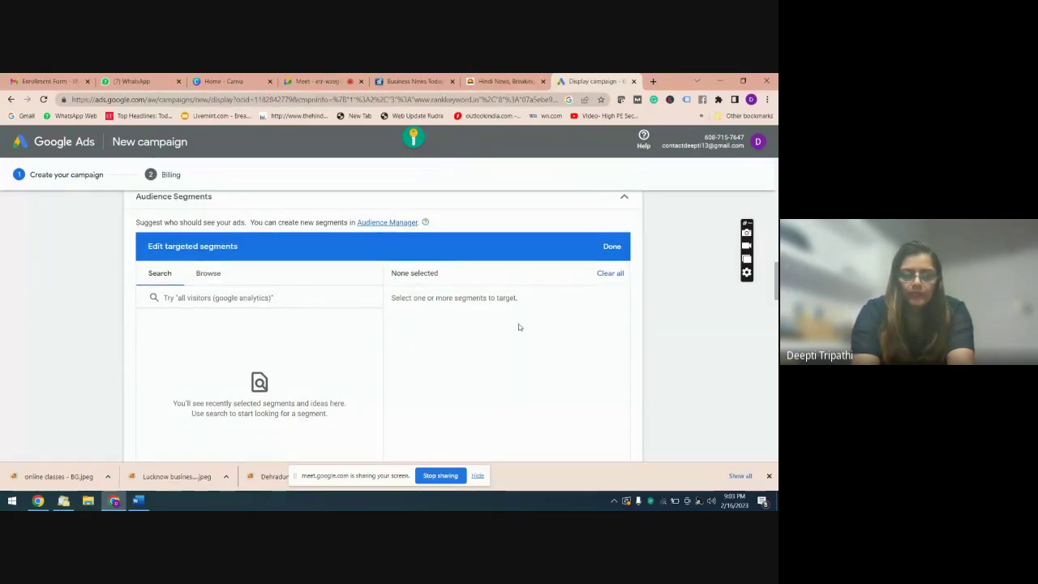
pyautogui.moveTo(776, 284); pyautogui.dragTo(776, 289)
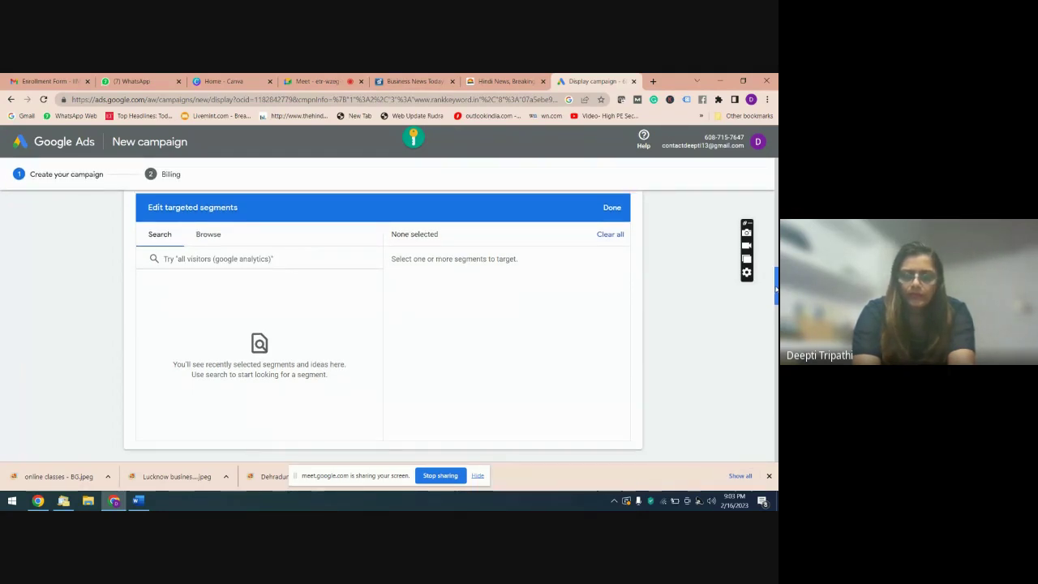
pyautogui.scroll(1, 776, 288)
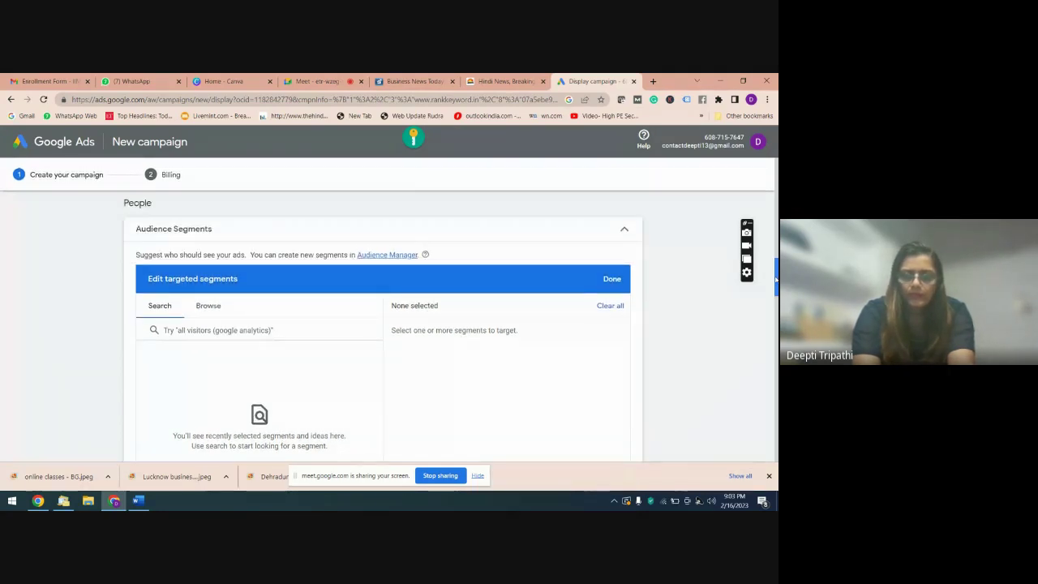
pyautogui.click(624, 239)
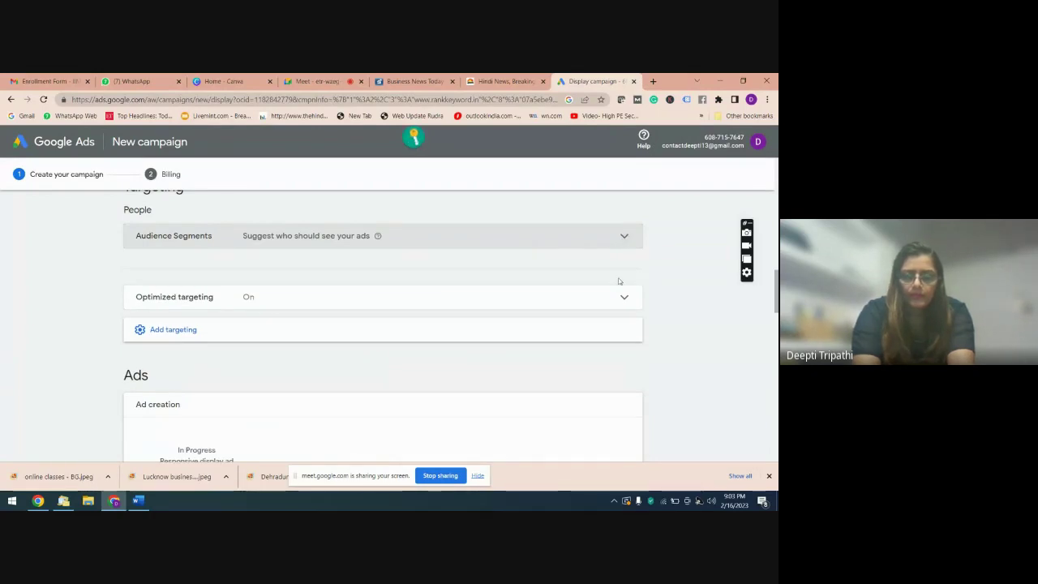
# - Add Demographics targeting to the ad group and show its gender, age, parental status and household income options
pyautogui.click(574, 337)
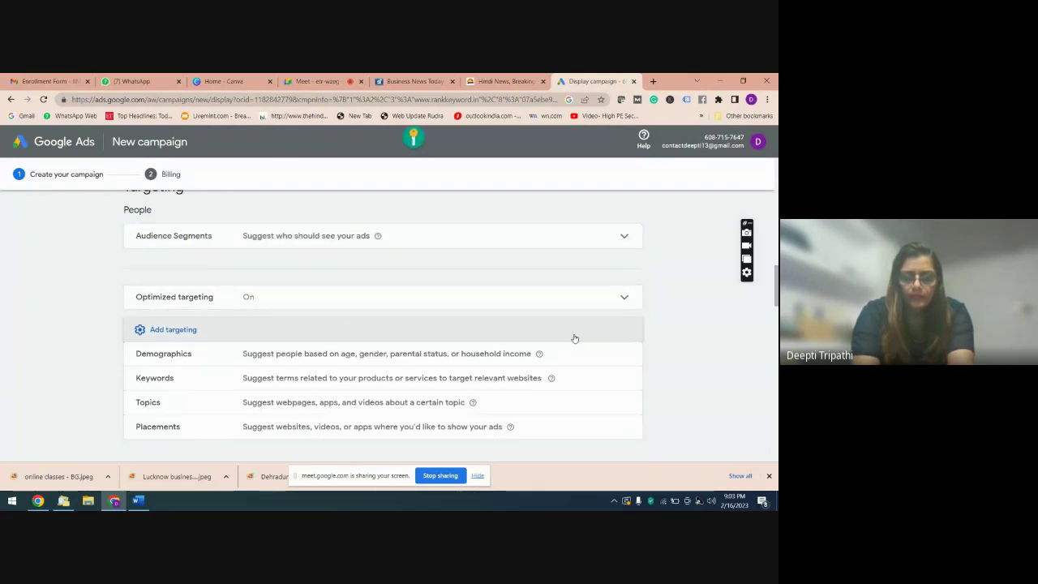
pyautogui.scroll(-1, 776, 298)
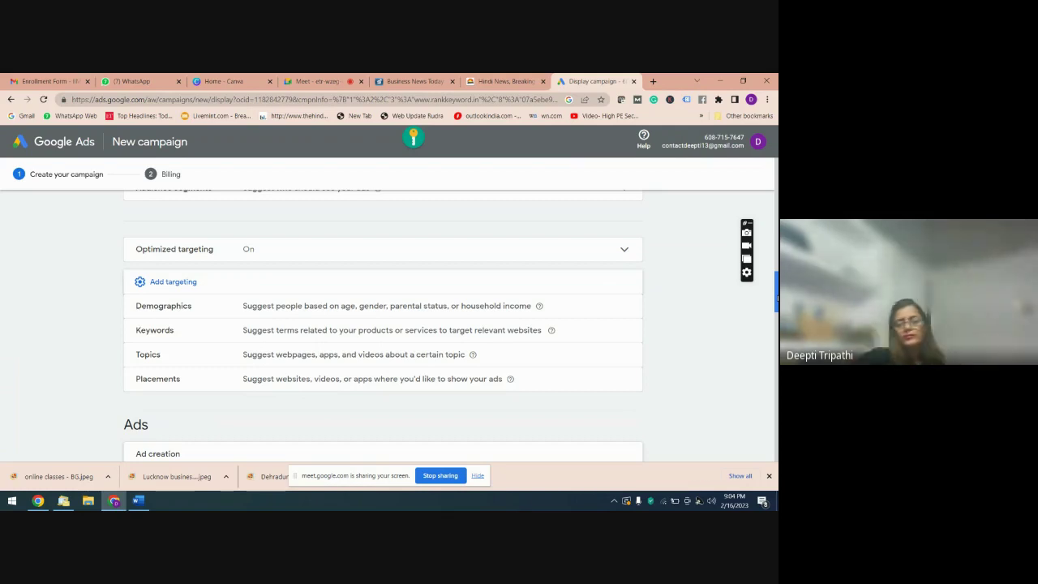
pyautogui.click(623, 309)
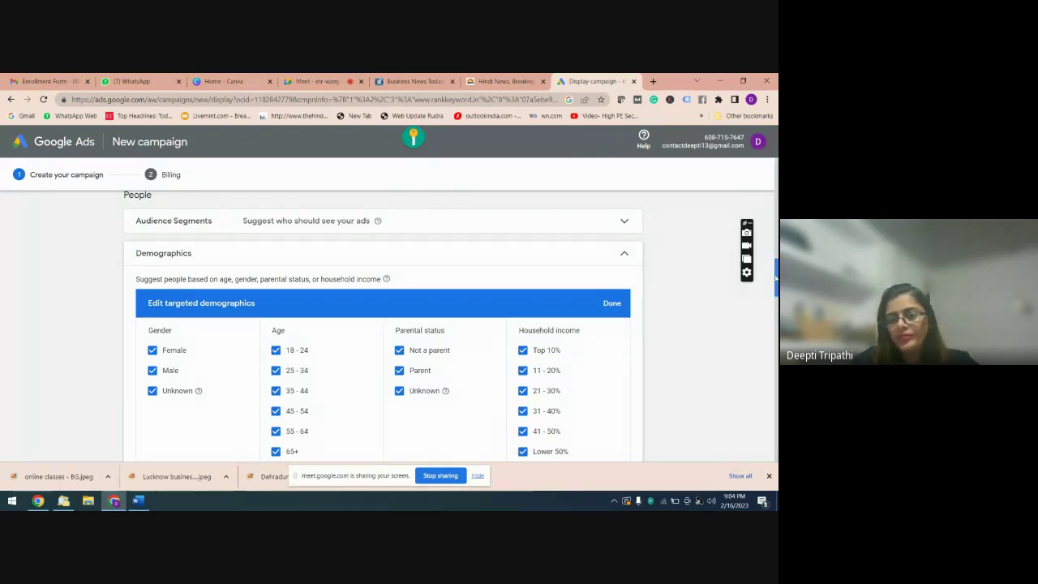
pyautogui.scroll(-2, 775, 286)
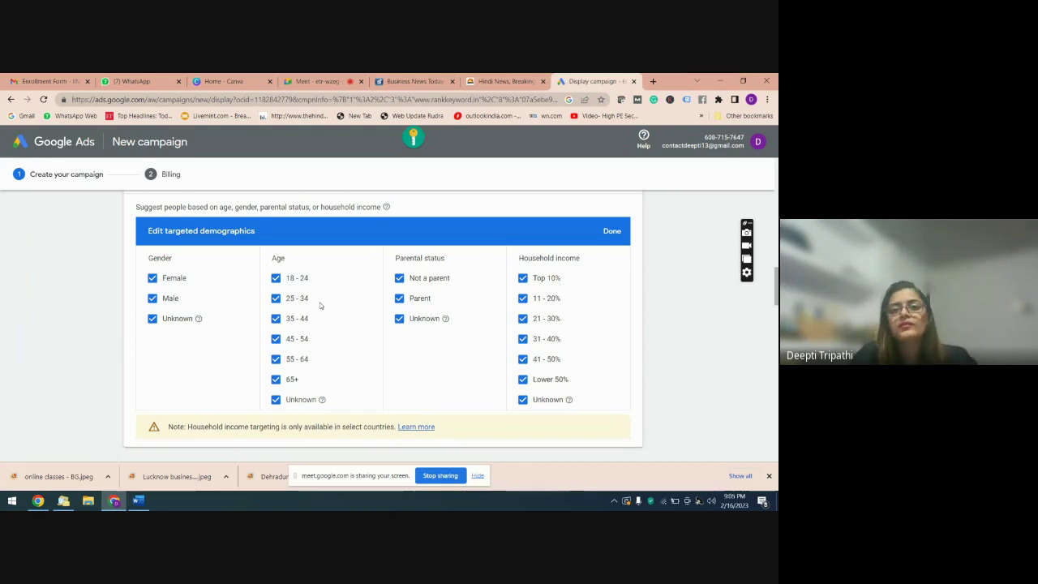
pyautogui.click(653, 81)
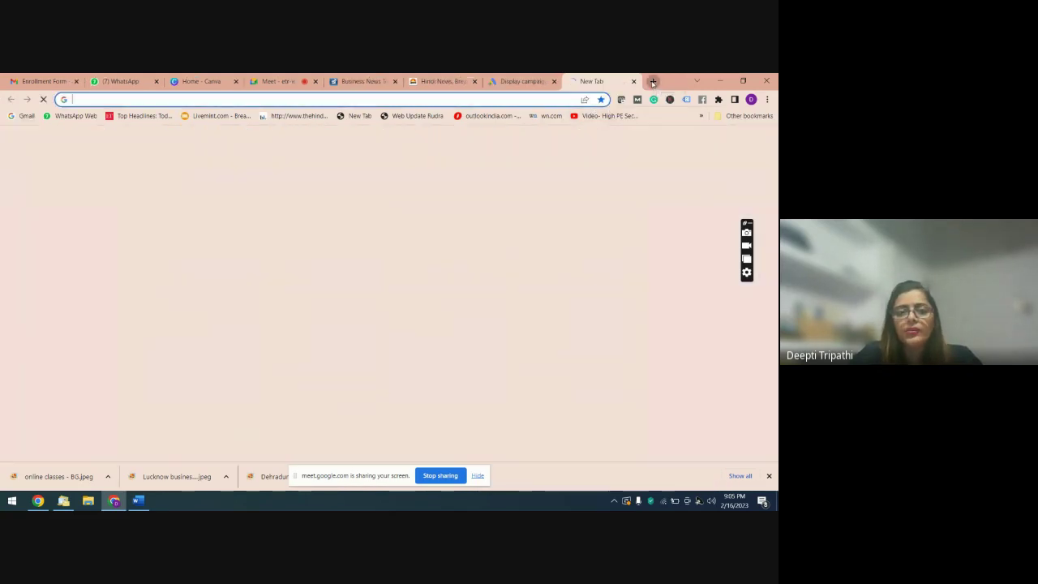
pyautogui.click(287, 100)
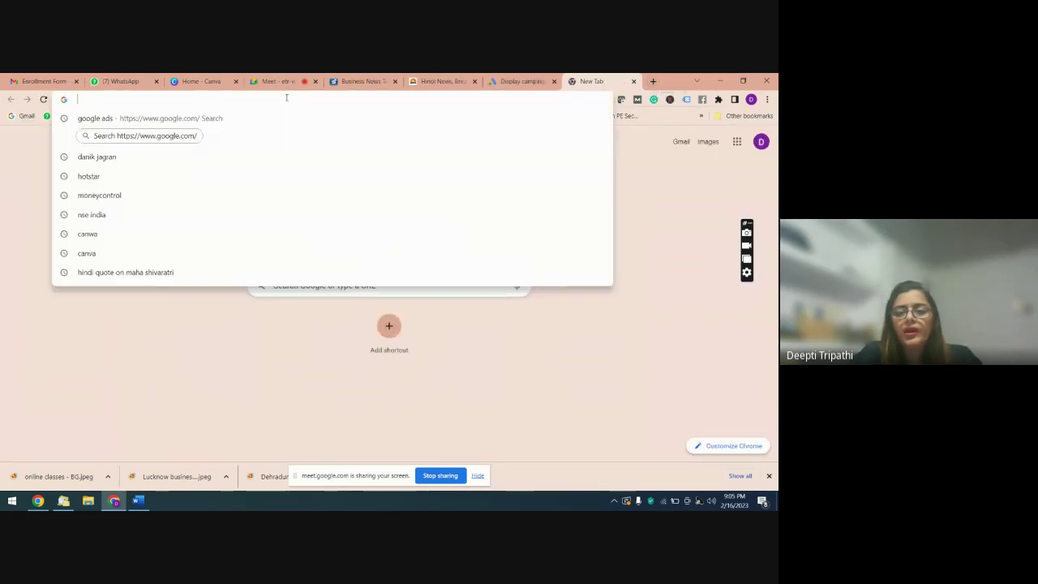
pyautogui.click(510, 79)
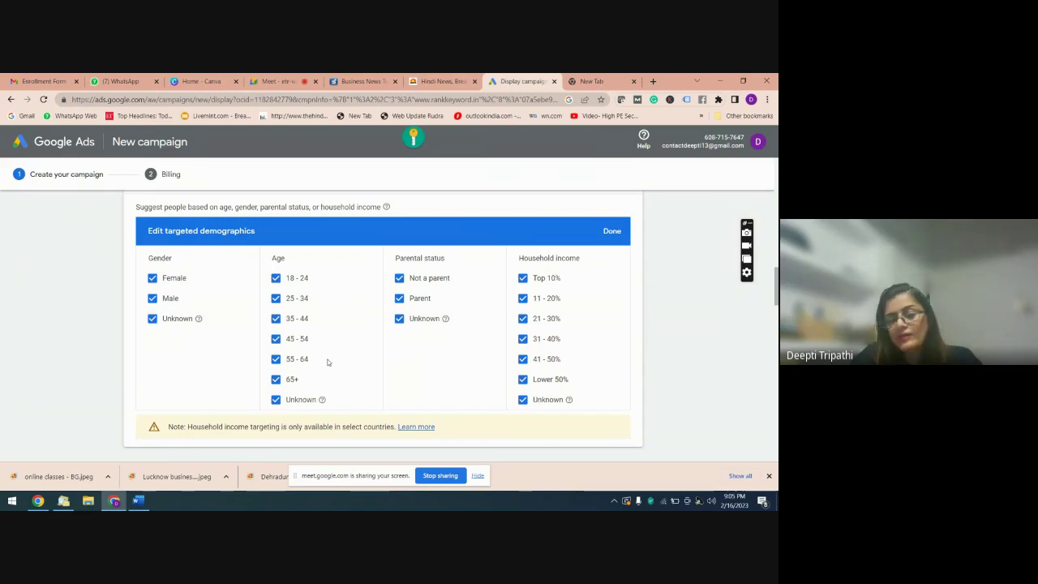
# - Limit the targeted age groups to 25 - 34 and Unknown
pyautogui.click(276, 278)
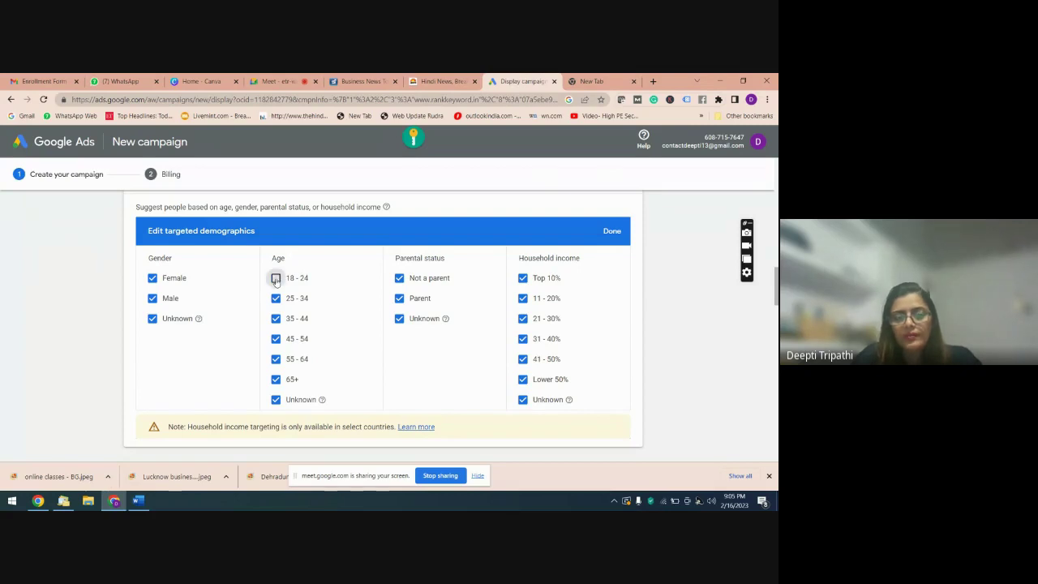
pyautogui.click(275, 318)
pyautogui.click(276, 339)
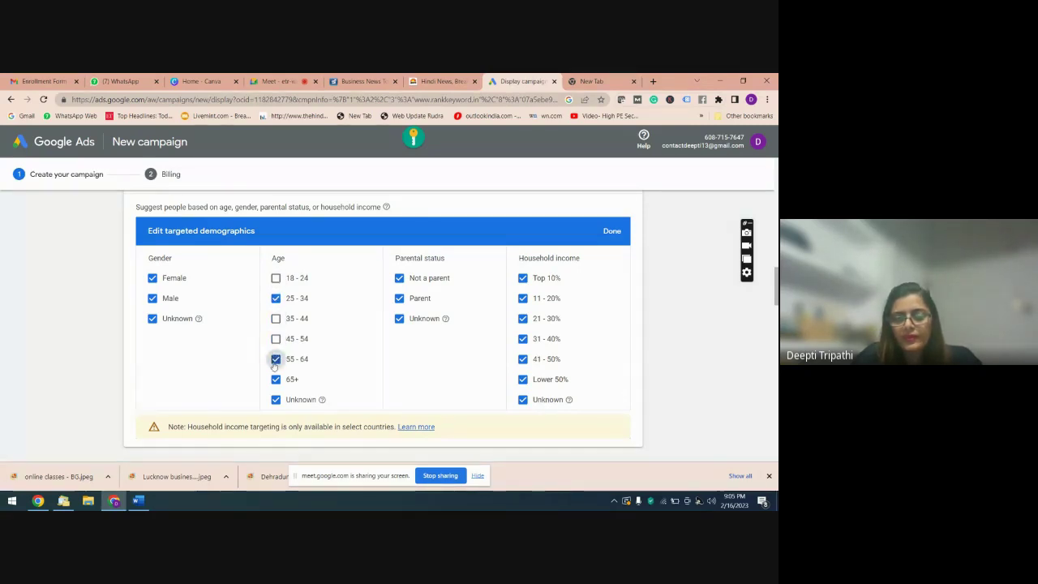
pyautogui.click(276, 359)
pyautogui.click(276, 380)
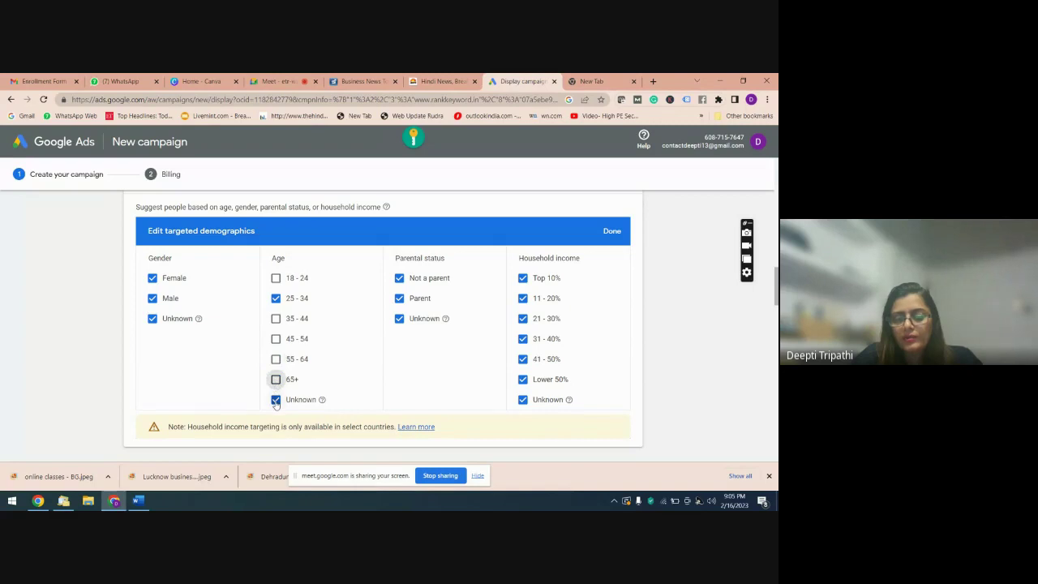
pyautogui.click(276, 400)
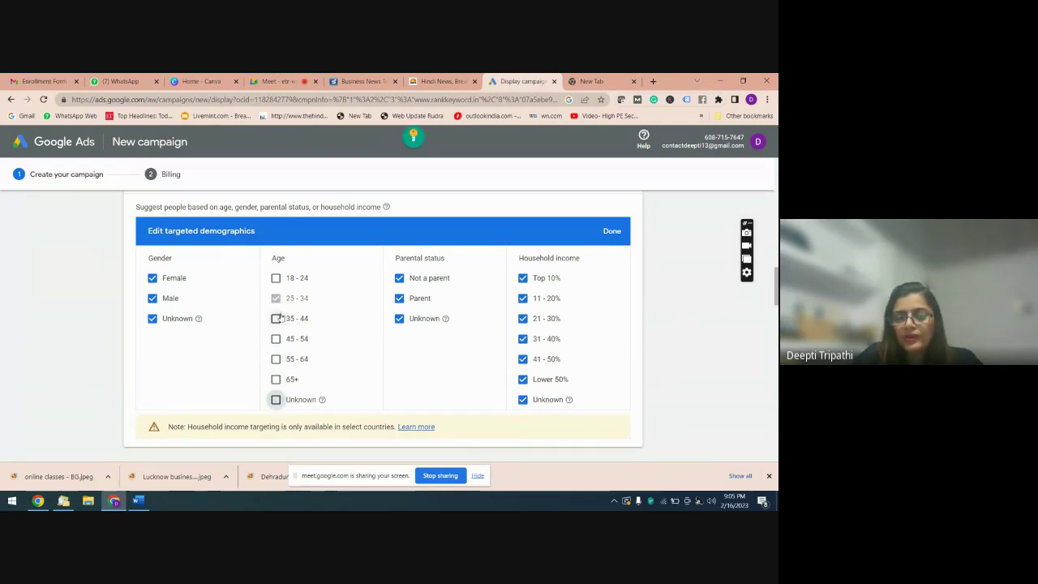
pyautogui.click(276, 400)
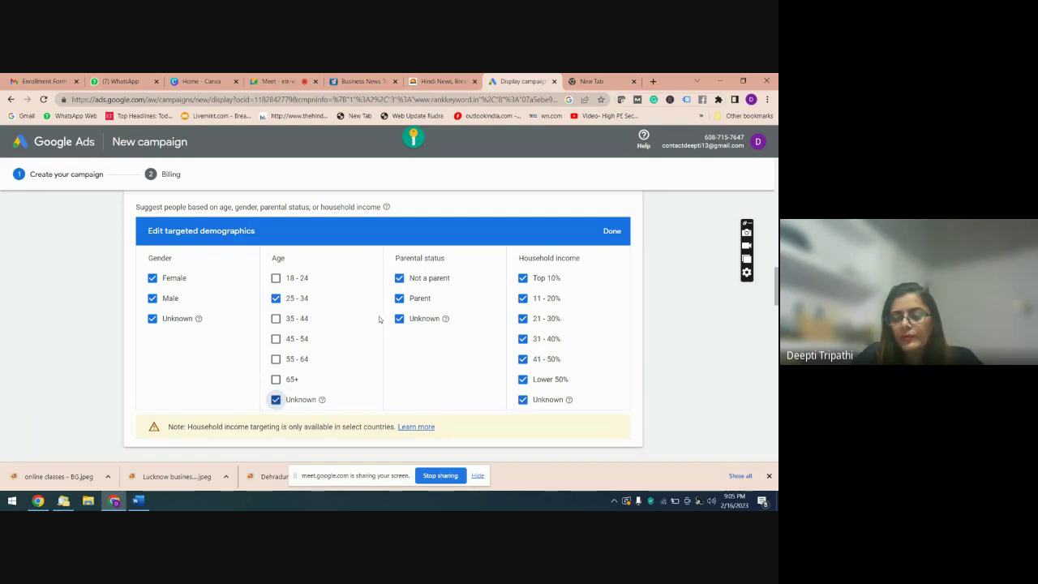
# - Switch the targeted age group to 35 - 44, keep only Unknown parental status, and save the demographics
pyautogui.click(399, 299)
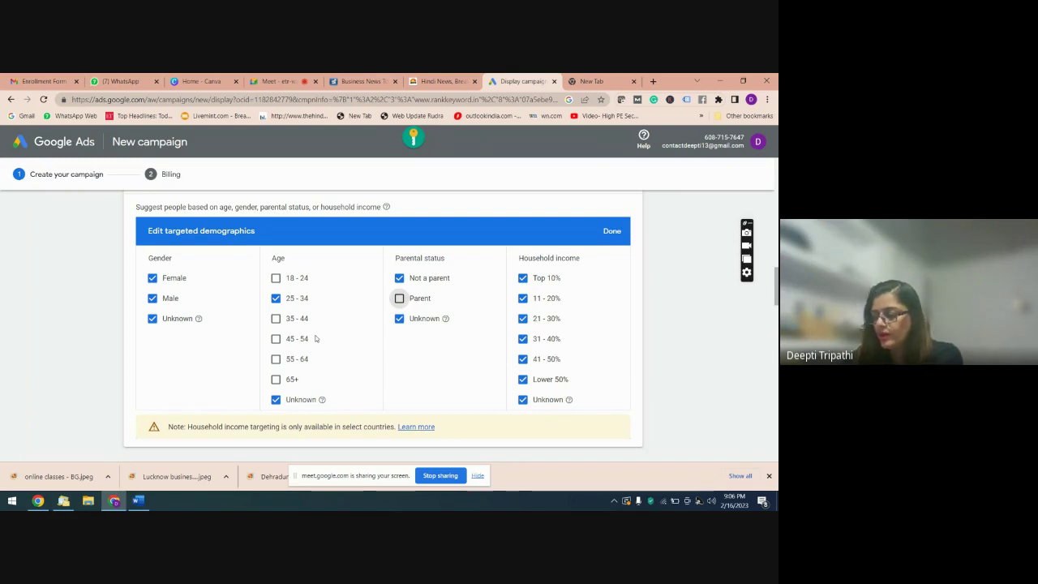
pyautogui.click(275, 319)
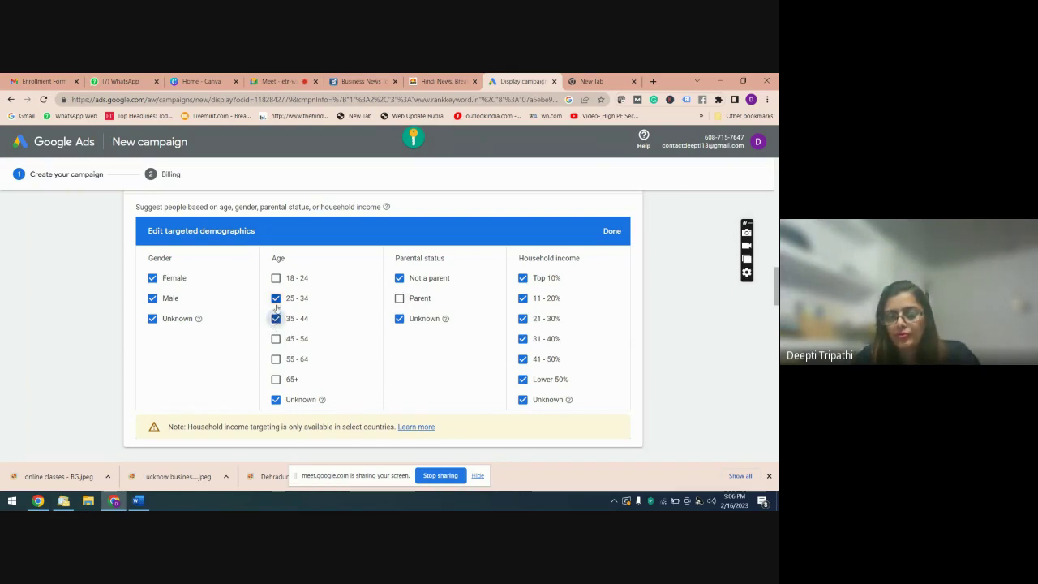
pyautogui.click(276, 299)
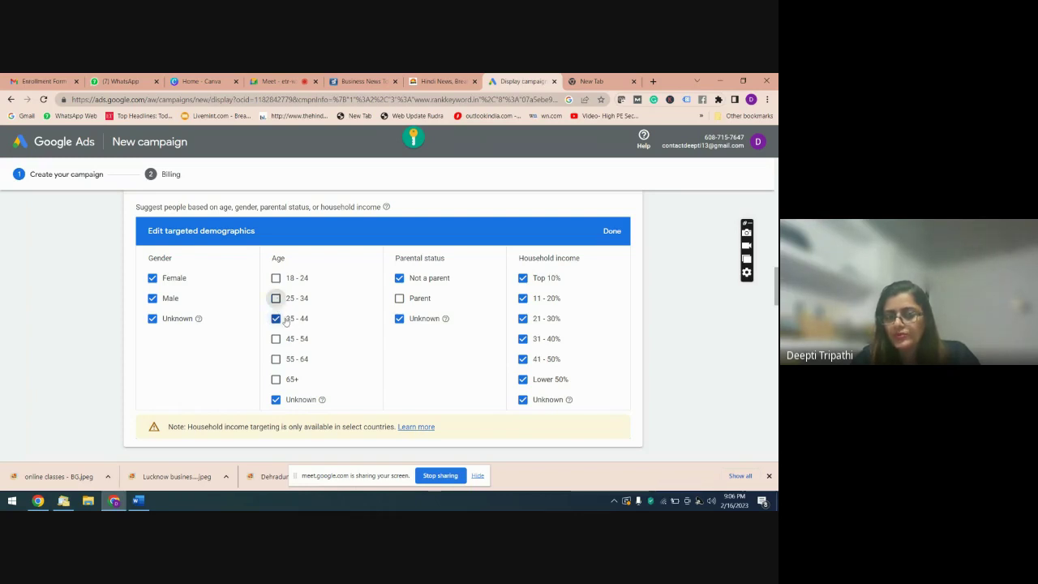
pyautogui.click(399, 298)
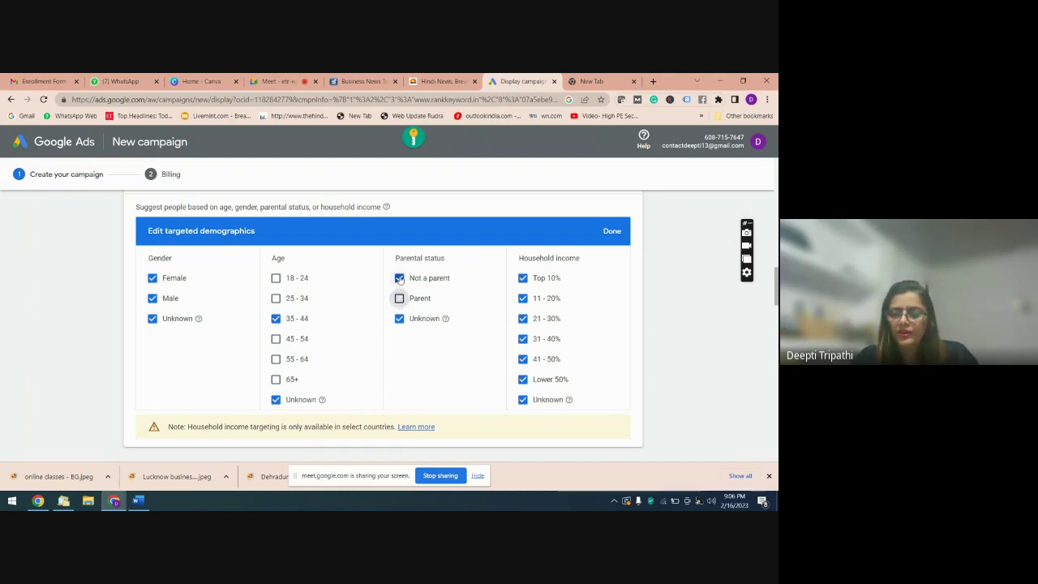
pyautogui.click(399, 278)
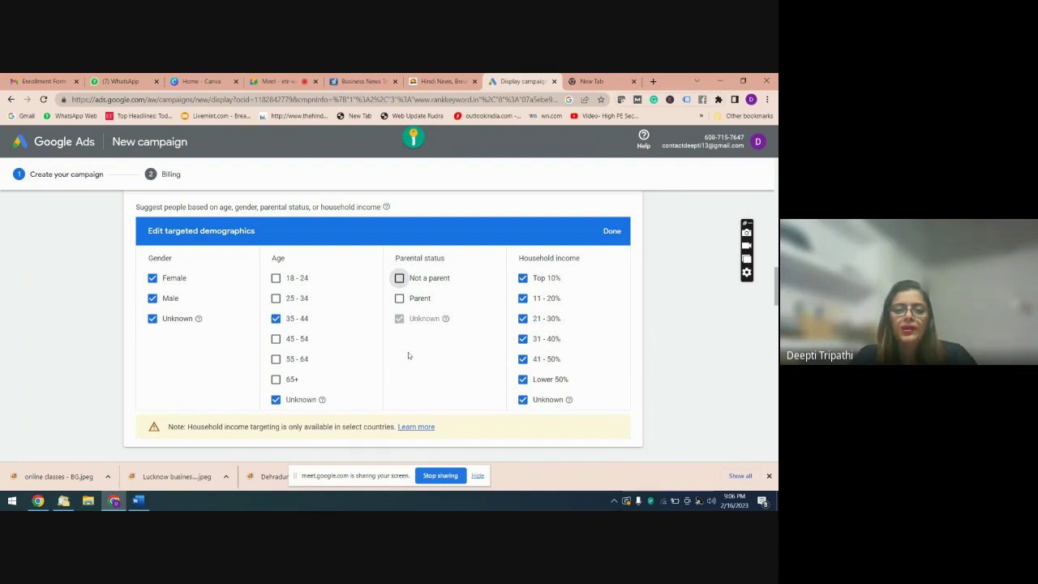
pyautogui.click(613, 233)
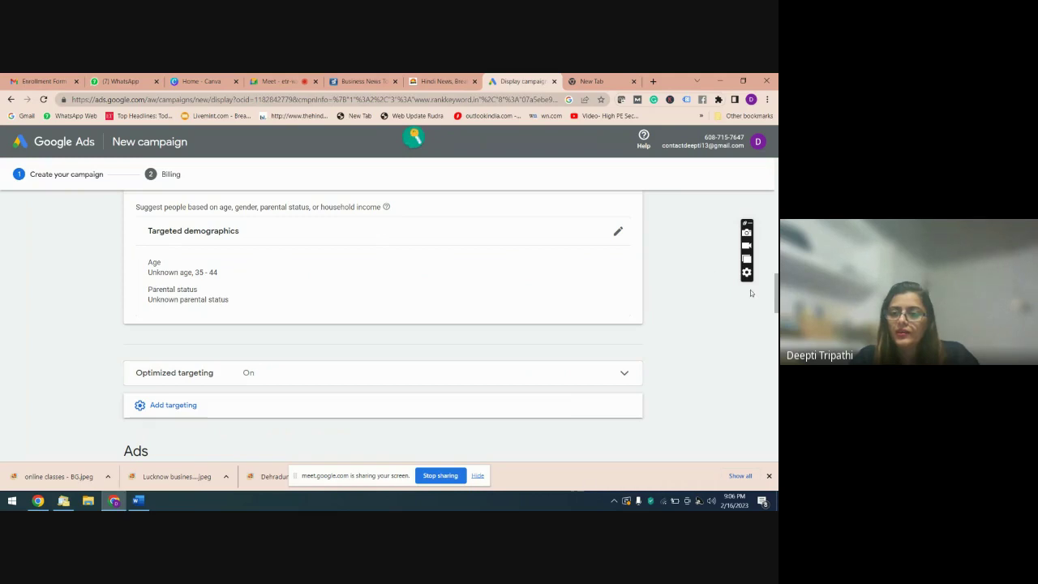
# - Add Keywords targeting to the ad group and show its keyword entry area and keyword ideas
pyautogui.scroll(-1, 776, 302)
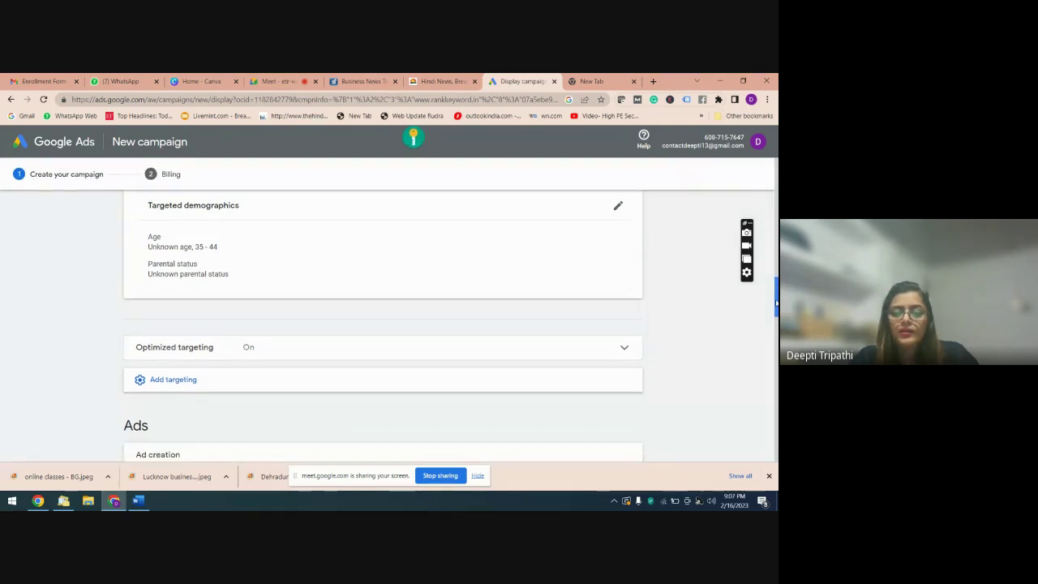
pyautogui.scroll(1, 776, 303)
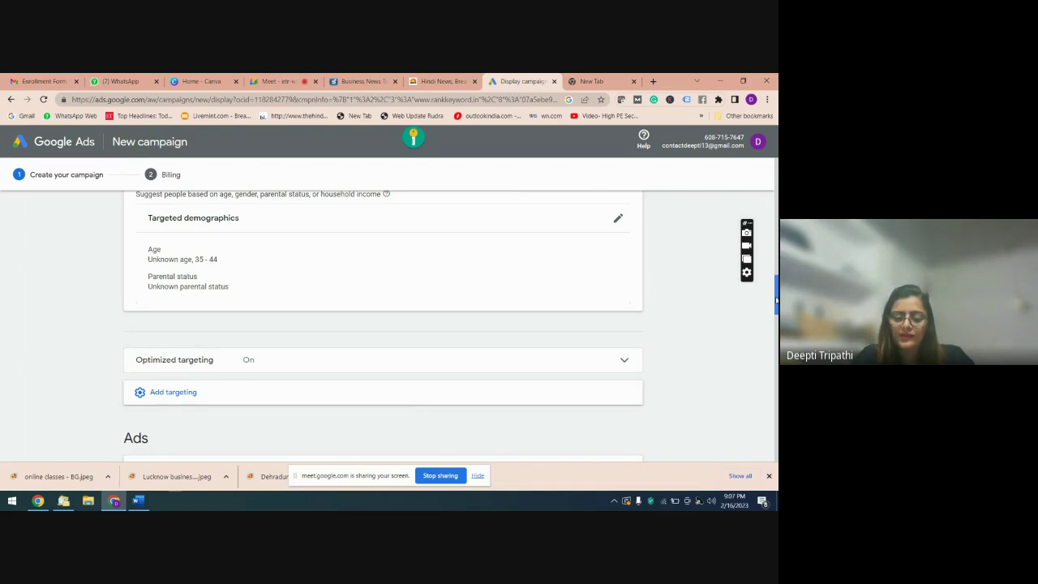
pyautogui.moveTo(776, 300); pyautogui.dragTo(776, 300)
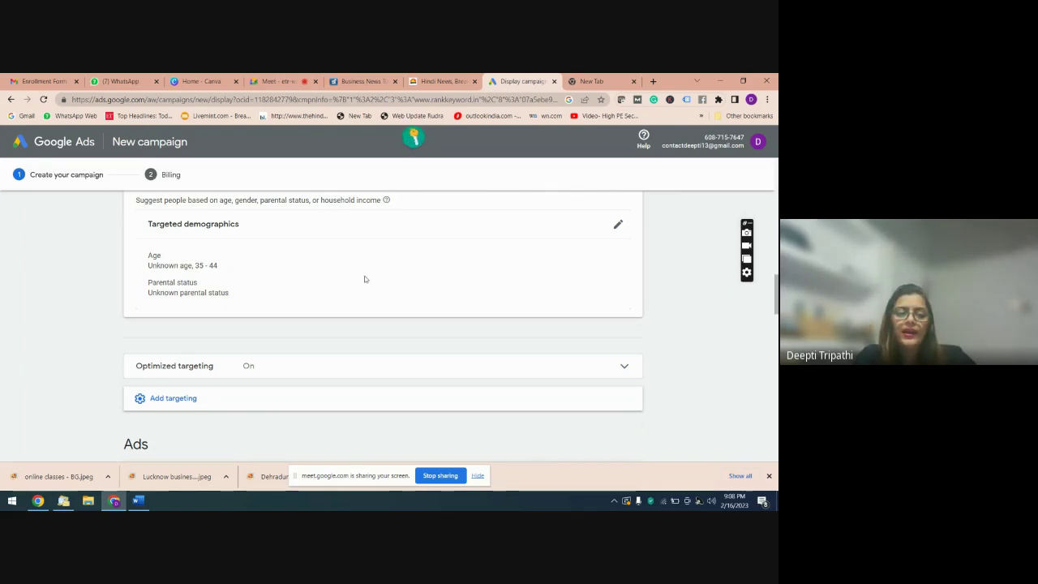
pyautogui.click(619, 406)
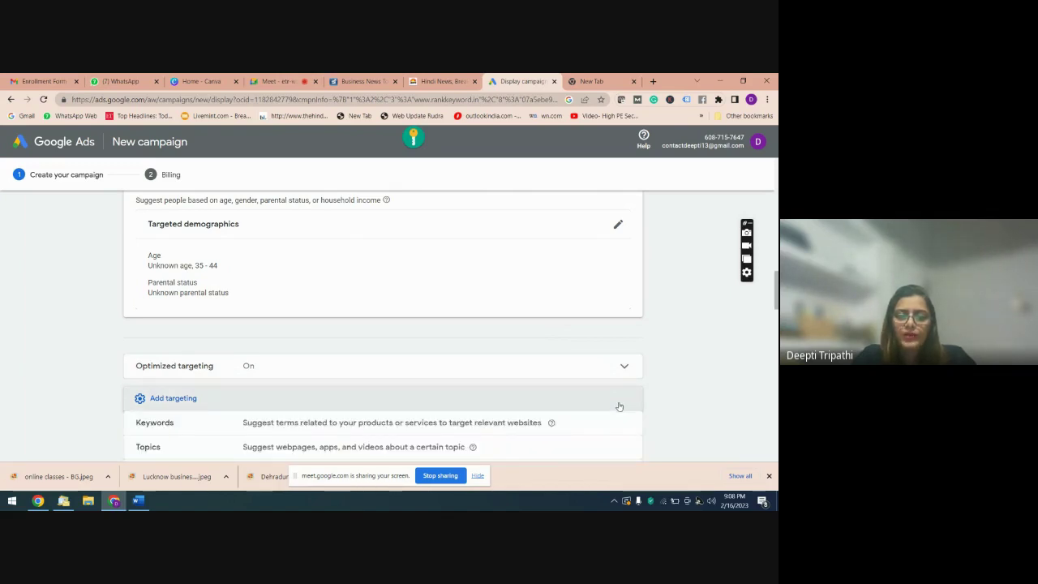
pyautogui.scroll(-3, 776, 292)
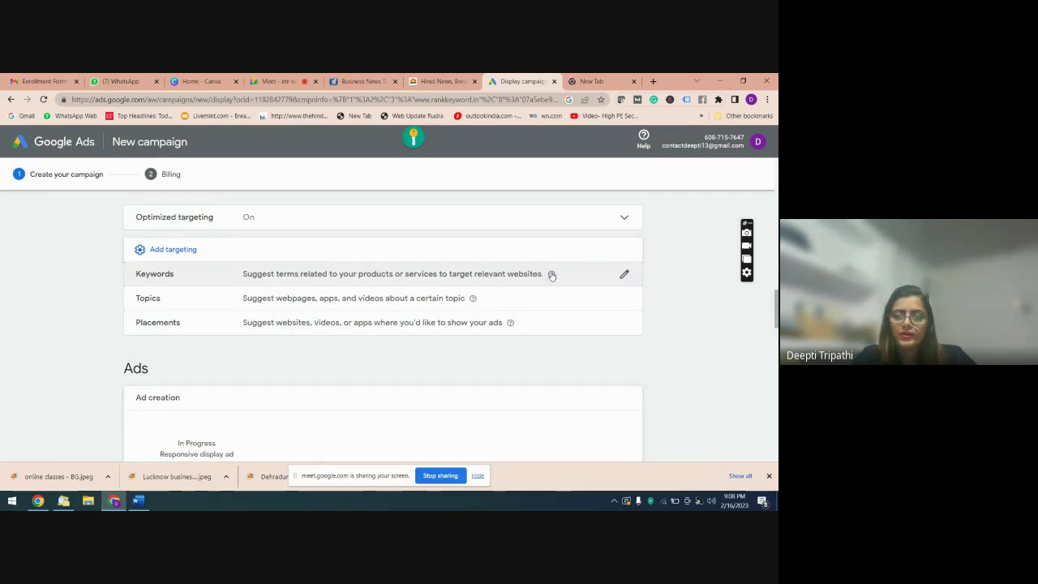
pyautogui.click(625, 276)
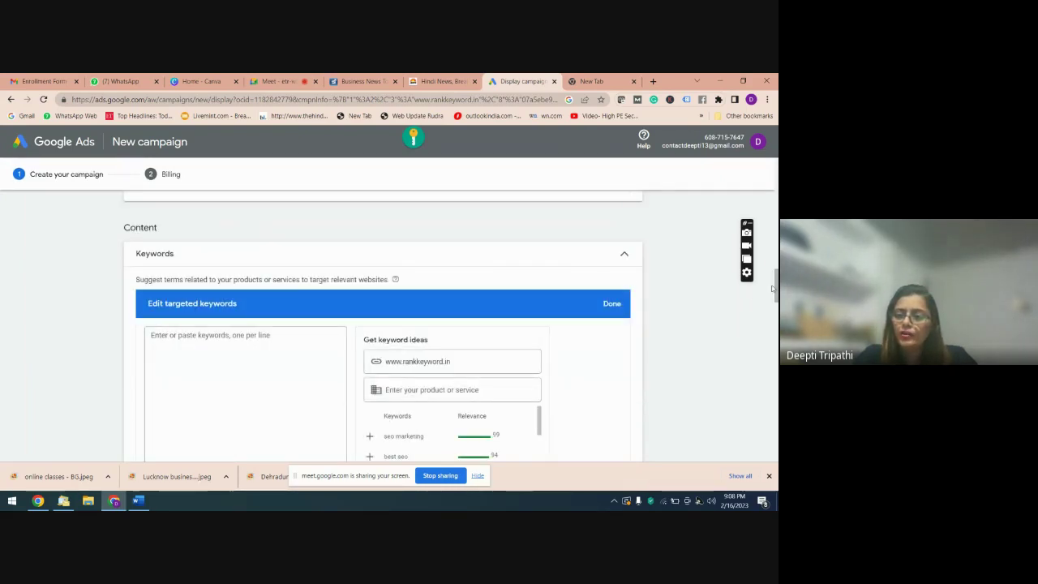
pyautogui.scroll(-1, 777, 292)
pyautogui.scroll(-1, 776, 293)
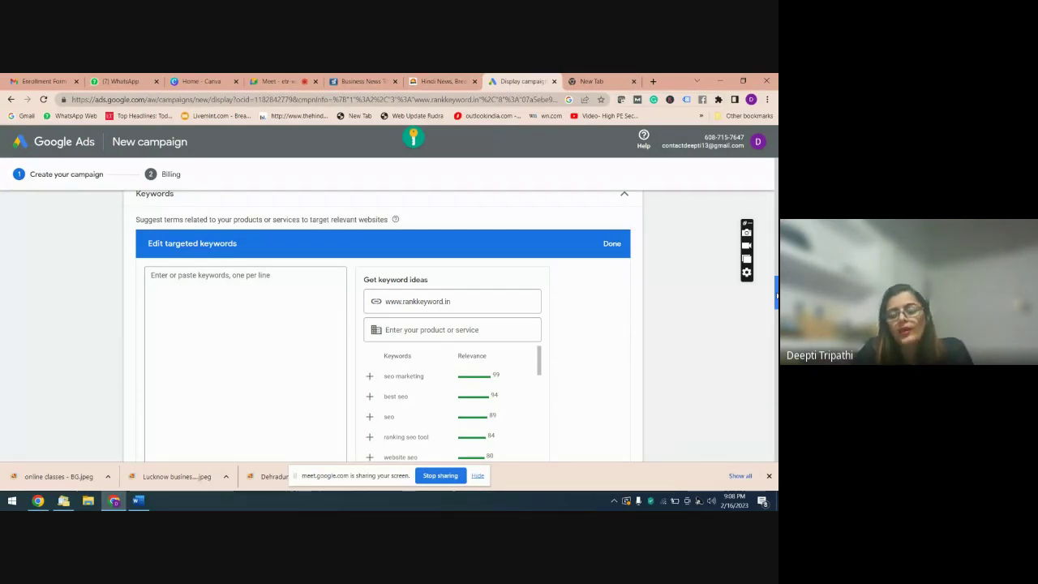
# - Enter "best mba collage" as a targeted keyword
pyautogui.click(413, 138)
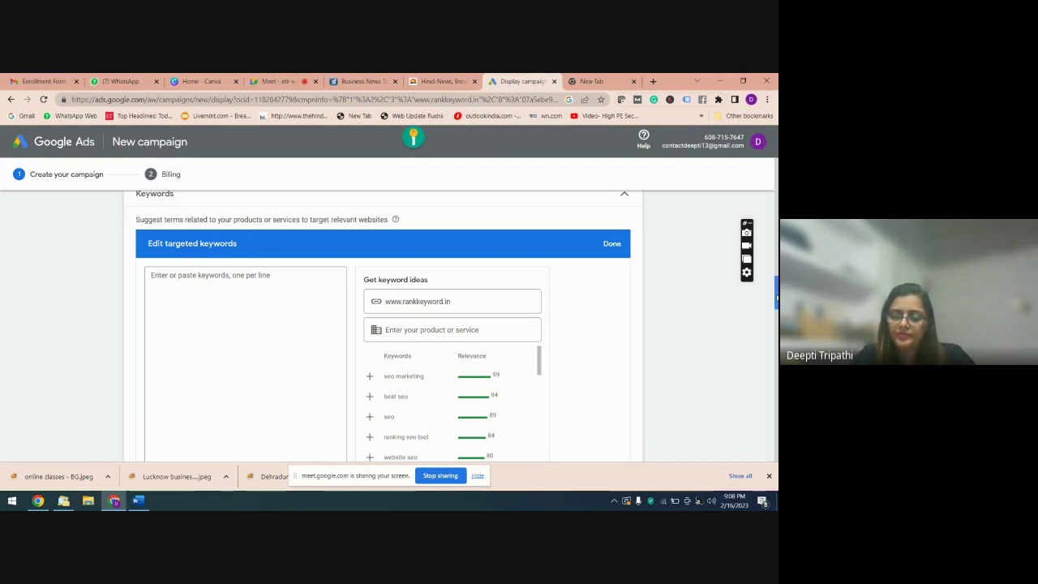
pyautogui.moveTo(777, 297); pyautogui.dragTo(776, 298)
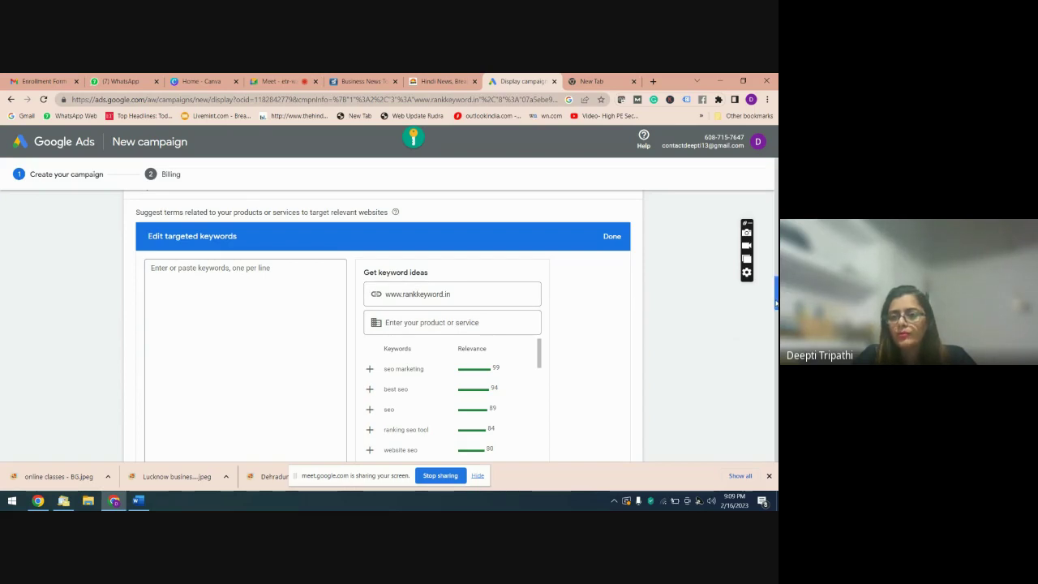
pyautogui.scroll(-1, 776, 302)
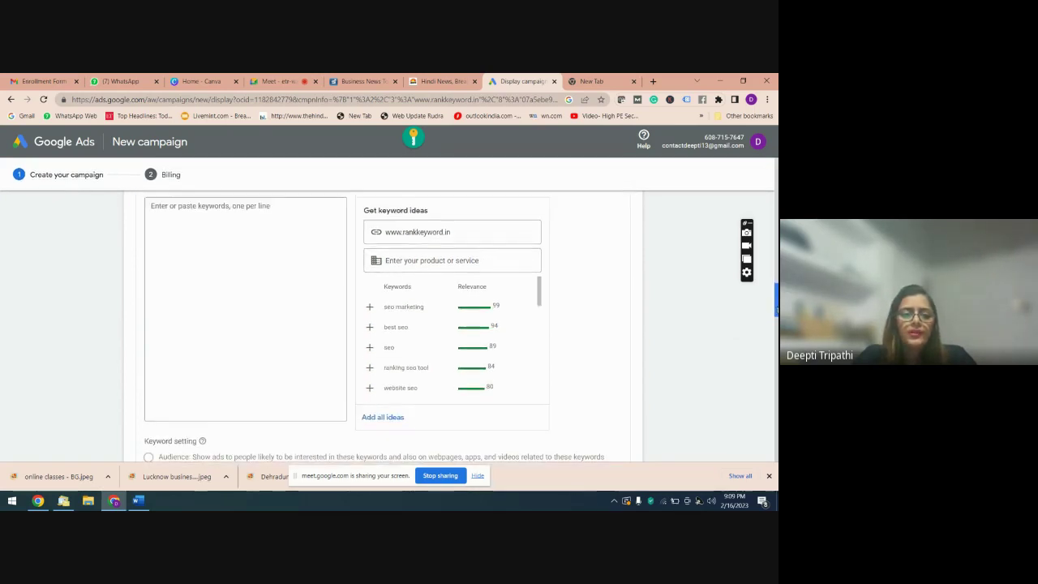
pyautogui.scroll(1, 776, 298)
pyautogui.scroll(1, 776, 298)
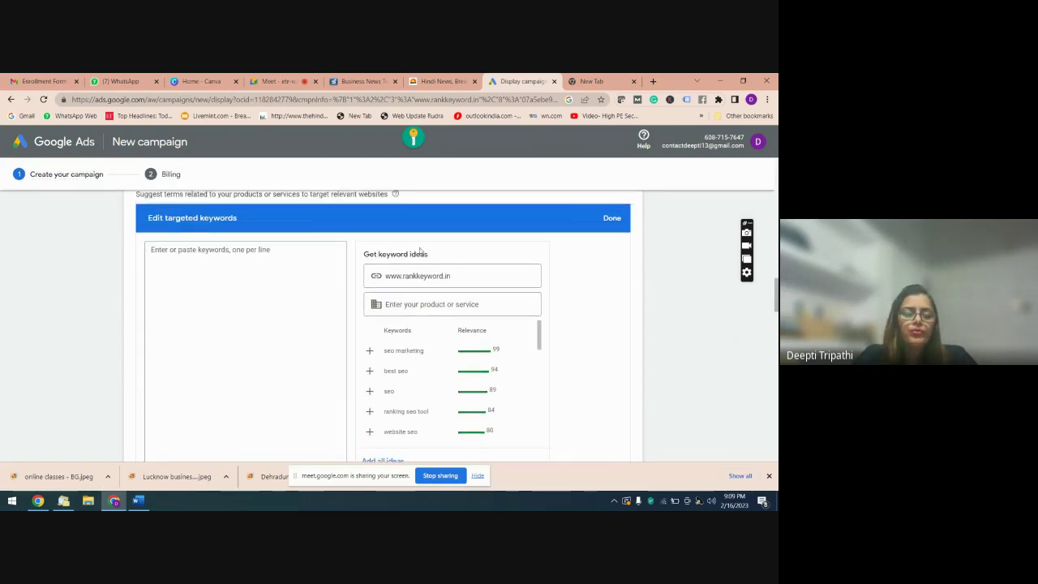
pyautogui.click(258, 251)
pyautogui.write('h')
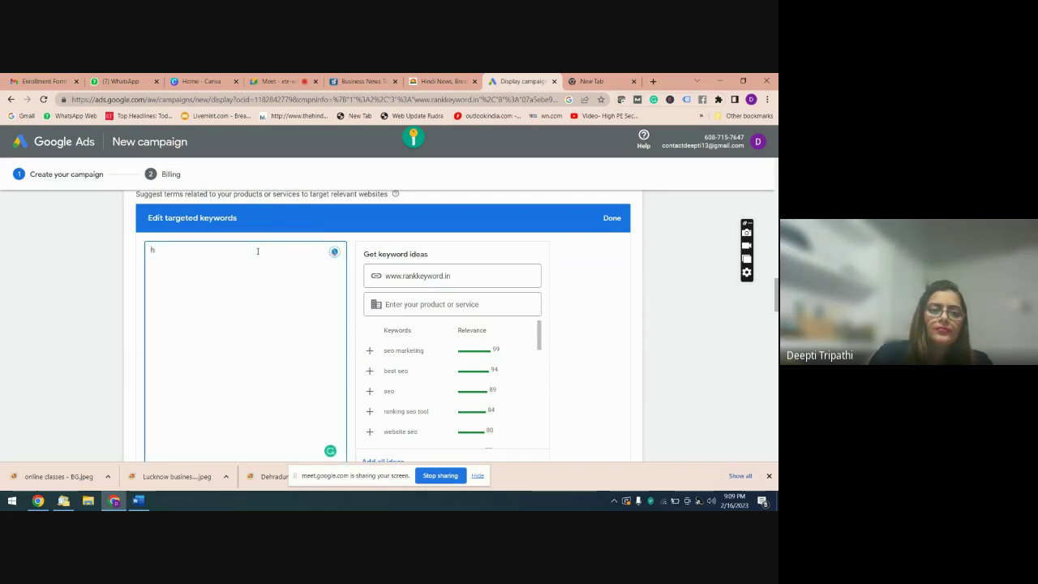
pyautogui.press('BackSpace')
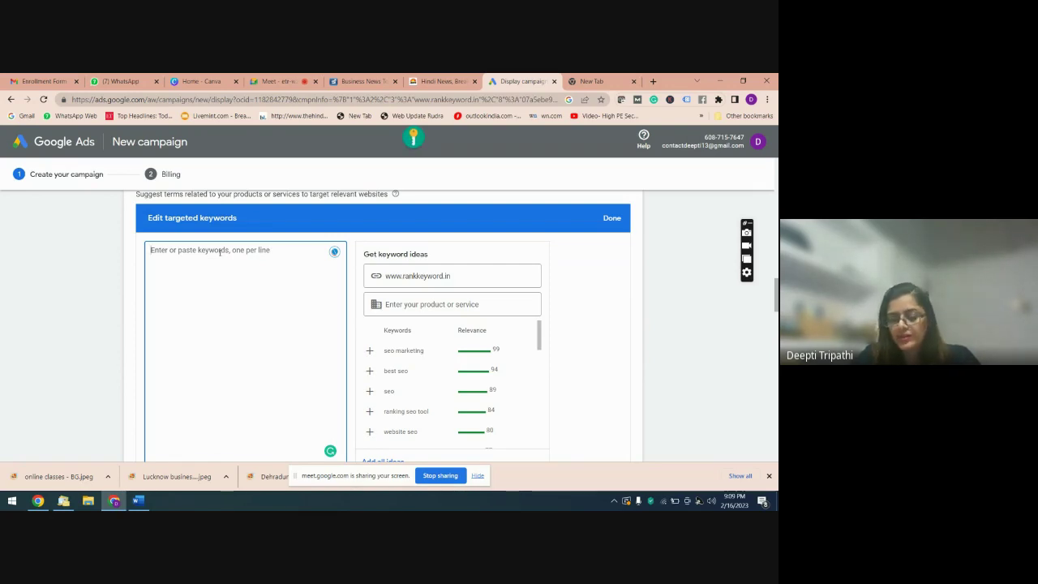
pyautogui.write('bes')
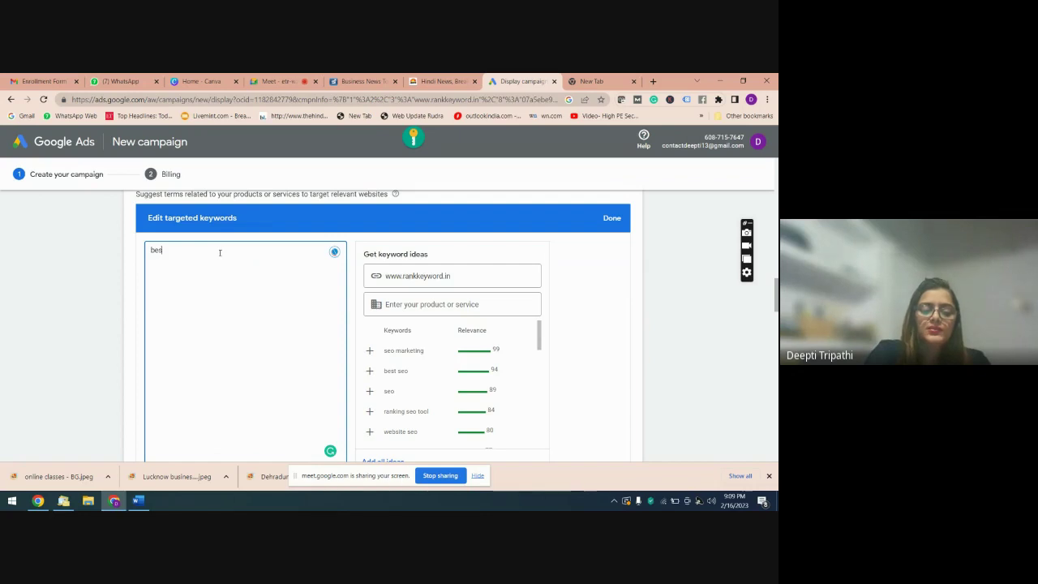
pyautogui.write('t m')
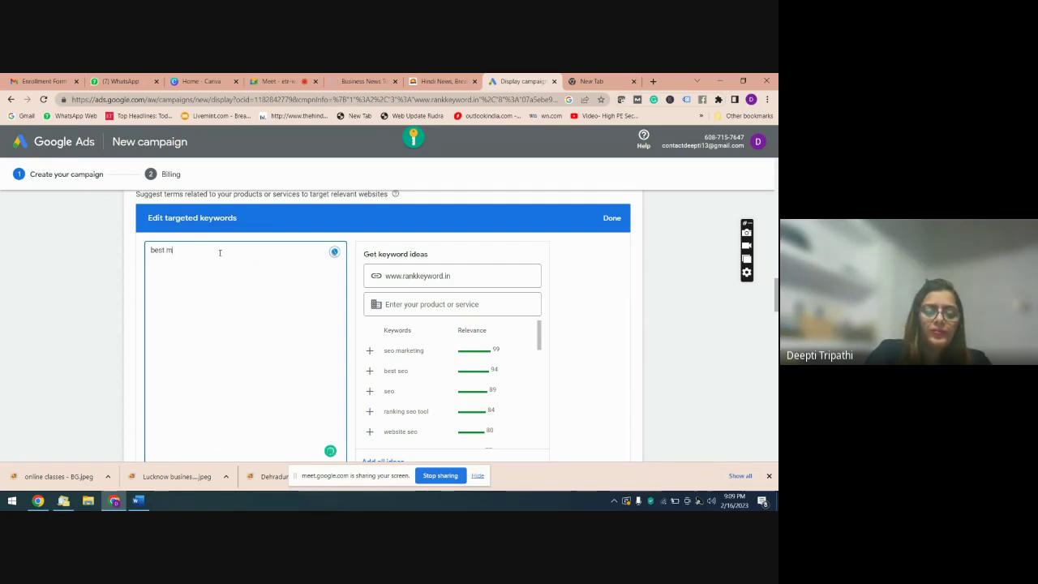
pyautogui.write('ba c')
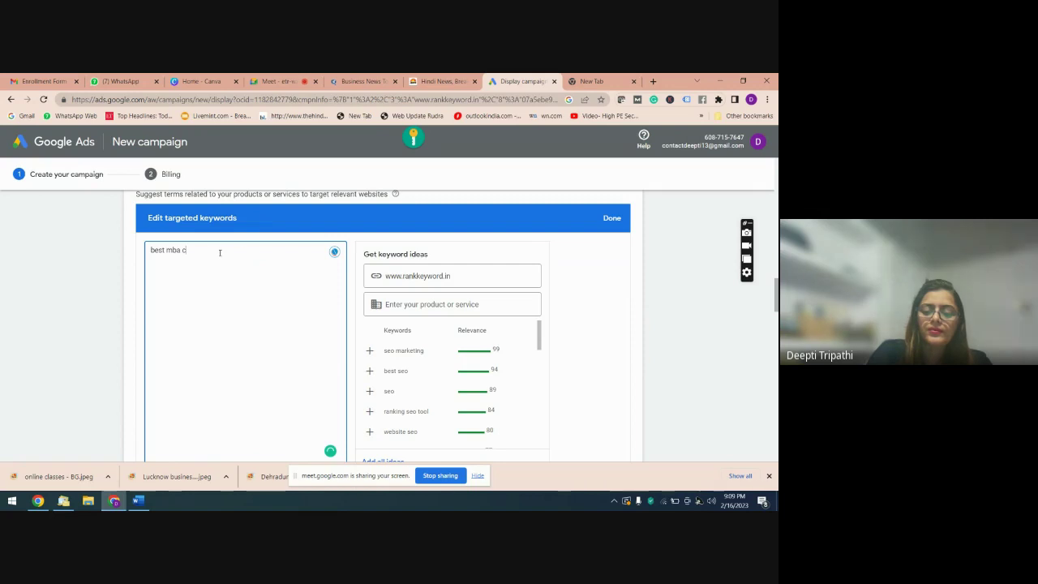
pyautogui.write('ollage')
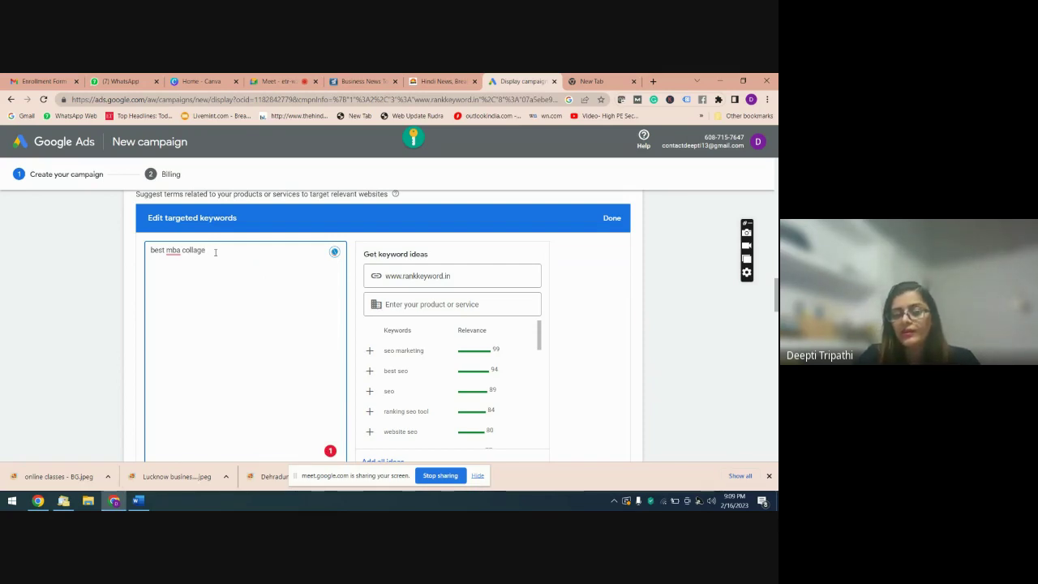
# - Search Google for "best mba collage" in the spare browser tab
pyautogui.click(589, 81)
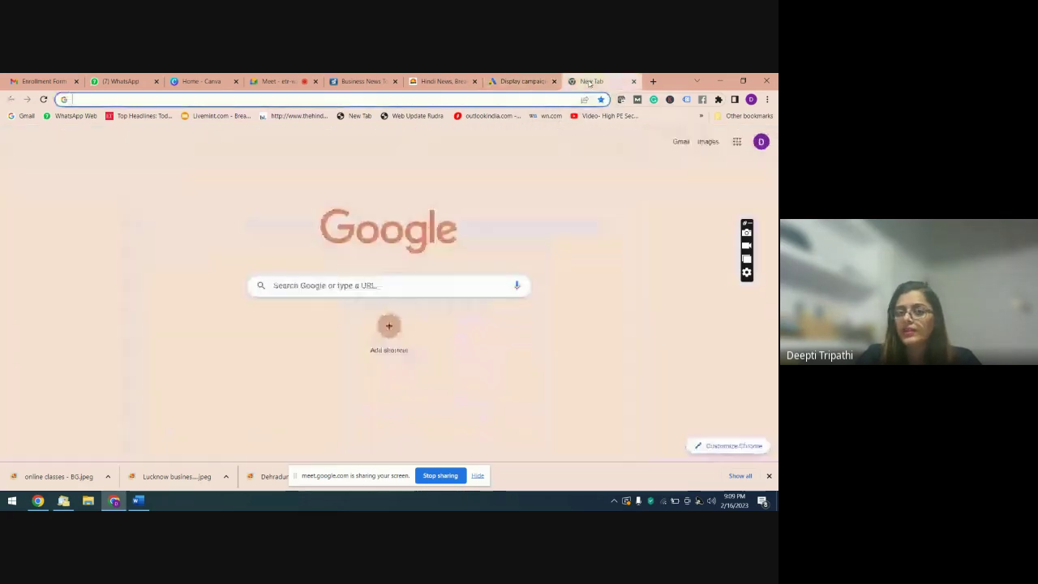
pyautogui.click(523, 99)
pyautogui.write('bes')
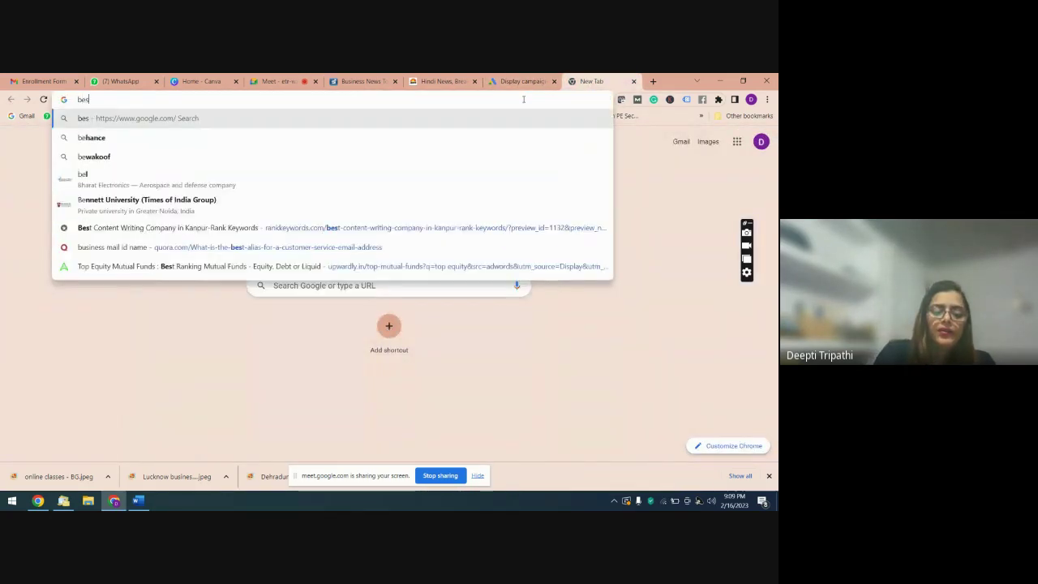
pyautogui.write('t')
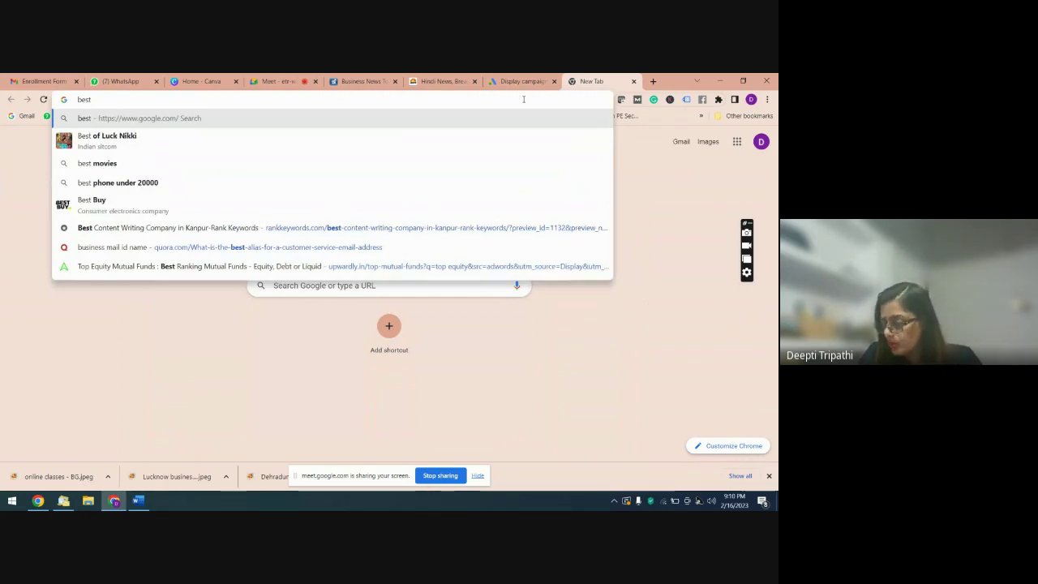
pyautogui.write(' m')
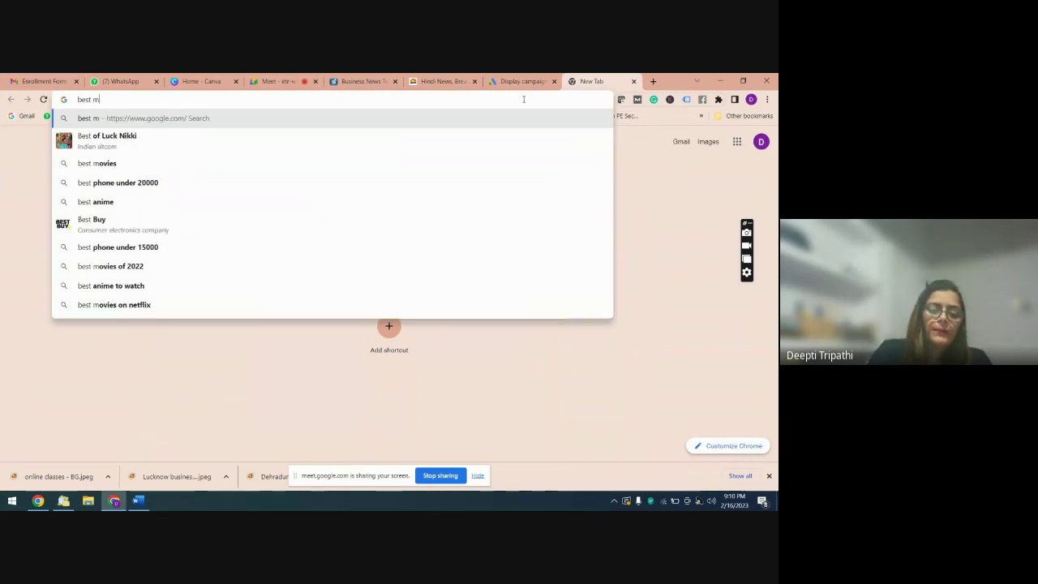
pyautogui.write('ba c')
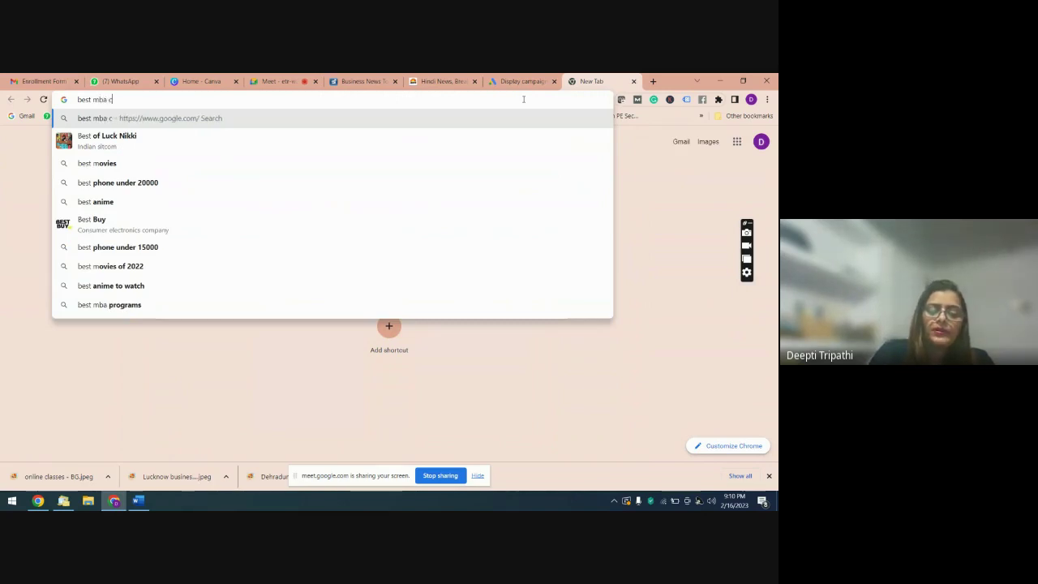
pyautogui.write('ollage')
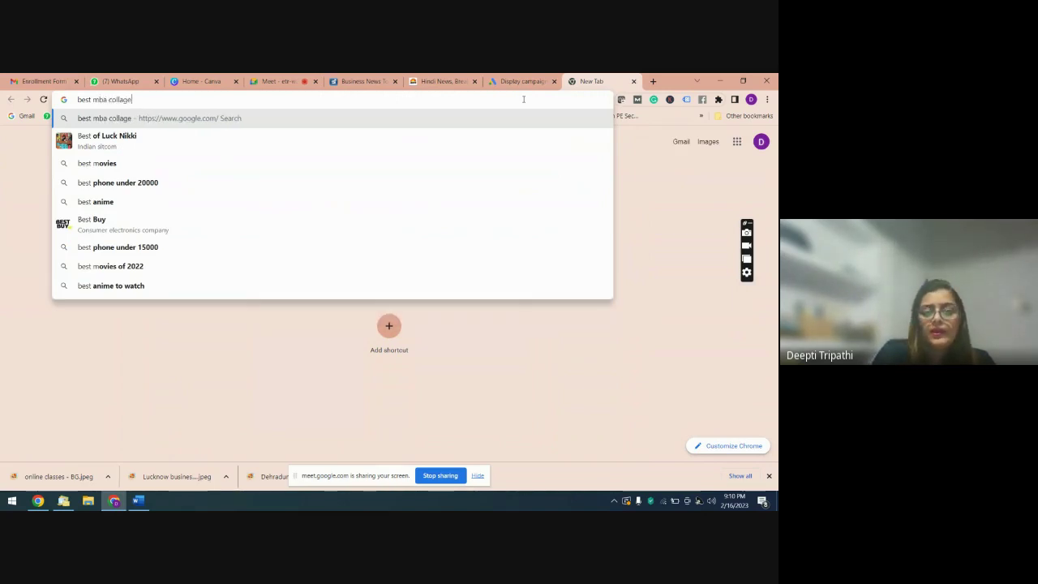
pyautogui.press('Return')
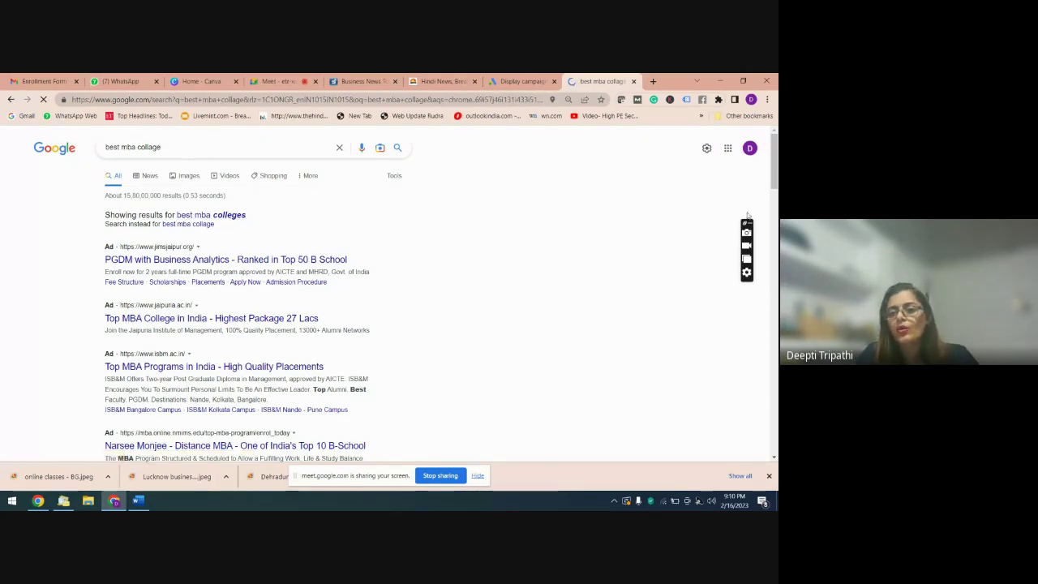
# - Copy the related search "best mba colleges near Uttar Pradesh" from the Google results and add it as a second targeted keyword in the campaign
pyautogui.scroll(-3, 774, 203)
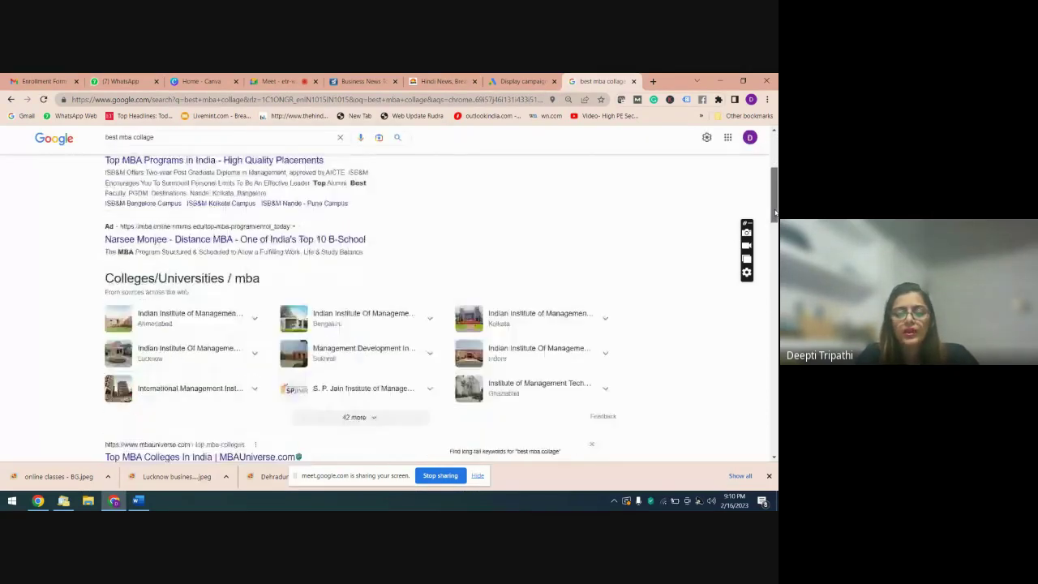
pyautogui.scroll(-8, 775, 218)
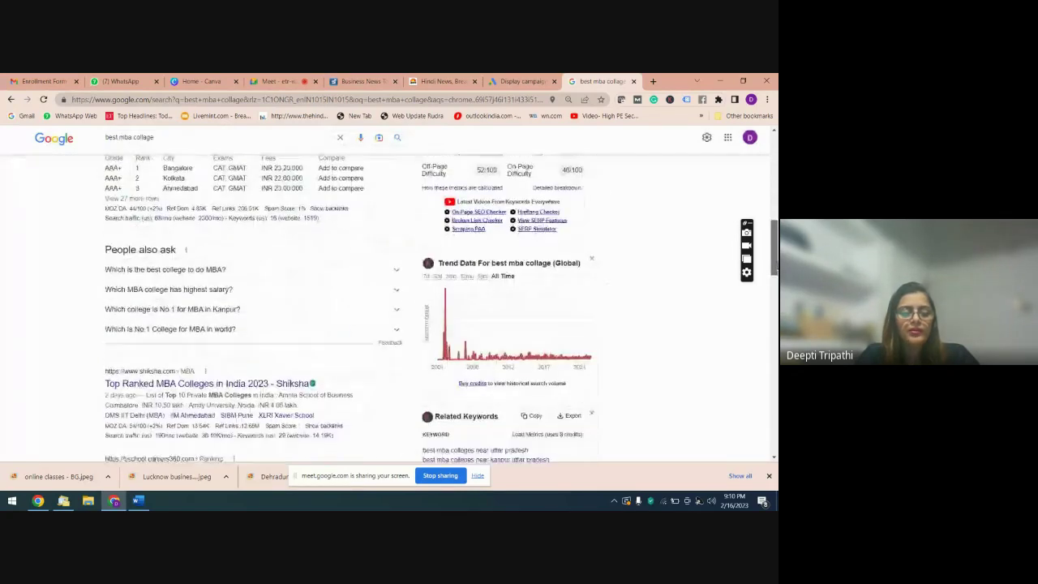
pyautogui.scroll(-10, 775, 244)
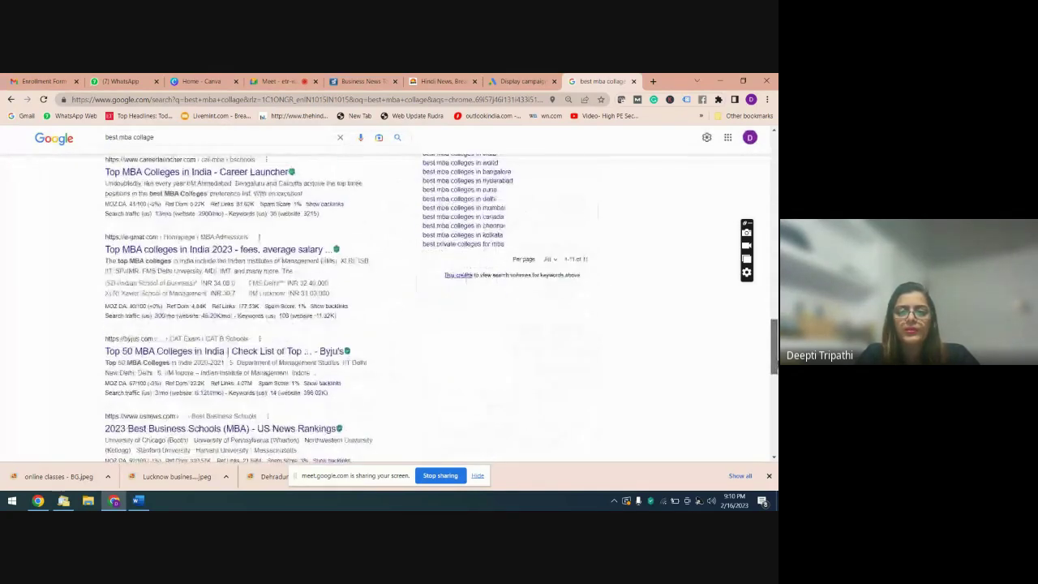
pyautogui.scroll(2, 438, 308)
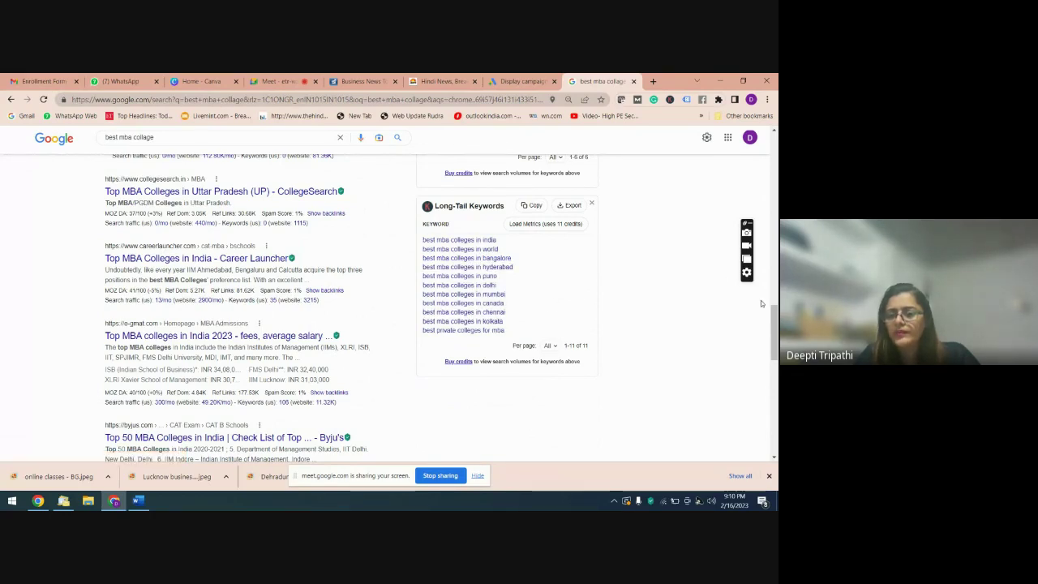
pyautogui.scroll(-1, 775, 336)
pyautogui.moveTo(775, 336); pyautogui.dragTo(775, 411)
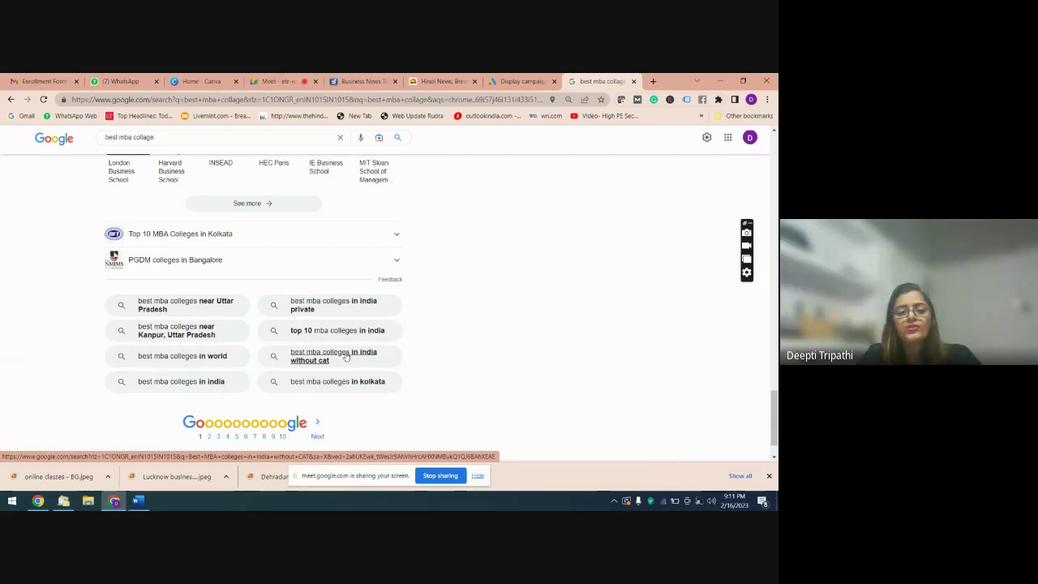
pyautogui.tripleClick(166, 309)
pyautogui.hotkey('ctrl', 'c')
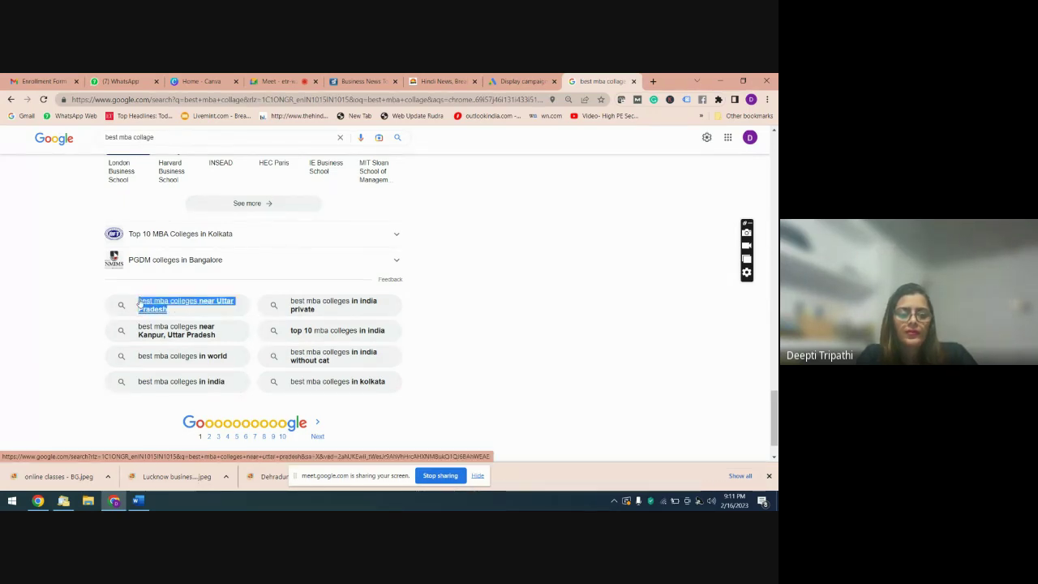
pyautogui.click(505, 80)
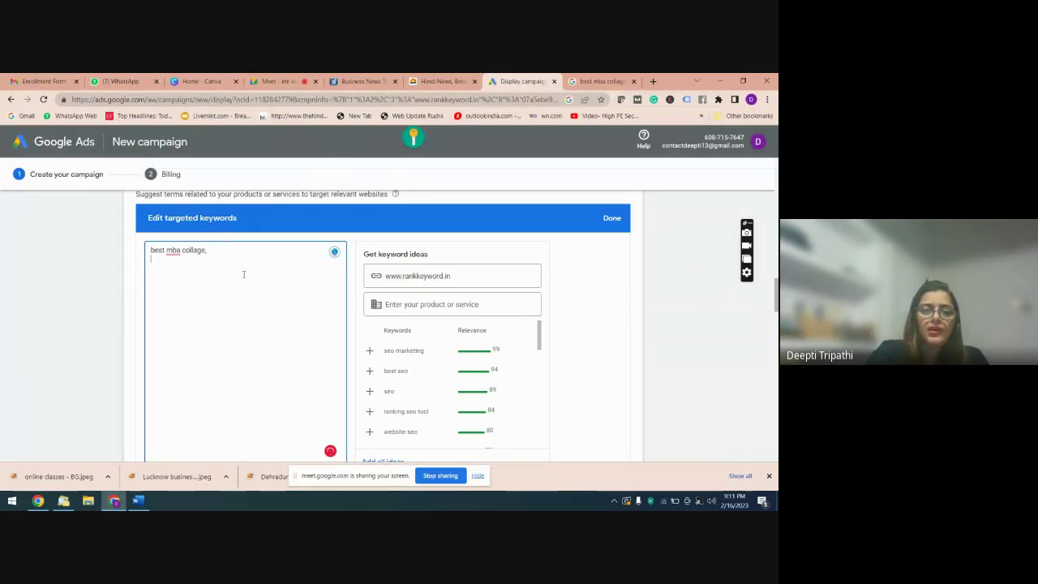
pyautogui.hotkey('ctrl', 'v')
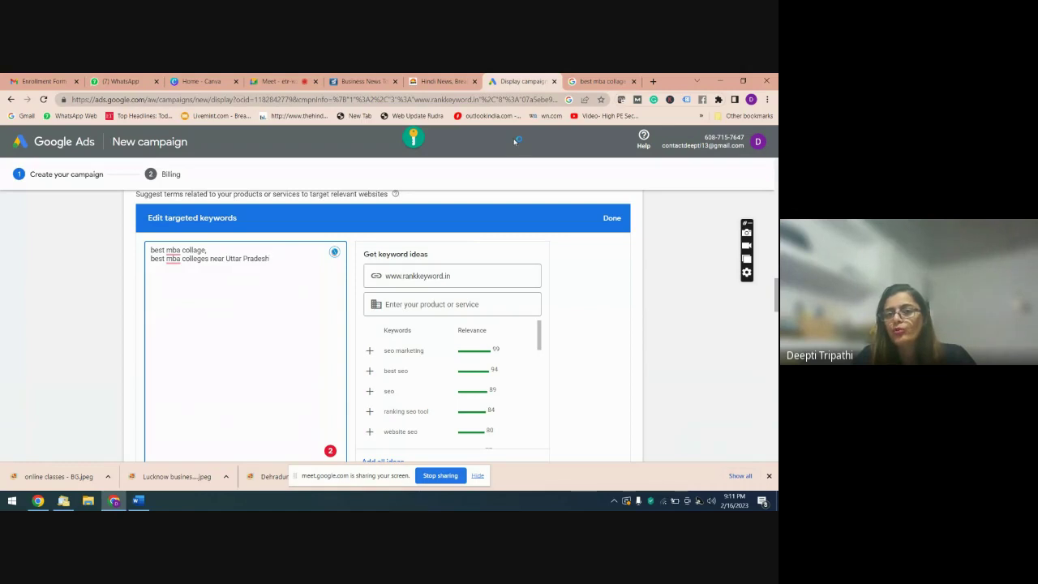
# - Search Google for "best medical coaching in india" and examine the related searches at the end of the results
pyautogui.click(601, 81)
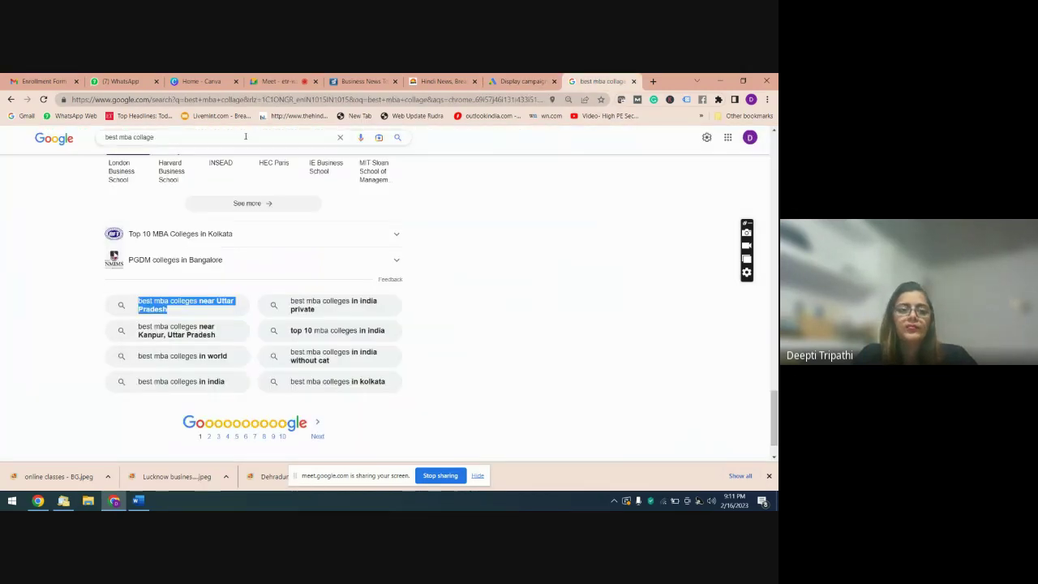
pyautogui.moveTo(163, 138); pyautogui.dragTo(141, 137)
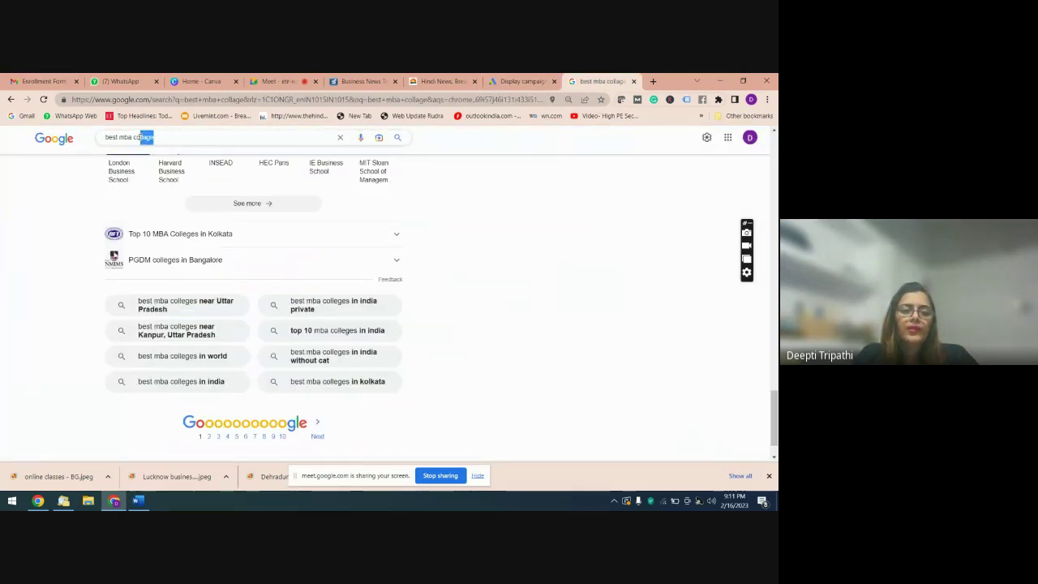
pyautogui.doubleClick(125, 137)
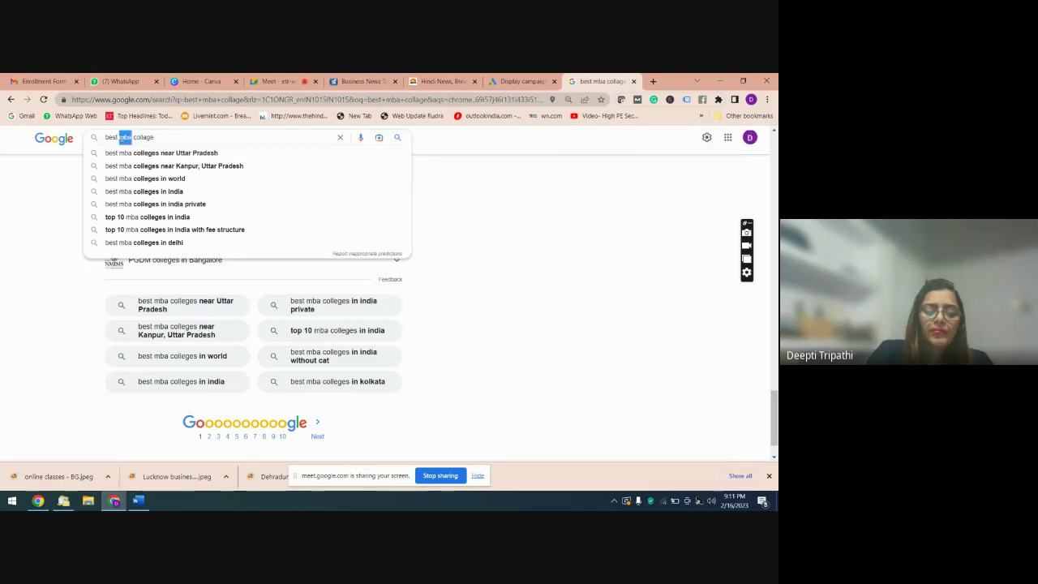
pyautogui.write('medical')
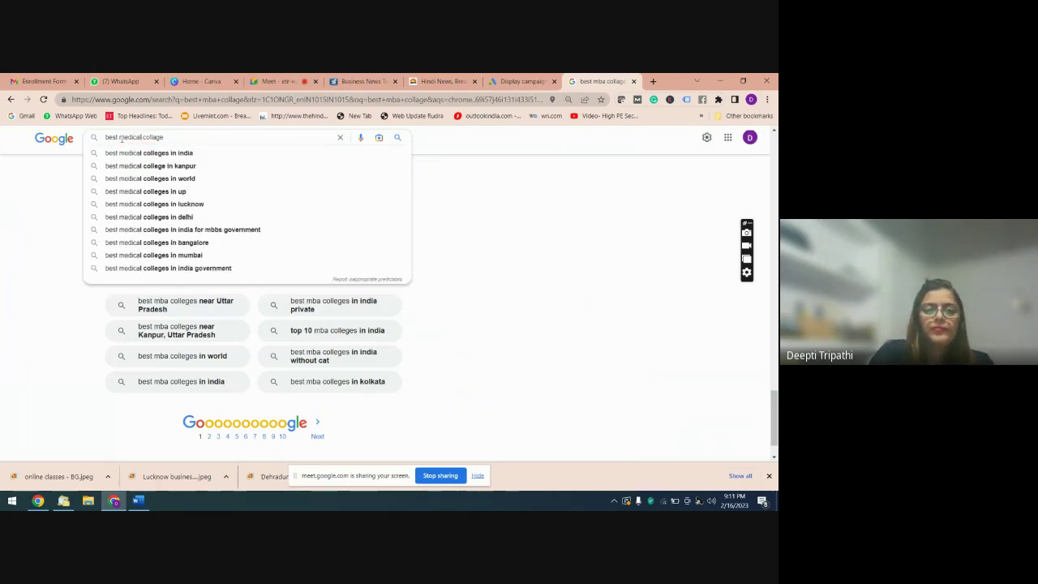
pyautogui.write(' coach')
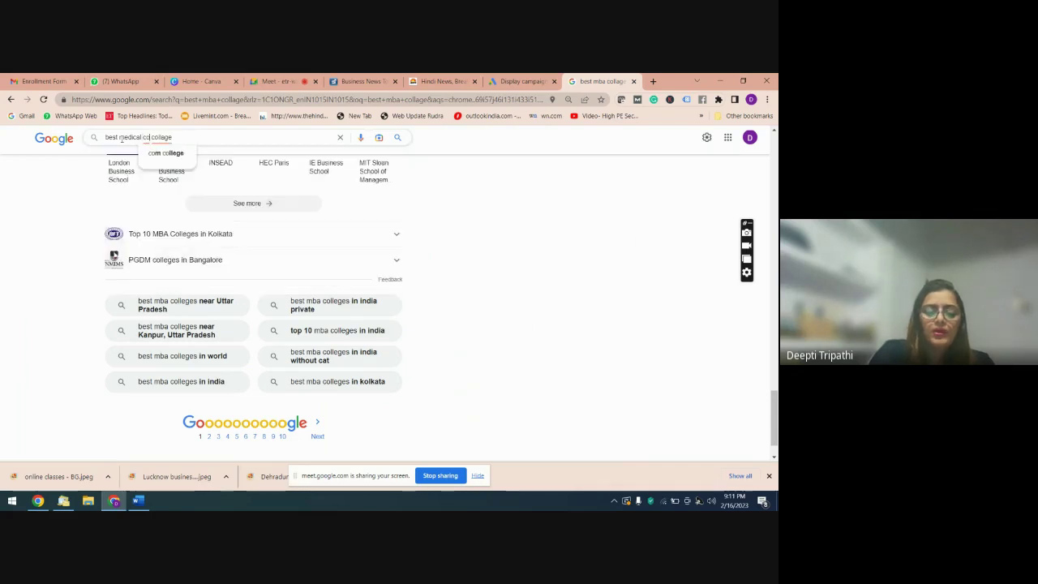
pyautogui.write('ing')
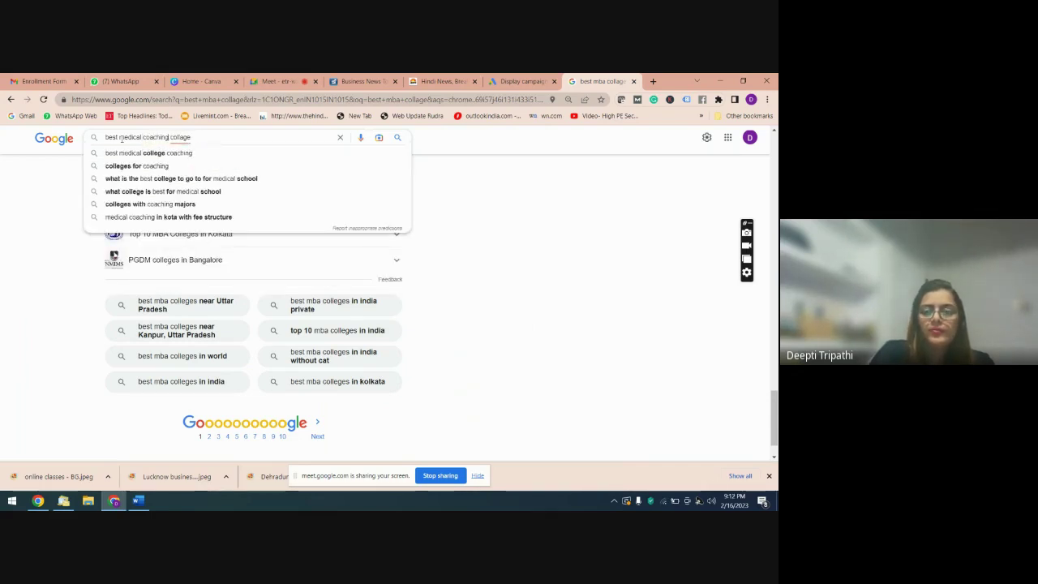
pyautogui.press('Delete')
pyautogui.press('Delete')
pyautogui.press('Delete')
pyautogui.press('Delete')
pyautogui.press('Delete')
pyautogui.press('Delete')
pyautogui.press('Delete')
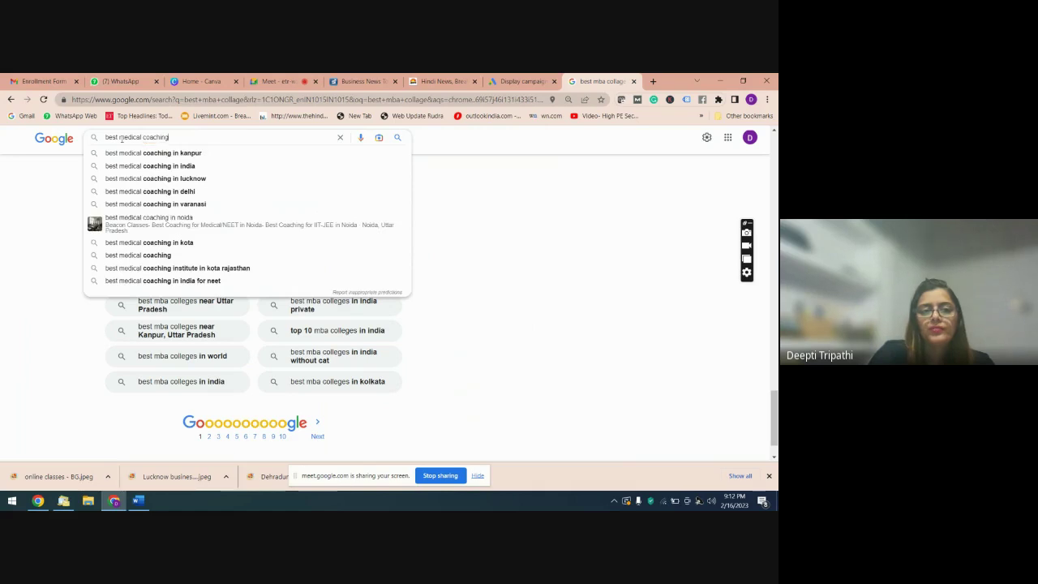
pyautogui.write('in')
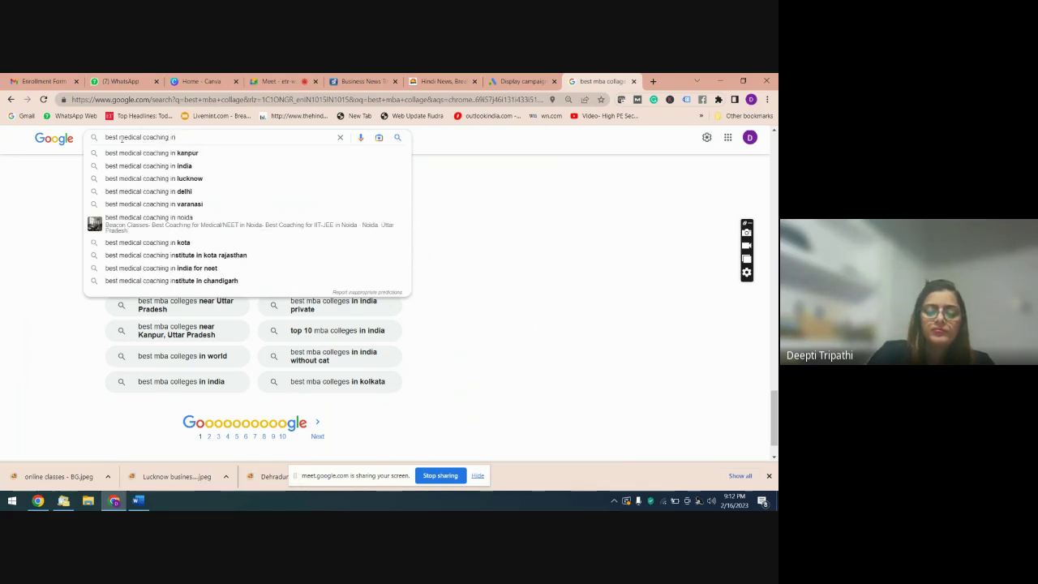
pyautogui.write(' indi')
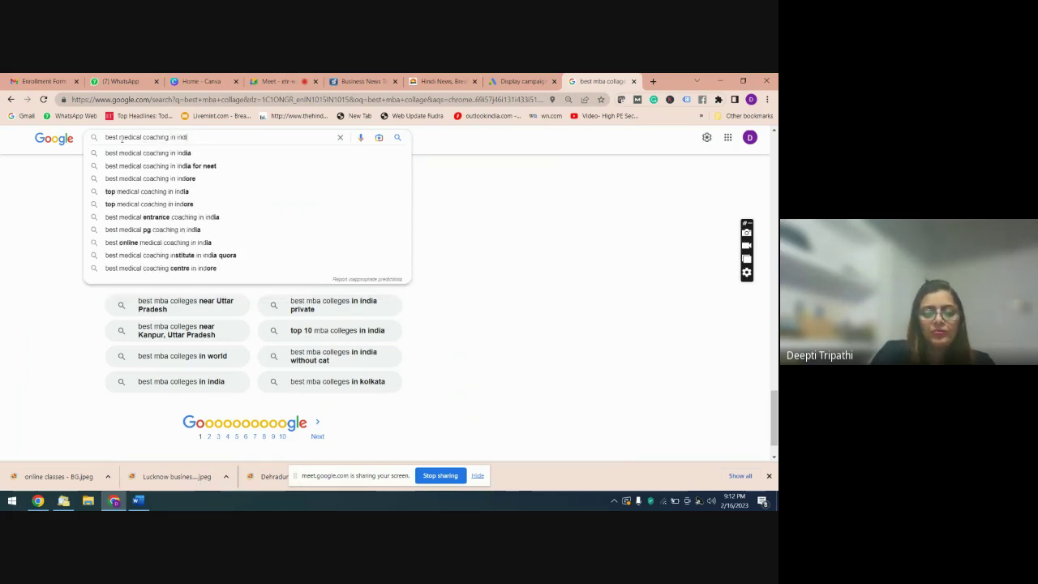
pyautogui.write('a')
pyautogui.press('Return')
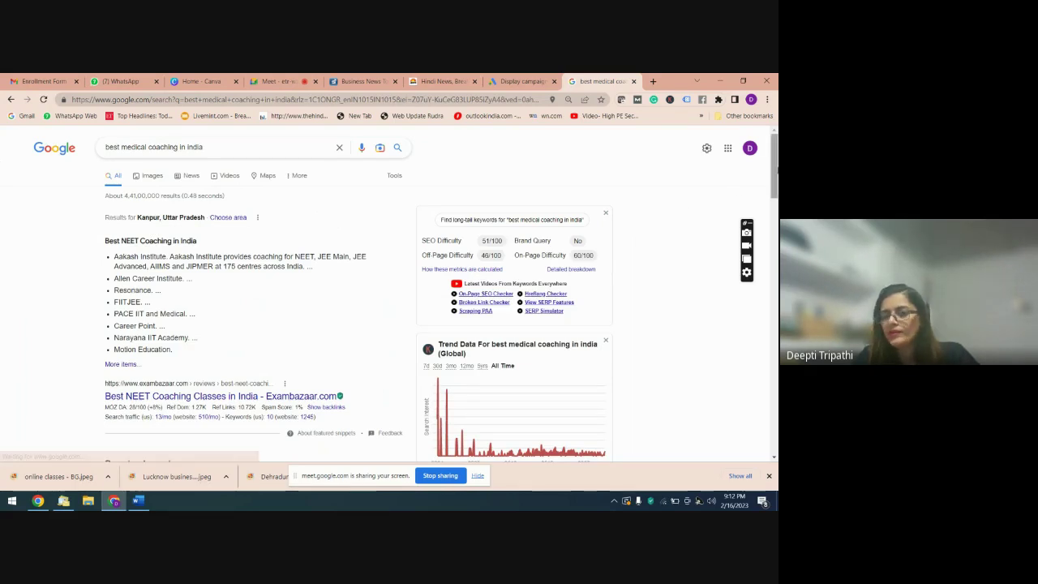
pyautogui.scroll(-1, 775, 172)
pyautogui.moveTo(774, 172); pyautogui.dragTo(776, 412)
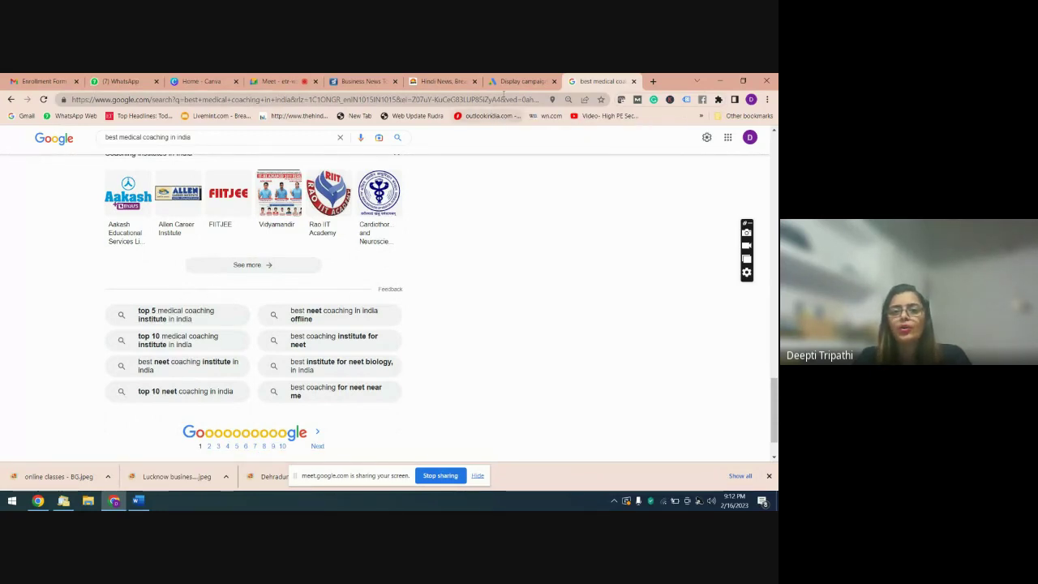
# - Return to the Google Ads campaign and save the targeted keywords
pyautogui.click(517, 82)
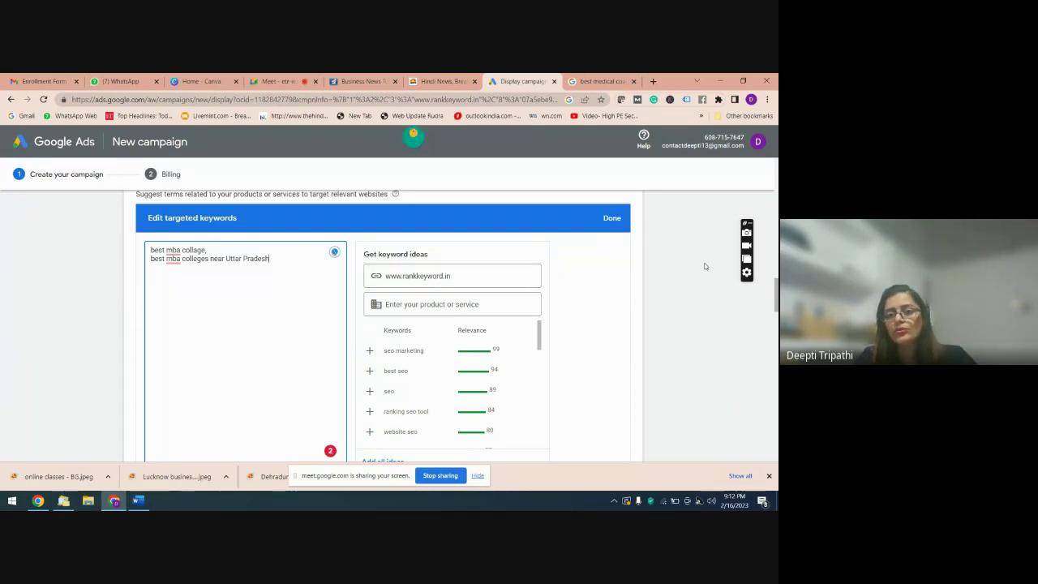
pyautogui.scroll(-2, 381, 325)
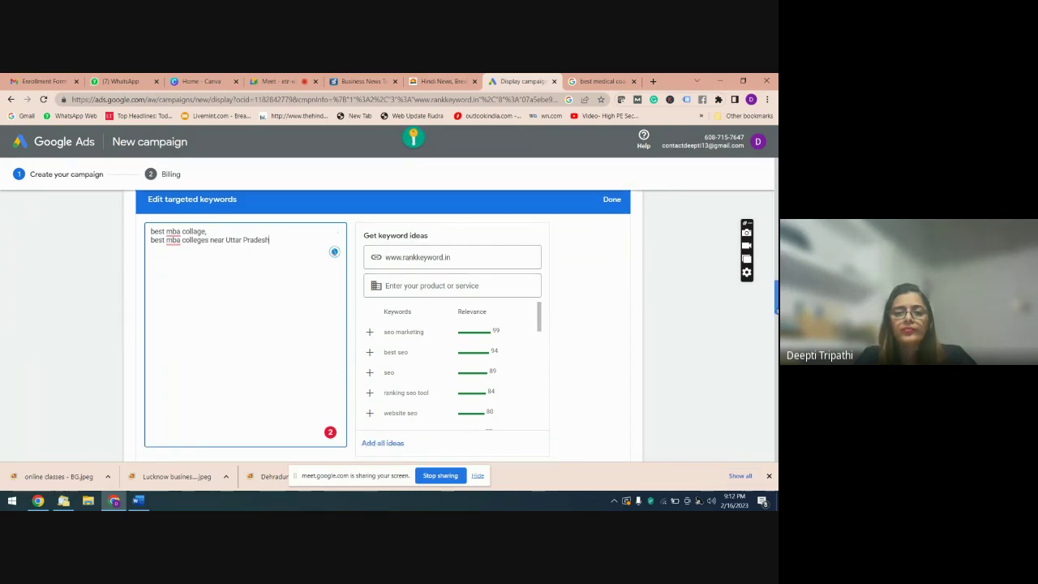
pyautogui.scroll(2, 383, 324)
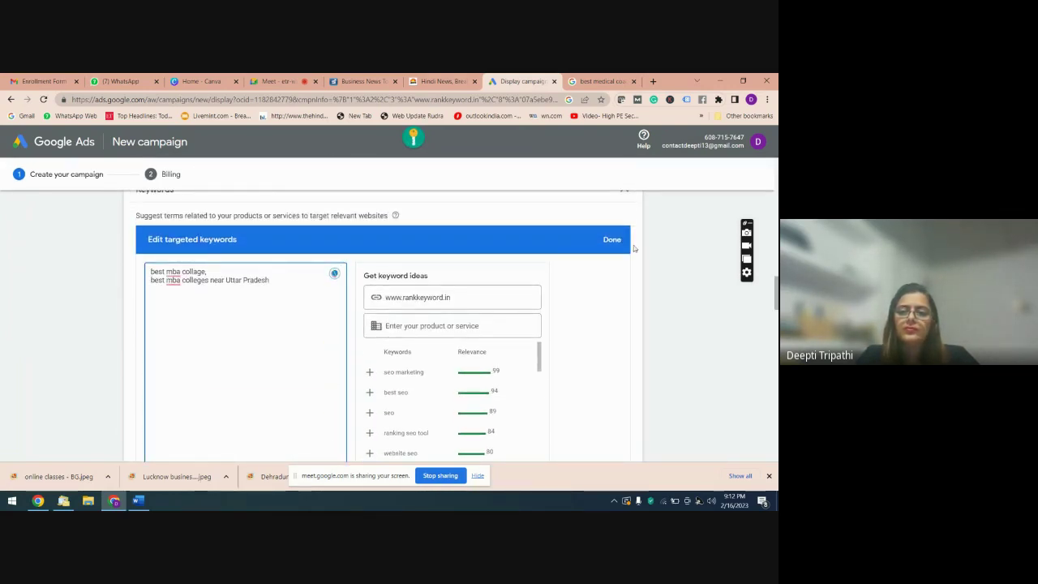
pyautogui.click(613, 240)
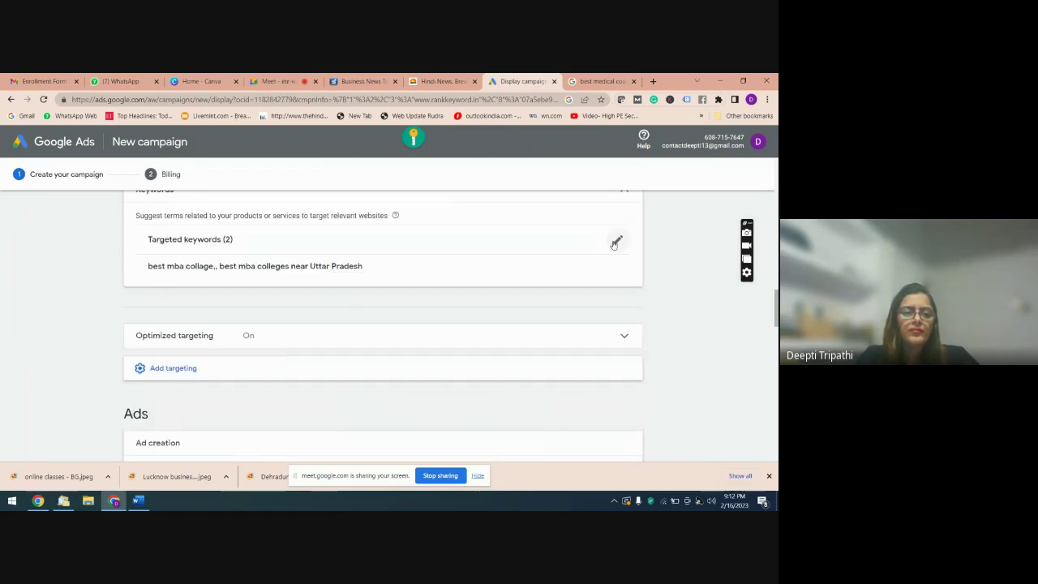
# - Add Topics targeting to the campaign and search the topic list for "hot star"
pyautogui.click(625, 369)
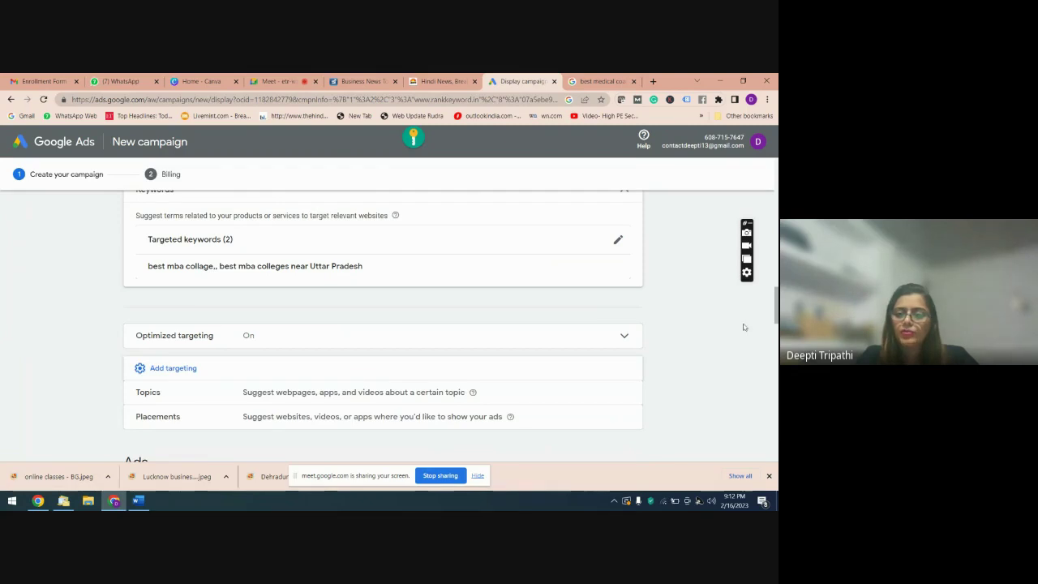
pyautogui.moveTo(776, 314); pyautogui.dragTo(776, 323)
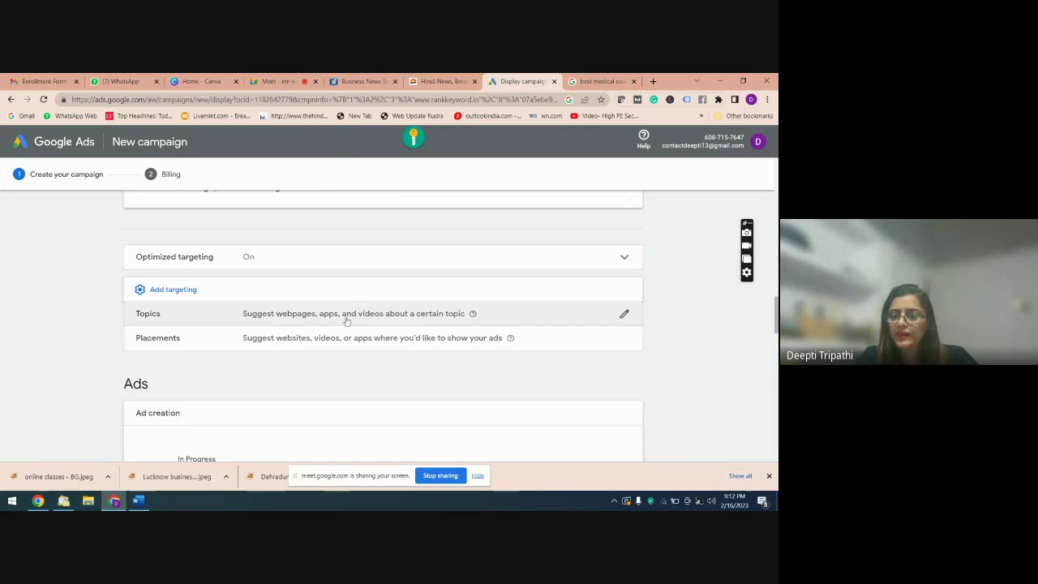
pyautogui.click(623, 316)
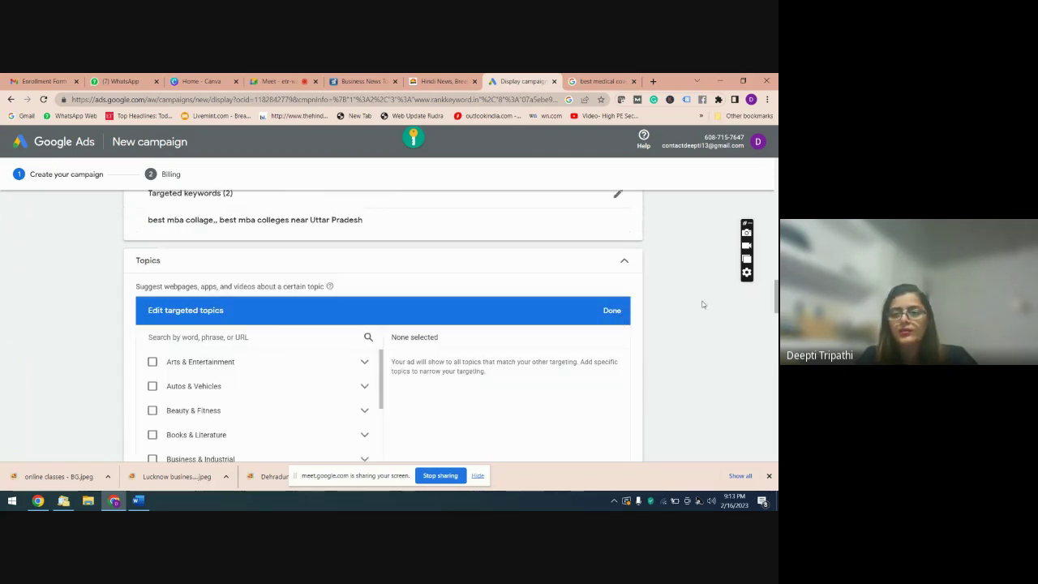
pyautogui.scroll(-1, 776, 305)
pyautogui.scroll(-2, 776, 305)
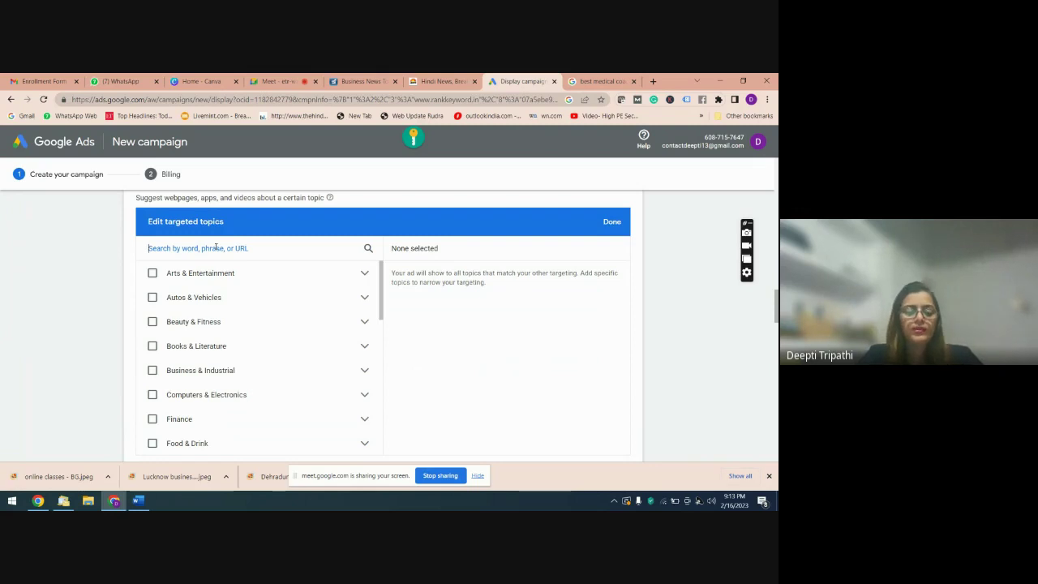
pyautogui.write('hot')
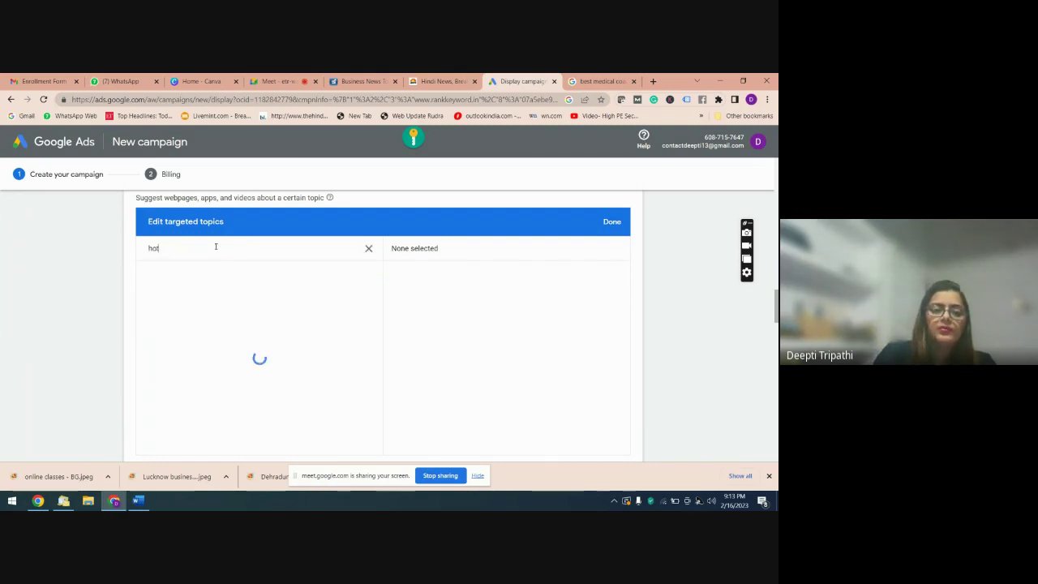
pyautogui.write(' star')
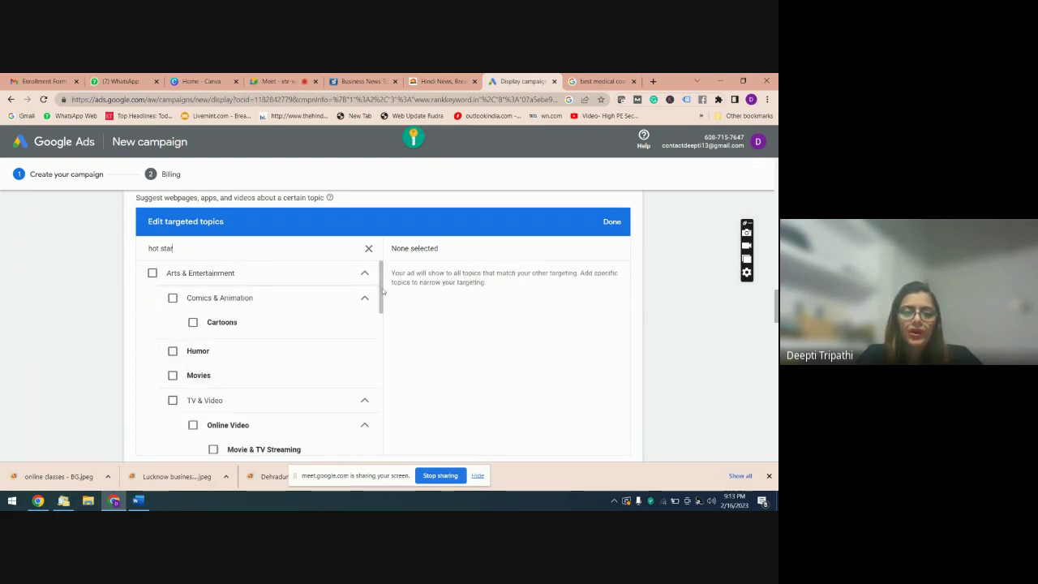
pyautogui.moveTo(382, 292)
pyautogui.mouseDown()
pyautogui.moveTo(380, 394)
pyautogui.moveTo(377, 286)
pyautogui.mouseUp()
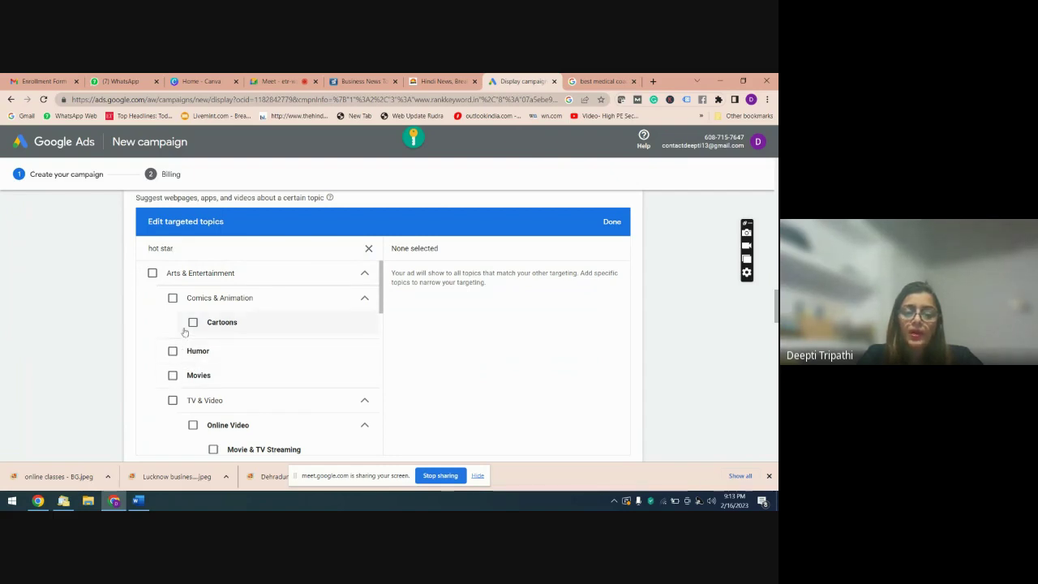
# - Select the topics Movies, TV & Video, and Movie & TV Streaming under Arts & Entertainment for targeting
pyautogui.click(173, 375)
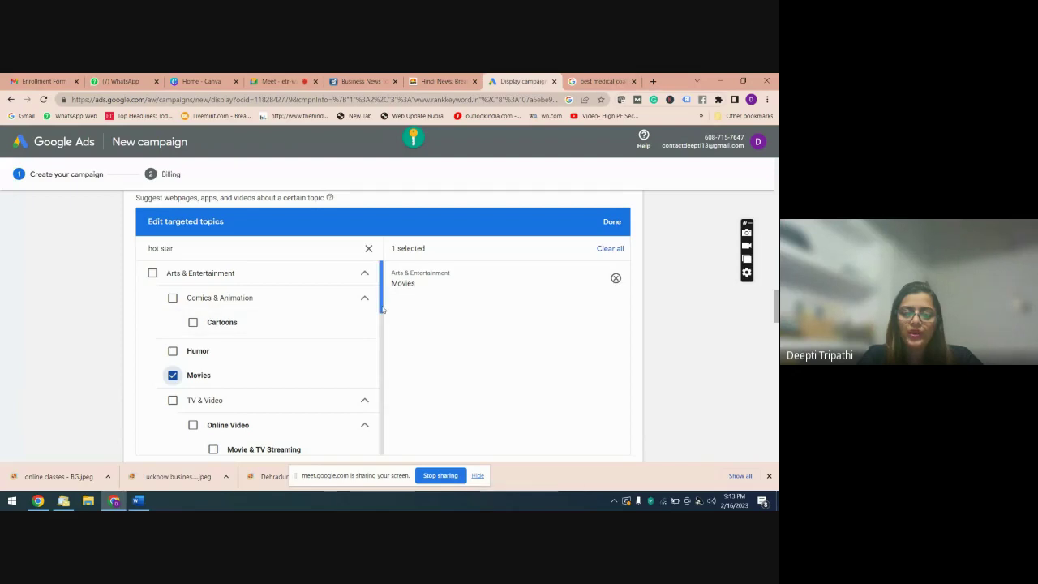
pyautogui.scroll(-2, 382, 309)
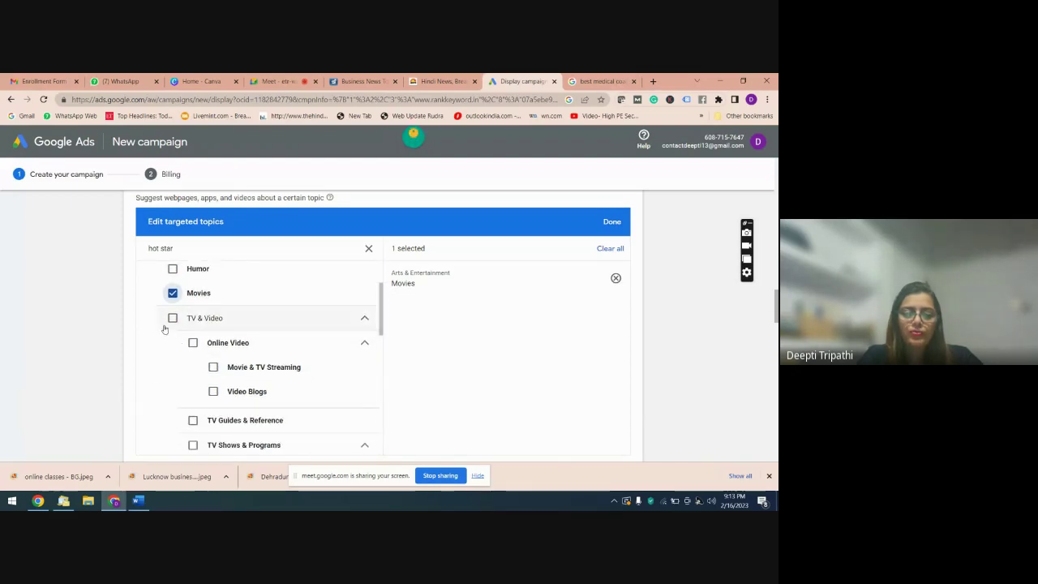
pyautogui.click(174, 319)
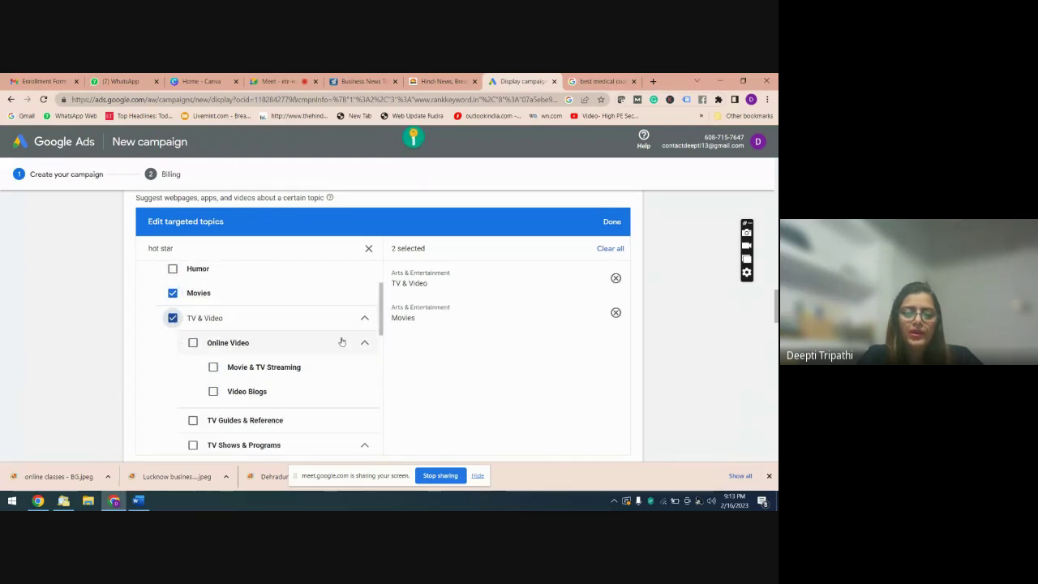
pyautogui.click(212, 369)
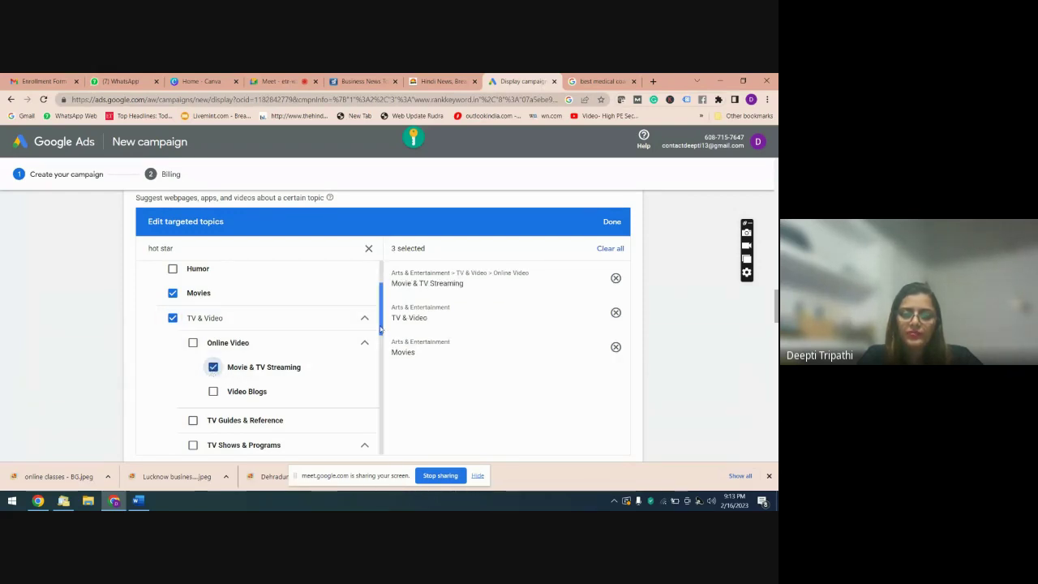
pyautogui.moveTo(380, 328); pyautogui.dragTo(386, 430)
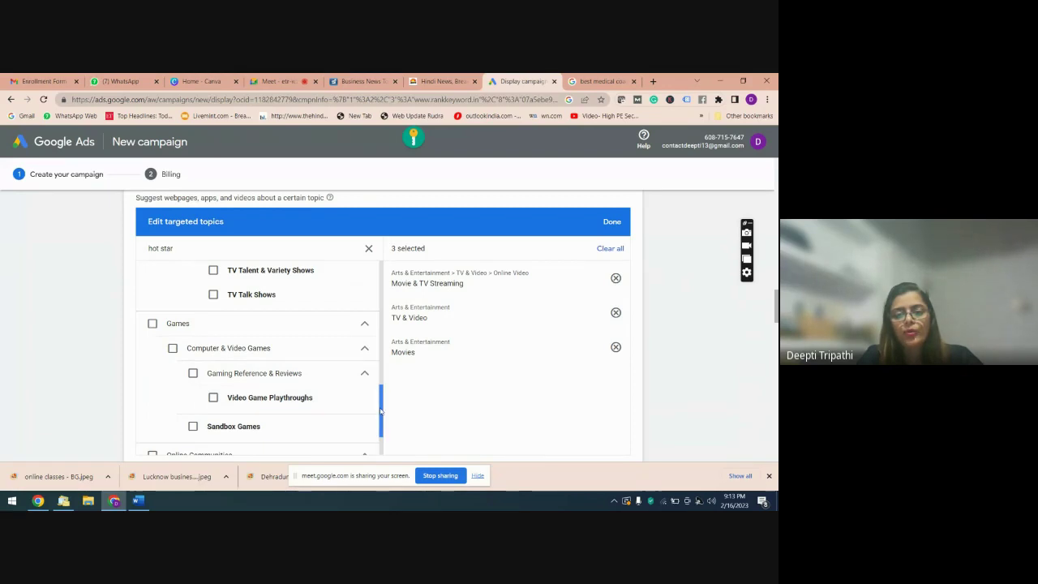
pyautogui.moveTo(380, 412); pyautogui.dragTo(385, 271)
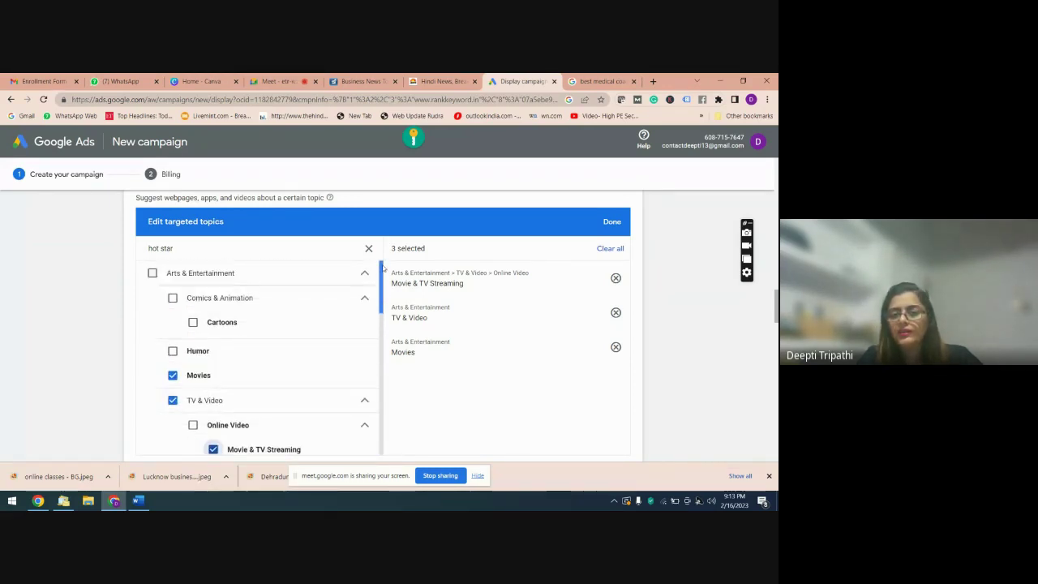
# - Search the topics for "medical collage", review the suggested topics, and save the targeted topics selection
pyautogui.click(368, 248)
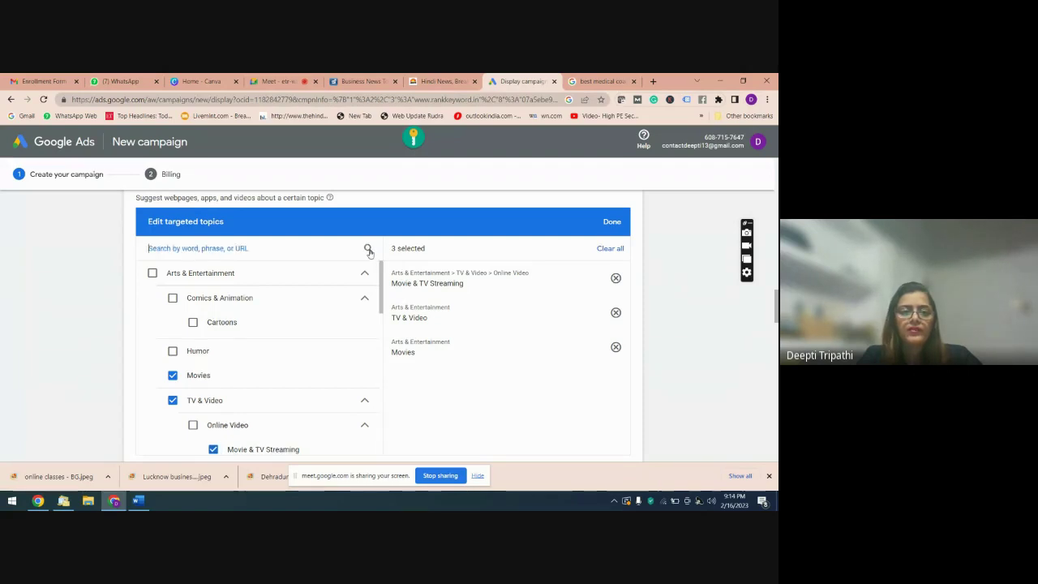
pyautogui.click(175, 251)
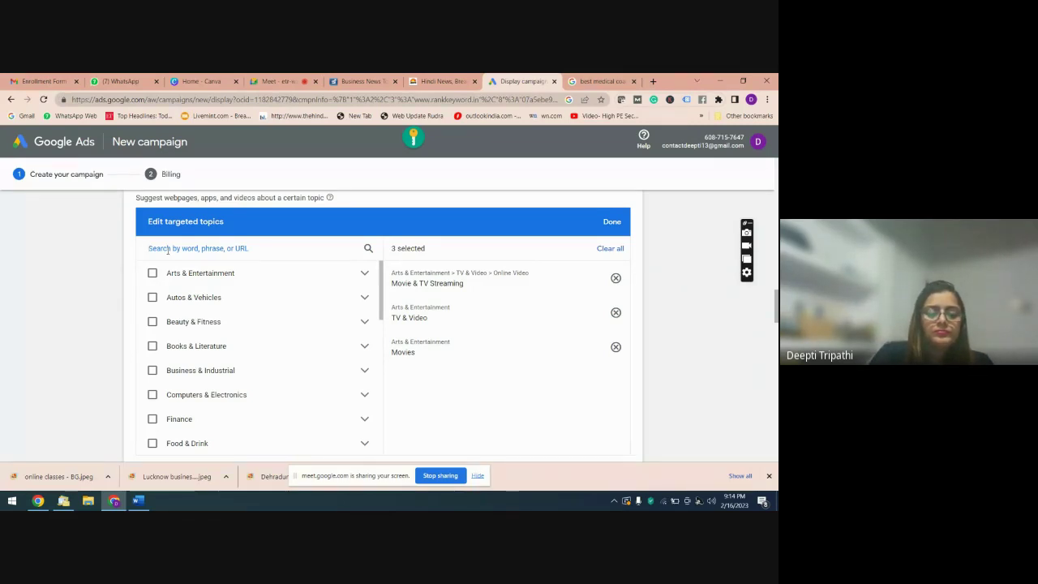
pyautogui.write('i')
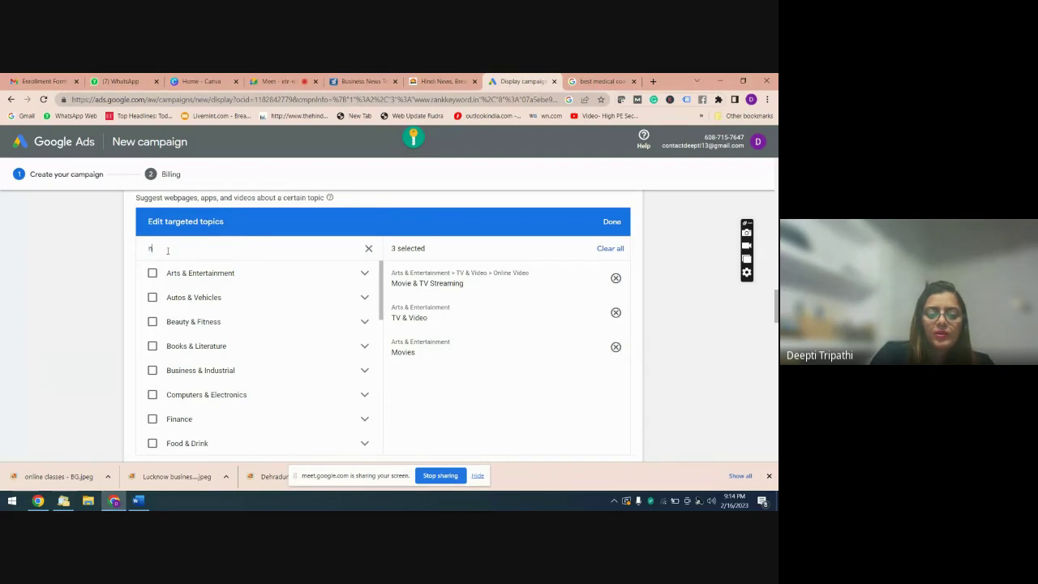
pyautogui.press('BackSpace')
pyautogui.write('medi')
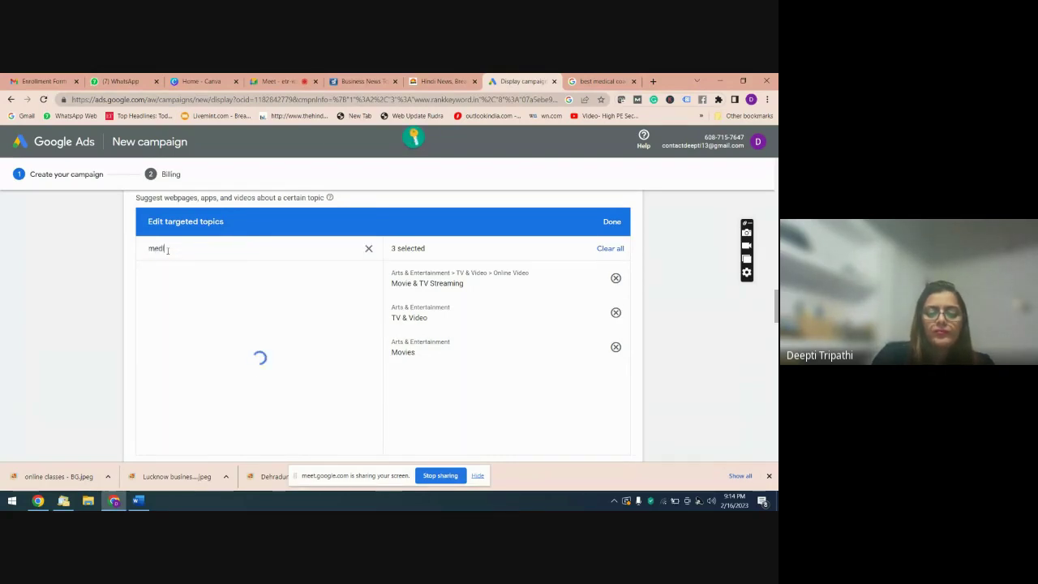
pyautogui.write('cal col')
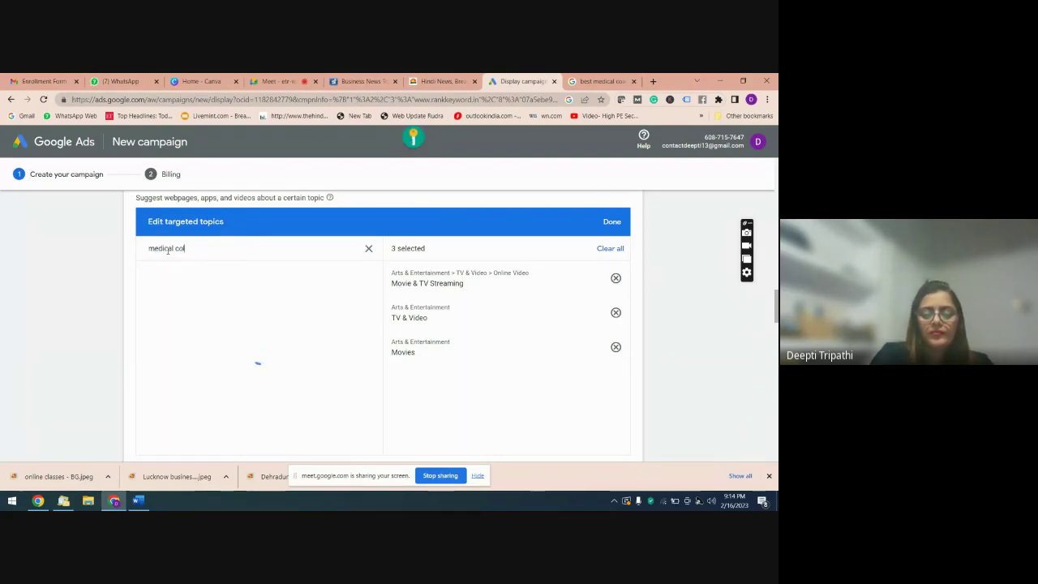
pyautogui.write('lage')
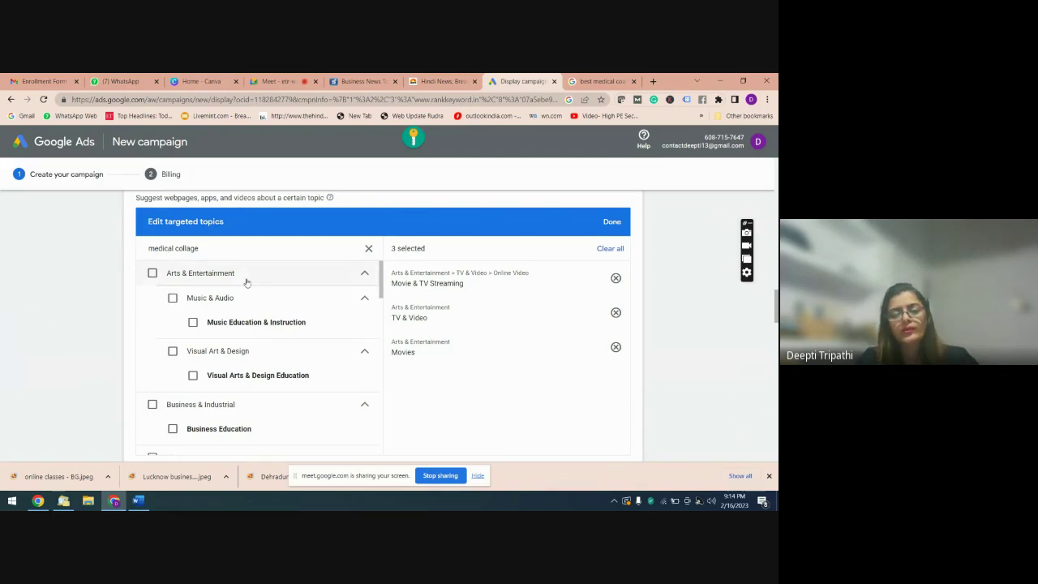
pyautogui.scroll(-3, 381, 301)
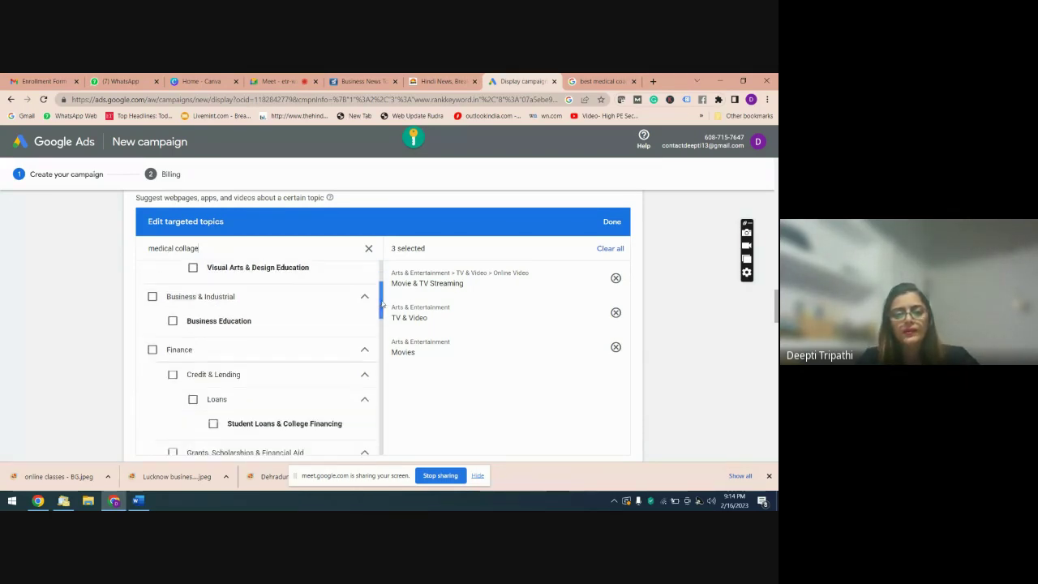
pyautogui.moveTo(381, 301); pyautogui.dragTo(384, 328)
pyautogui.moveTo(388, 386); pyautogui.dragTo(389, 272)
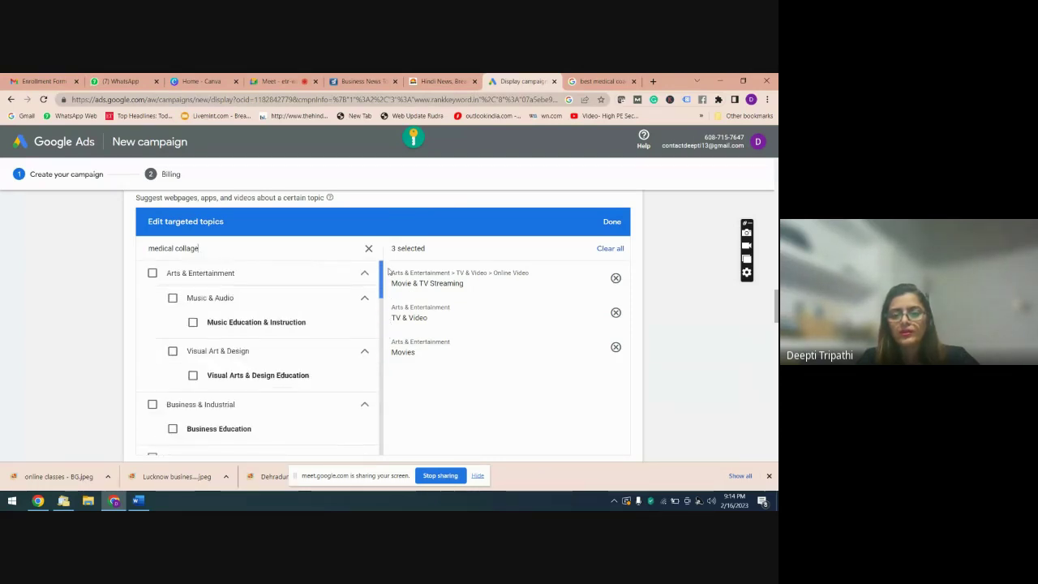
pyautogui.click(612, 223)
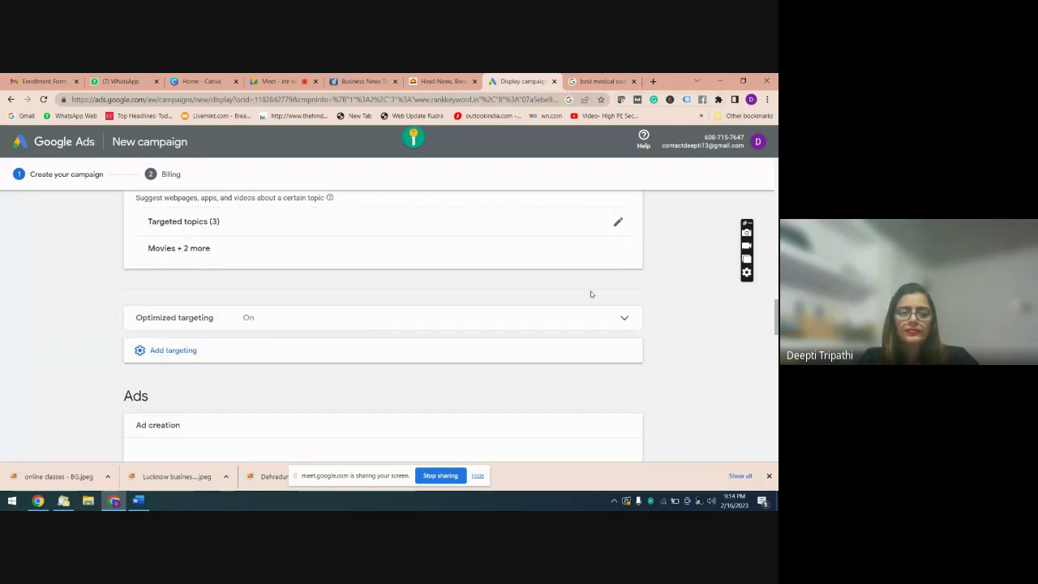
# - Add Placements targeting to the campaign and open its placement types for browsing
pyautogui.moveTo(776, 314); pyautogui.dragTo(776, 331)
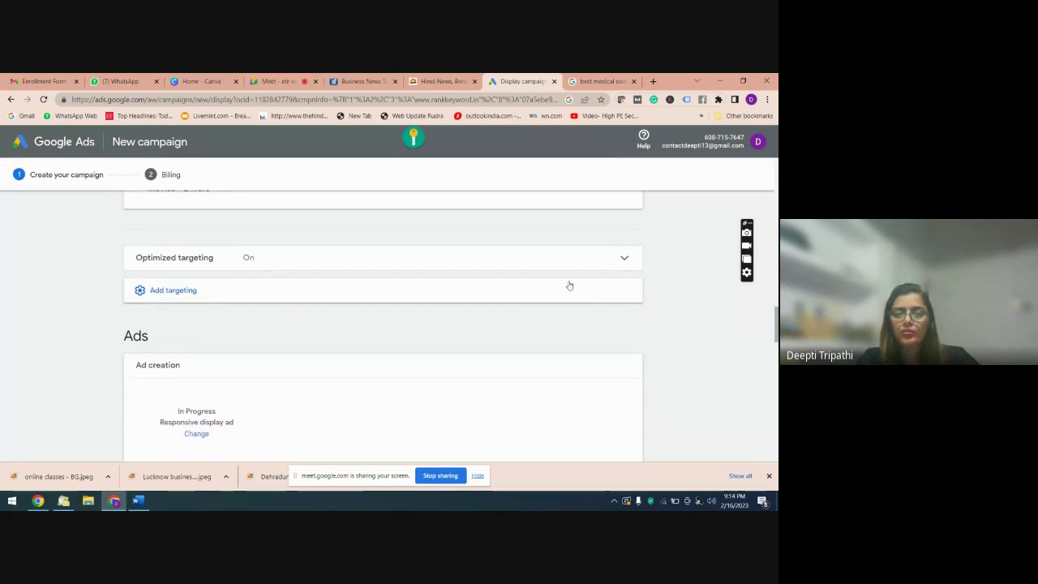
pyautogui.click(554, 292)
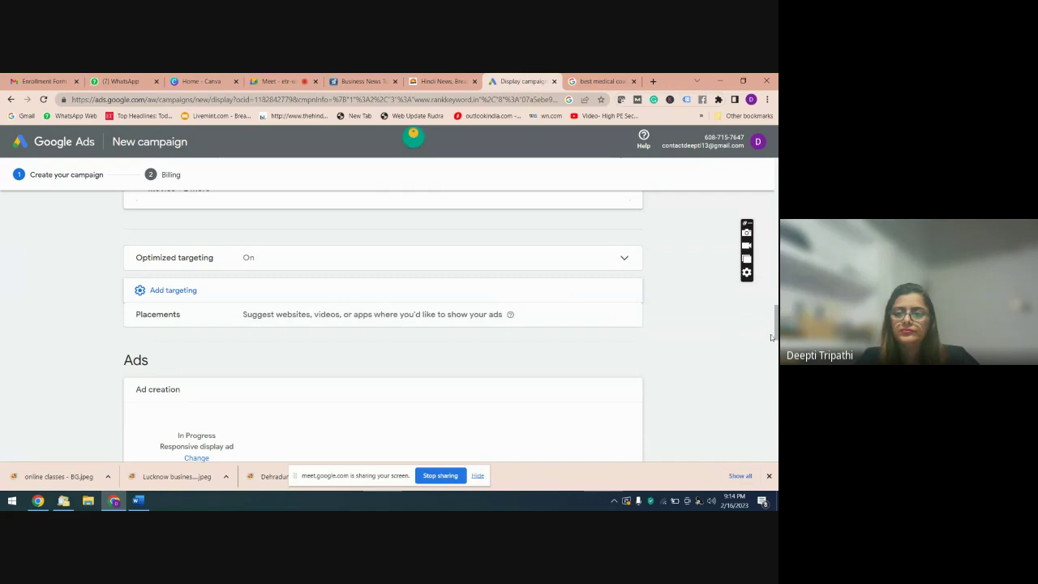
pyautogui.moveTo(776, 329); pyautogui.dragTo(776, 331)
pyautogui.hotkey('alt', 'Tab')
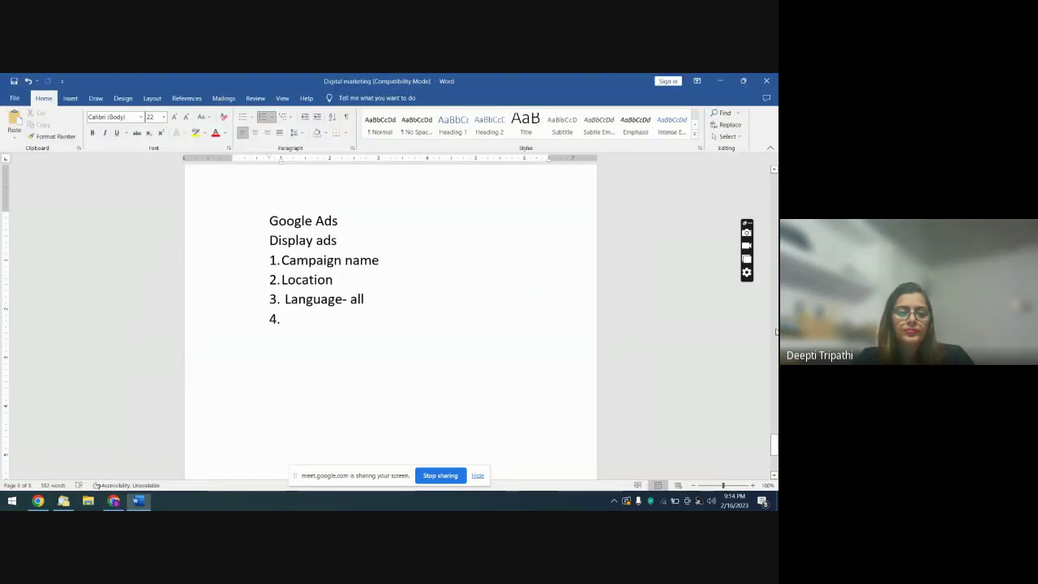
pyautogui.hotkey('alt', 'Tab')
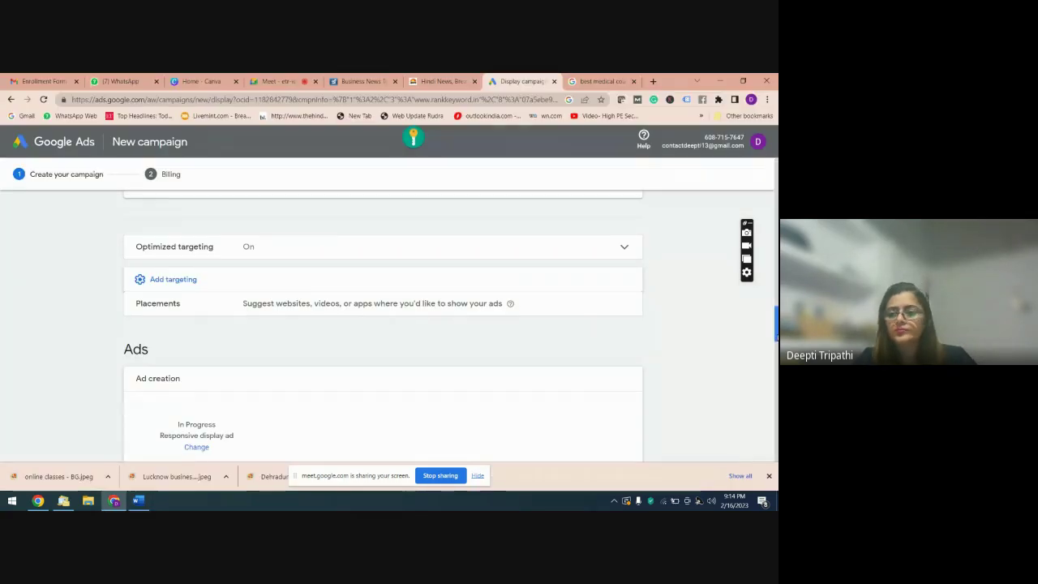
pyautogui.moveTo(776, 331)
pyautogui.mouseDown()
pyautogui.moveTo(776, 292)
pyautogui.moveTo(777, 327)
pyautogui.mouseUp()
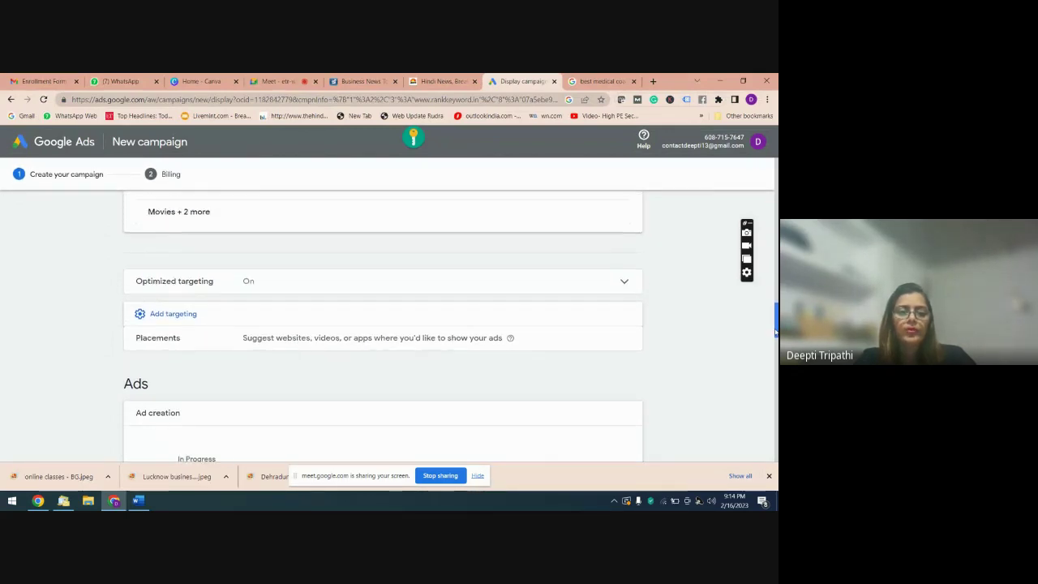
pyautogui.click(444, 342)
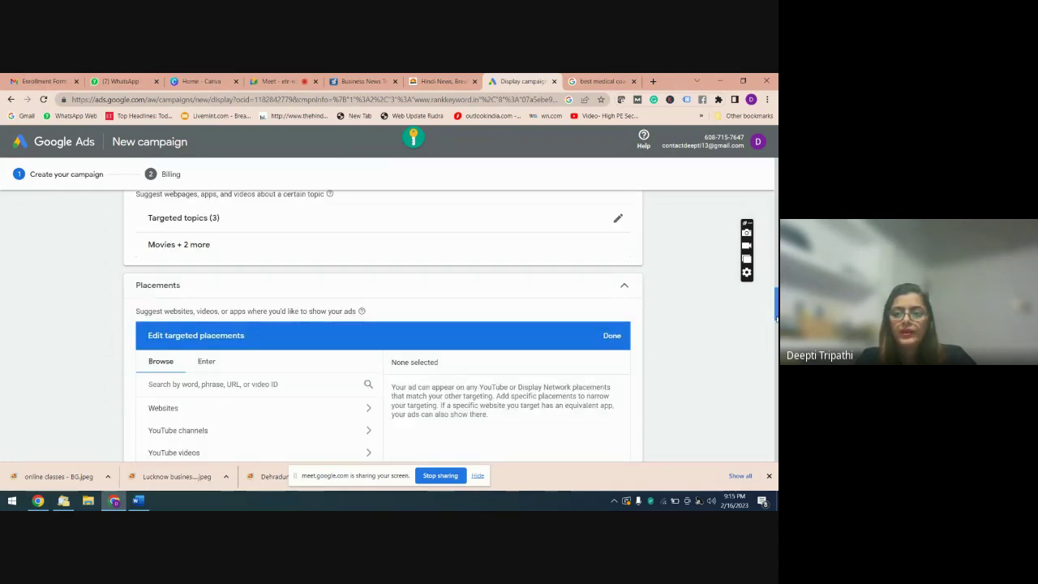
pyautogui.moveTo(776, 312); pyautogui.dragTo(776, 325)
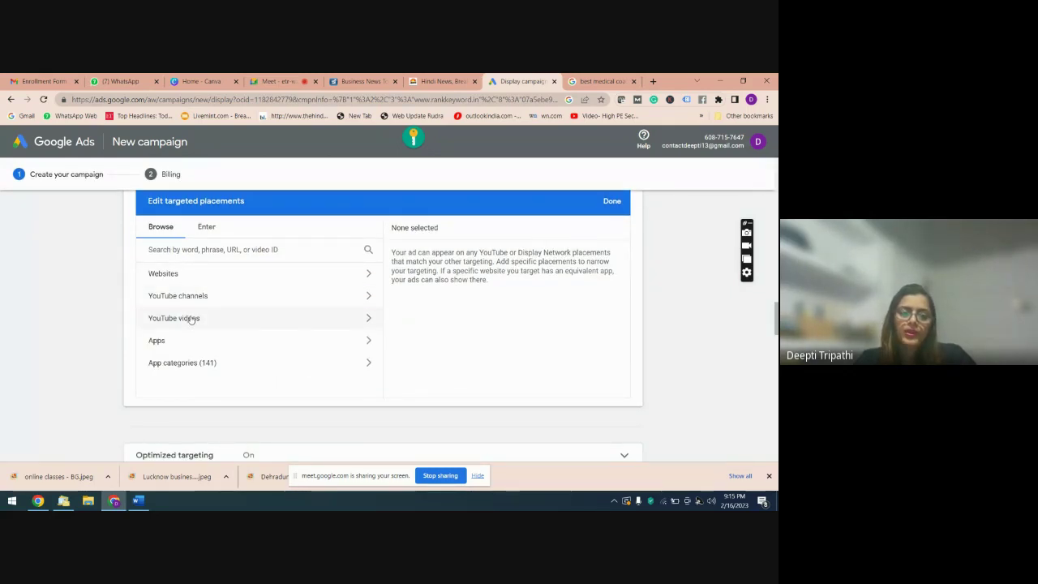
# - Search the app placements for "voot" and select the Voot app from the Apple App Store
pyautogui.click(162, 340)
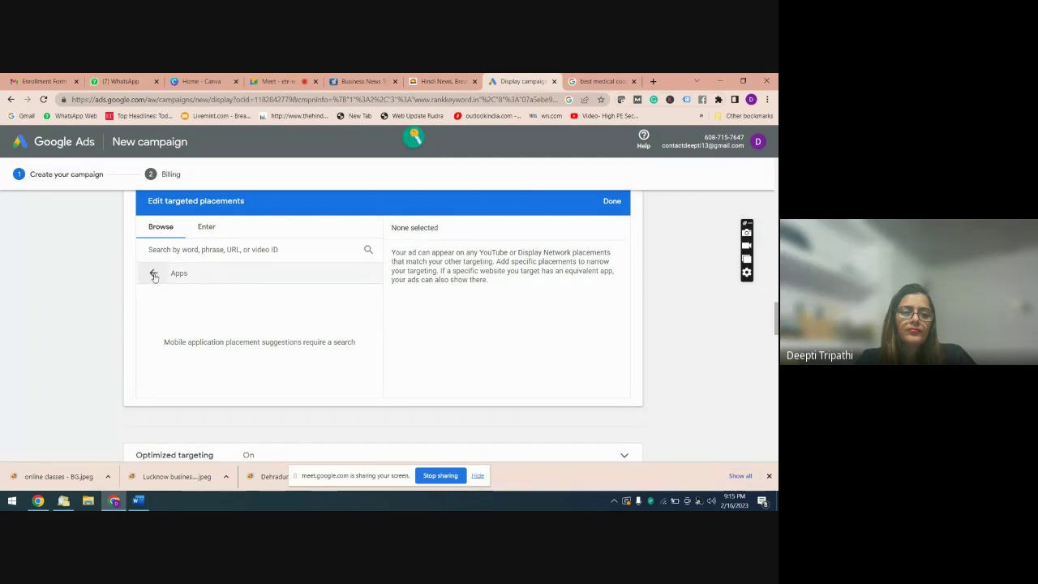
pyautogui.click(201, 250)
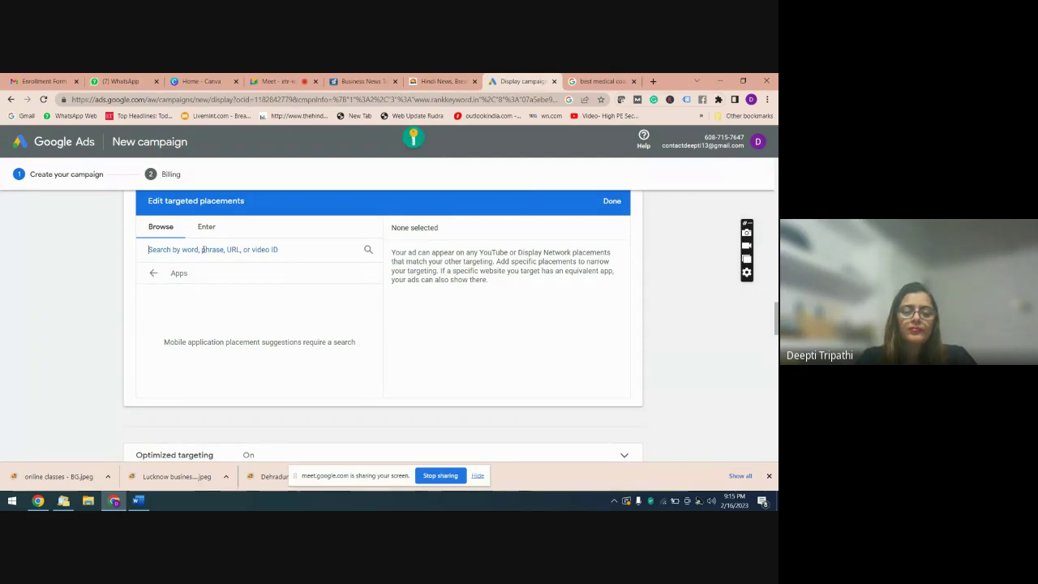
pyautogui.write('voot')
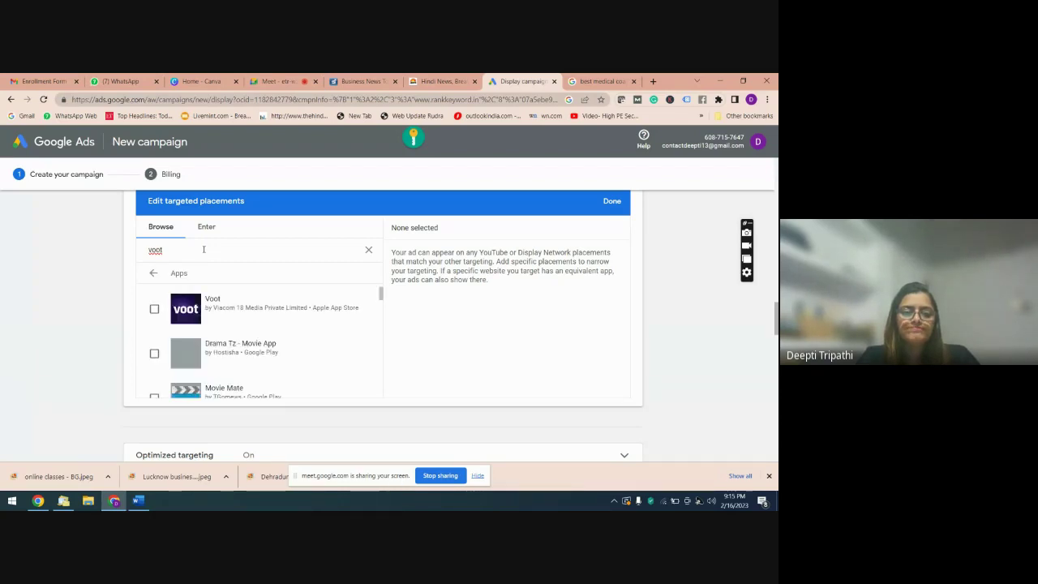
pyautogui.click(154, 309)
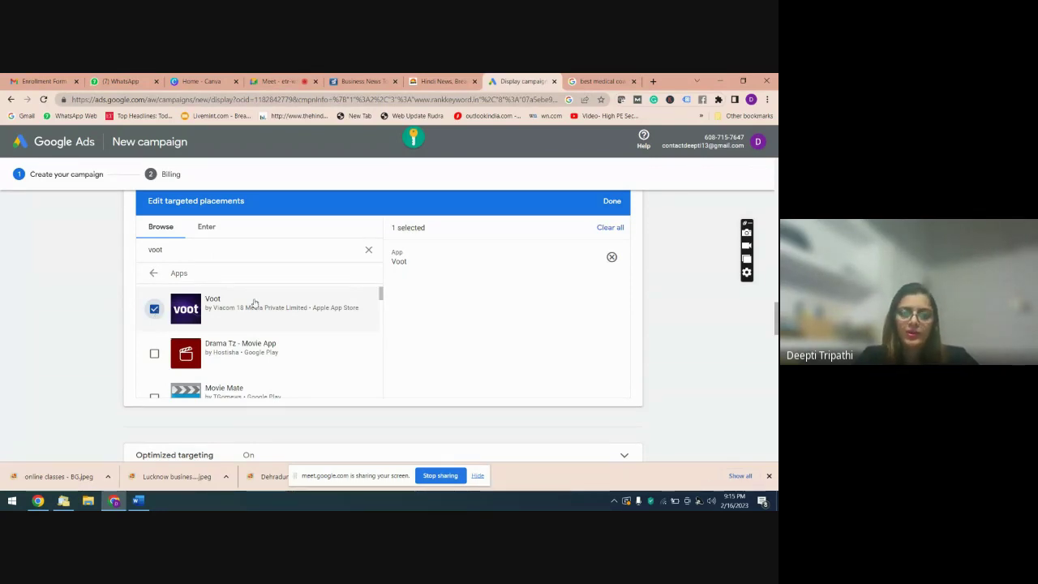
pyautogui.scroll(-1, 381, 299)
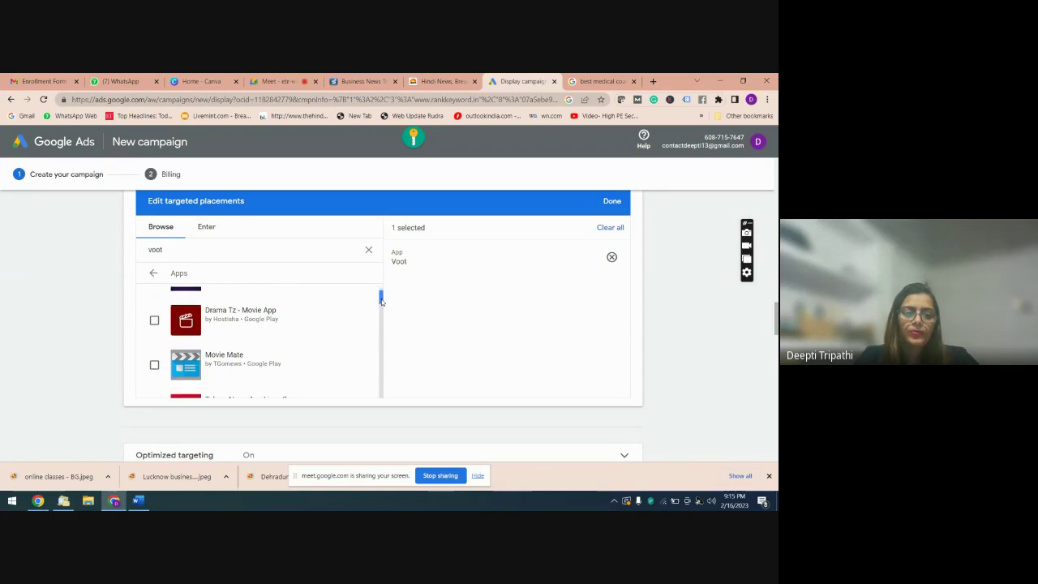
pyautogui.scroll(1, 382, 299)
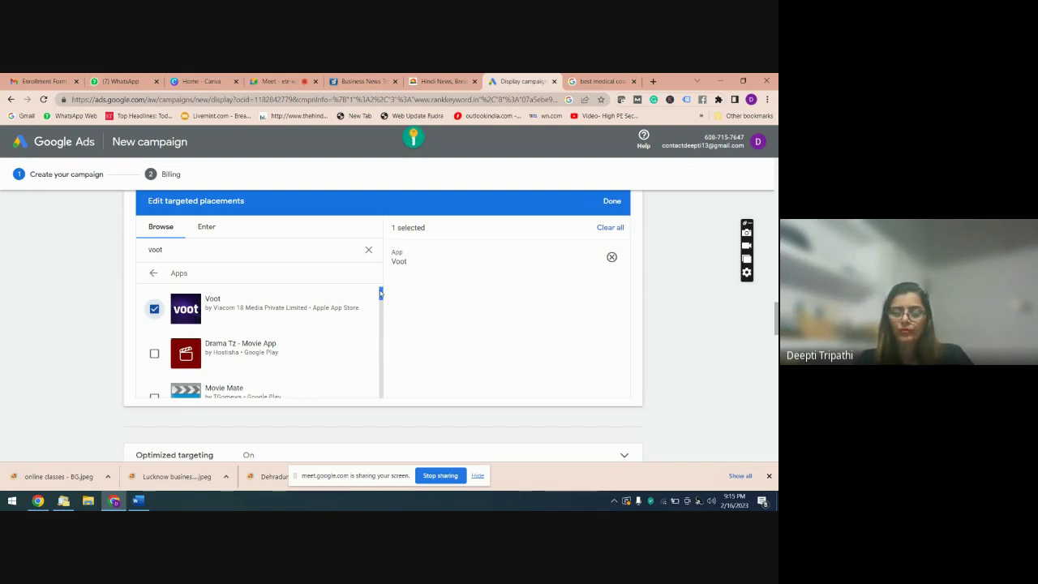
# - Save the targeted placements selection with the Voot app
pyautogui.moveTo(381, 293)
pyautogui.mouseDown()
pyautogui.moveTo(381, 336)
pyautogui.moveTo(376, 289)
pyautogui.mouseUp()
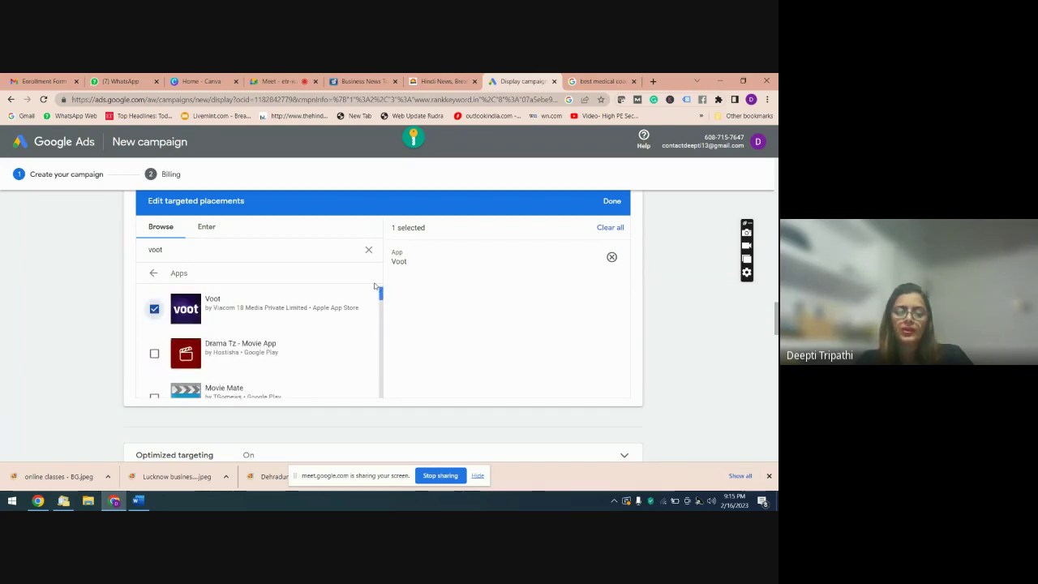
pyautogui.click(614, 202)
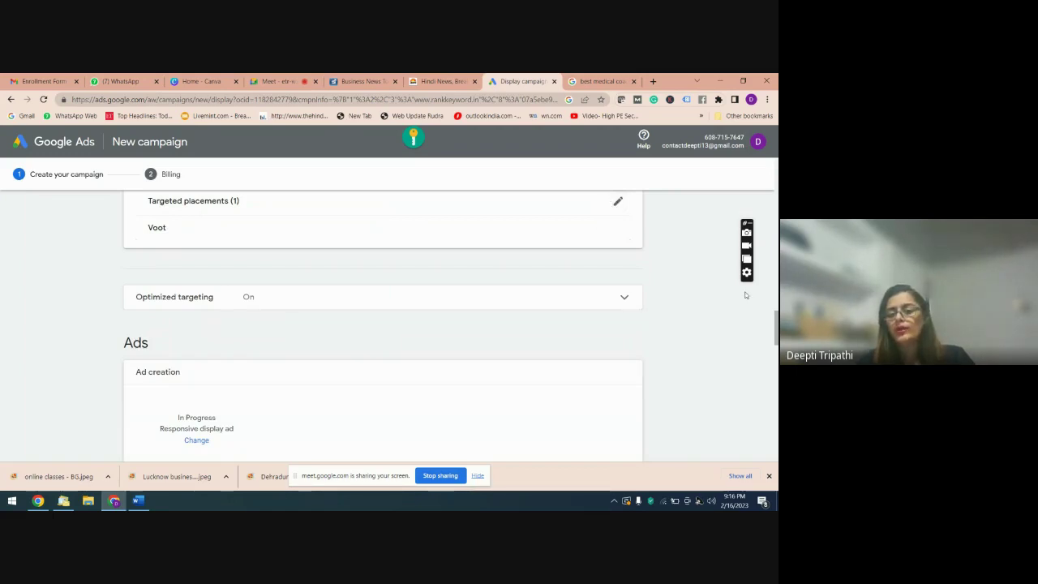
# - Check the campaign's budget section, switch to the Word notes and write "budget" after "Language- all"
pyautogui.moveTo(776, 332); pyautogui.dragTo(773, 257)
pyautogui.hotkey('alt', 'Tab')
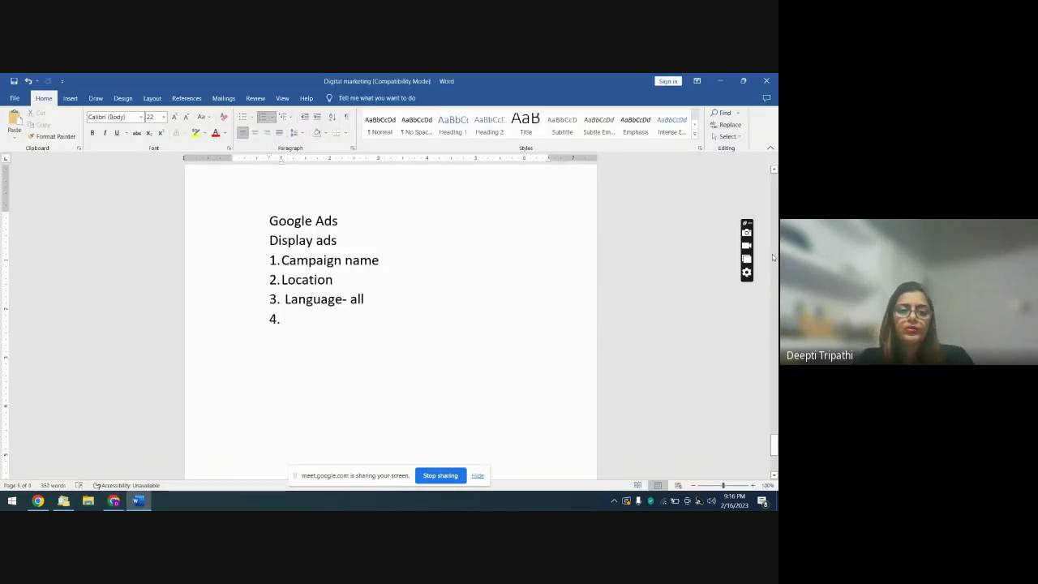
pyautogui.hotkey('alt', 'Tab')
pyautogui.moveTo(775, 254); pyautogui.dragTo(774, 229)
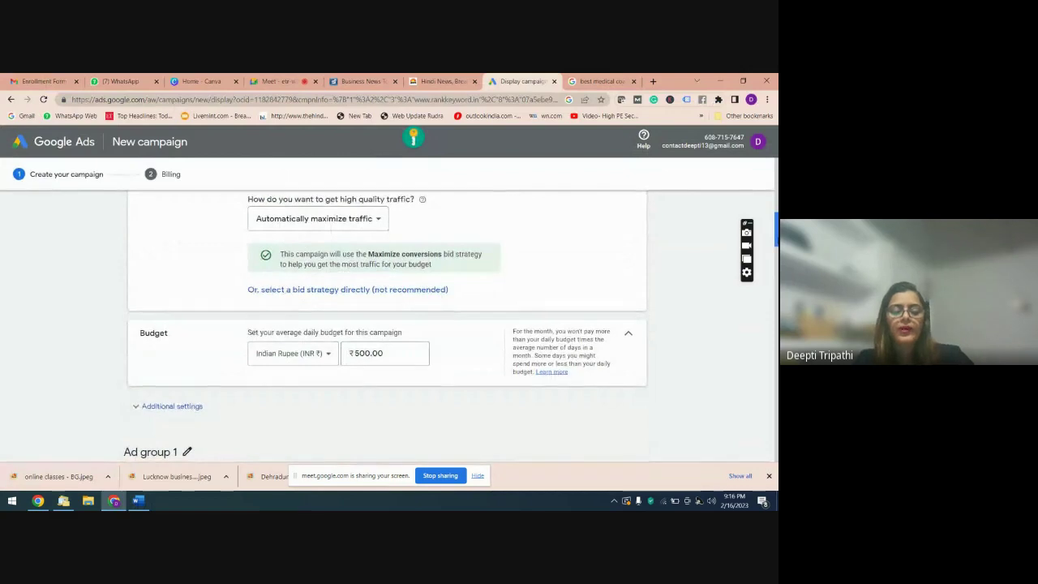
pyautogui.hotkey('alt', 'Tab')
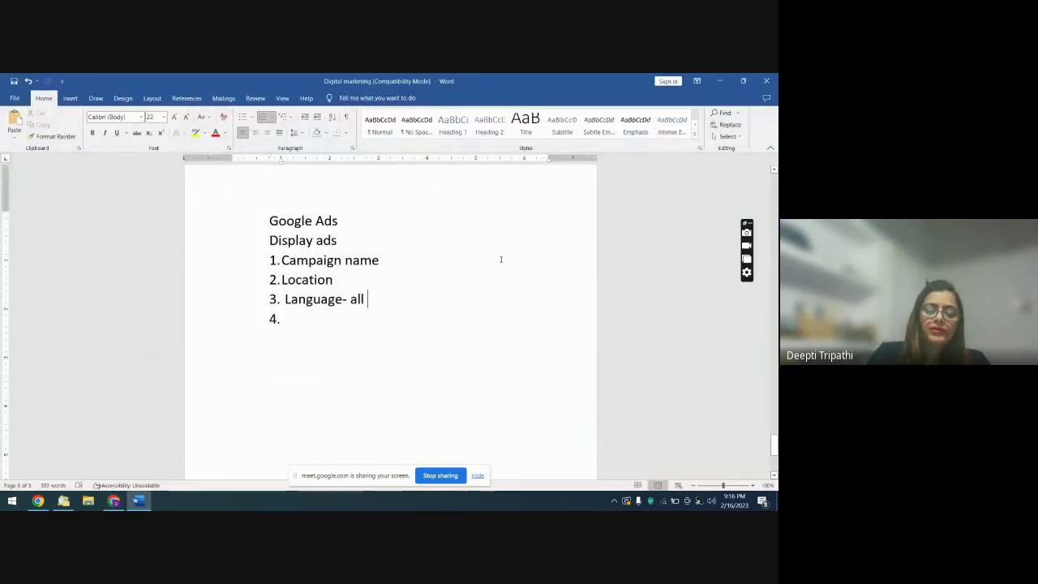
pyautogui.write('bud')
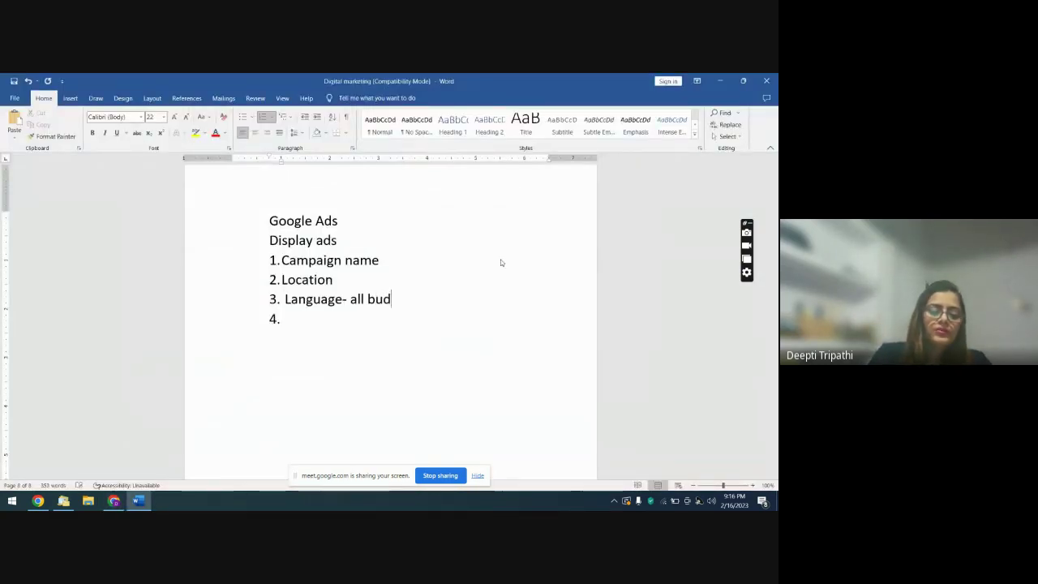
pyautogui.write('get')
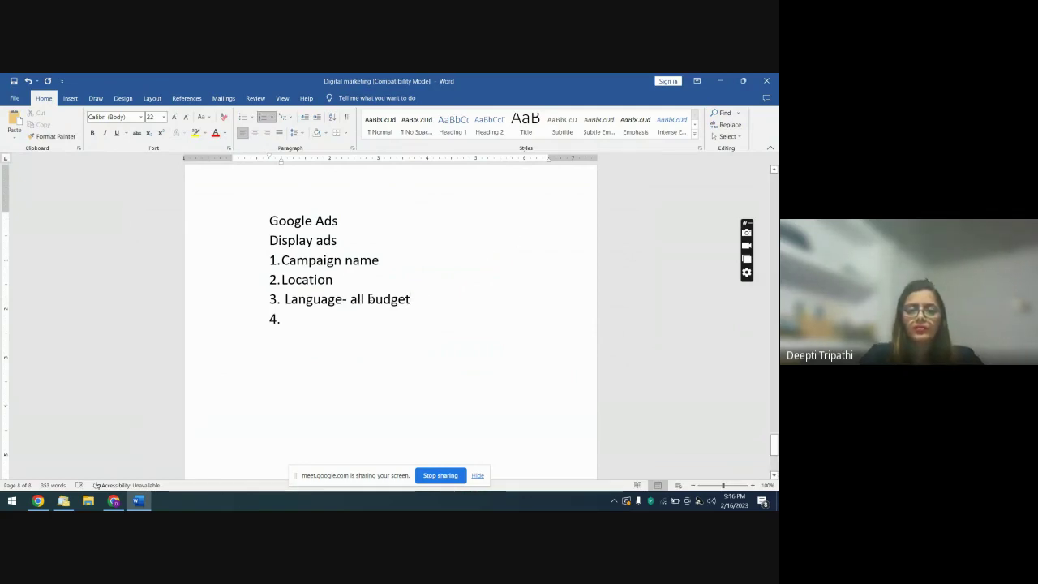
# - Move the word "budget" from item 3 into numbered item 4 and remove the empty item 5
pyautogui.moveTo(369, 299); pyautogui.dragTo(440, 301)
pyautogui.hotkey('ctrl', 'c')
pyautogui.press('BackSpace')
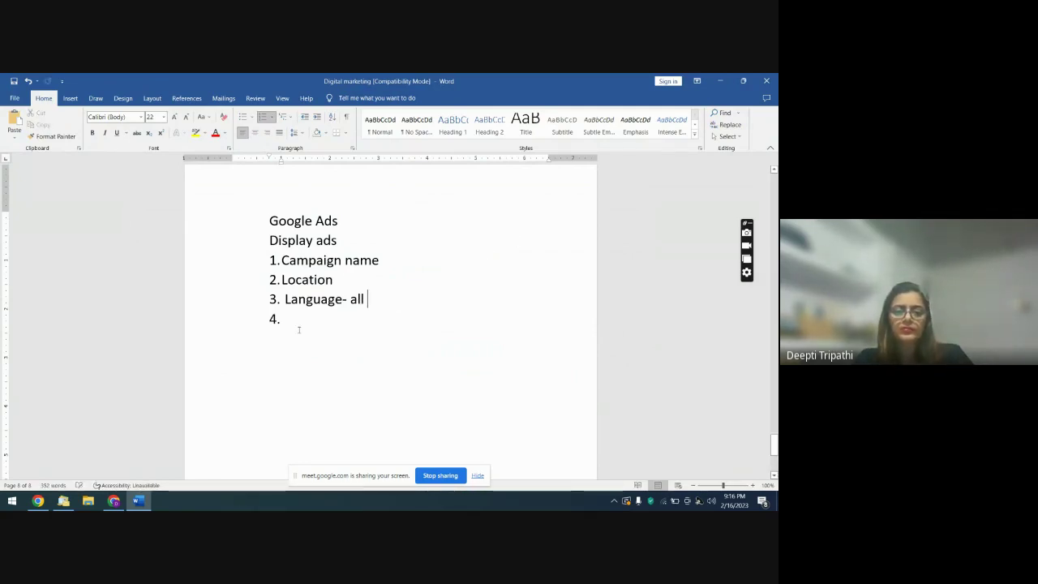
pyautogui.click(284, 321)
pyautogui.hotkey('ctrl', 'v')
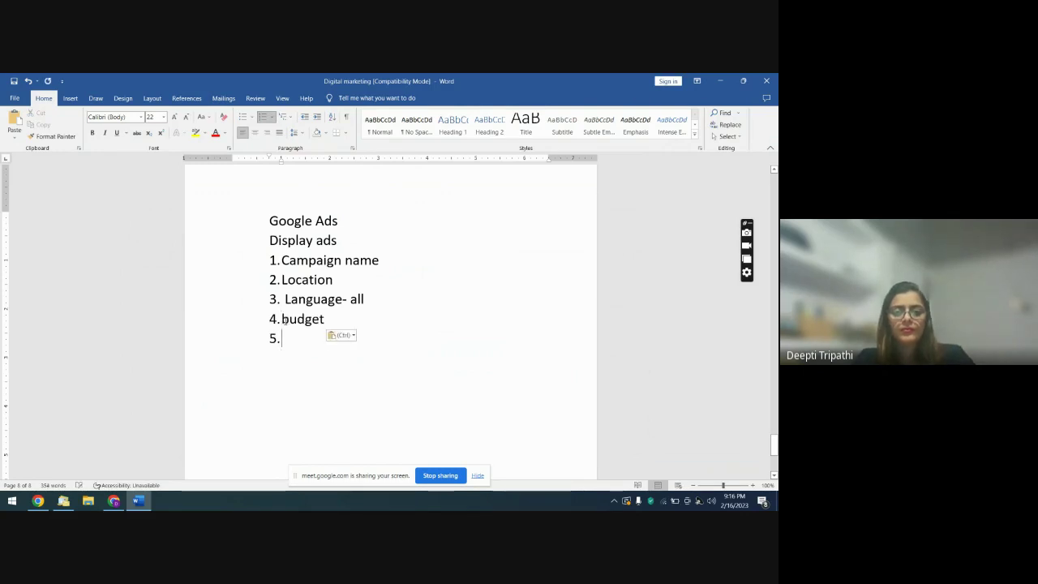
pyautogui.press('BackSpace')
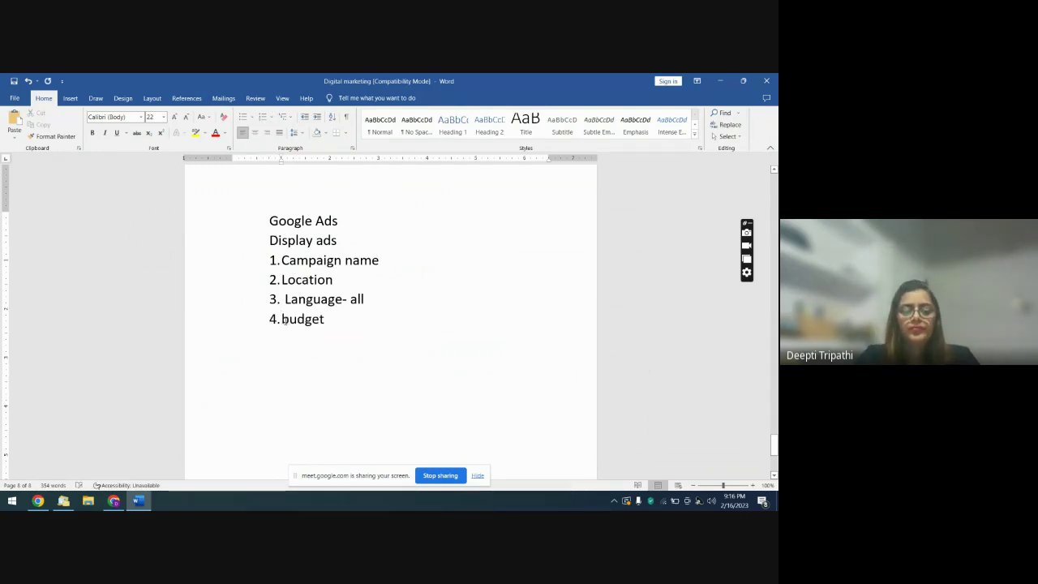
# - Check the section following the budget in Google Ads and add "Targeting" as item 5 of the Word notes
pyautogui.hotkey('alt', 'Tab')
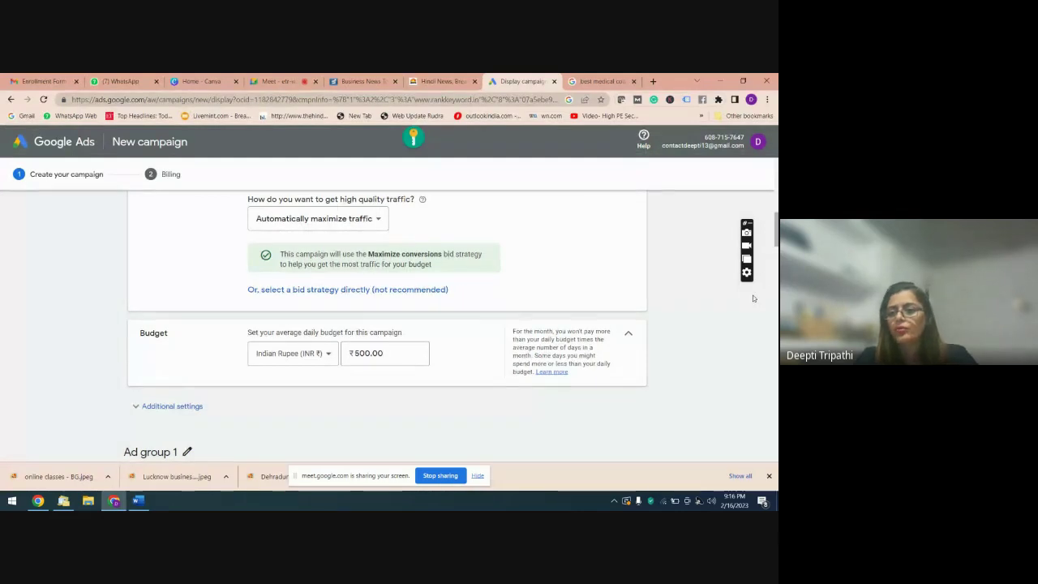
pyautogui.scroll(-3, 752, 298)
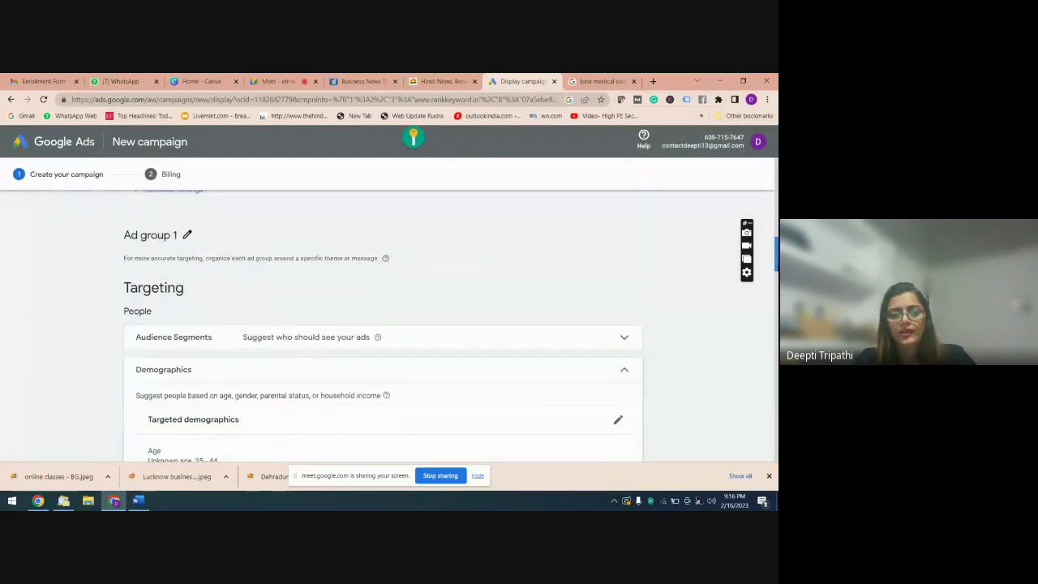
pyautogui.hotkey('alt', 'Tab')
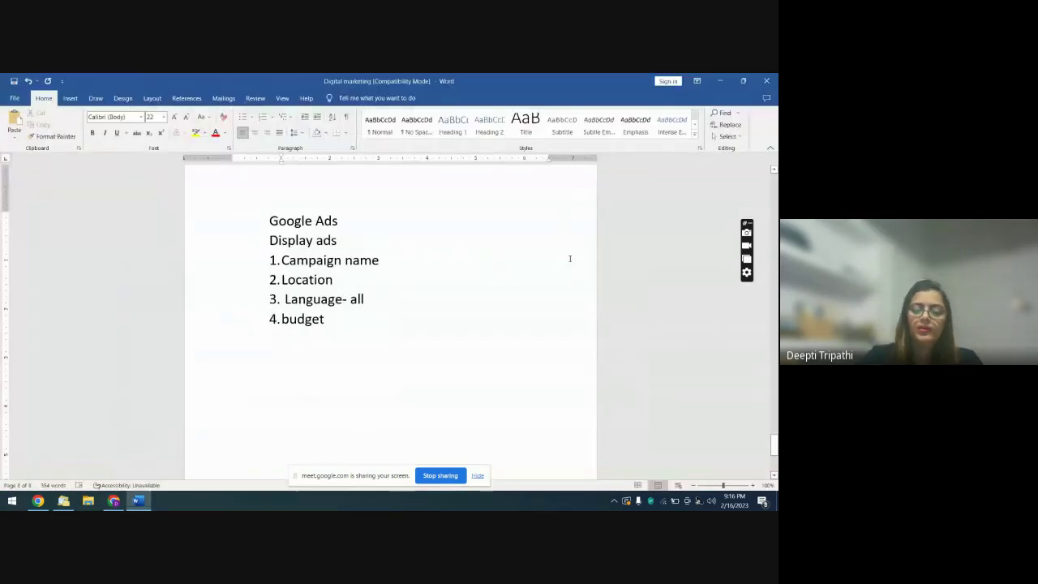
pyautogui.click(330, 319)
pyautogui.press('Return')
pyautogui.write('Ta')
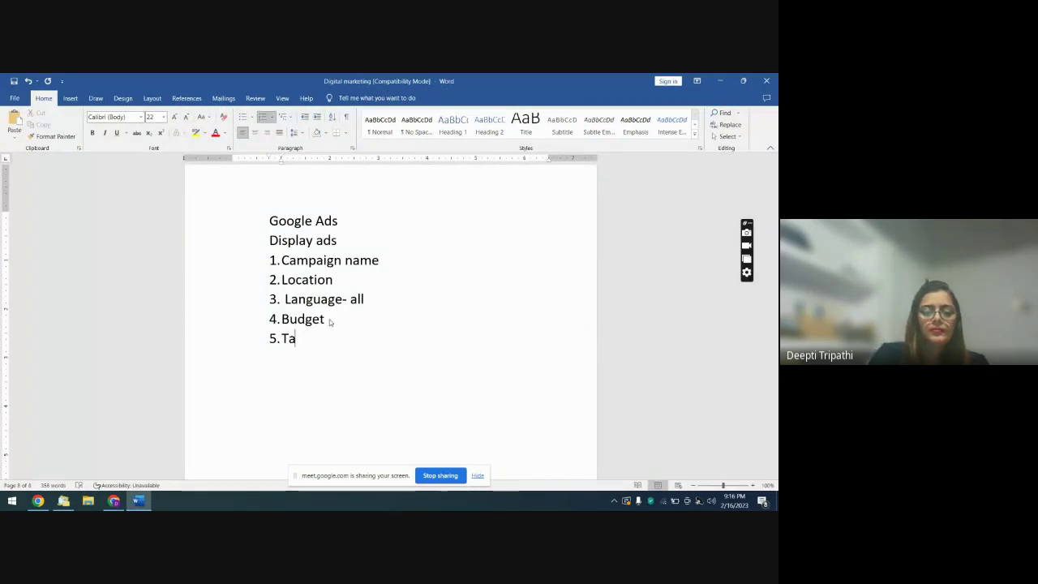
pyautogui.write('rget')
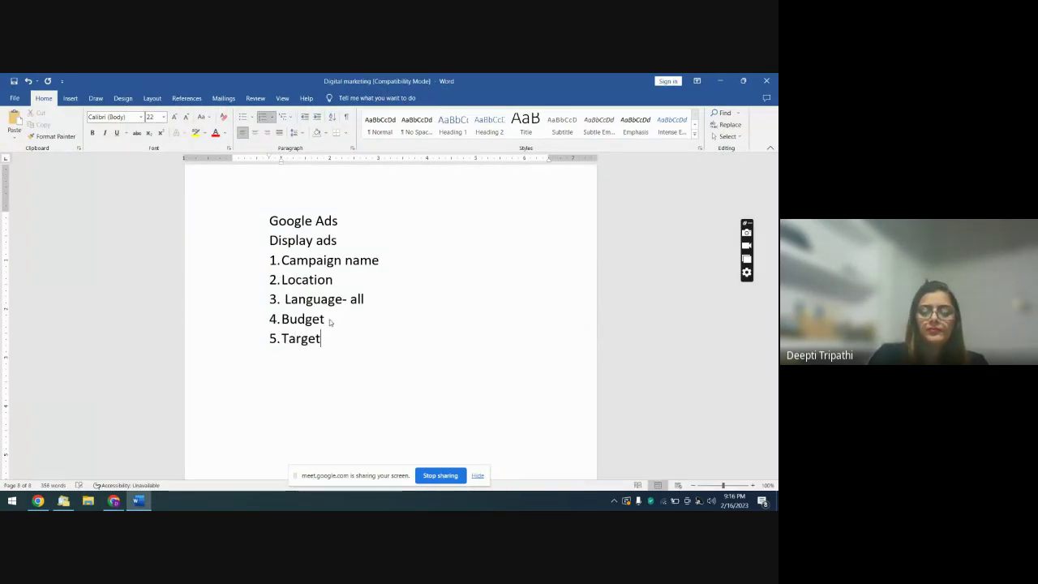
pyautogui.write('ing')
# - Switch back to the Google Ads campaign and collapse the Demographics, Keywords, Topics and Placements sections
pyautogui.hotkey('alt', 'Tab')
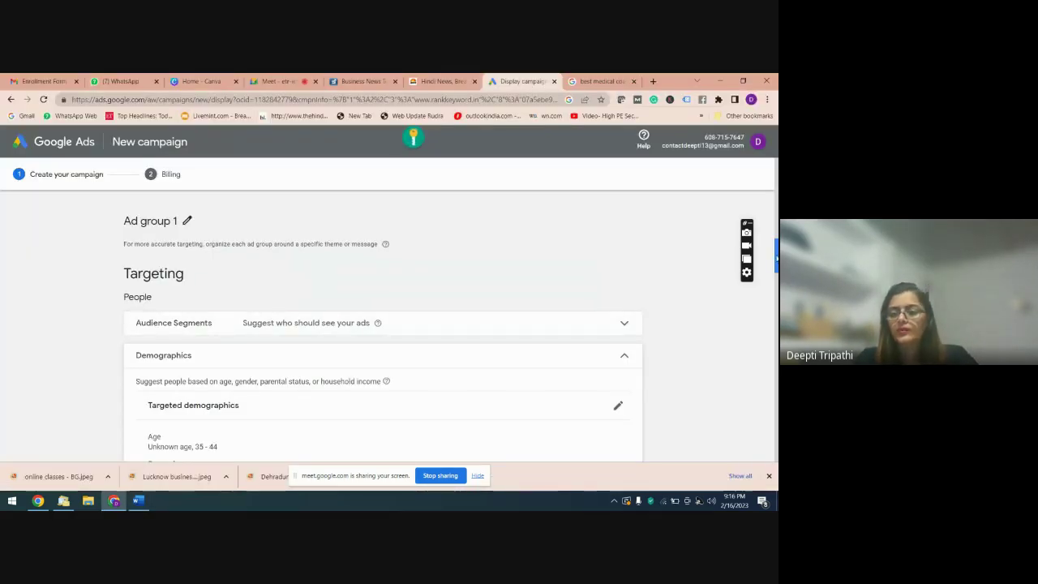
pyautogui.scroll(-2, 381, 325)
pyautogui.scroll(1, 381, 325)
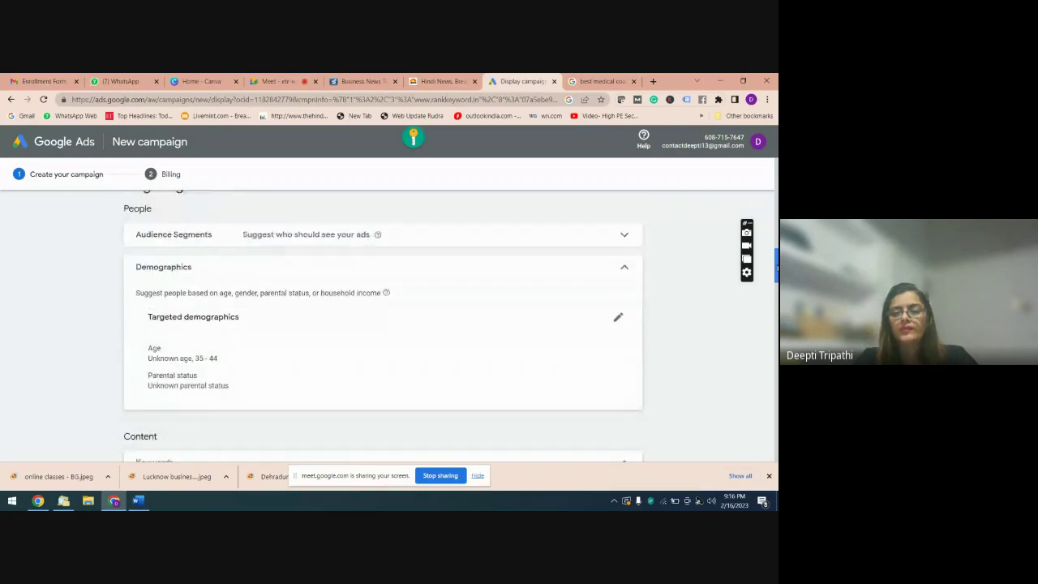
pyautogui.click(623, 268)
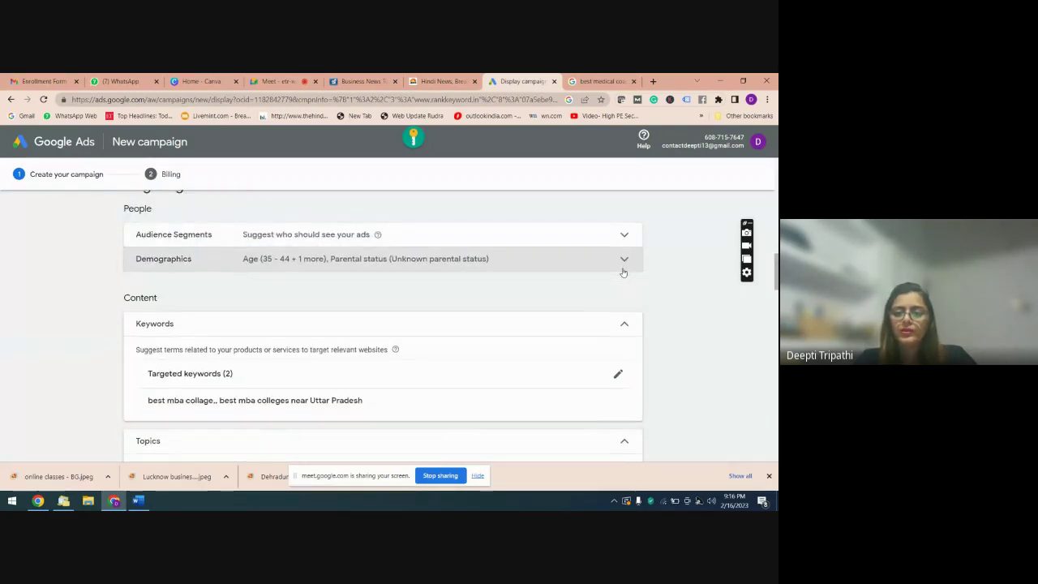
pyautogui.click(623, 328)
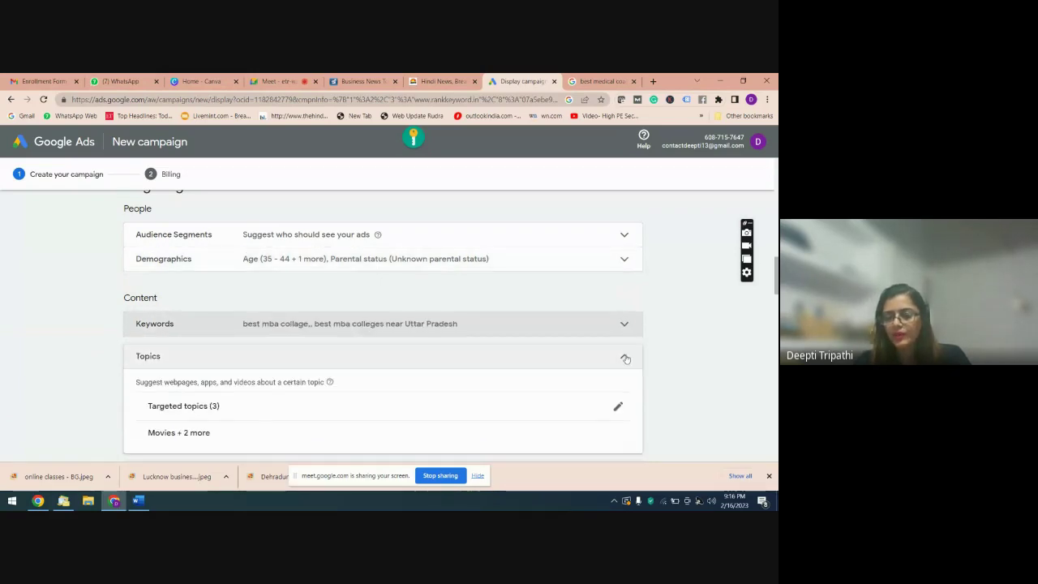
pyautogui.click(624, 353)
pyautogui.click(625, 383)
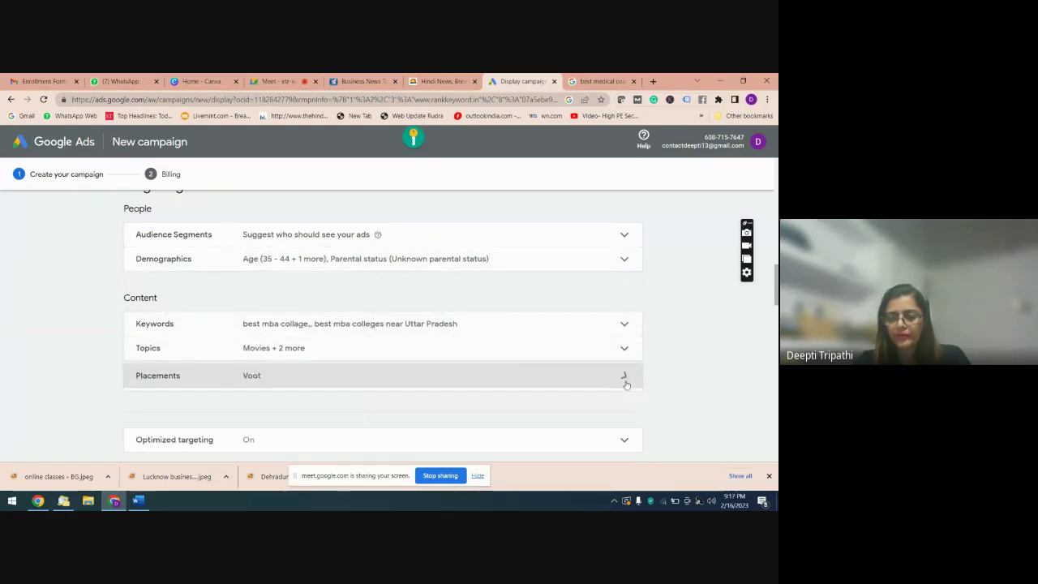
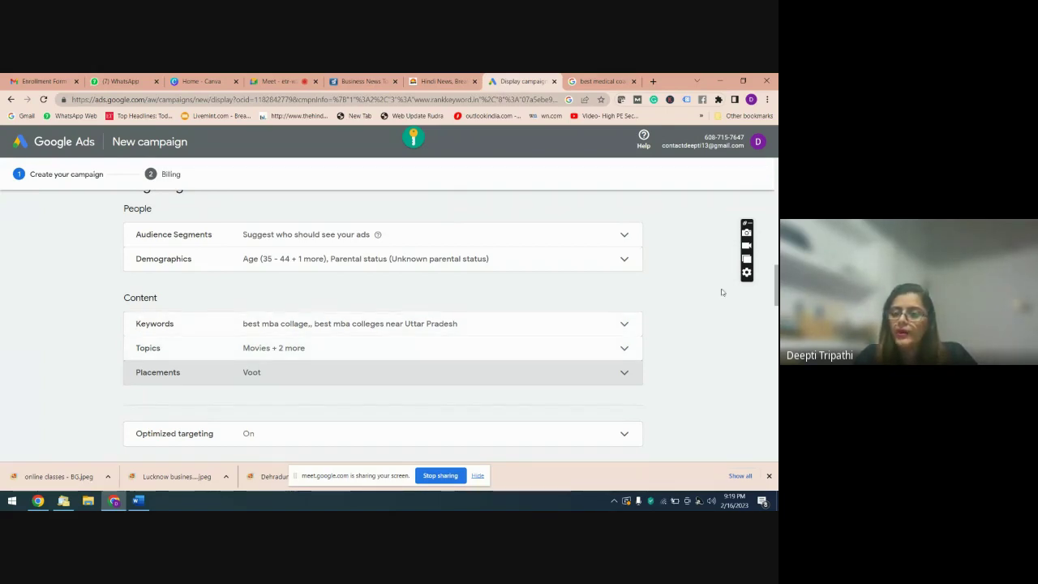
# - Expand the Optimized targeting section to examine its setting and collapse it again
pyautogui.scroll(-1, 776, 288)
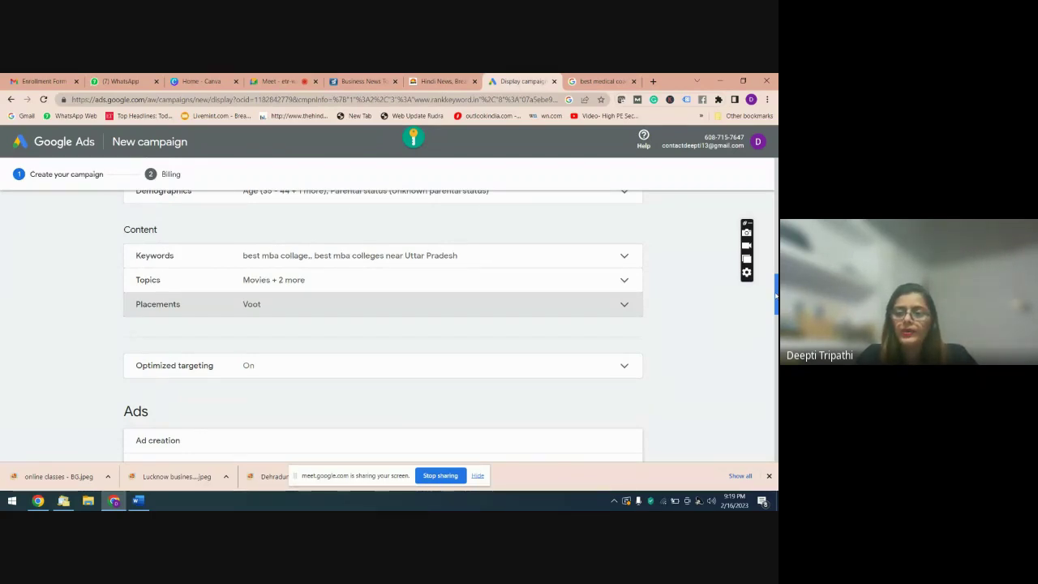
pyautogui.moveTo(776, 297); pyautogui.dragTo(776, 308)
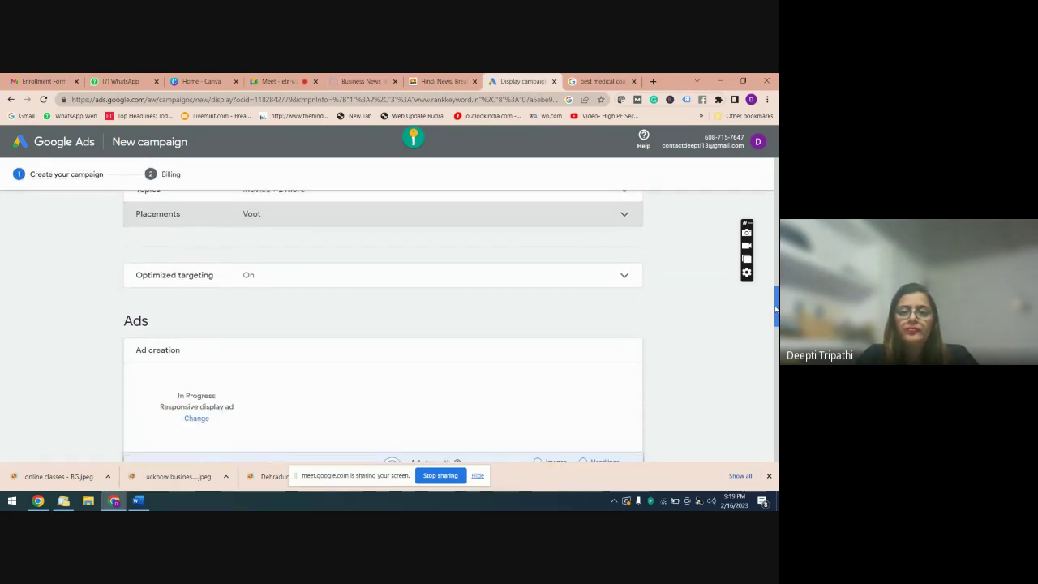
pyautogui.click(624, 277)
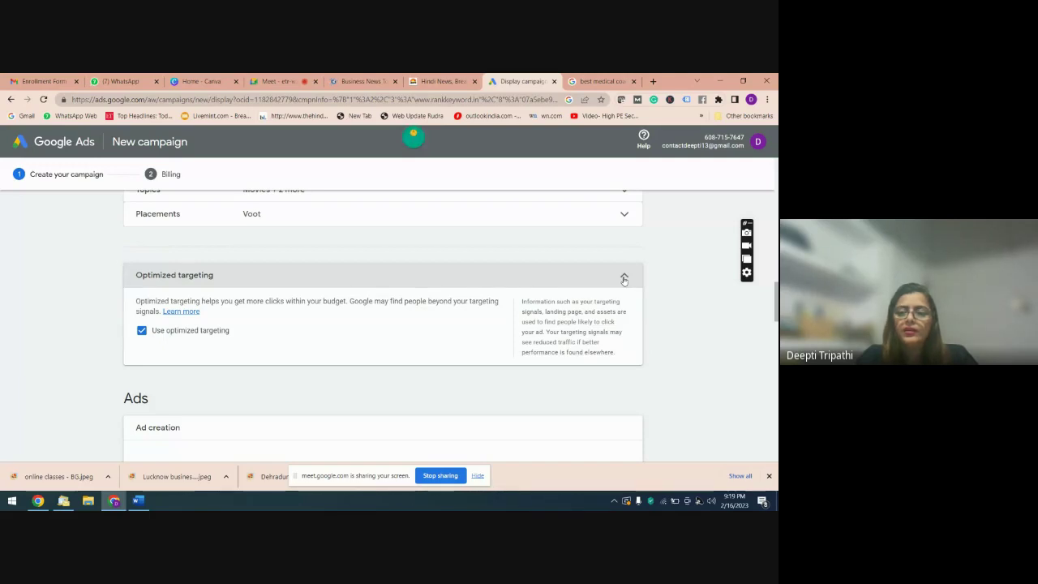
pyautogui.click(624, 278)
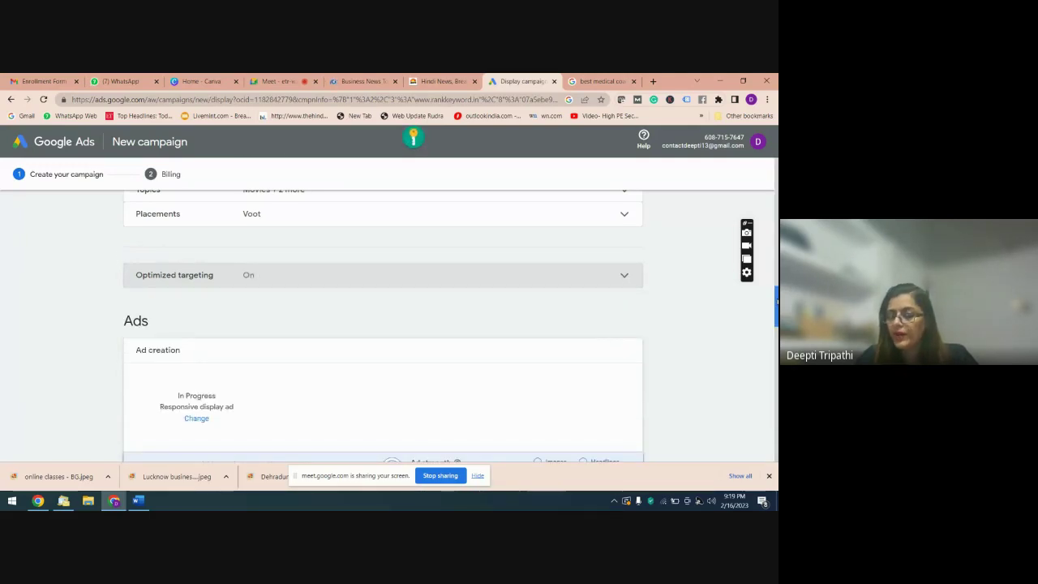
# - Review the Word checklist and examine the Ads section's responsive display ad creation area in Google Ads
pyautogui.moveTo(777, 300); pyautogui.dragTo(776, 306)
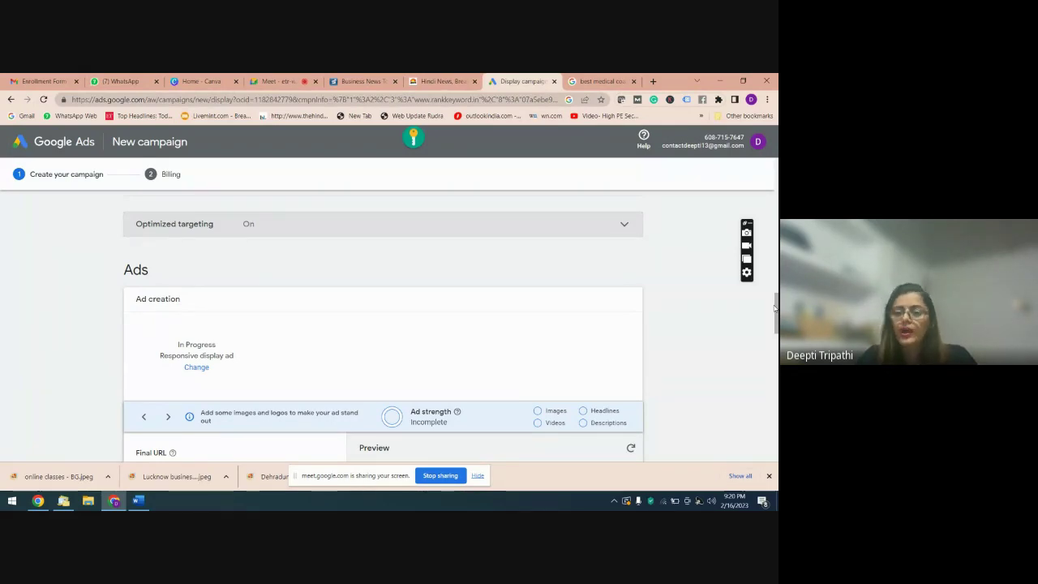
pyautogui.moveTo(774, 306)
pyautogui.mouseDown()
pyautogui.moveTo(775, 276)
pyautogui.moveTo(775, 339)
pyautogui.moveTo(775, 307)
pyautogui.mouseUp()
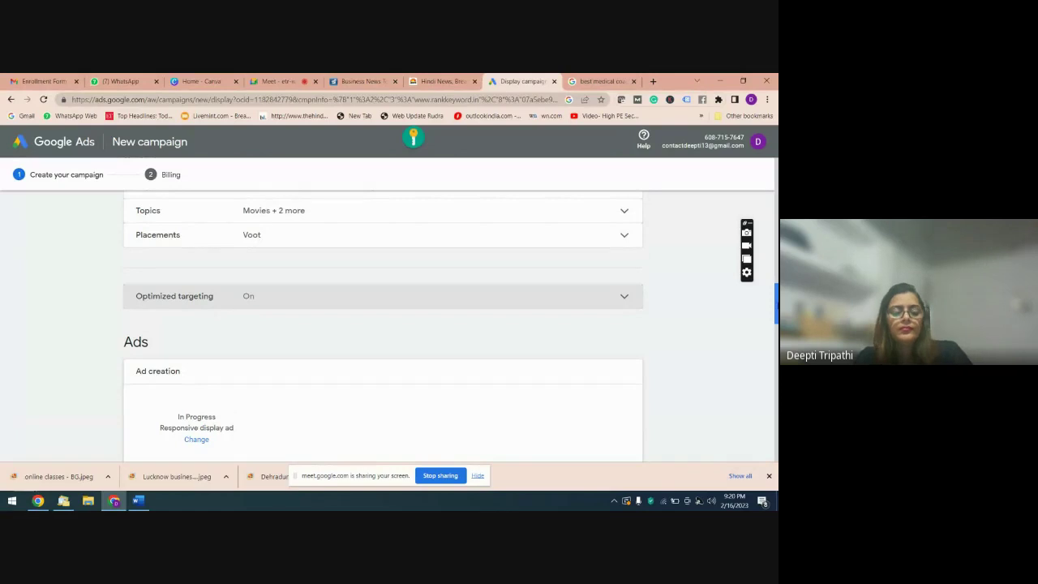
pyautogui.hotkey('alt', 'Tab')
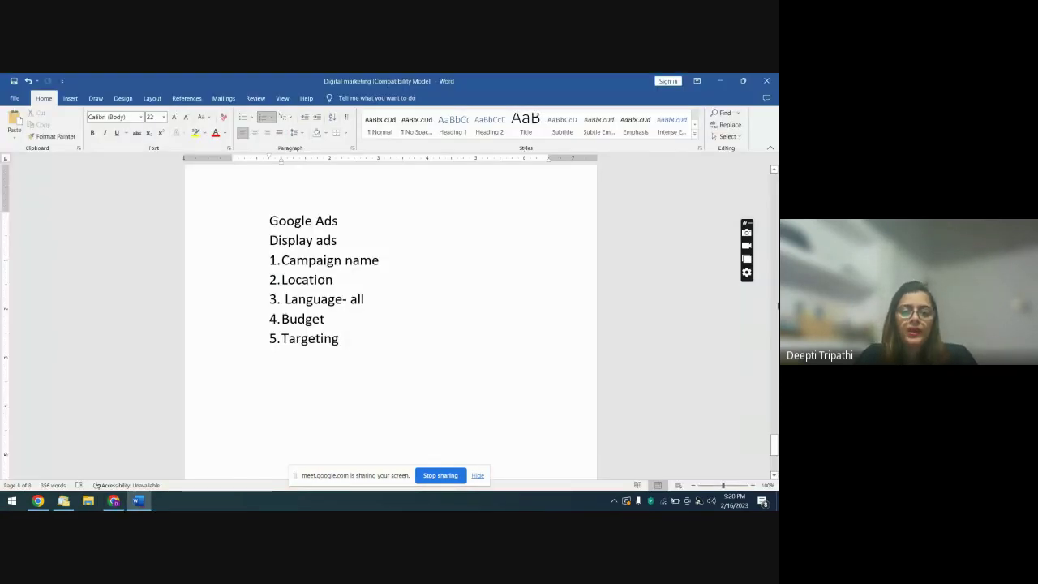
pyautogui.hotkey('alt', 'Tab')
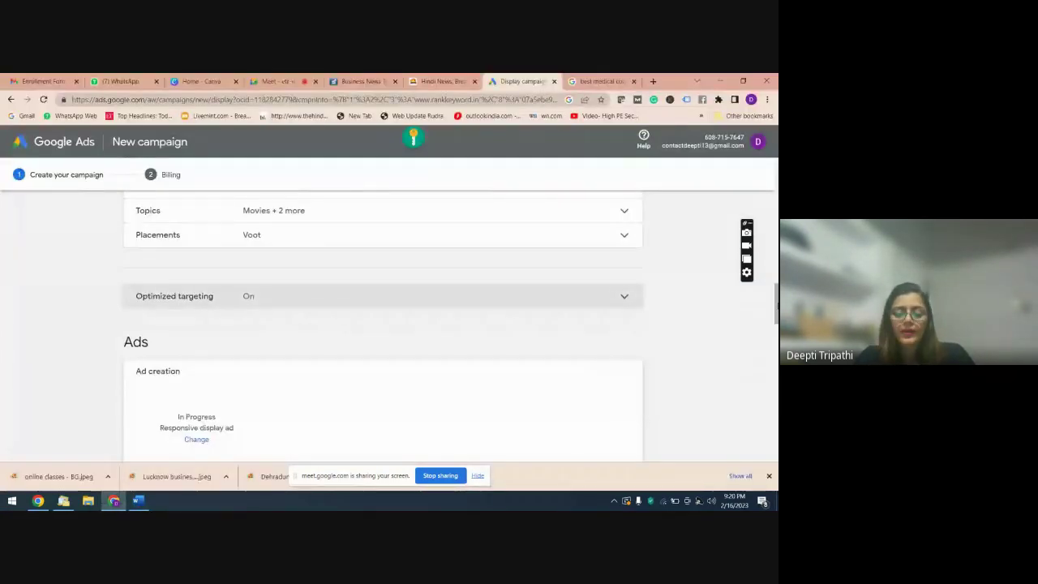
pyautogui.scroll(-2, 382, 325)
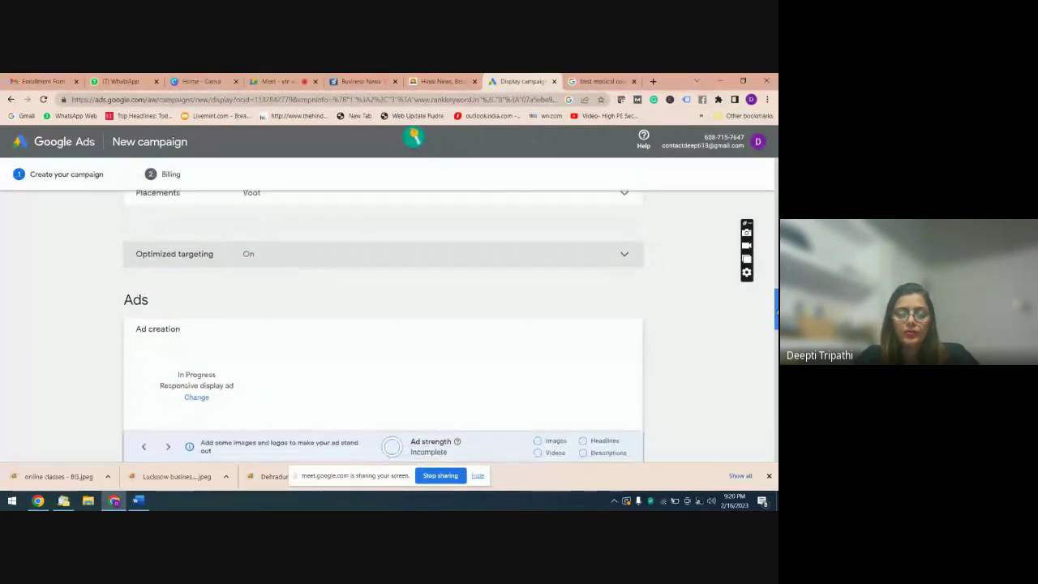
pyautogui.scroll(-2, 383, 324)
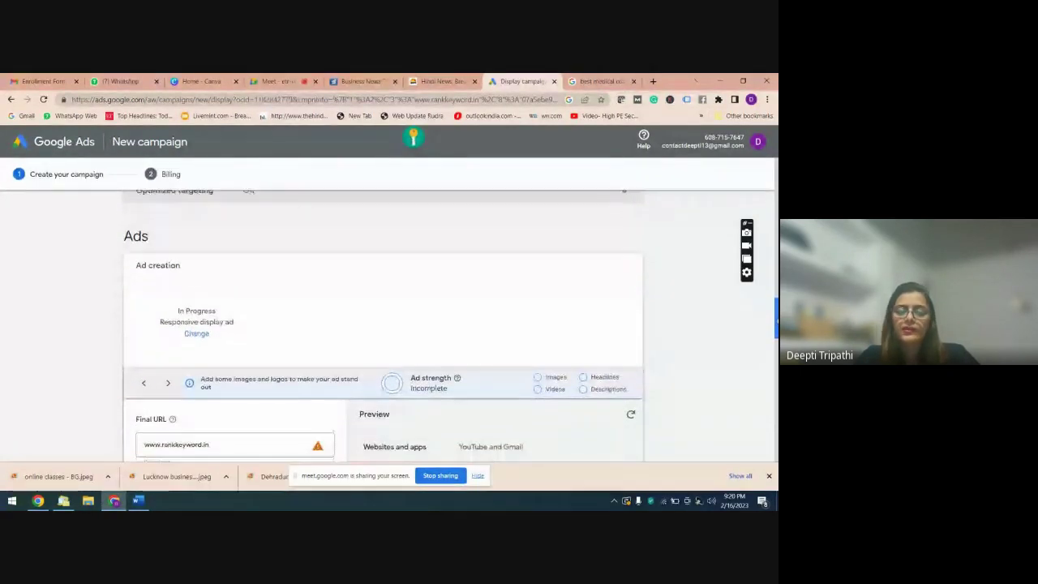
# - Review the responsive display ad's creation form, down to the Final URL warning and the business name field
pyautogui.scroll(-1, 383, 324)
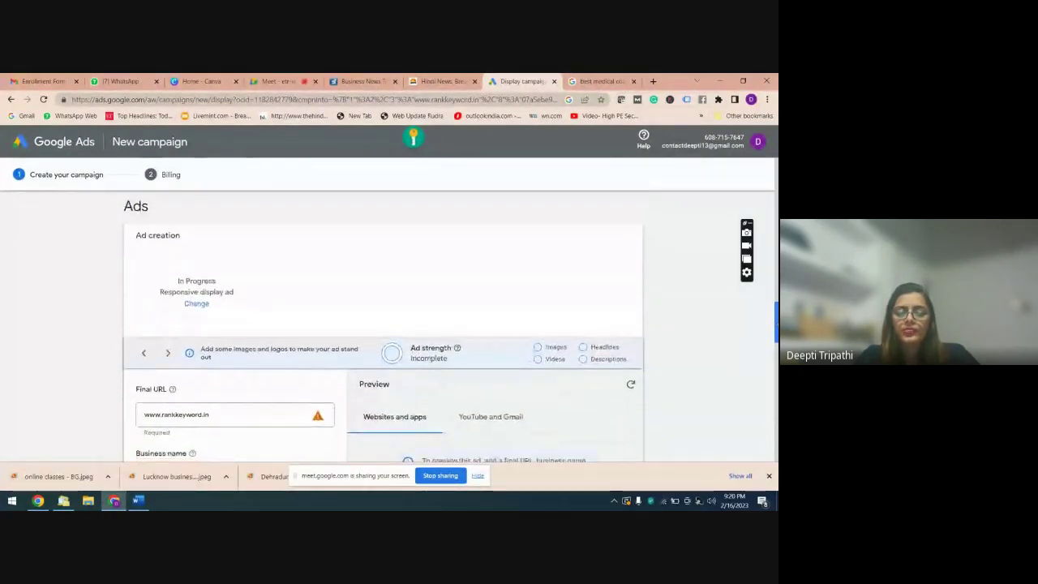
pyautogui.scroll(-1, 383, 325)
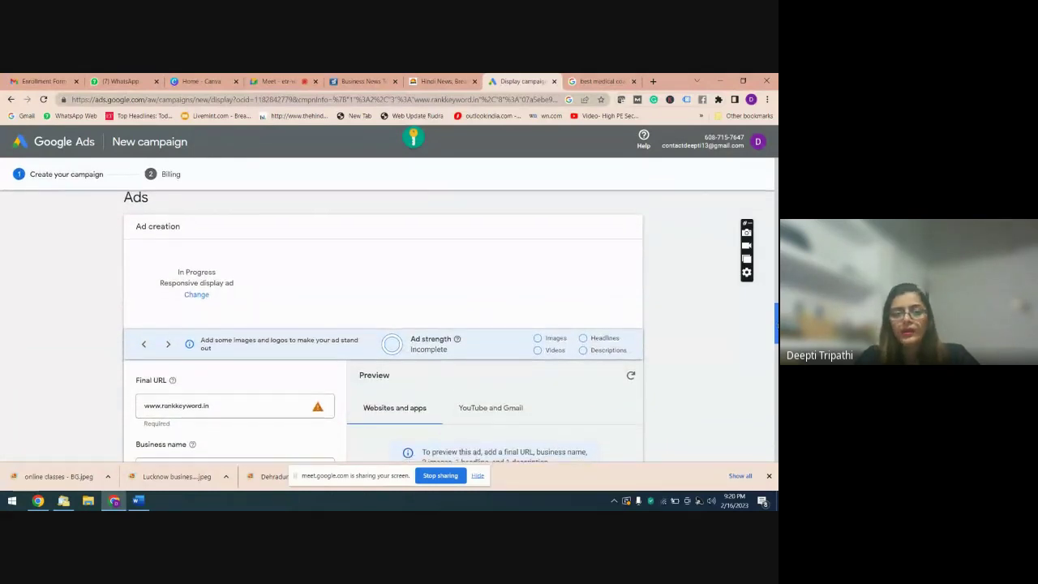
pyautogui.scroll(-1, 382, 324)
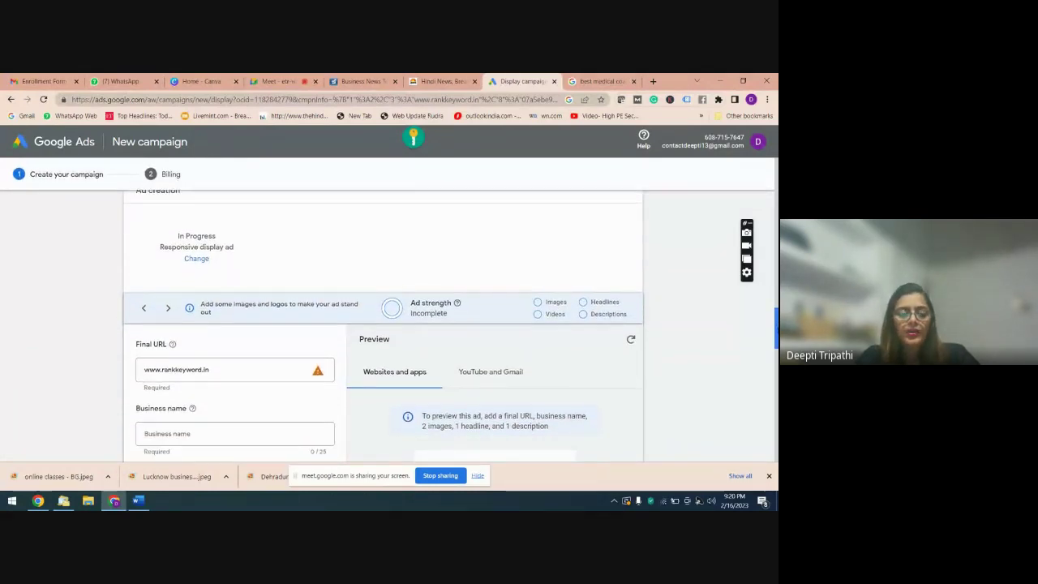
pyautogui.scroll(-1, 383, 324)
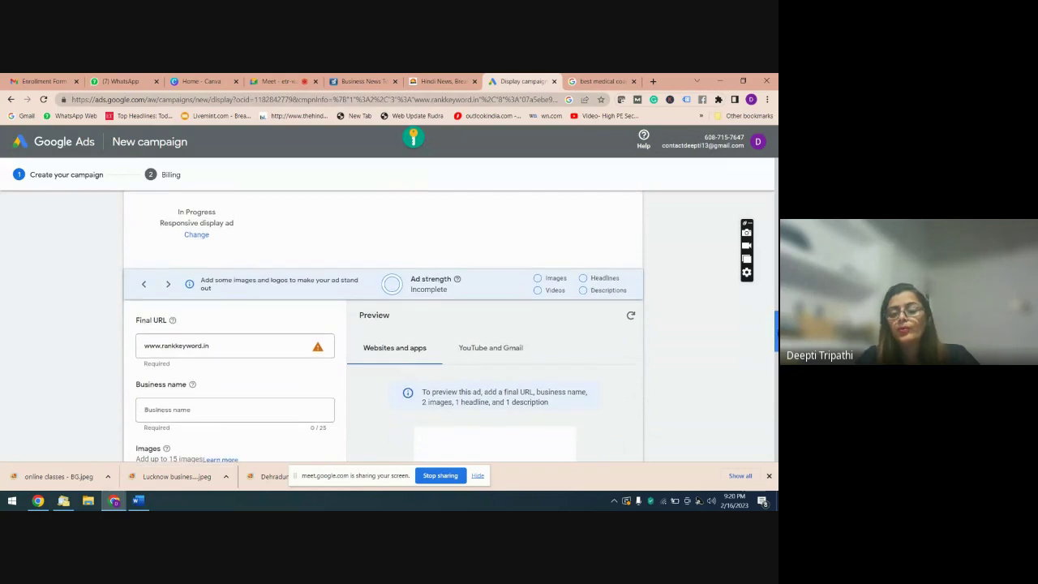
pyautogui.scroll(1, 383, 324)
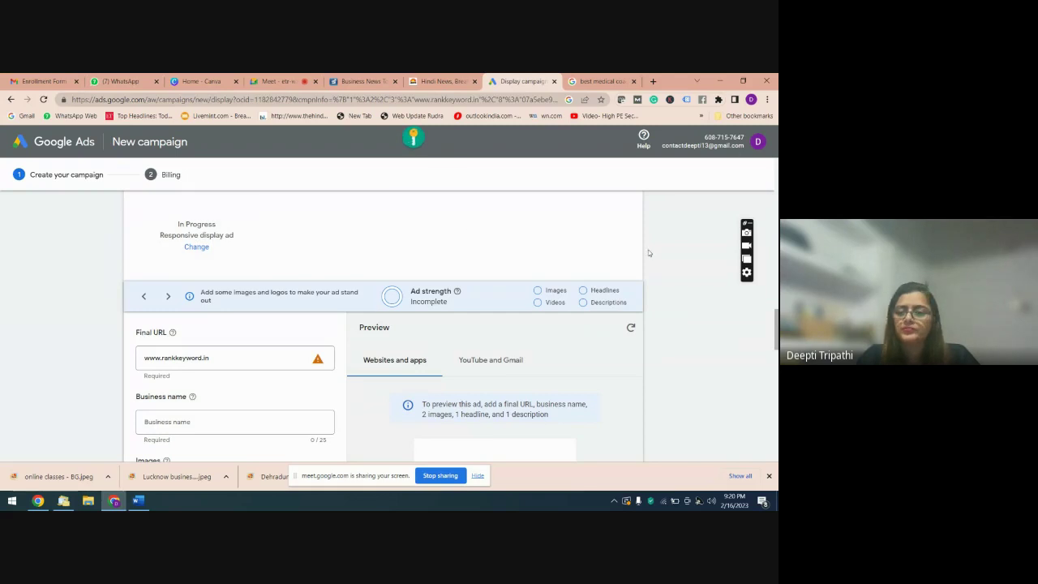
pyautogui.scroll(-2, 450, 324)
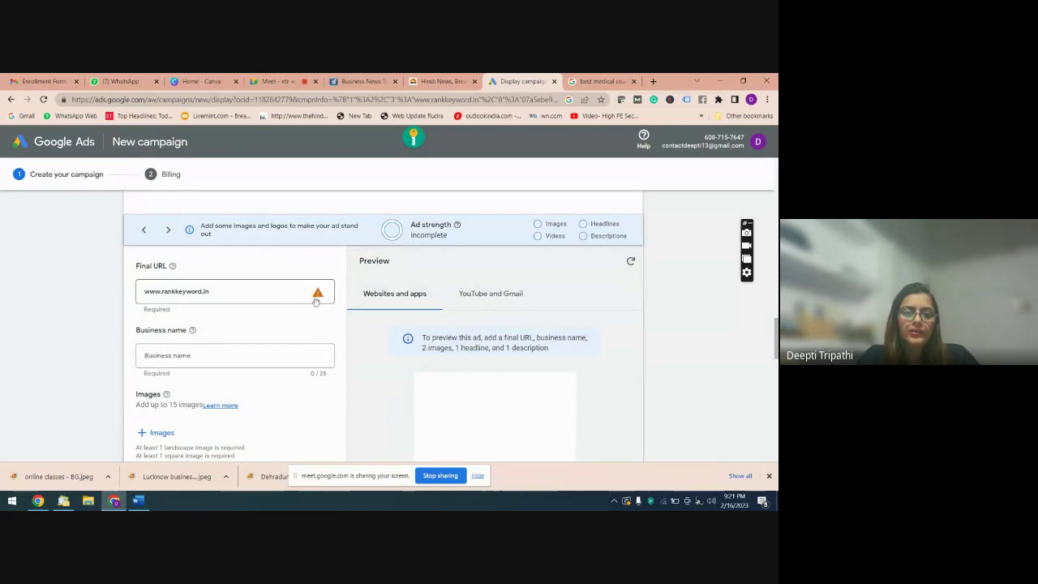
pyautogui.moveTo(316, 300)
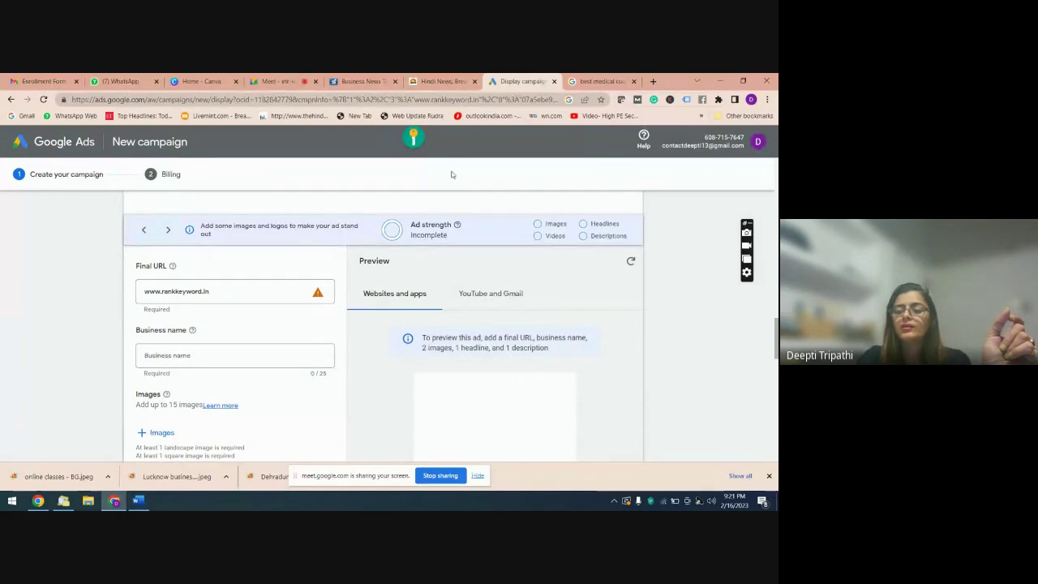
# - Search Google for rankkeywords.in, replacing the earlier medical coaching search page
pyautogui.click(613, 81)
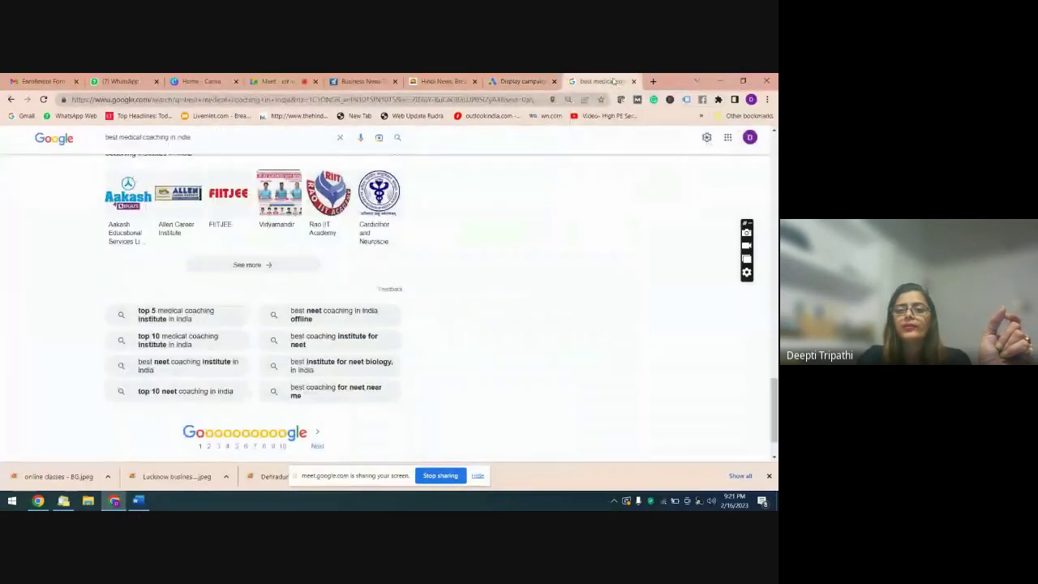
pyautogui.click(535, 98)
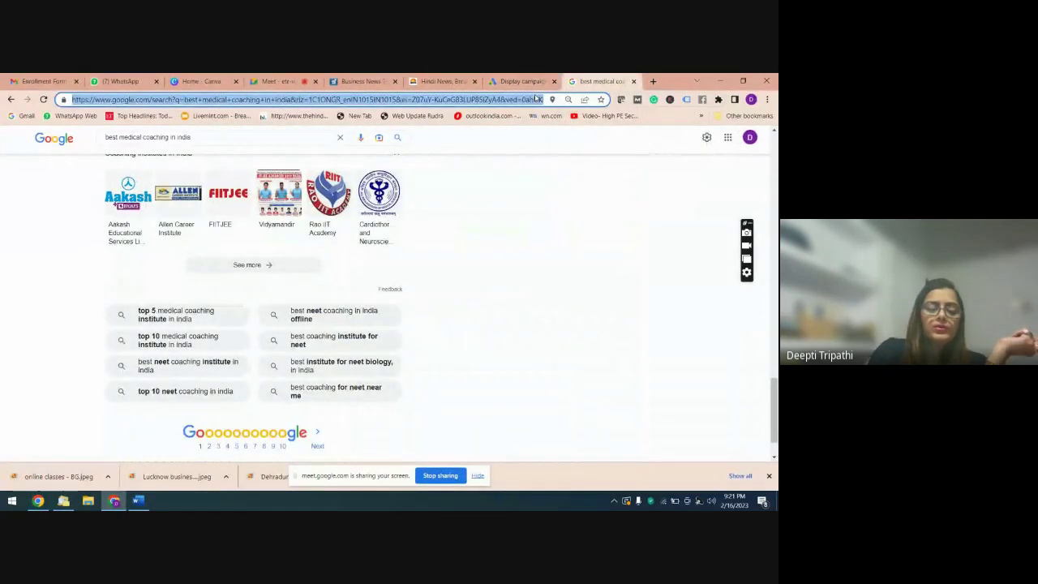
pyautogui.press('BackSpace')
pyautogui.write('rankke')
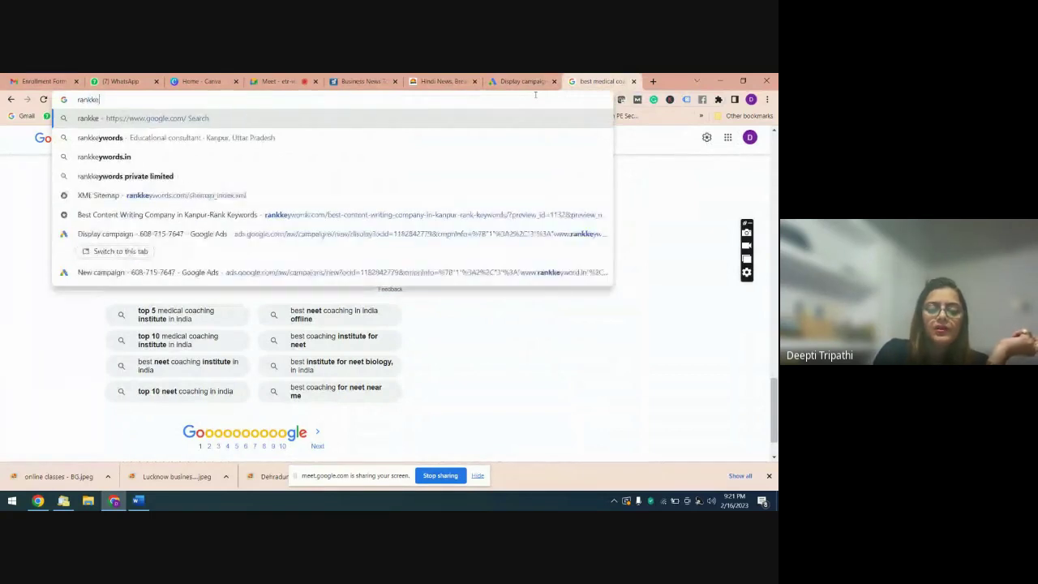
pyautogui.write('ywords.in')
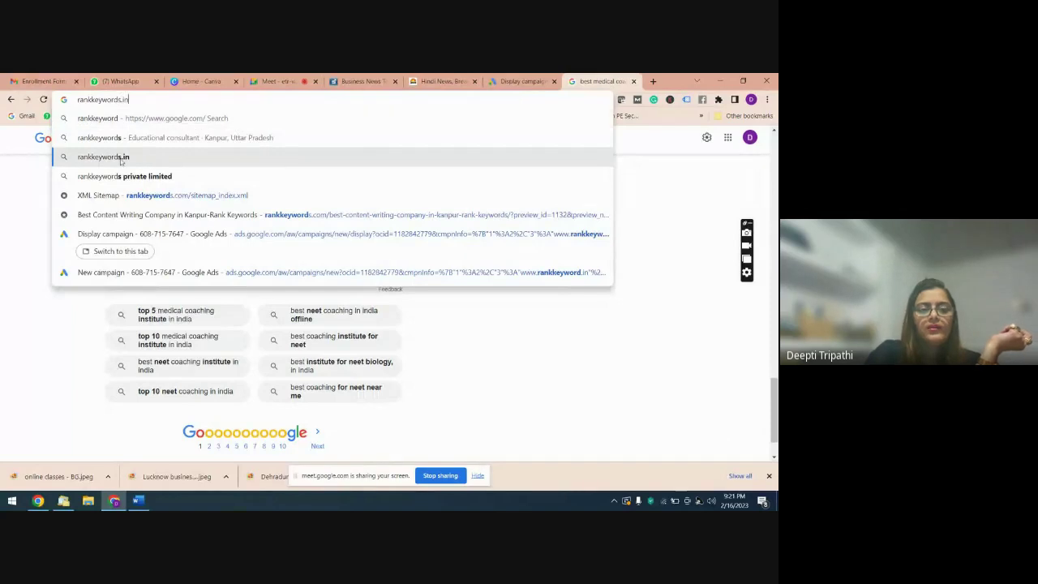
pyautogui.click(120, 157)
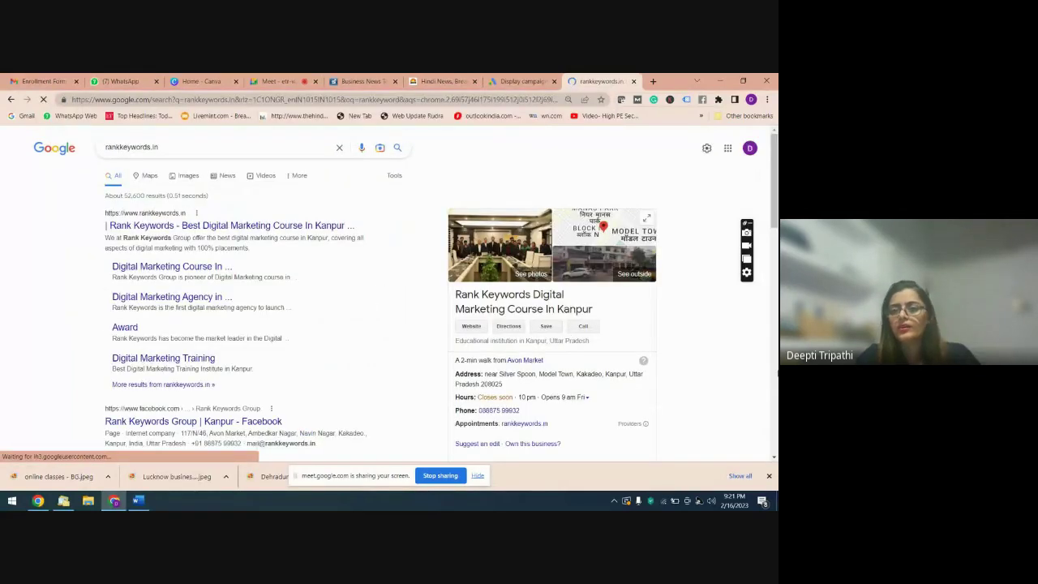
# - Switch to the Google Meet call, admit the waiting participant, and return to the rankkeywords.in search results
pyautogui.click(276, 82)
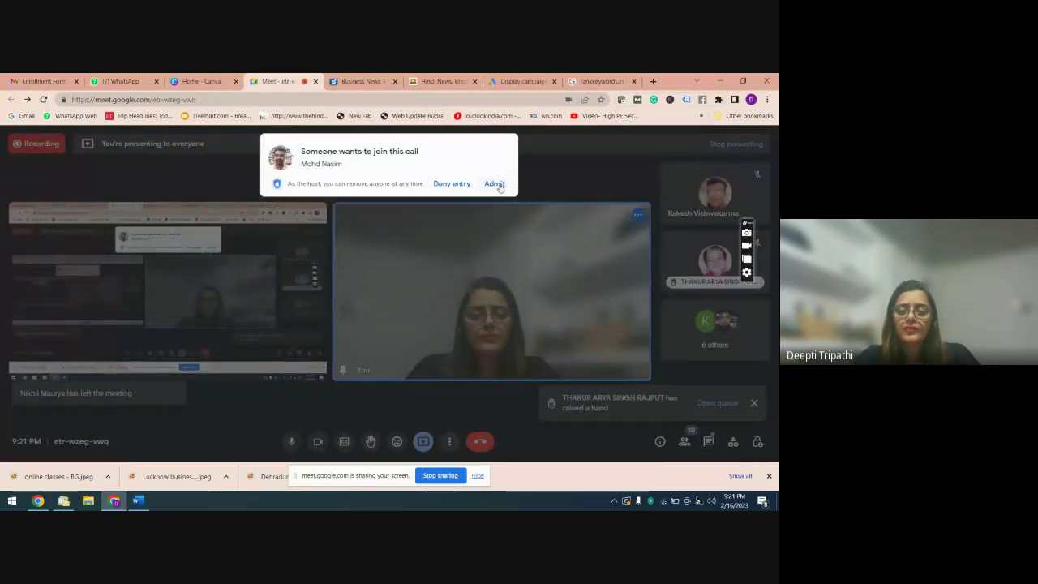
pyautogui.click(494, 183)
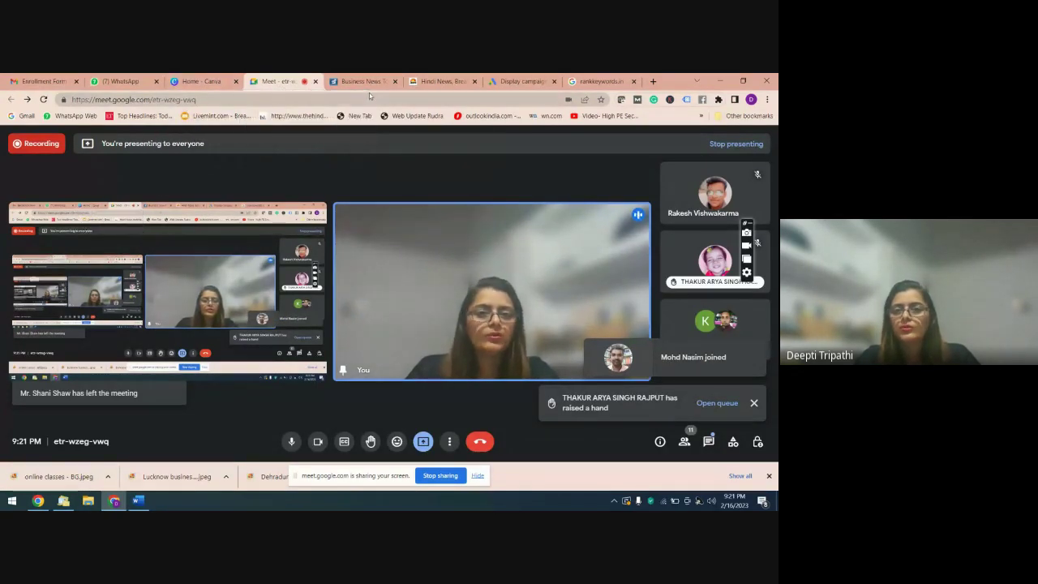
pyautogui.click(591, 81)
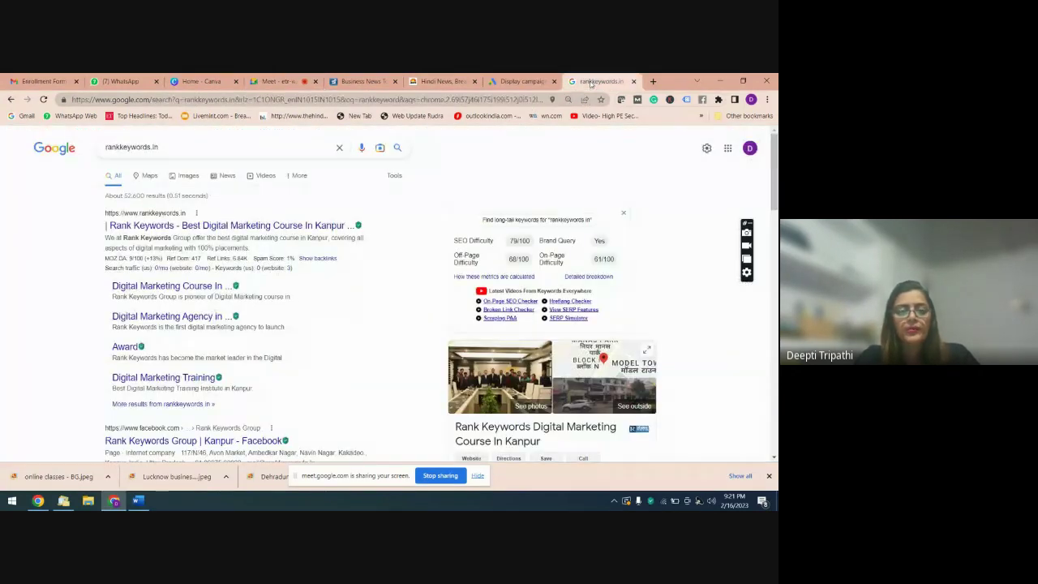
# - Open the Rank Keywords website from the first search result and copy its web address
pyautogui.click(159, 227)
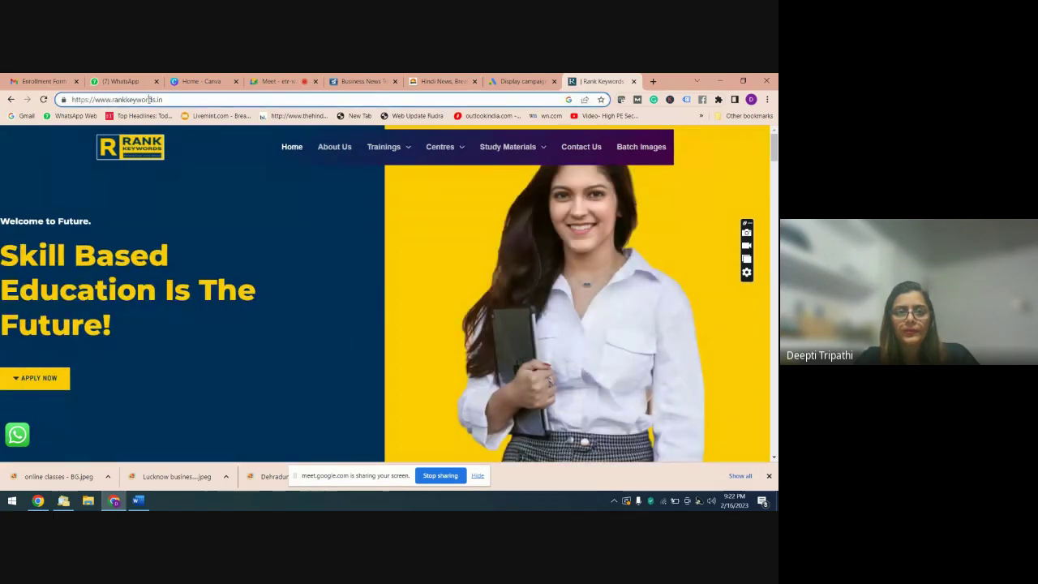
pyautogui.click(149, 99)
pyautogui.hotkey('ctrl', 'c')
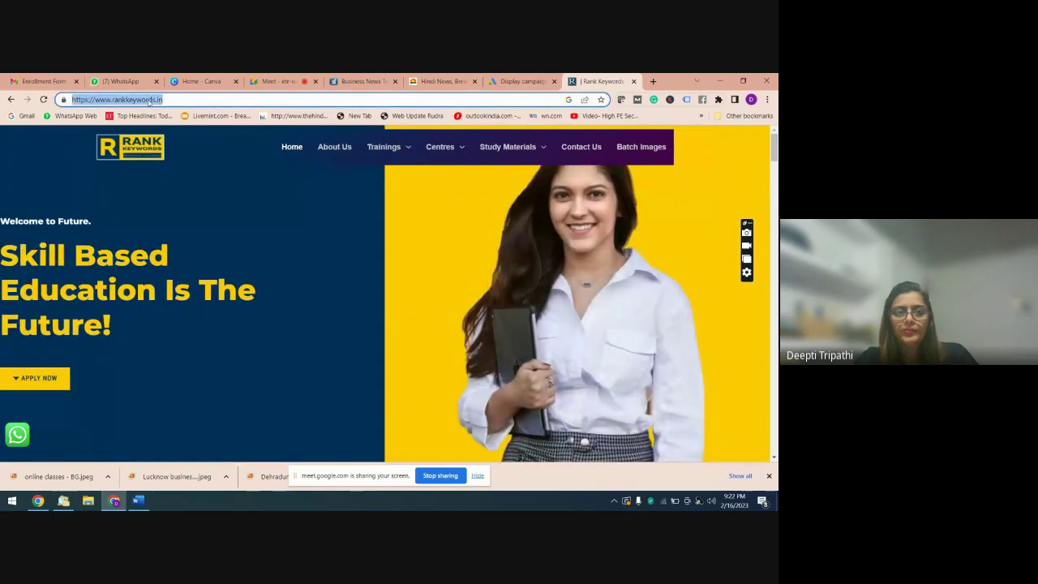
pyautogui.click(519, 81)
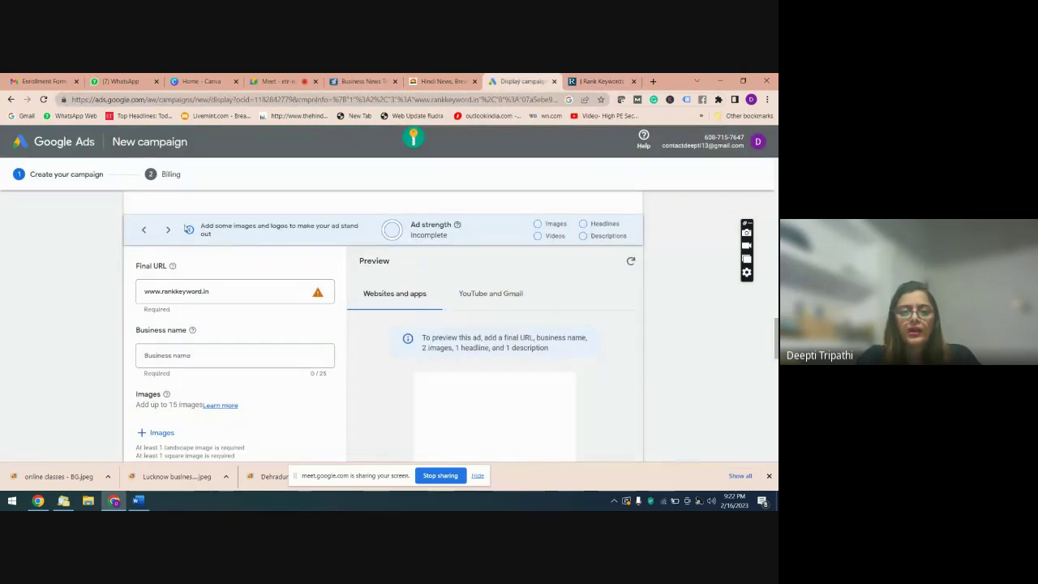
pyautogui.tripleClick(166, 291)
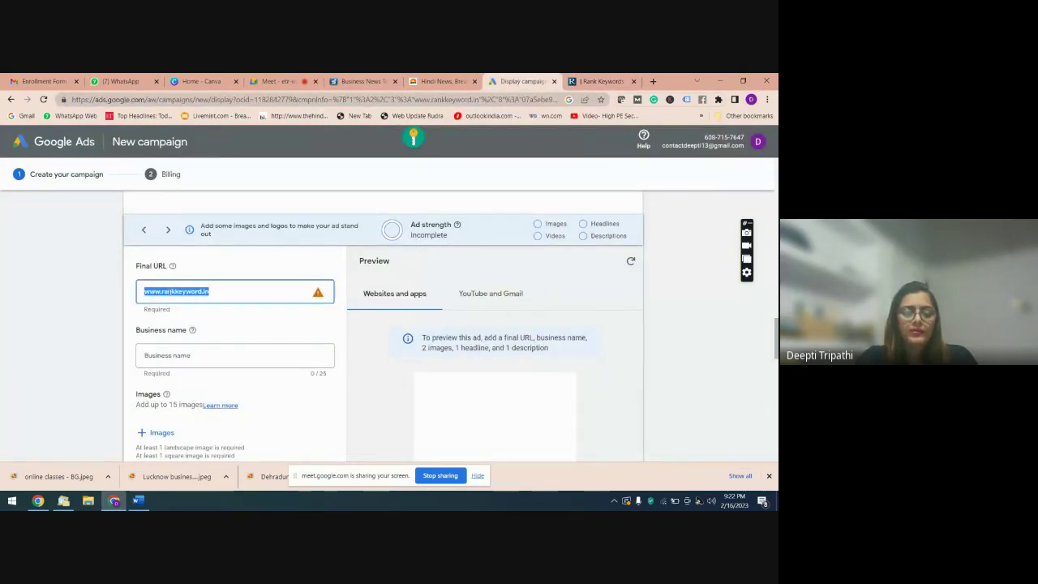
pyautogui.hotkey('ctrl', 'v')
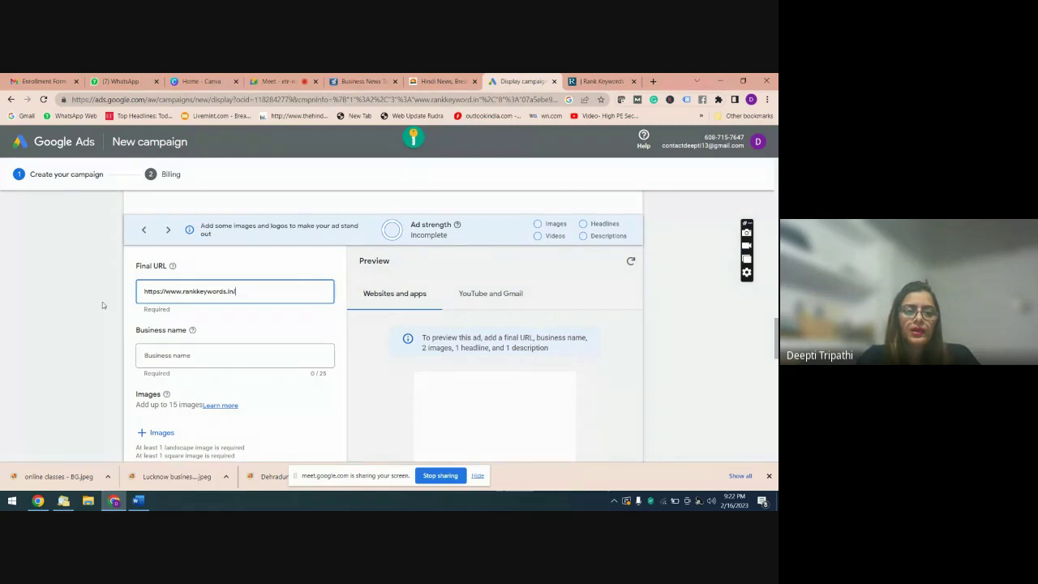
pyautogui.click(98, 304)
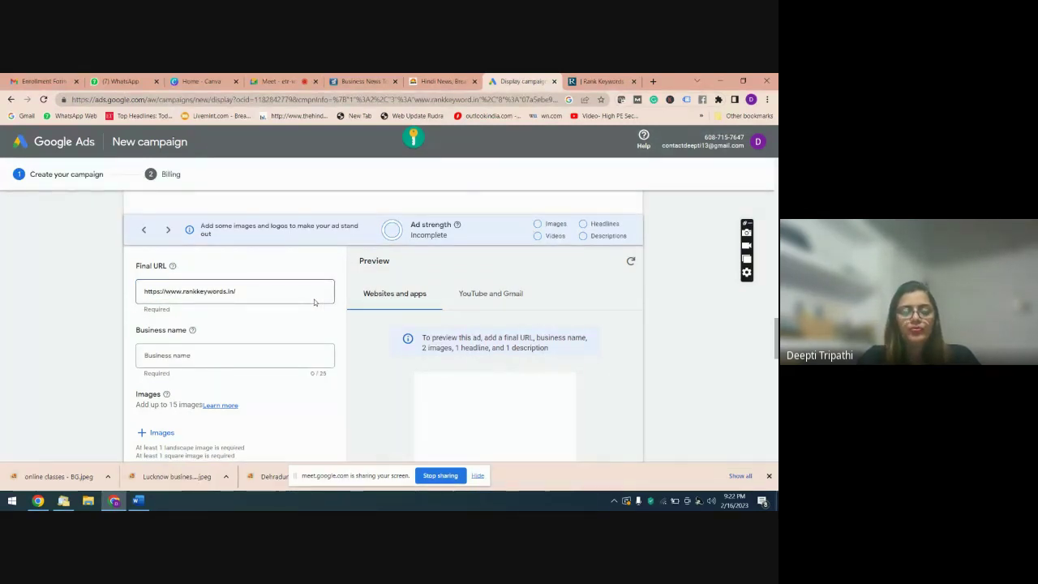
# - Enter Rankkey as the business name of the responsive display ad
pyautogui.click(219, 356)
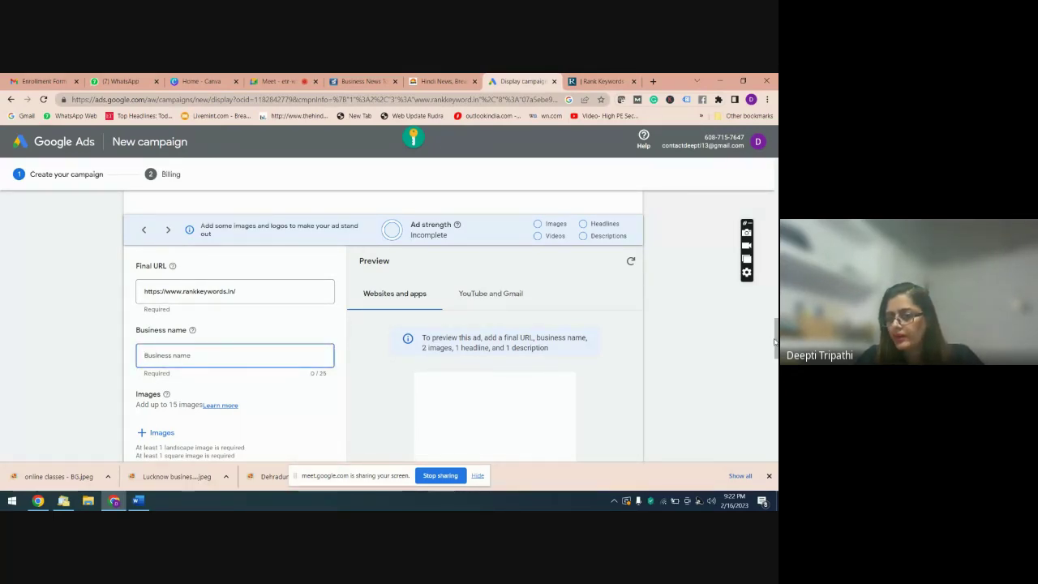
pyautogui.moveTo(776, 342); pyautogui.dragTo(776, 350)
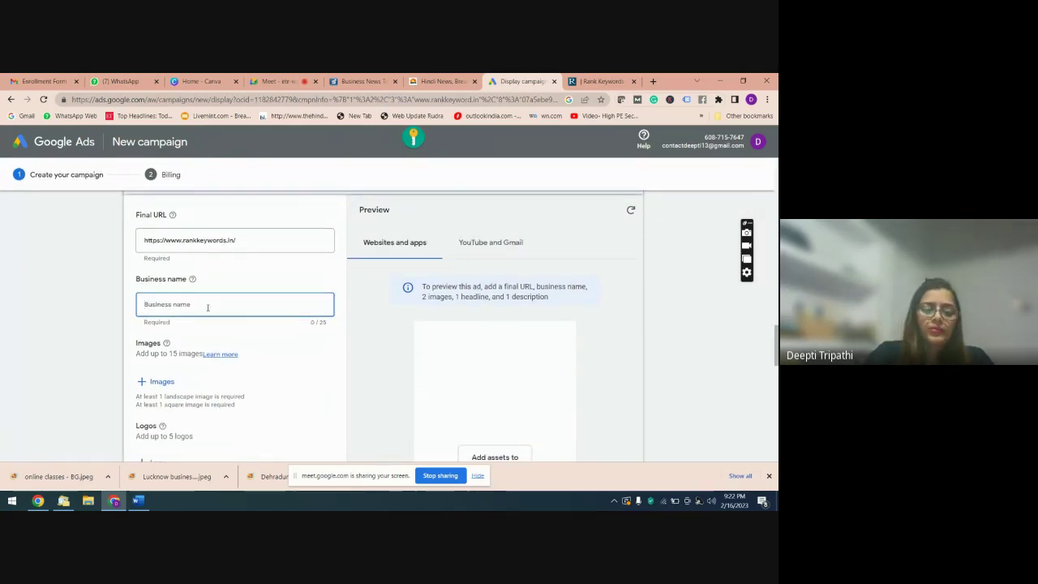
pyautogui.write('Rank')
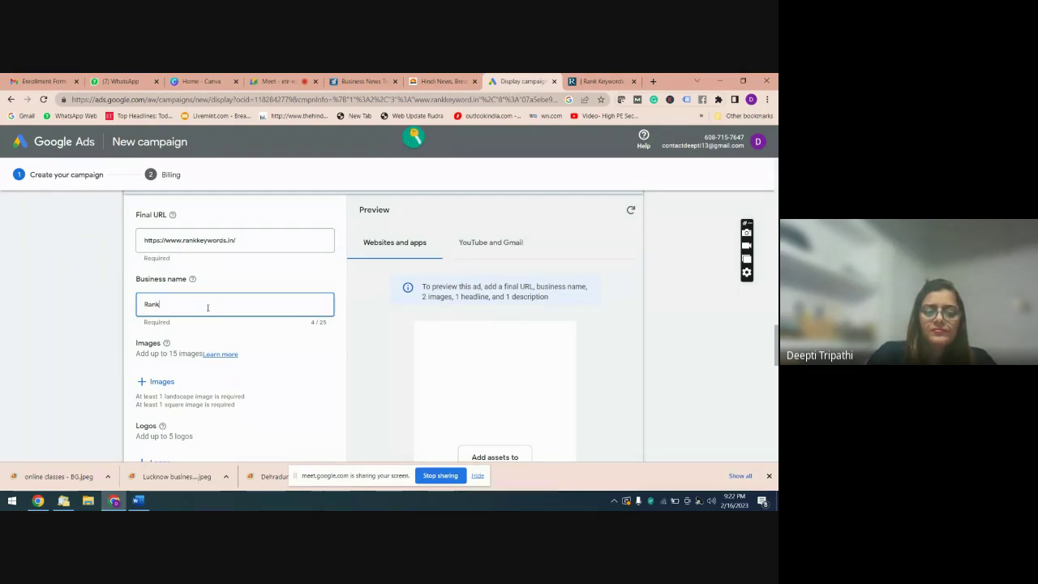
pyautogui.write('key')
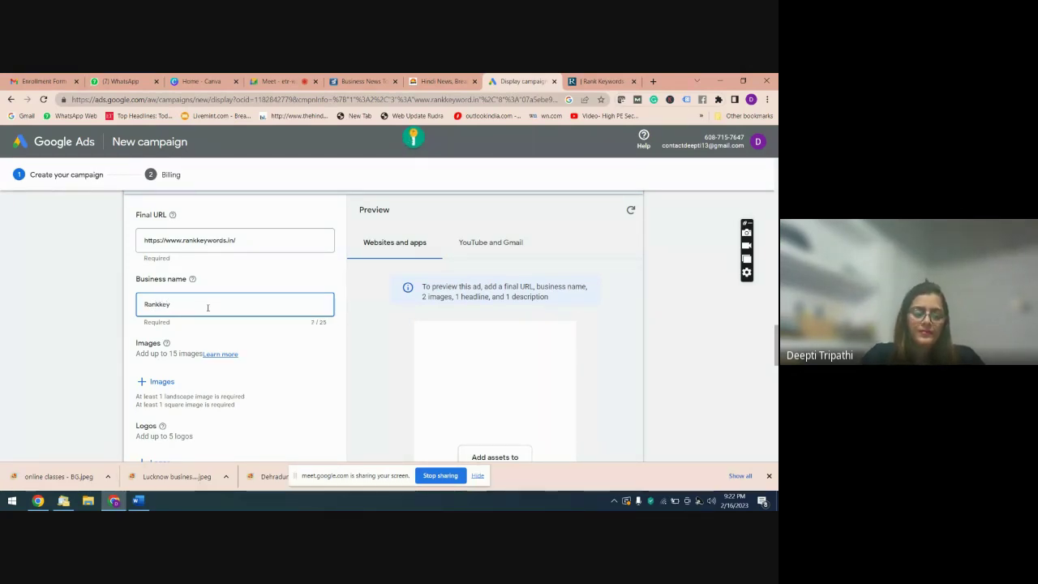
pyautogui.click(217, 346)
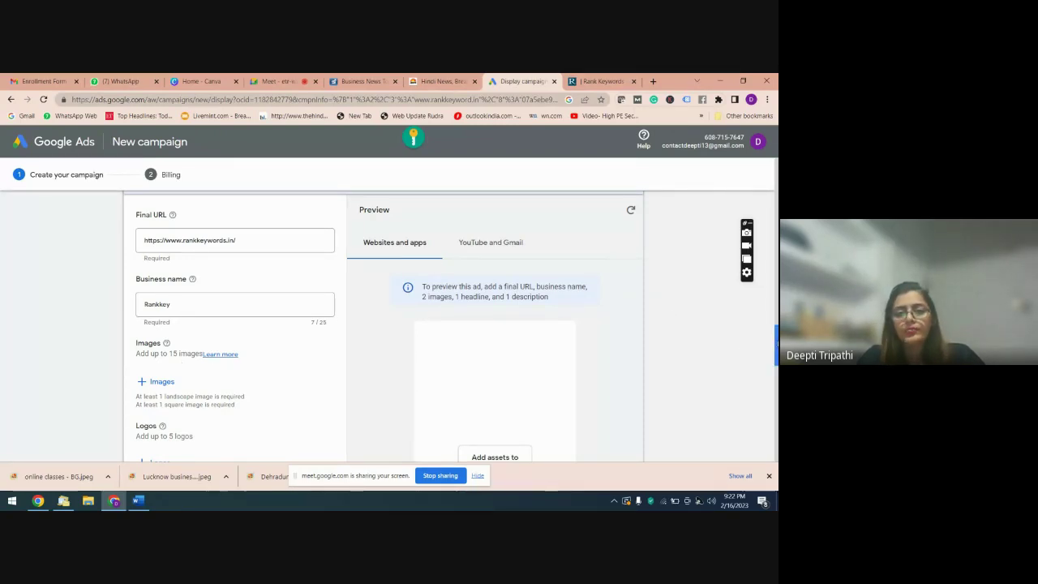
# - View the guidelines on recommended and minimum sizes for the ad's images, and close them
pyautogui.scroll(-2, 774, 347)
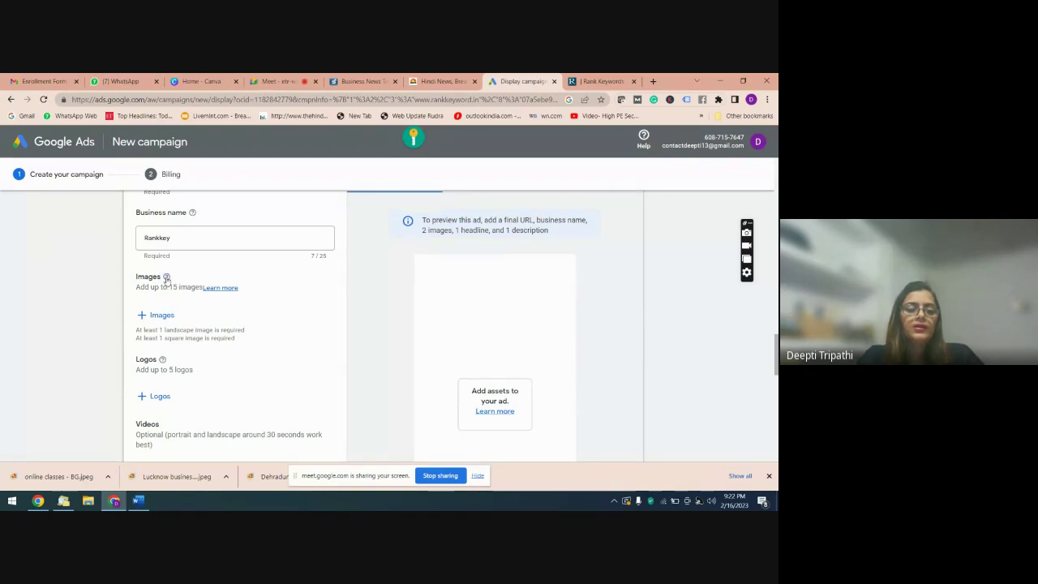
pyautogui.moveTo(166, 277)
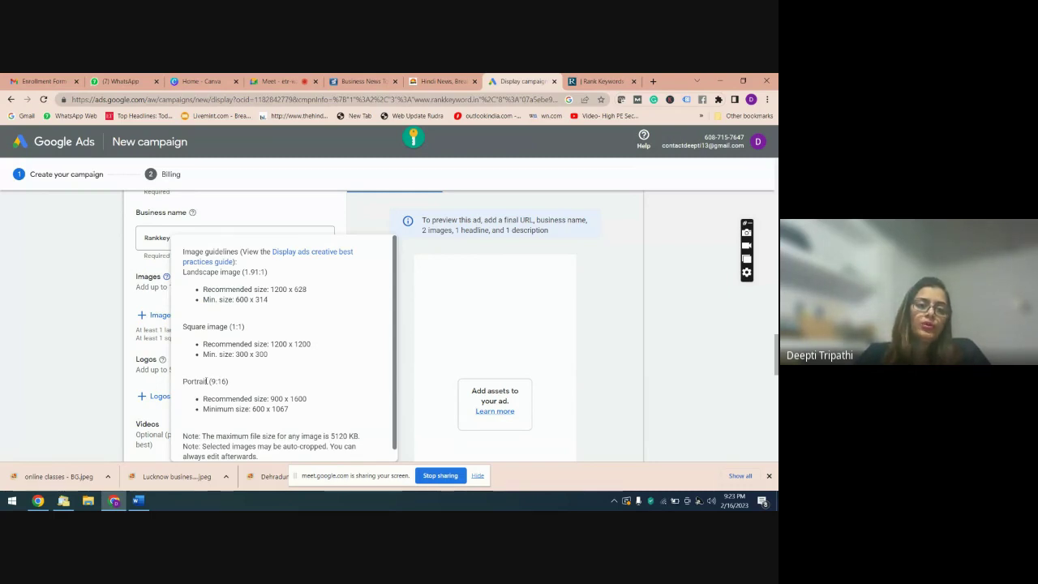
pyautogui.click(104, 333)
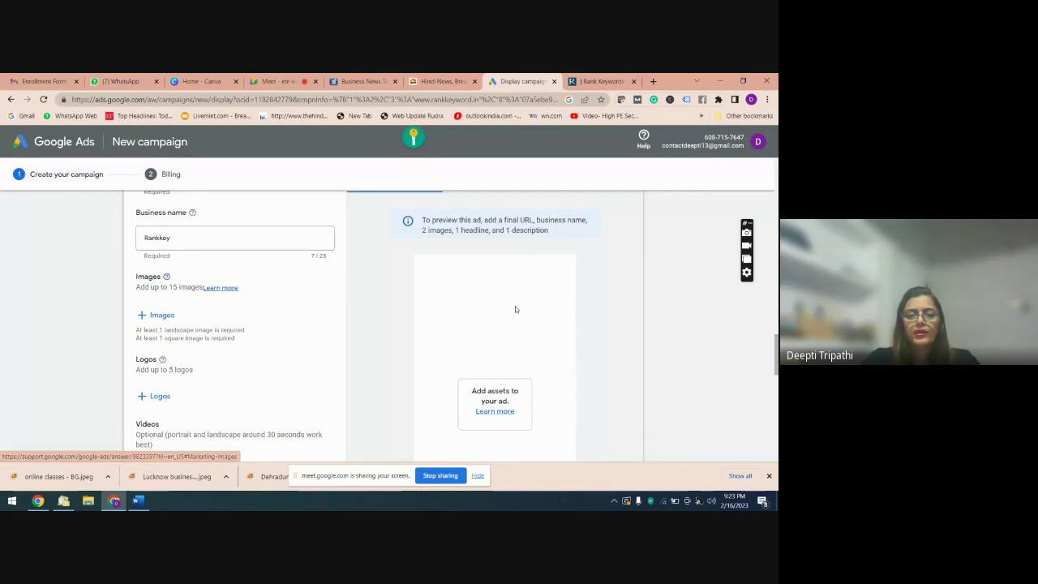
# - Review the ad form's images, logos, videos and headline sections, and return to the start of ad creation
pyautogui.scroll(1, 774, 347)
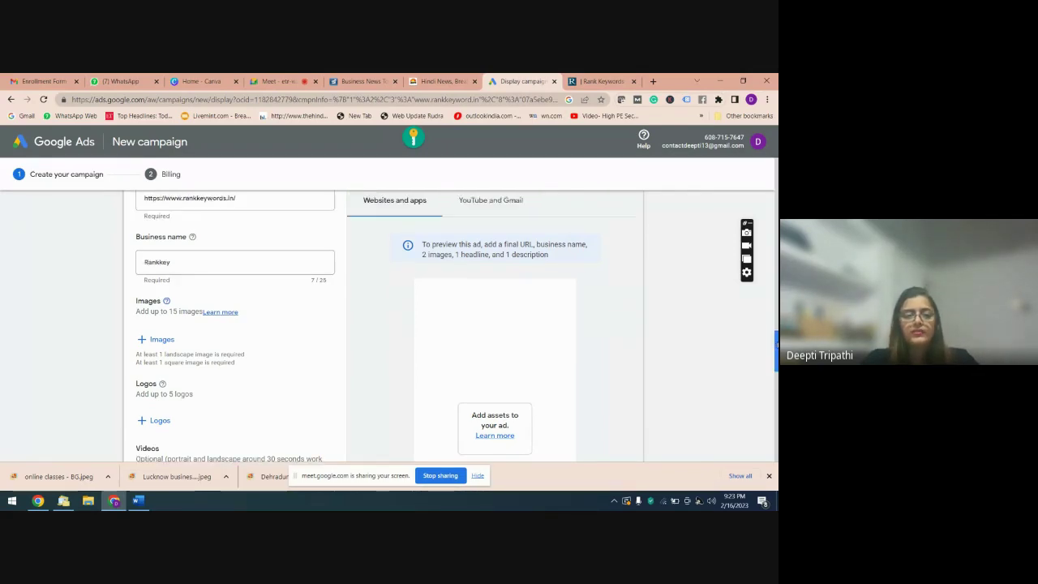
pyautogui.scroll(-3, 775, 349)
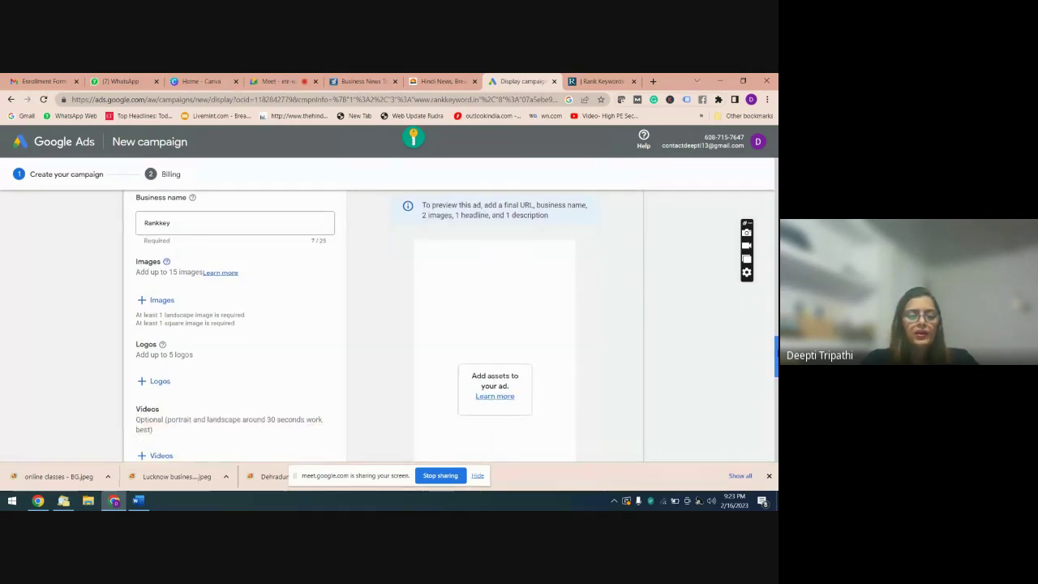
pyautogui.scroll(-1, 775, 349)
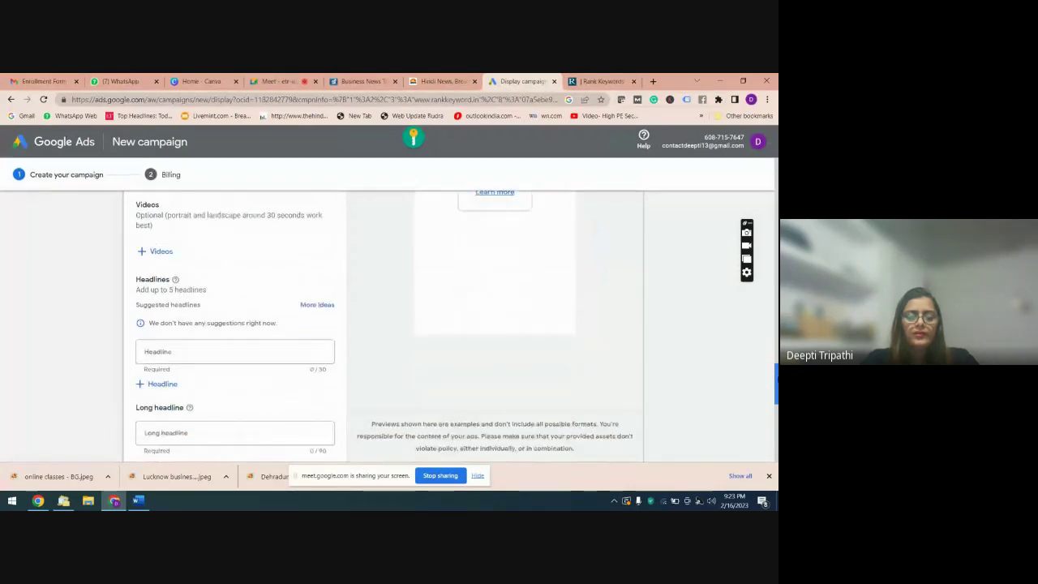
pyautogui.scroll(2, 774, 349)
pyautogui.scroll(1, 775, 349)
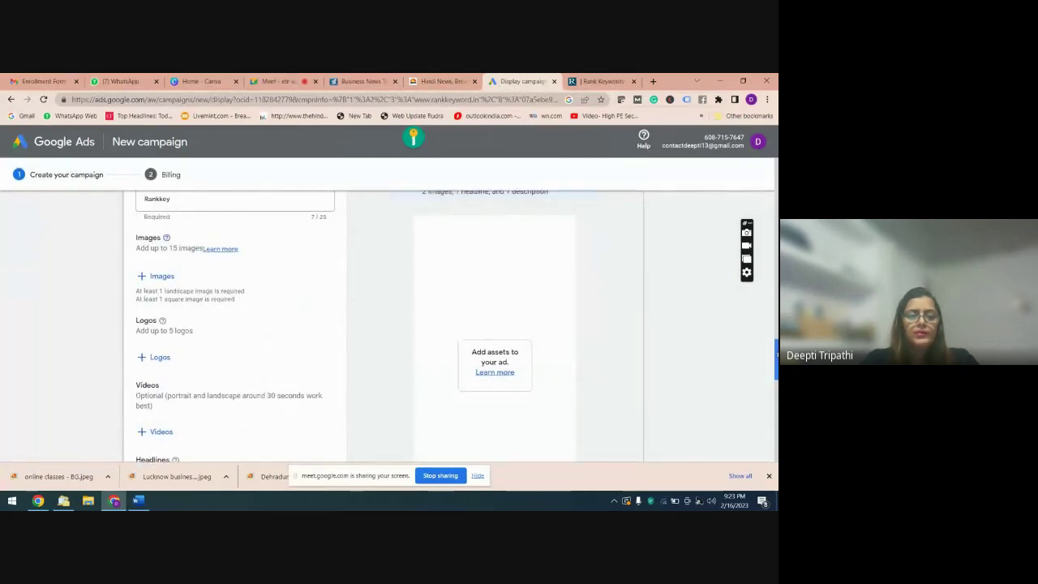
pyautogui.scroll(-1, 220, 343)
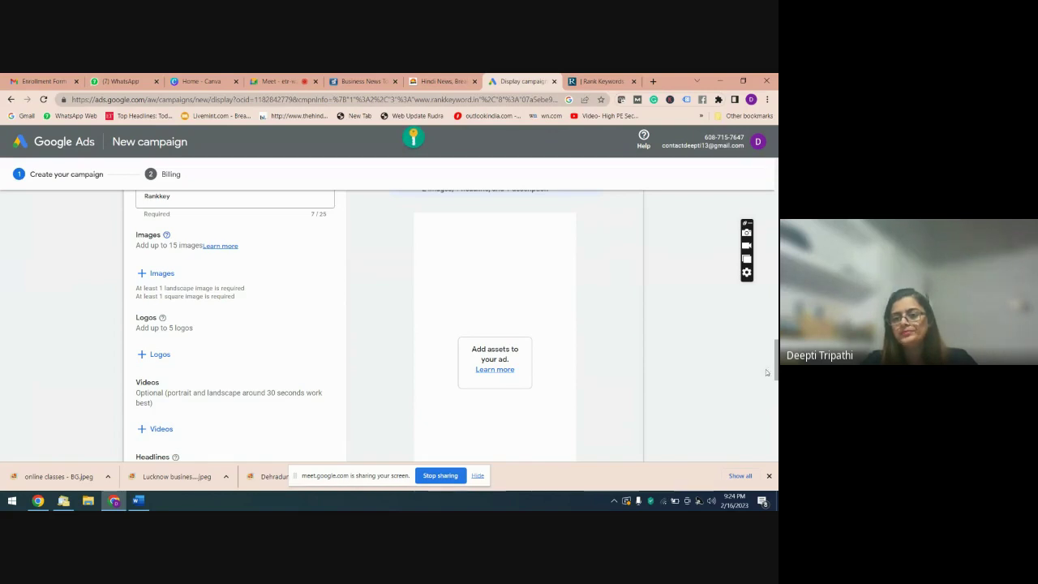
pyautogui.moveTo(776, 368); pyautogui.dragTo(772, 337)
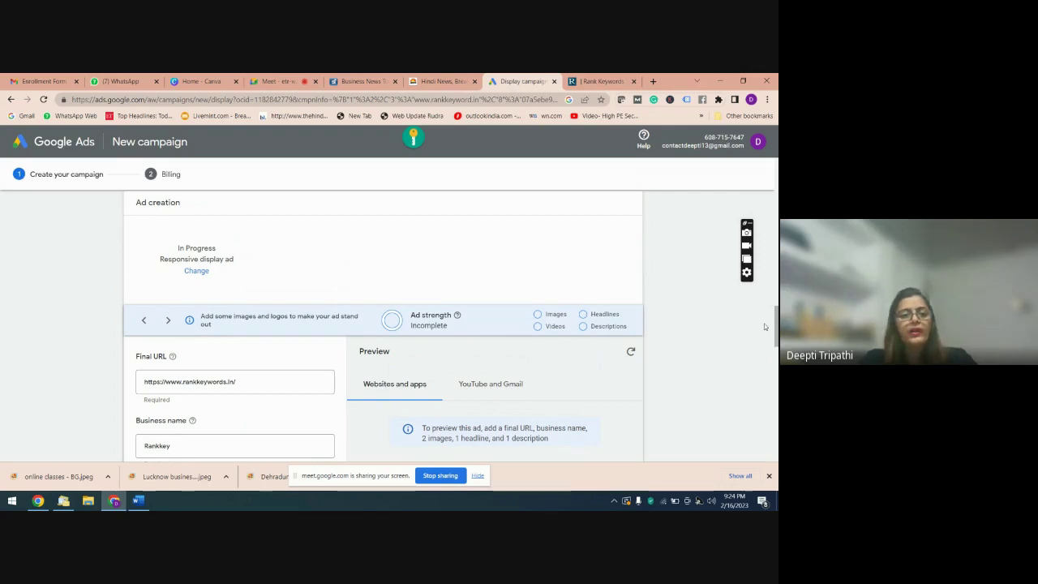
# - Choose the 2048 × 1365 meeting-room photo and the 1200 × 1200 poster from the Rank Keywords website scan as ad images
pyautogui.click(196, 271)
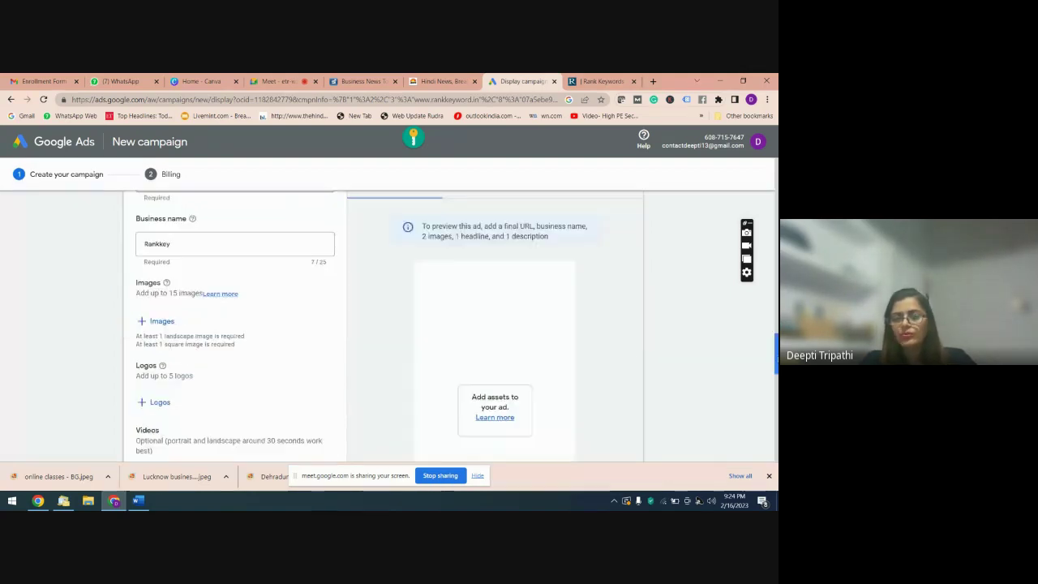
pyautogui.click(247, 267)
pyautogui.scroll(-1, 166, 313)
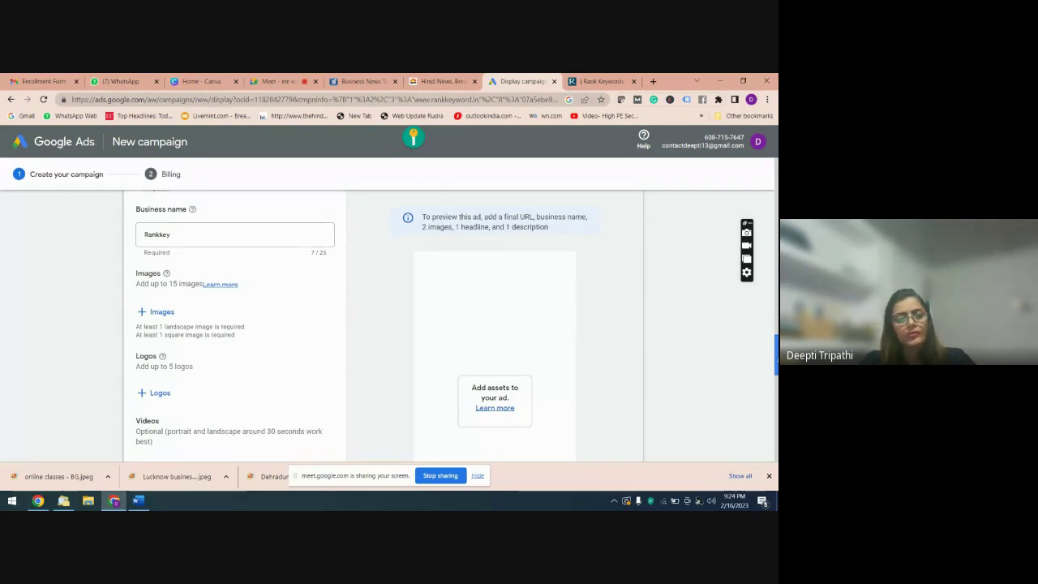
pyautogui.click(155, 305)
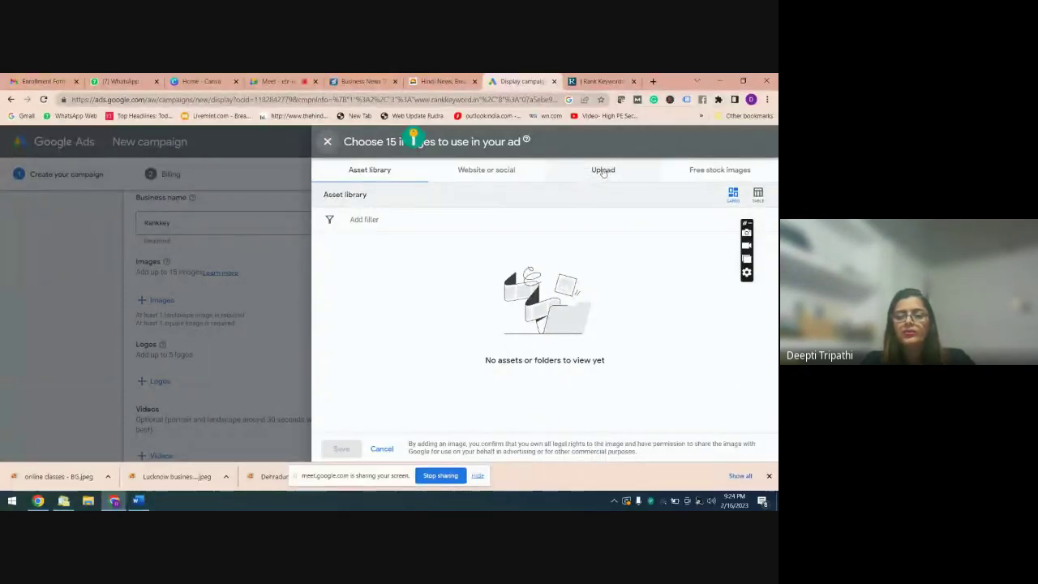
pyautogui.click(483, 176)
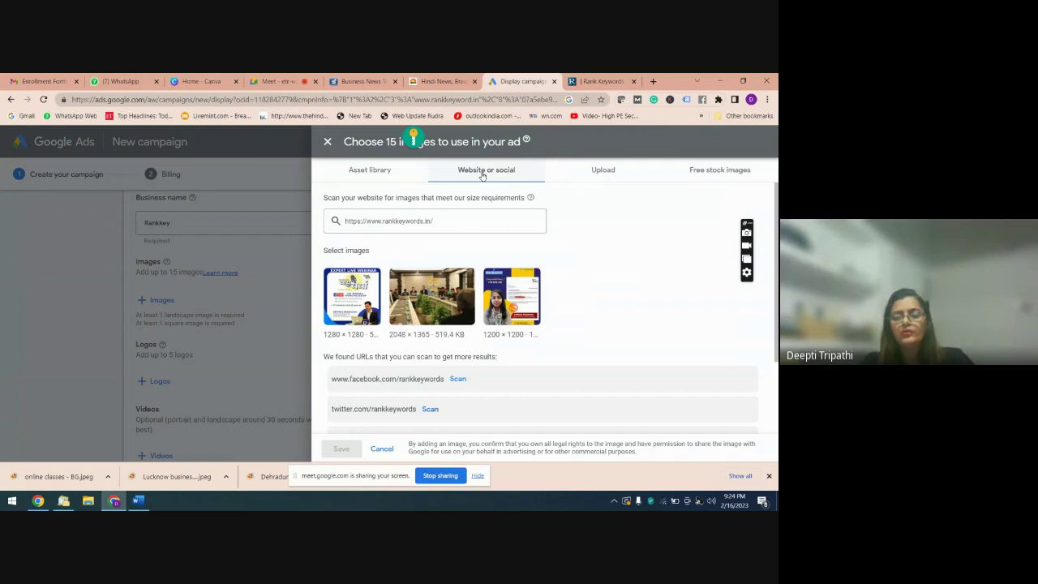
pyautogui.click(445, 307)
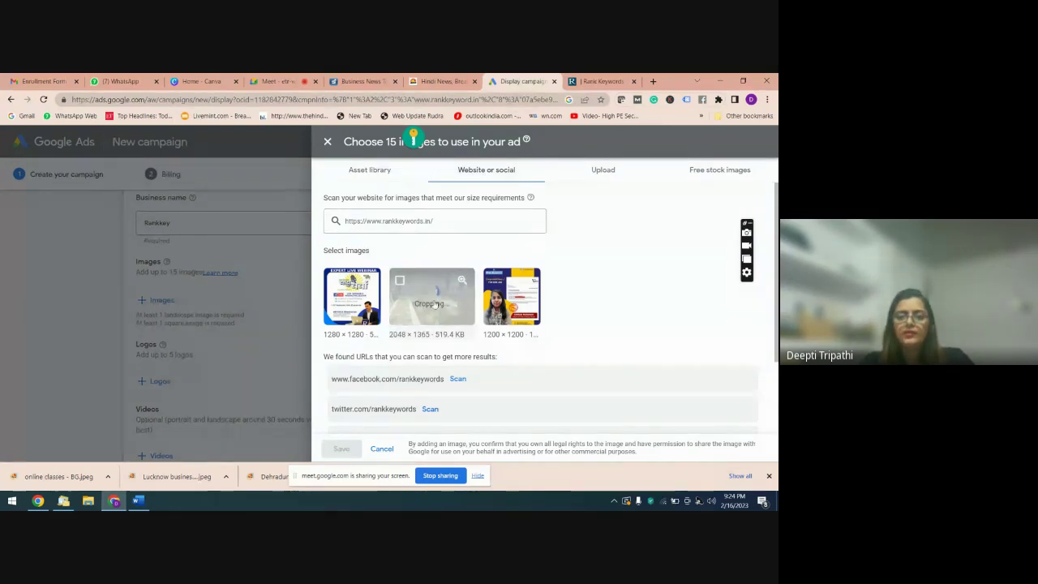
pyautogui.click(496, 298)
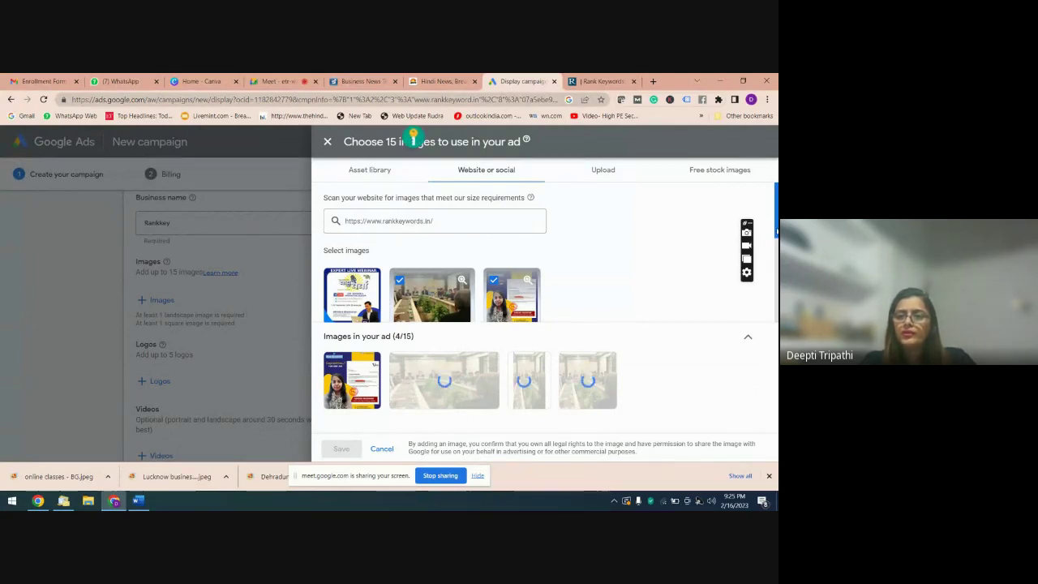
# - Clear the downloads bar and screen-sharing notice away from the image picker, and save the selected images to the ad
pyautogui.scroll(-2, 535, 280)
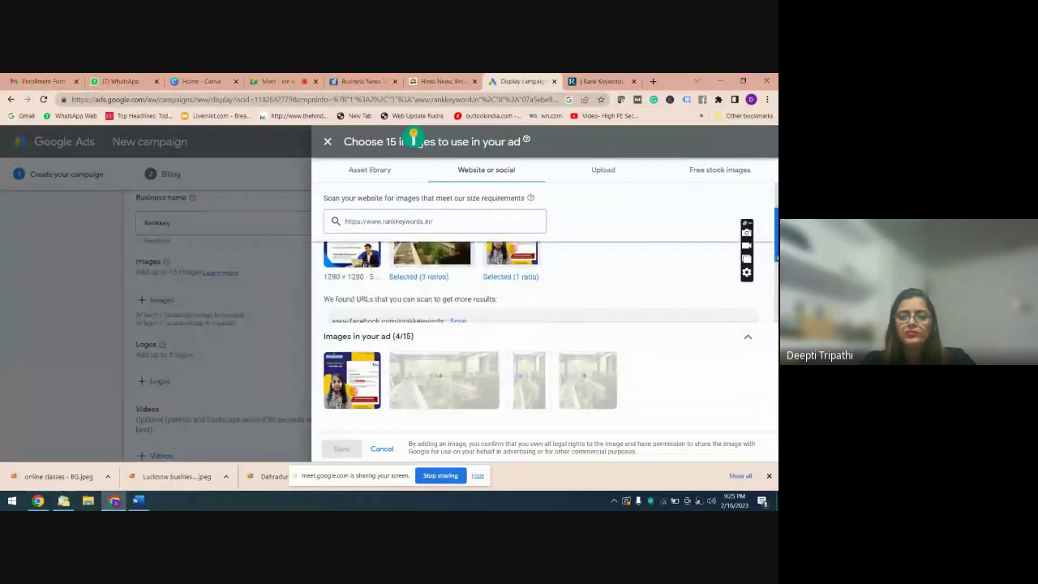
pyautogui.scroll(-2, 414, 139)
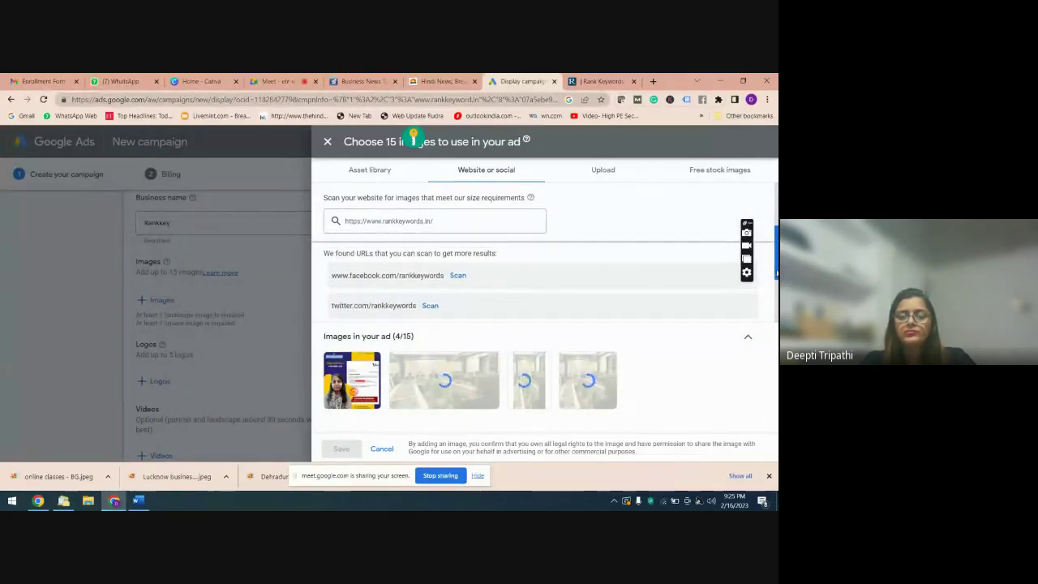
pyautogui.scroll(3, 772, 228)
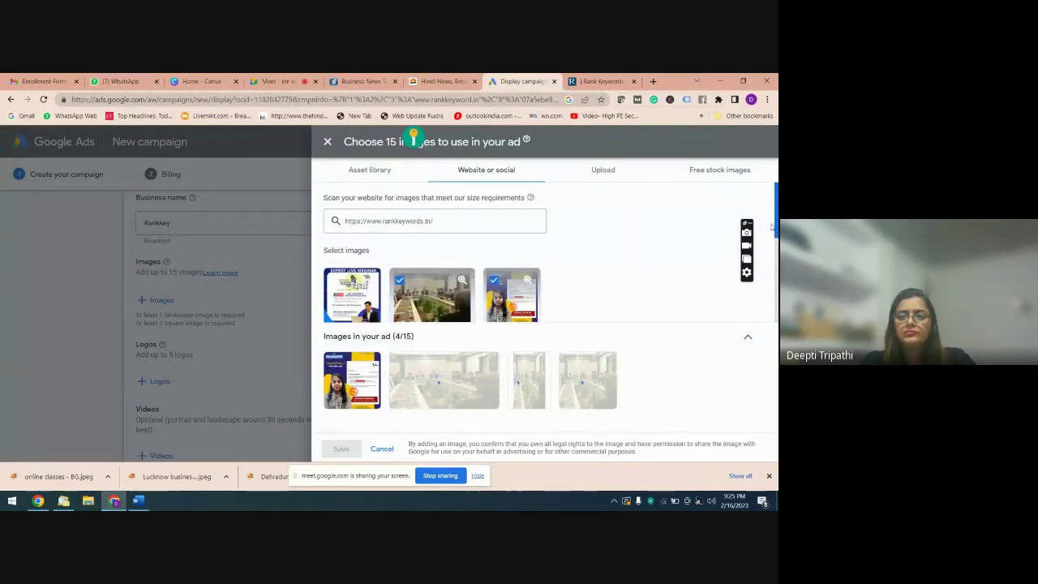
pyautogui.click(769, 476)
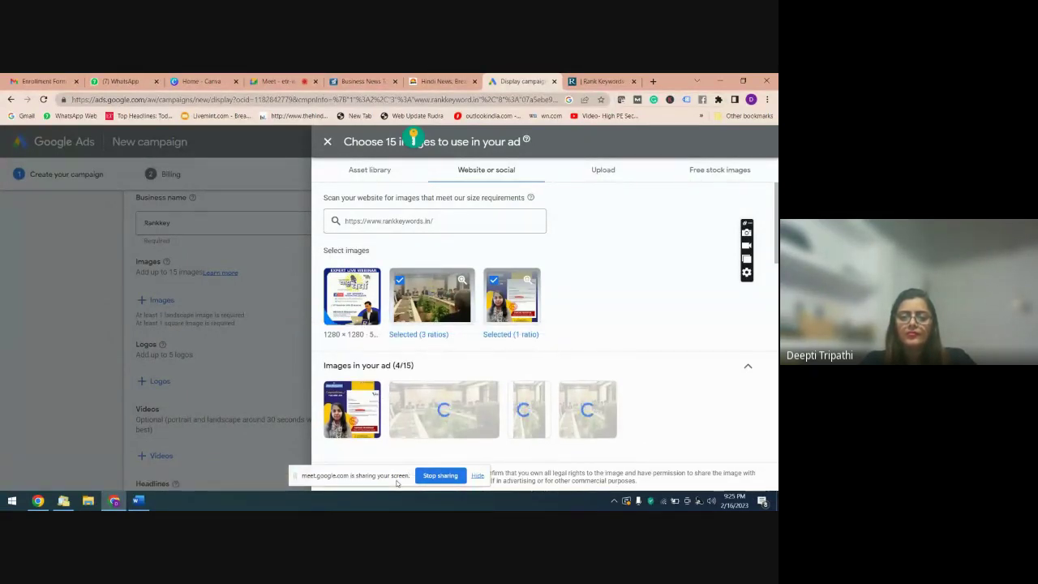
pyautogui.moveTo(396, 484); pyautogui.dragTo(95, 485)
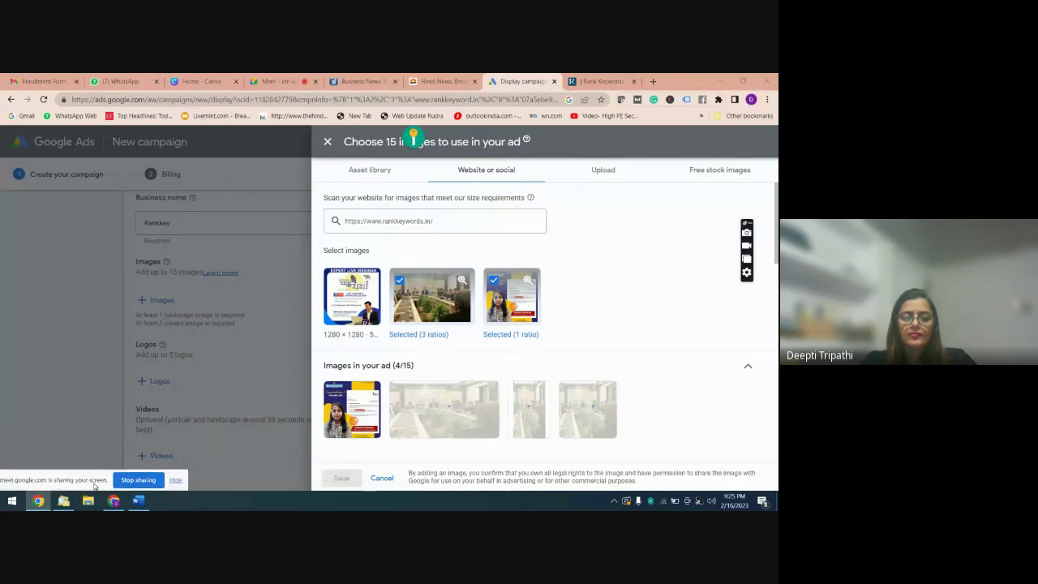
pyautogui.moveTo(510, 403)
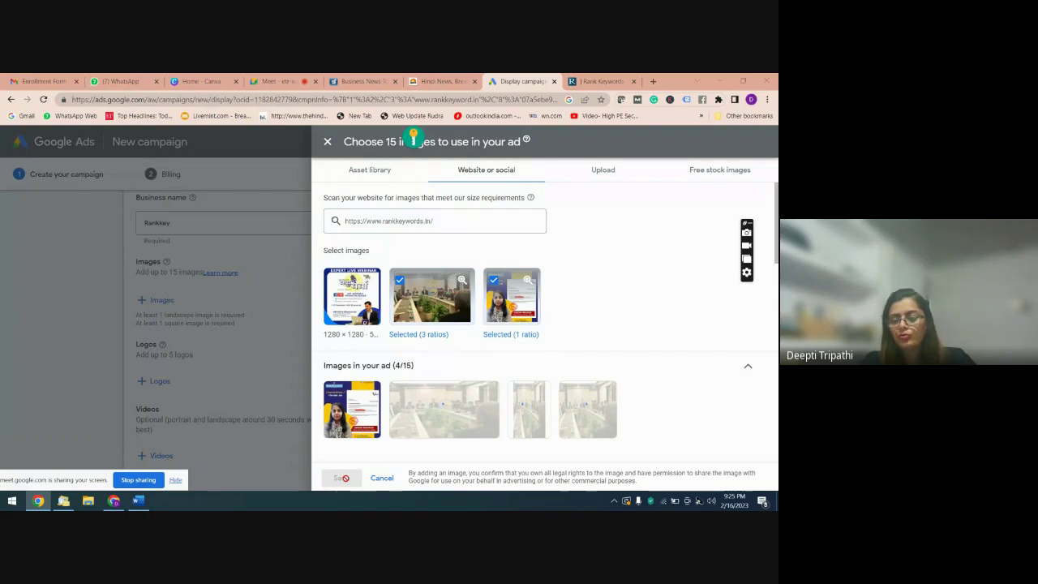
pyautogui.moveTo(485, 393)
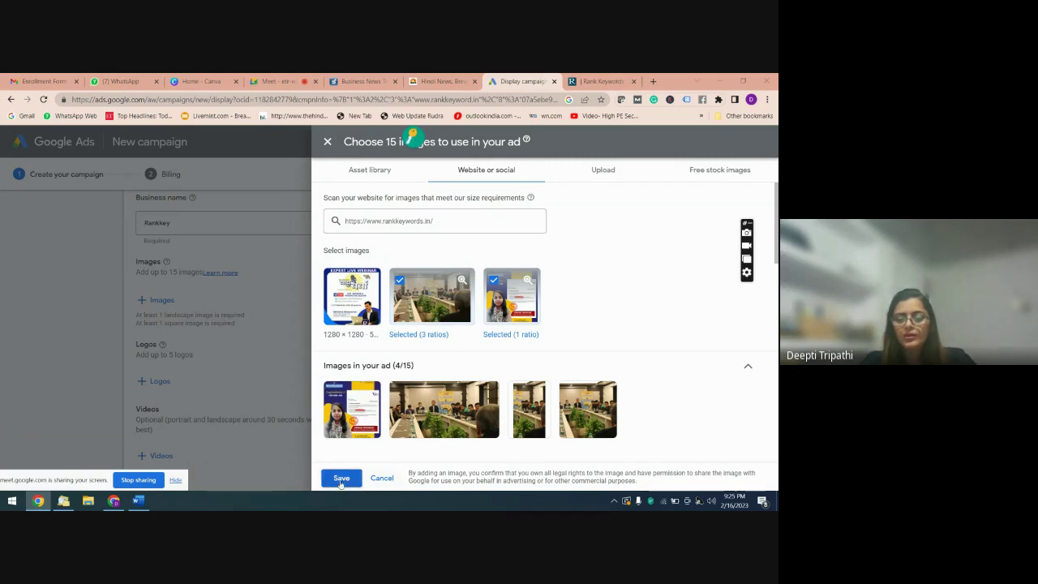
pyautogui.moveTo(514, 436)
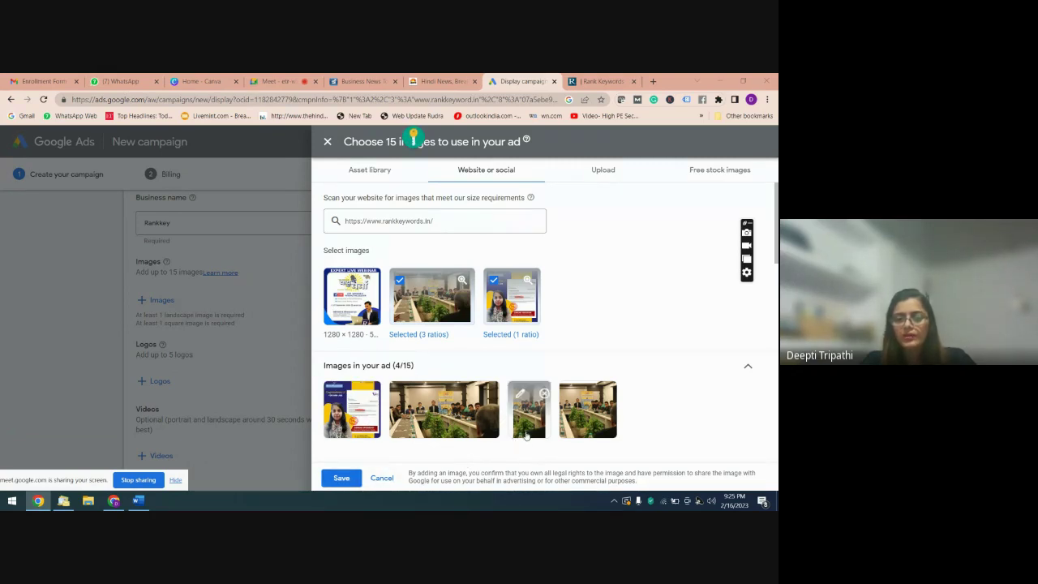
pyautogui.click(341, 478)
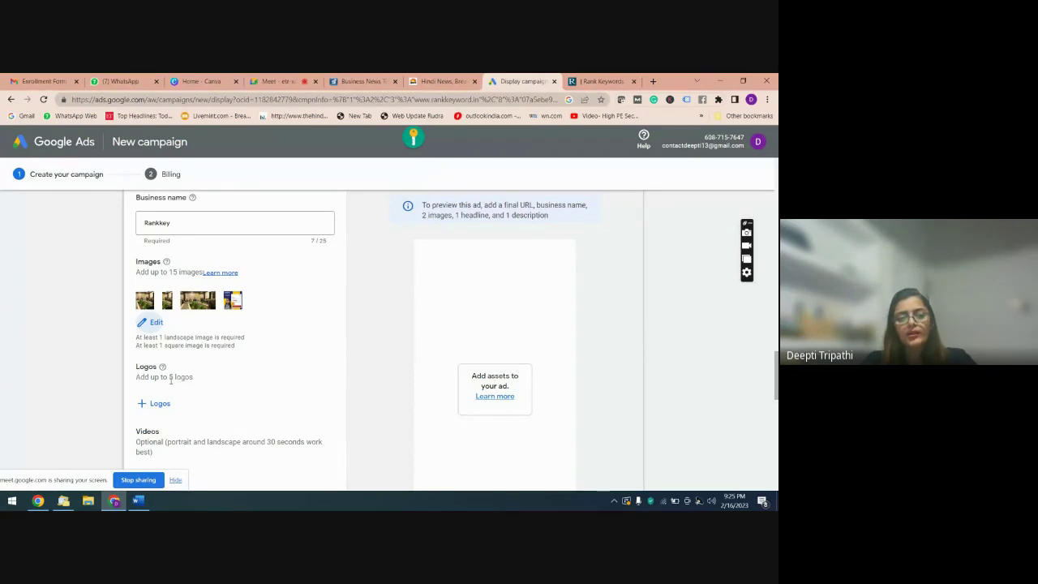
# - Upload the Rank Keywords logo file "download" from the A B Rankkeyword folder on the computer and save it as the ad's logo
pyautogui.click(144, 403)
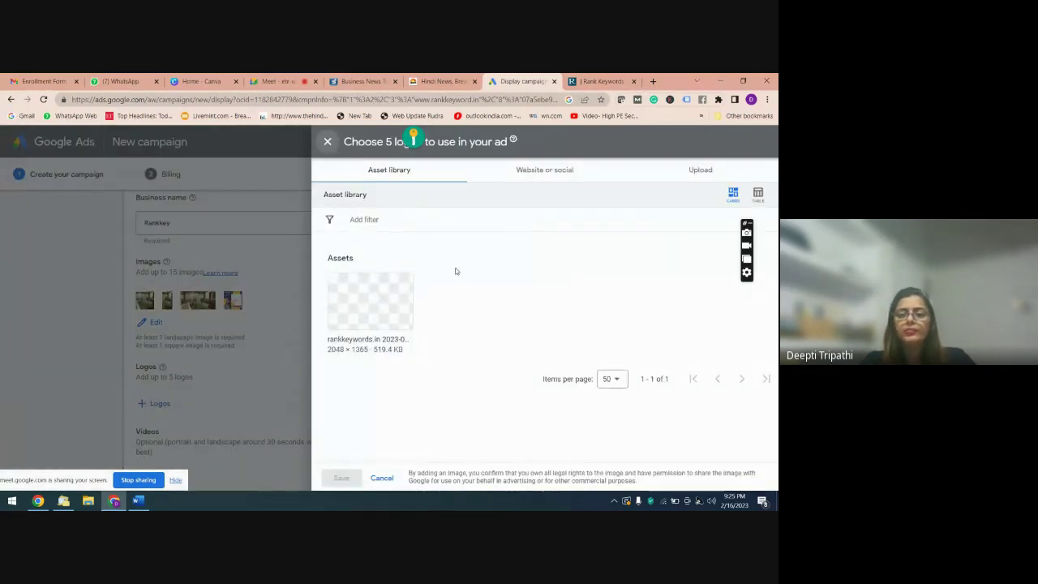
pyautogui.click(701, 171)
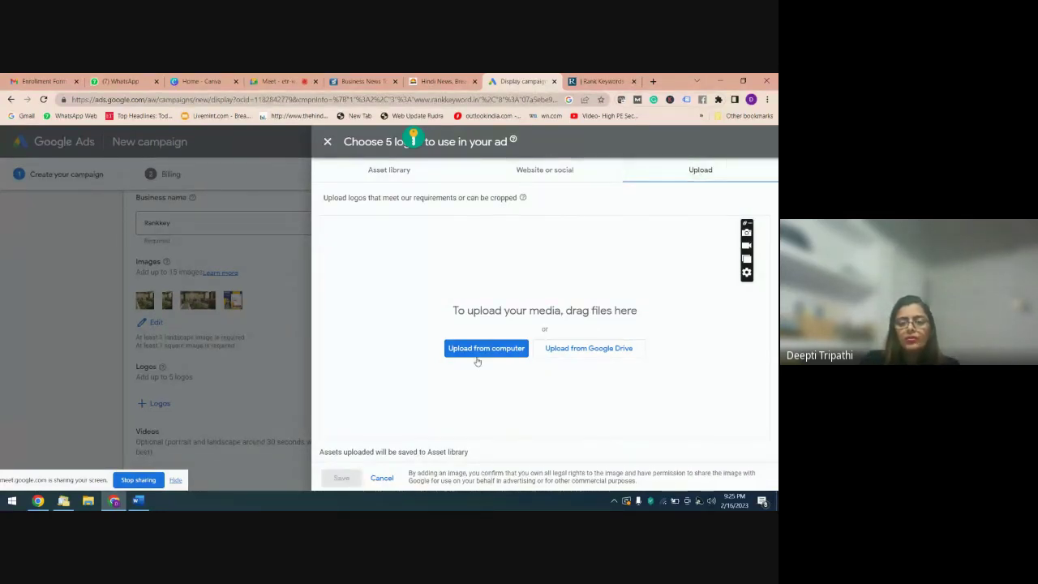
pyautogui.click(480, 349)
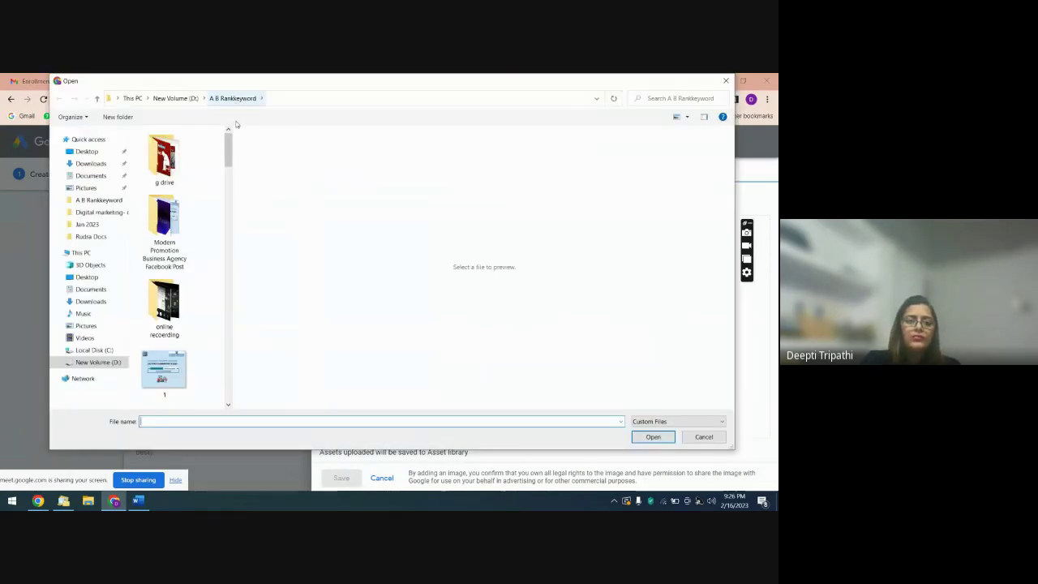
pyautogui.moveTo(228, 158); pyautogui.dragTo(203, 242)
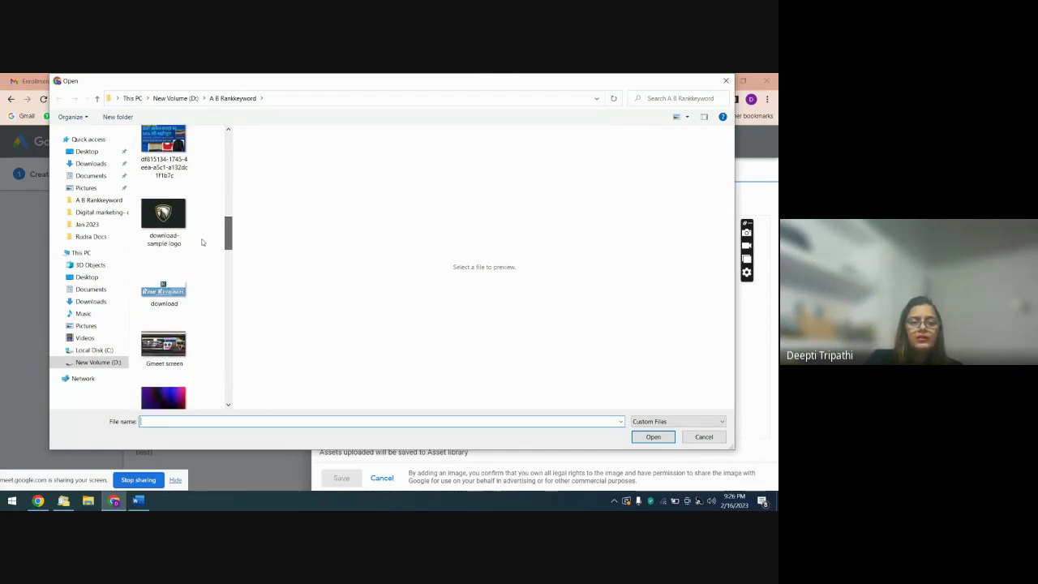
pyautogui.click(151, 302)
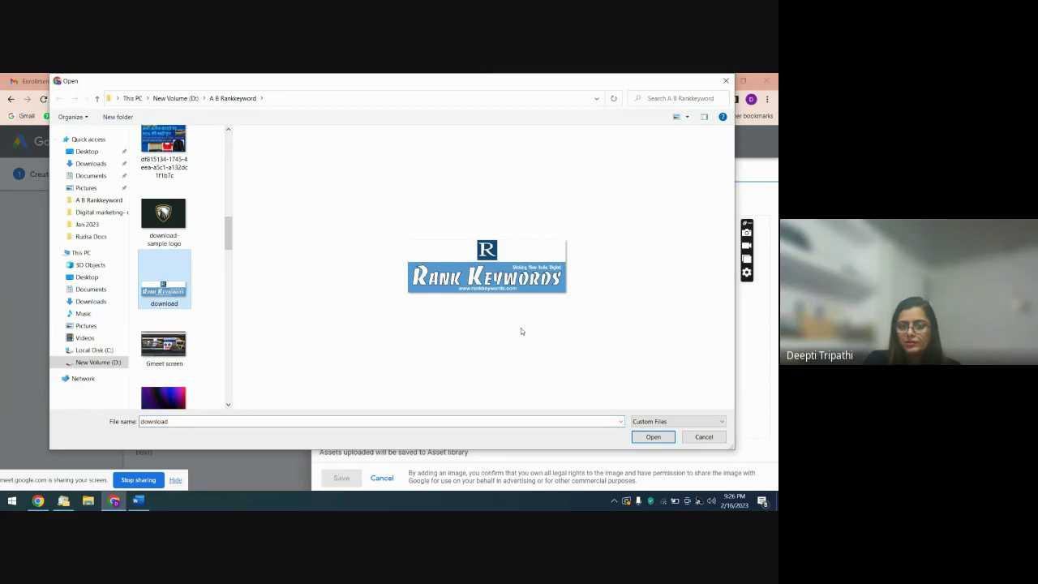
pyautogui.click(651, 439)
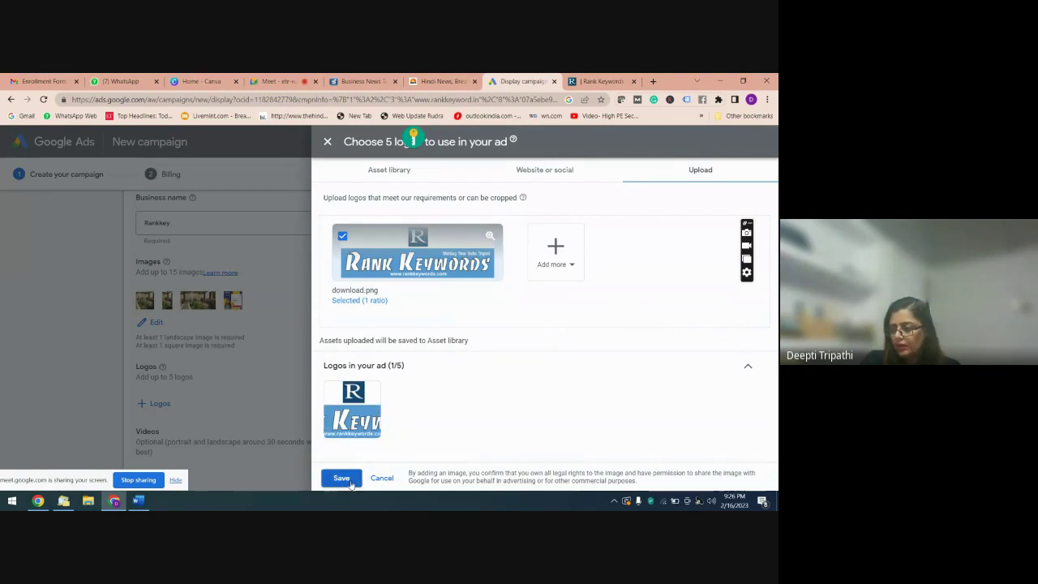
pyautogui.click(343, 479)
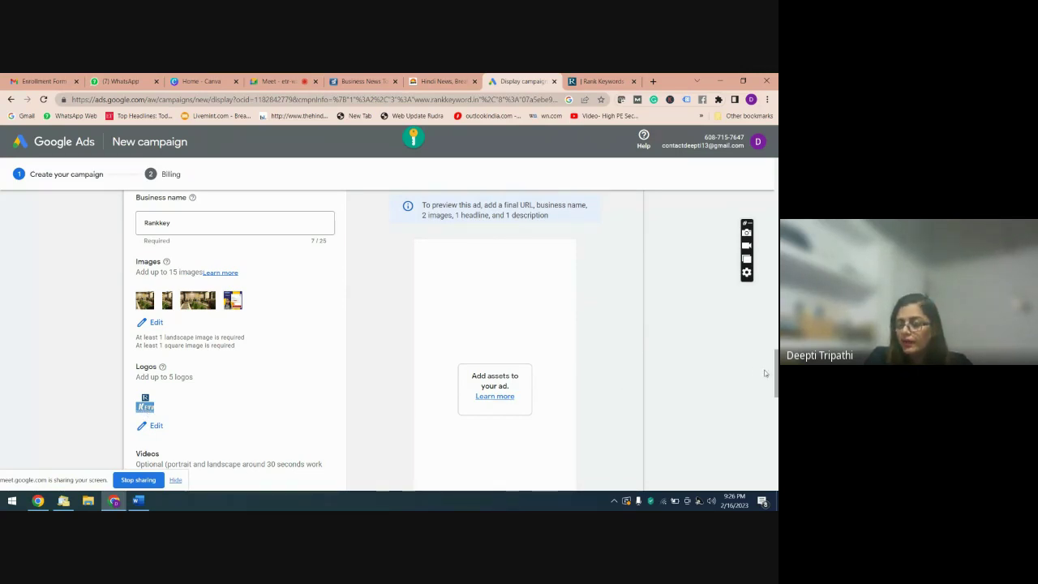
# - Look back over the ad's final URL, business name and assets, and start editing the empty first headline
pyautogui.moveTo(775, 375)
pyautogui.mouseDown()
pyautogui.moveTo(777, 408)
pyautogui.moveTo(776, 368)
pyautogui.mouseUp()
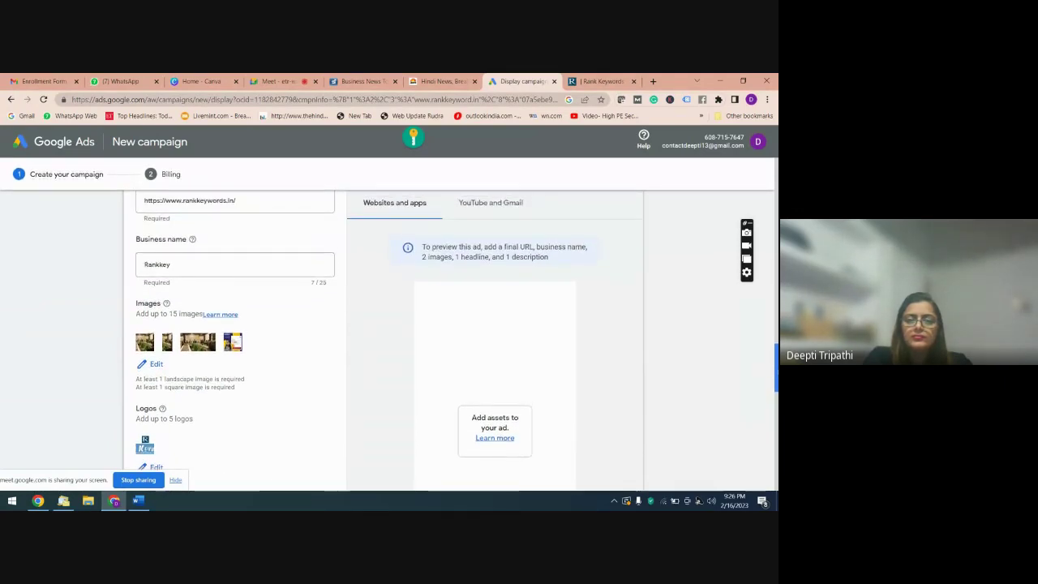
pyautogui.moveTo(776, 369); pyautogui.dragTo(777, 347)
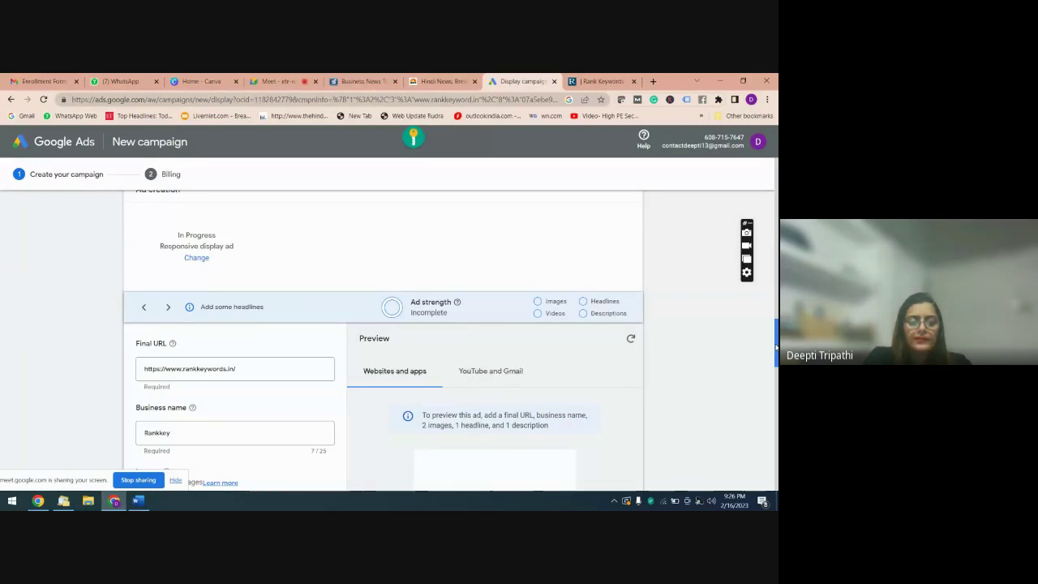
pyautogui.moveTo(777, 347); pyautogui.dragTo(776, 418)
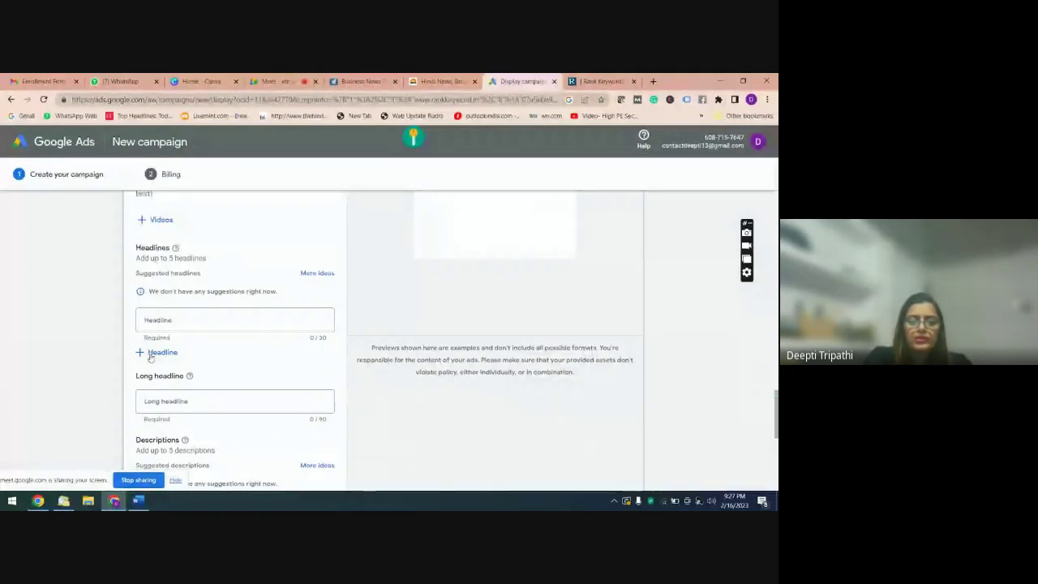
pyautogui.click(148, 320)
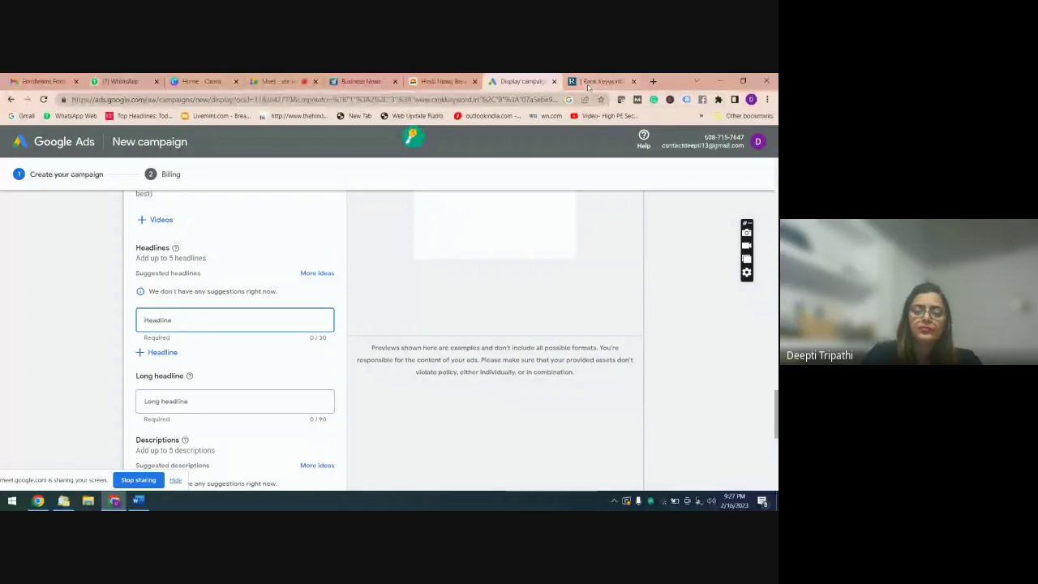
# - Search Google for "money control" in a new browser tab and open the Moneycontrol website
pyautogui.hotkey('ctrl', 't')
pyautogui.write('mone')
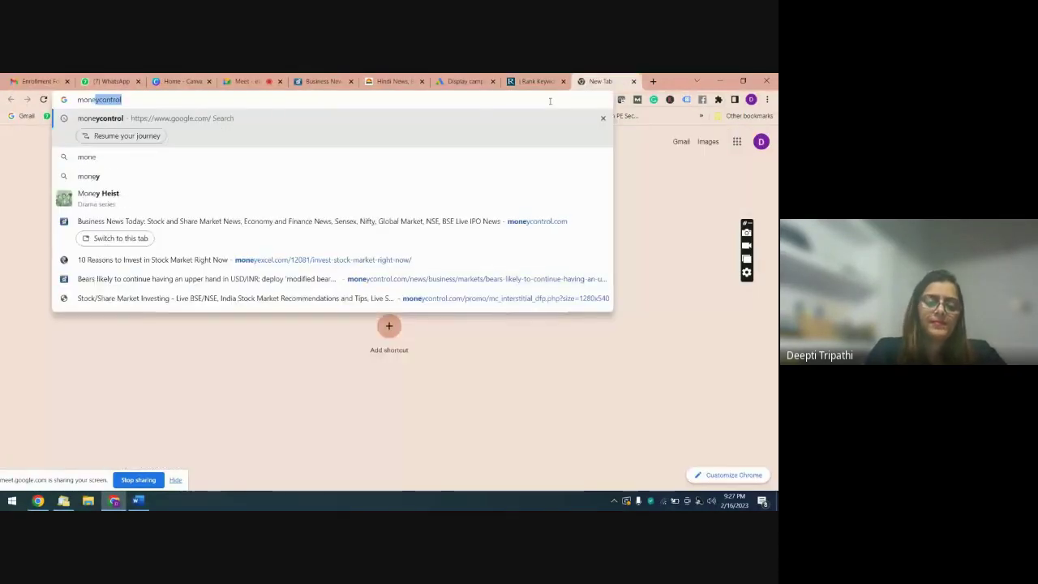
pyautogui.write('y contro')
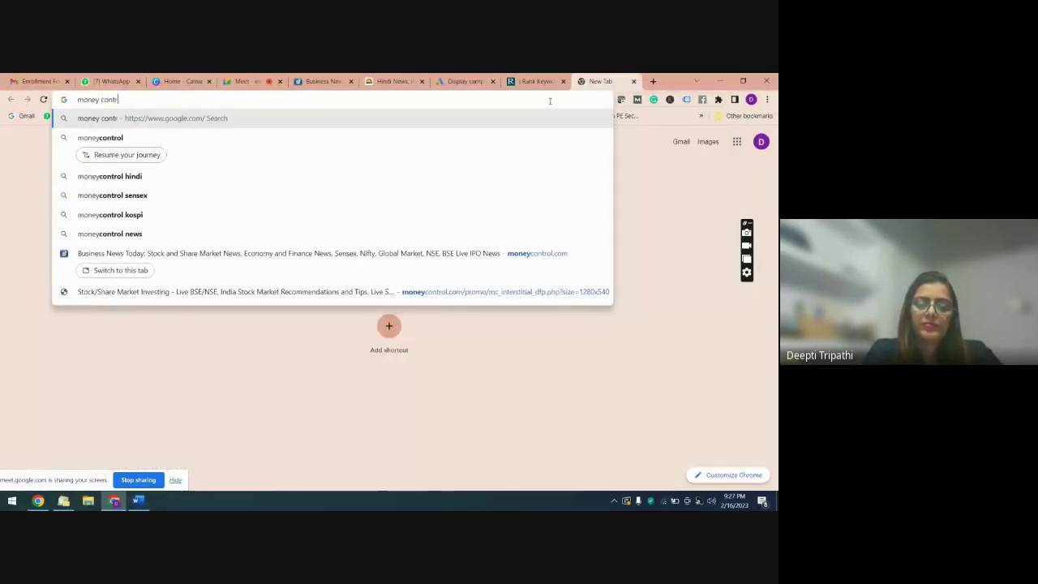
pyautogui.write('l')
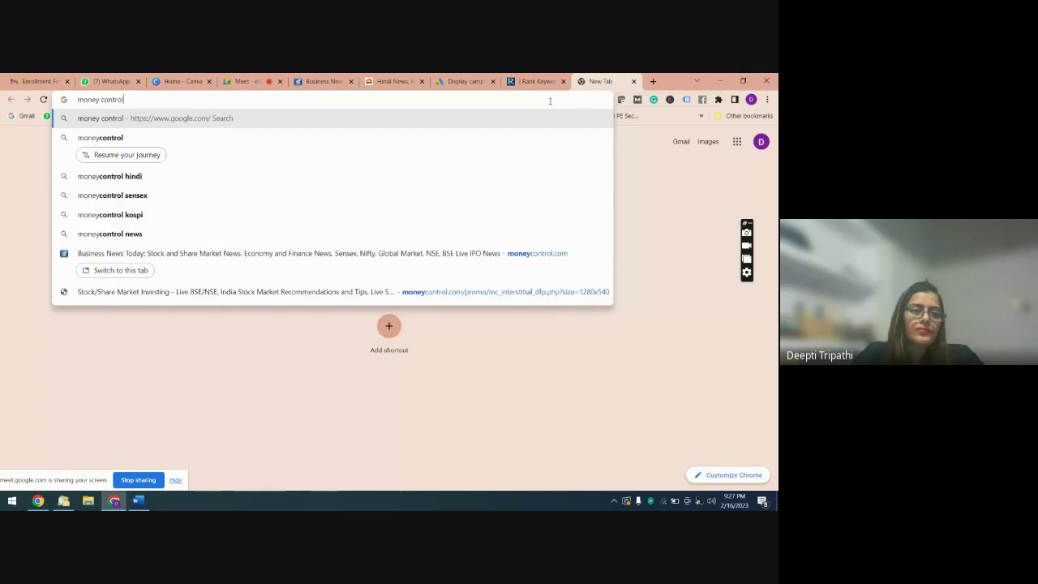
pyautogui.press('Return')
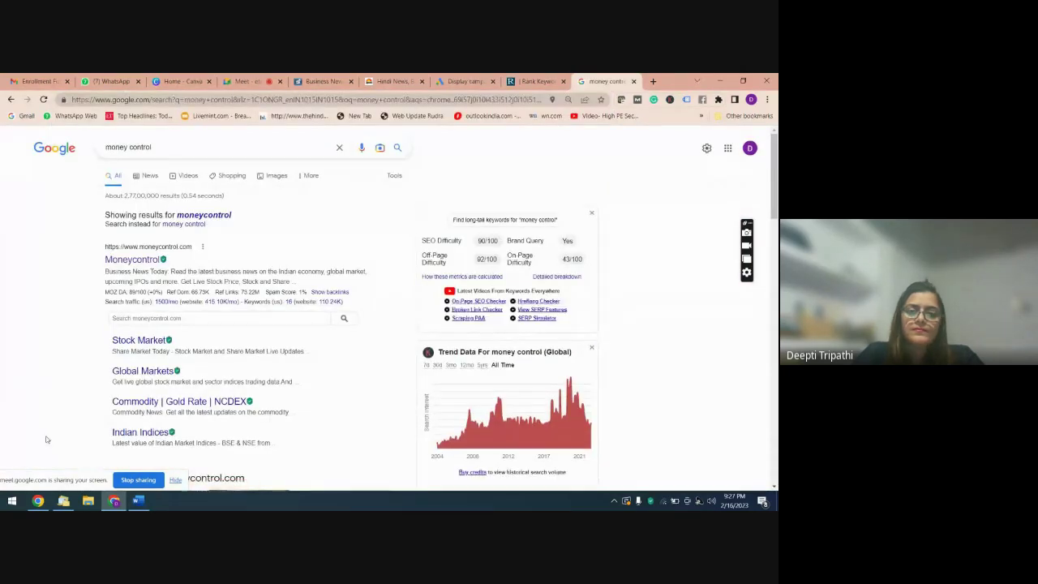
pyautogui.click(144, 261)
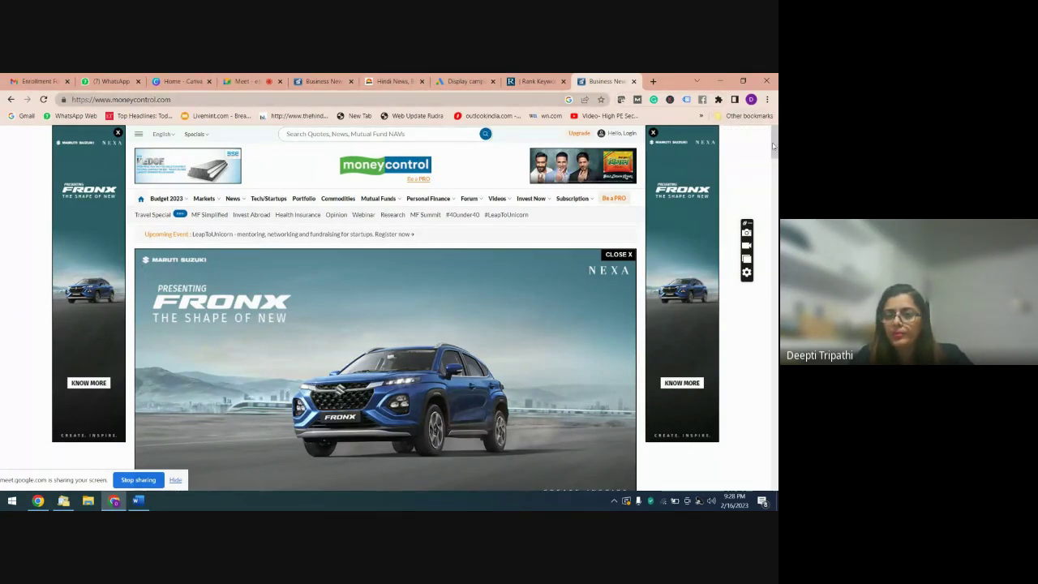
# - Examine the display ads on the Moneycontrol homepage, glance at the Rank Keywords website, and return to the Google Ads campaign
pyautogui.moveTo(774, 146); pyautogui.dragTo(774, 152)
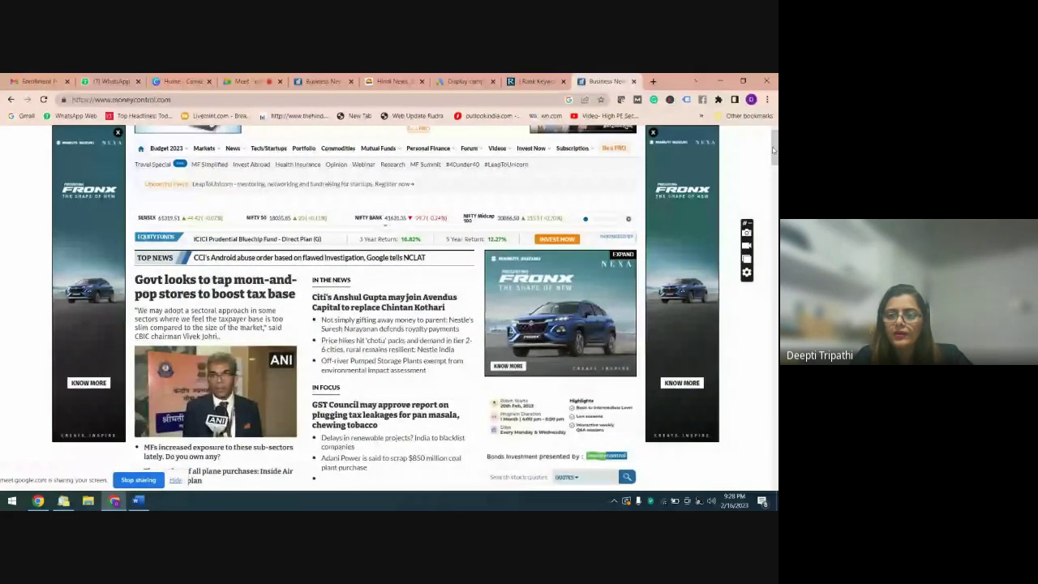
pyautogui.moveTo(774, 150); pyautogui.dragTo(774, 146)
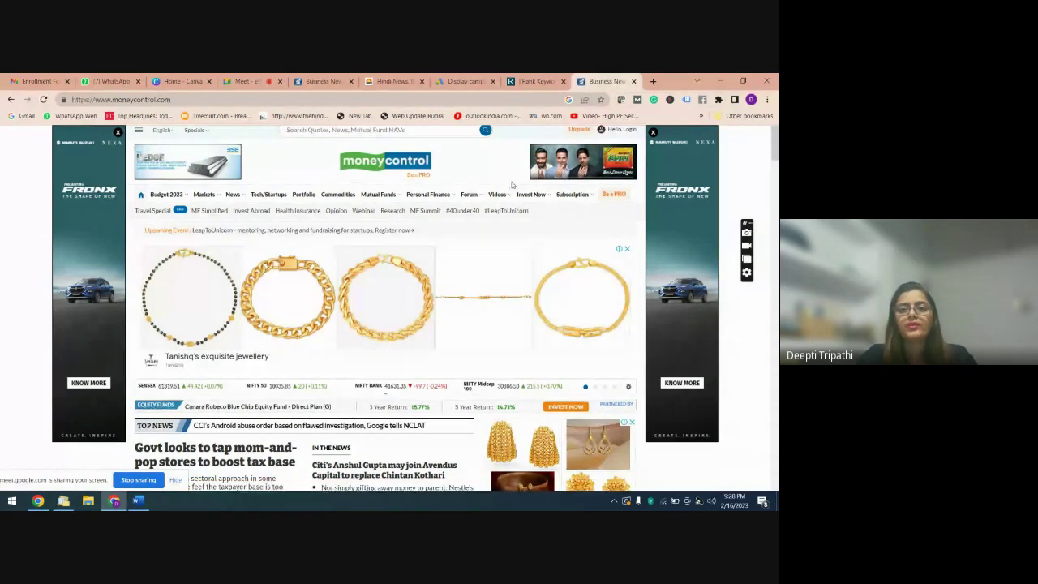
pyautogui.click(531, 82)
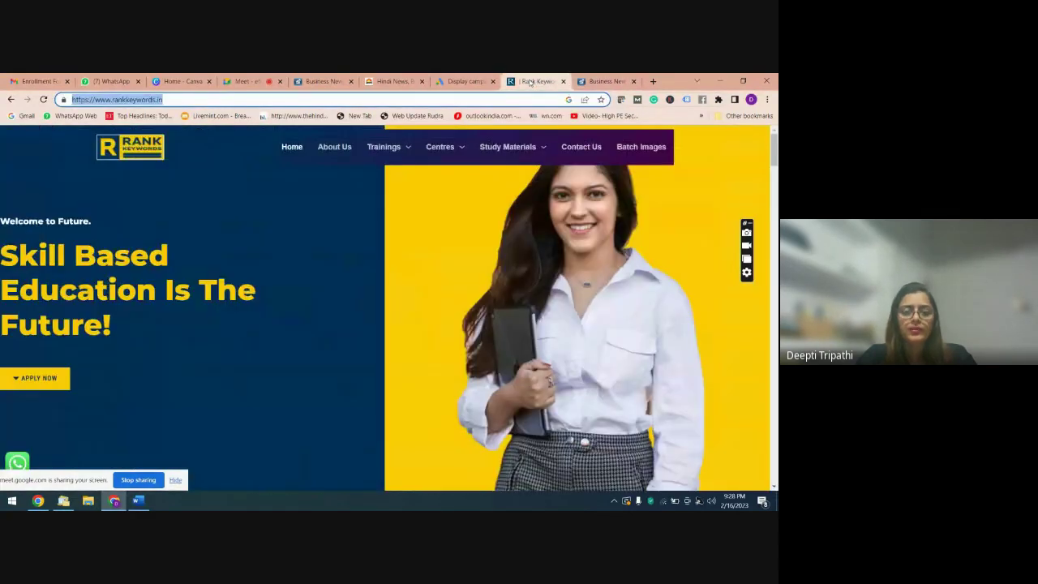
pyautogui.click(478, 81)
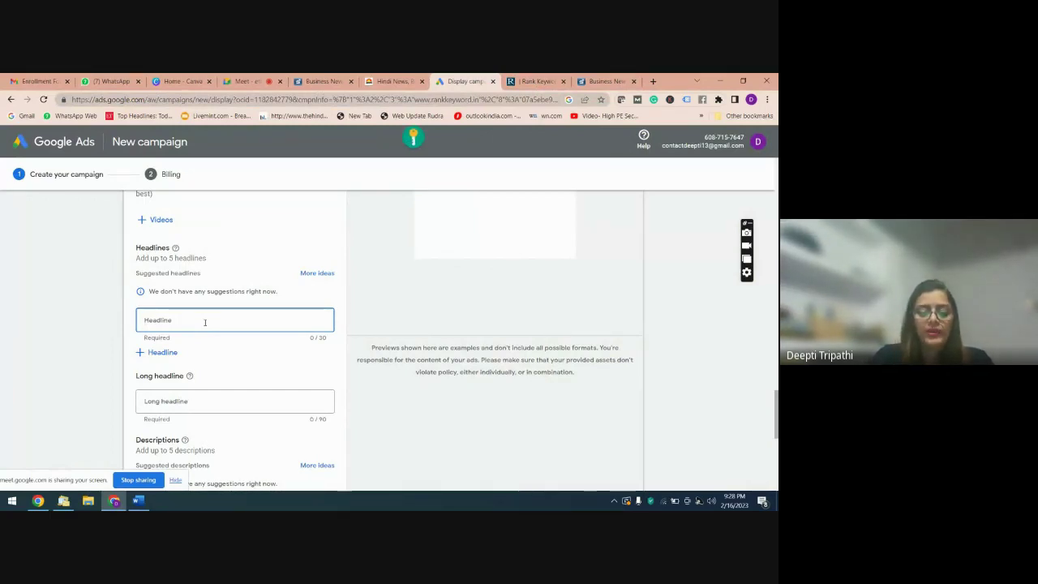
# - Enter "best medical coaching in india" as the ad's first headline
pyautogui.write('best m')
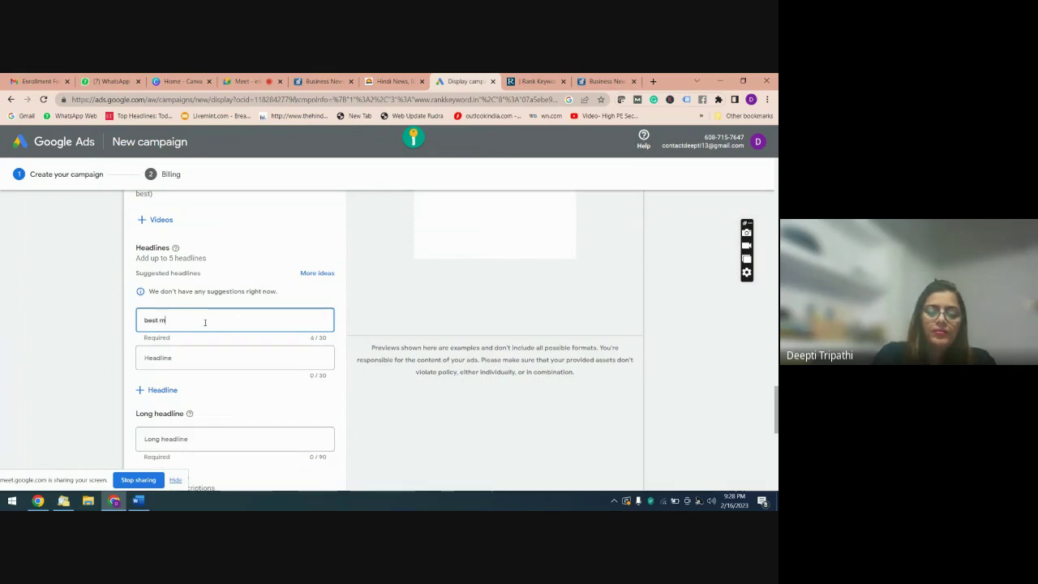
pyautogui.write('edica')
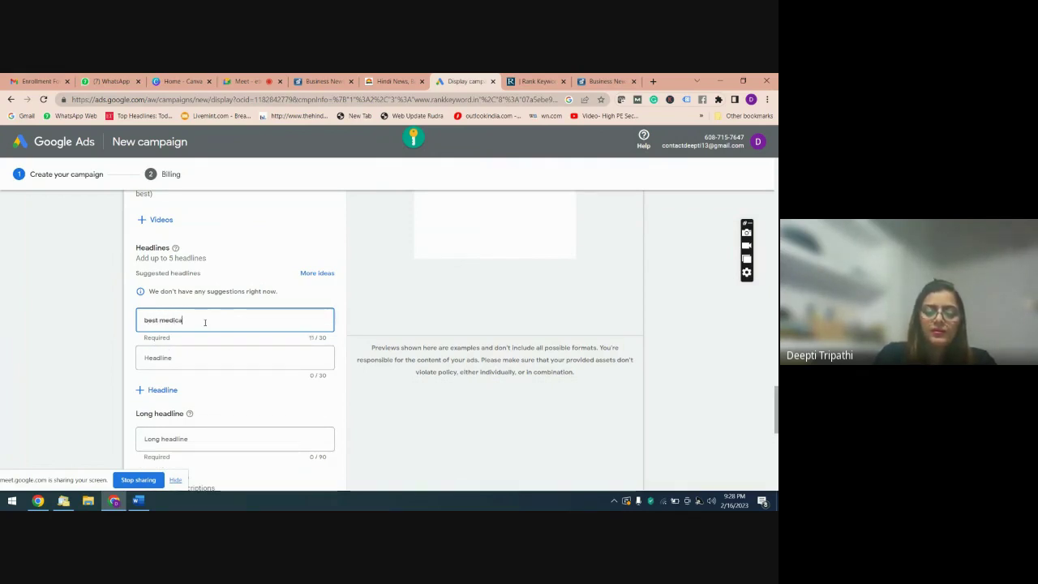
pyautogui.write('l coac')
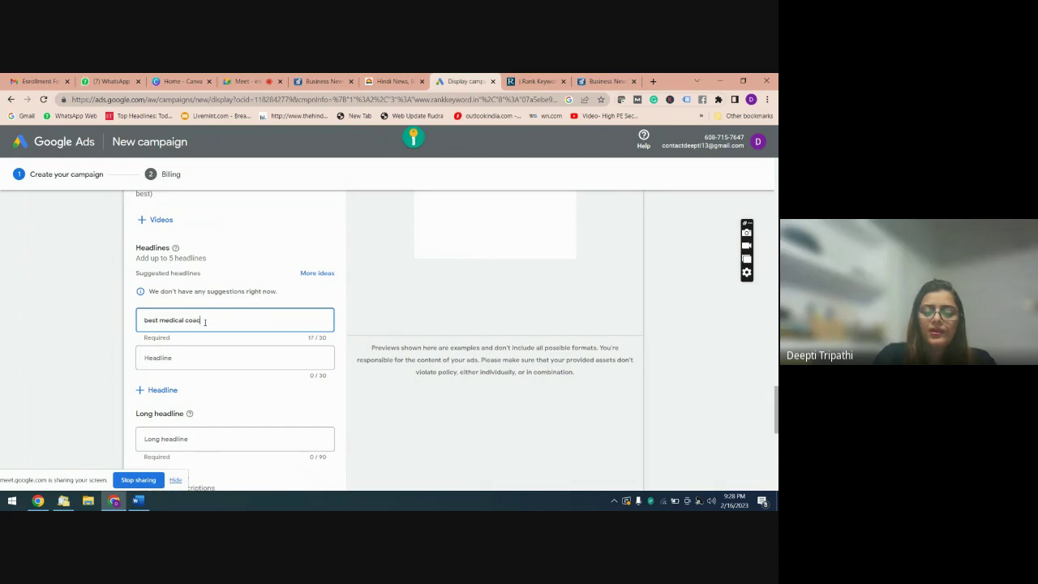
pyautogui.write('hing')
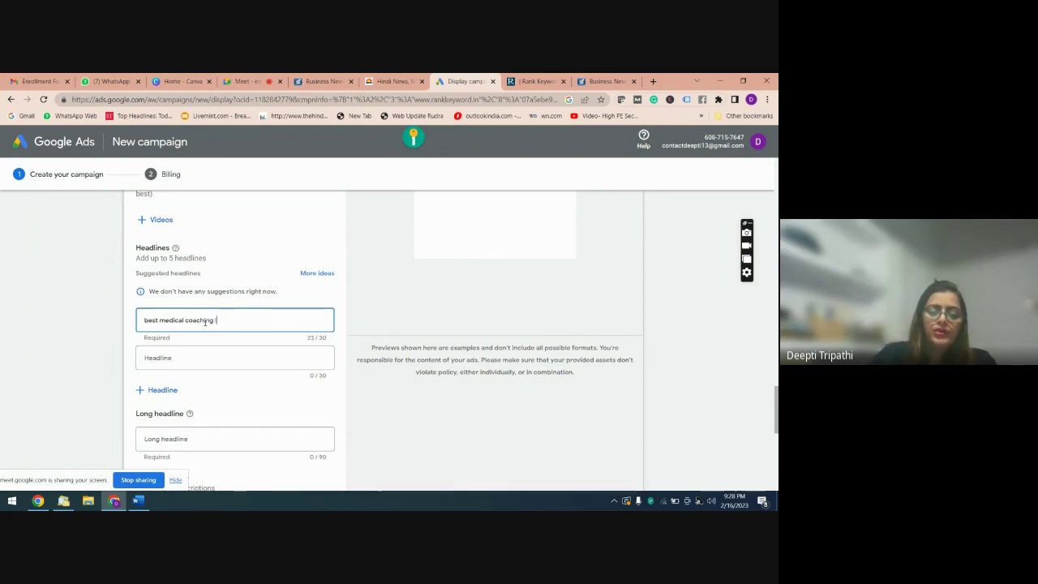
pyautogui.write(' in india')
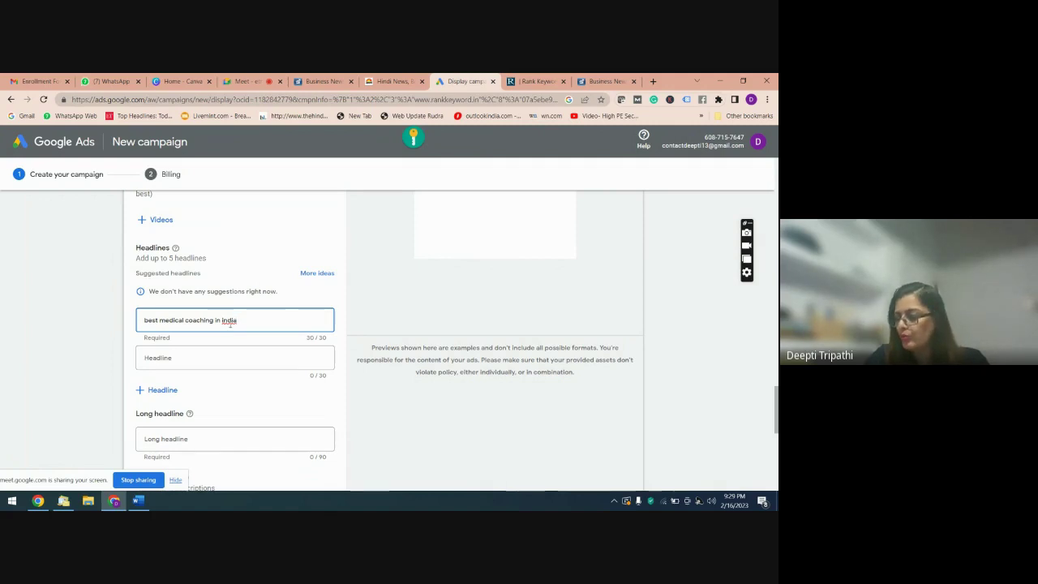
# - Enter "addmission open till 14 august" as the ad's second headline
pyautogui.click(192, 357)
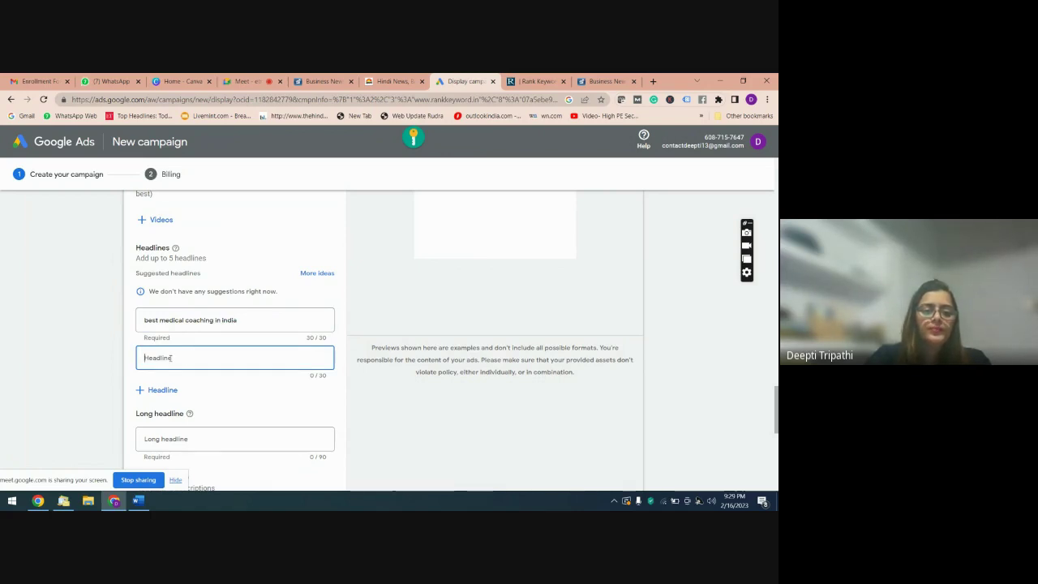
pyautogui.write('addm')
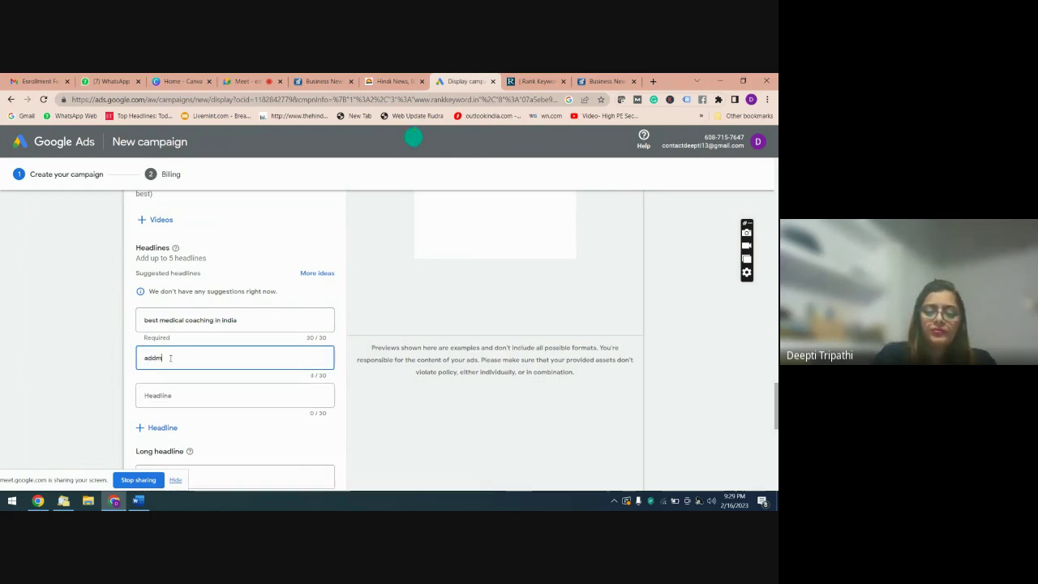
pyautogui.write('ission open till')
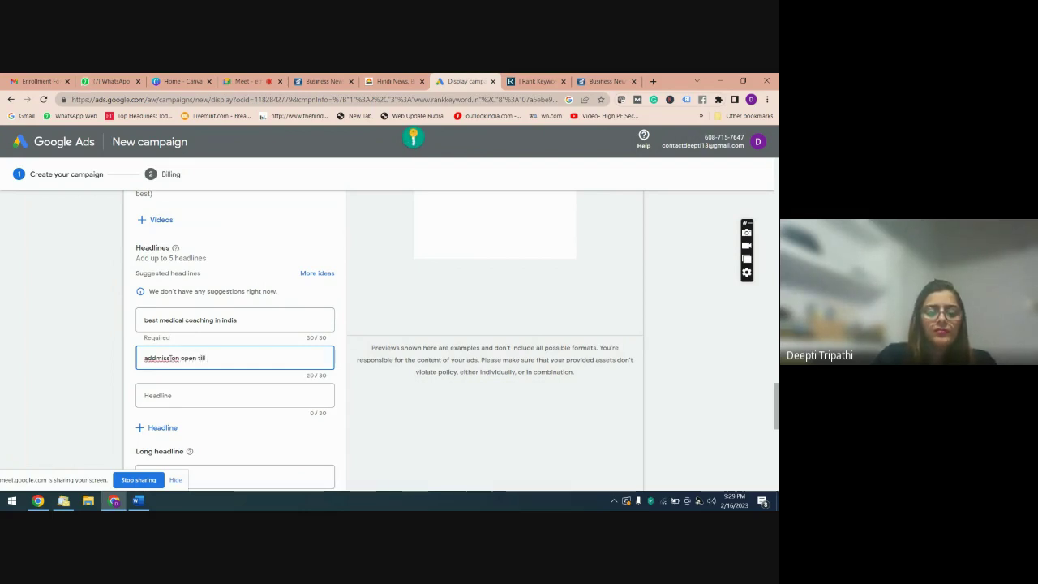
pyautogui.write('1')
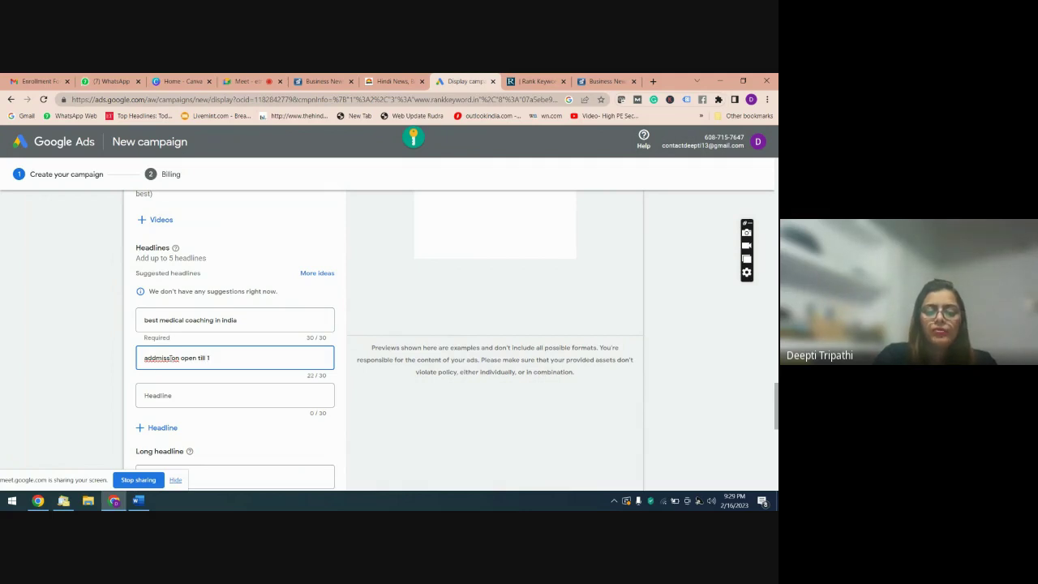
pyautogui.write('4')
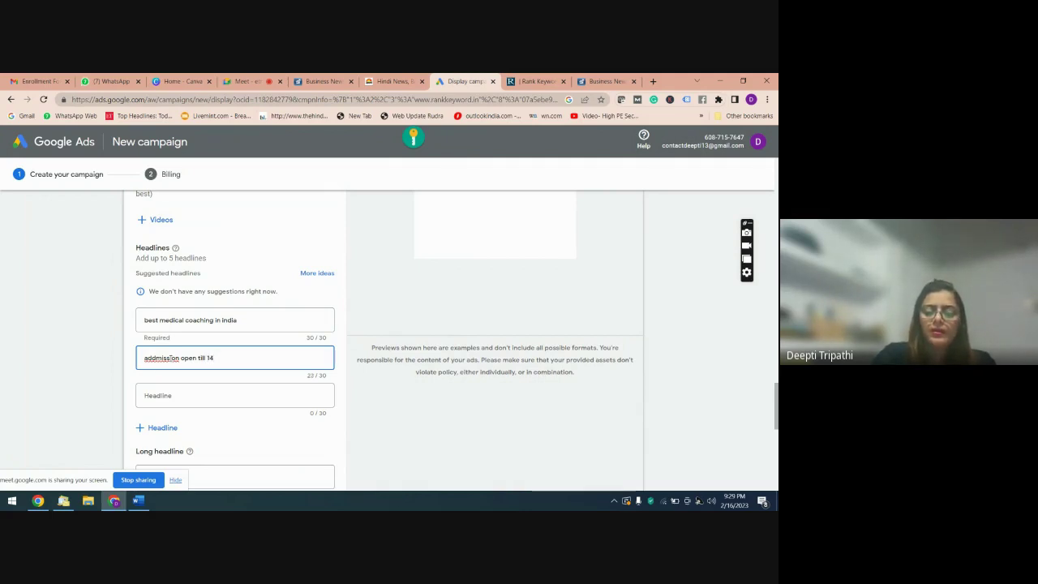
pyautogui.write(' augus')
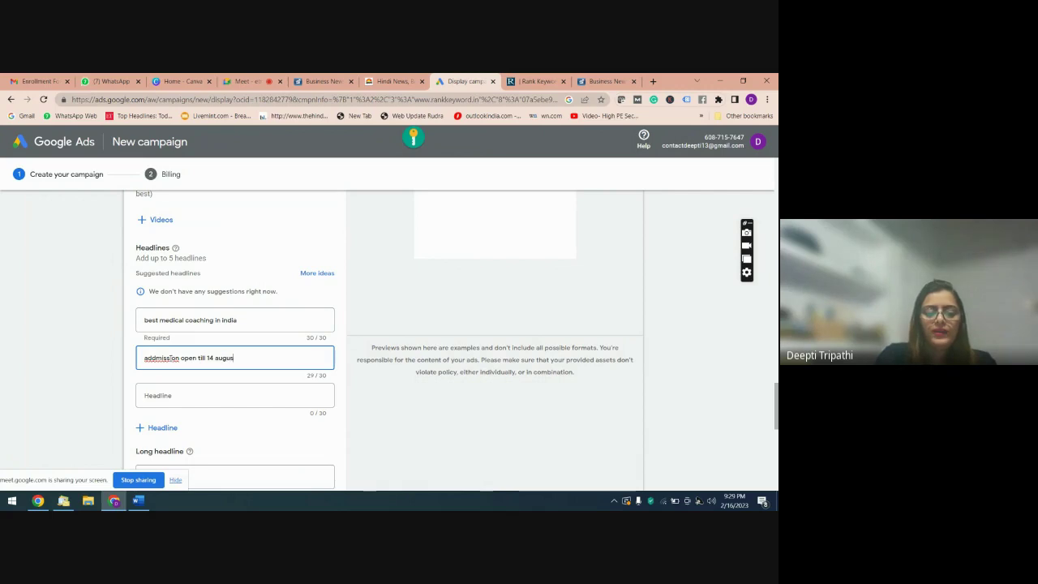
pyautogui.write('e')
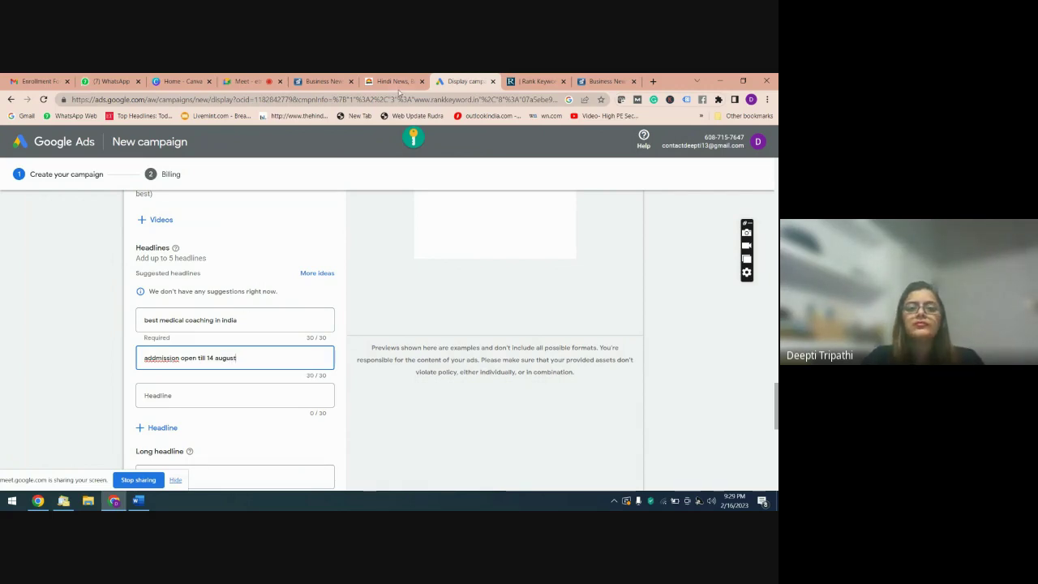
# - Switch to the Google Meet call, admit the waiting participant, and bring up the Moneycontrol homepage
pyautogui.click(235, 82)
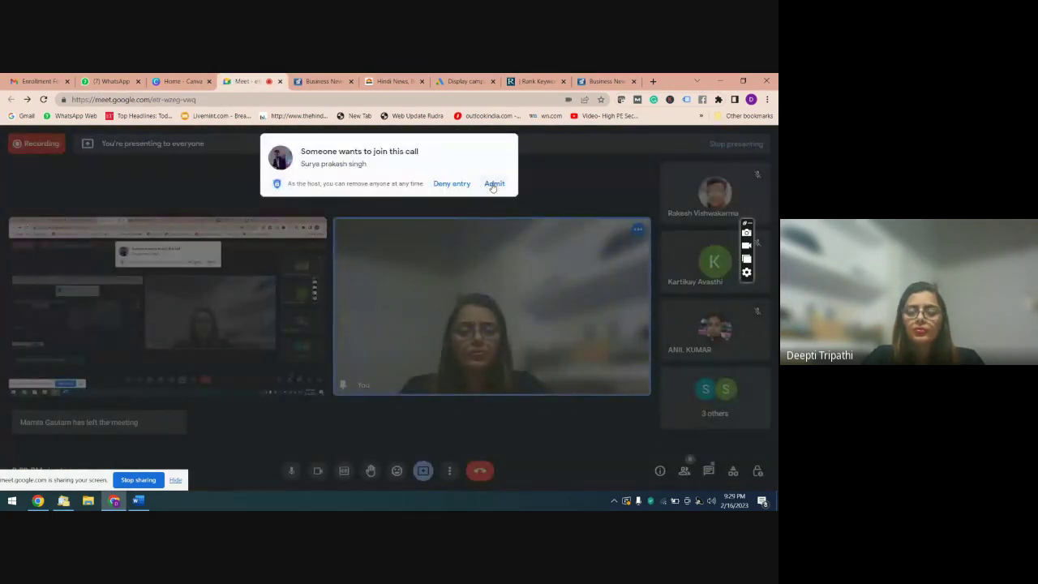
pyautogui.click(492, 183)
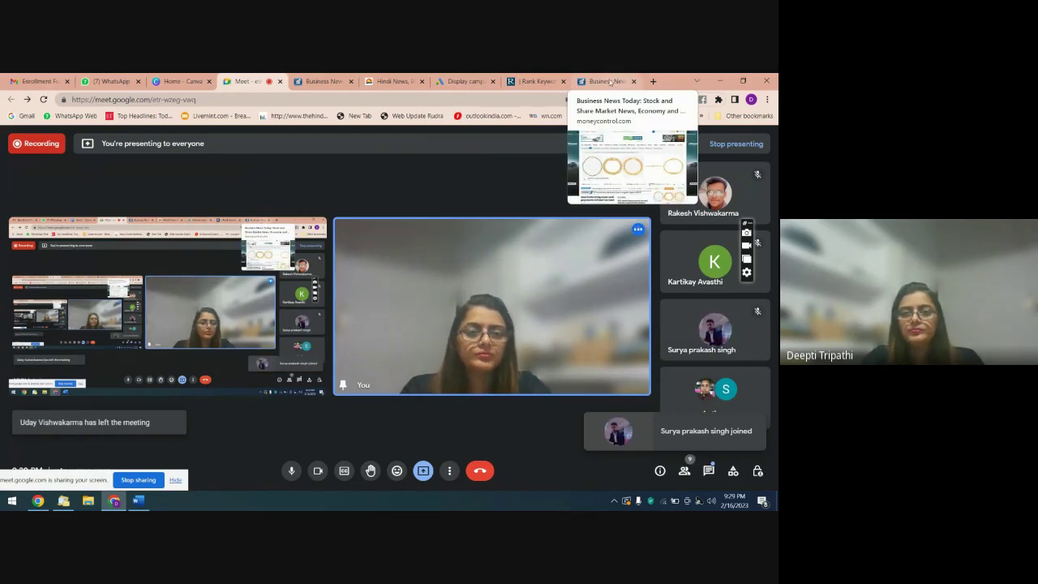
pyautogui.click(612, 82)
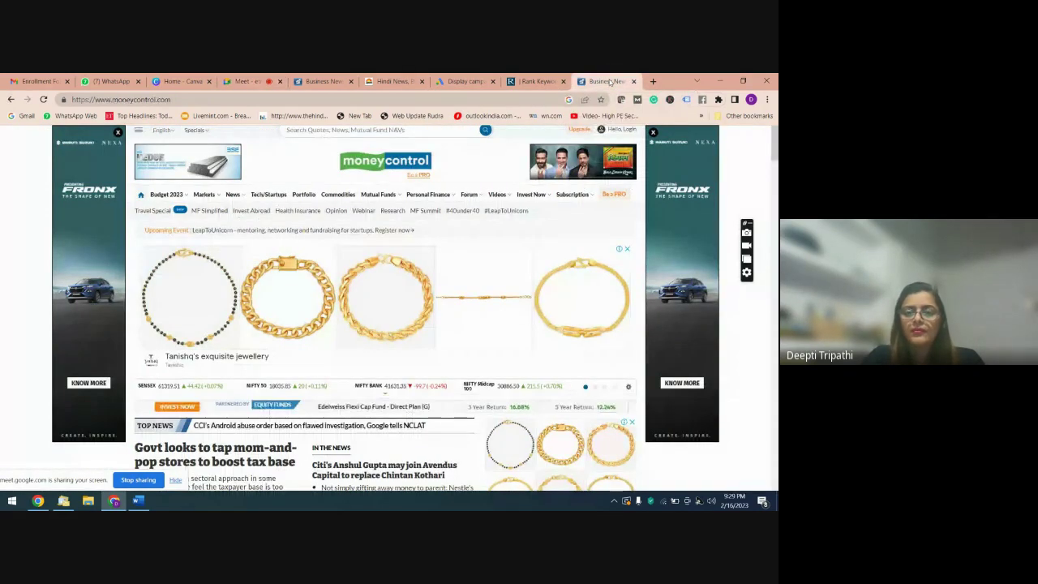
# - Return to the Google Ads campaign and correct the second headline to "admission open till 14 august"
pyautogui.click(468, 82)
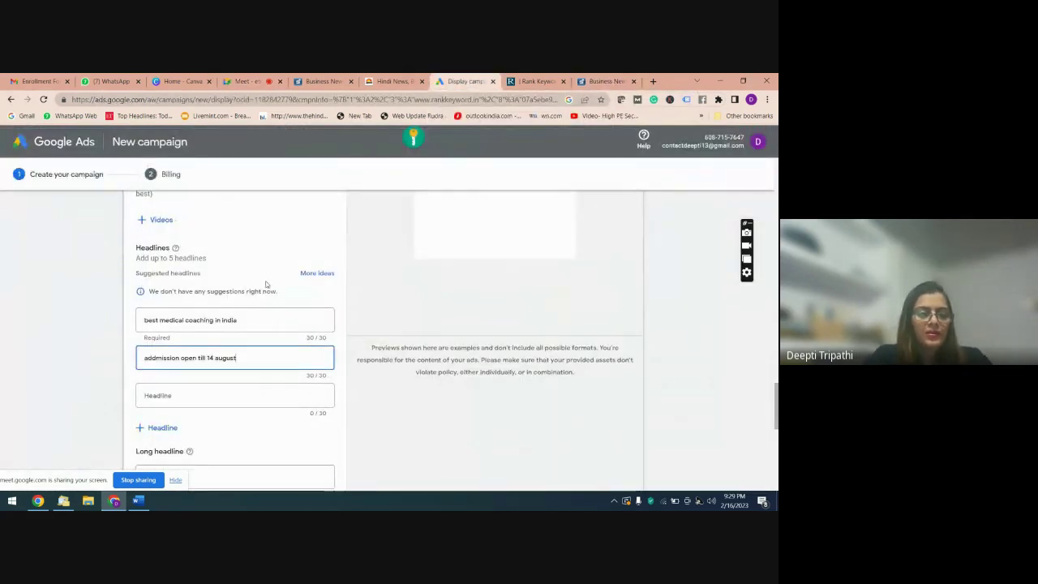
pyautogui.click(155, 357)
pyautogui.press('BackSpace')
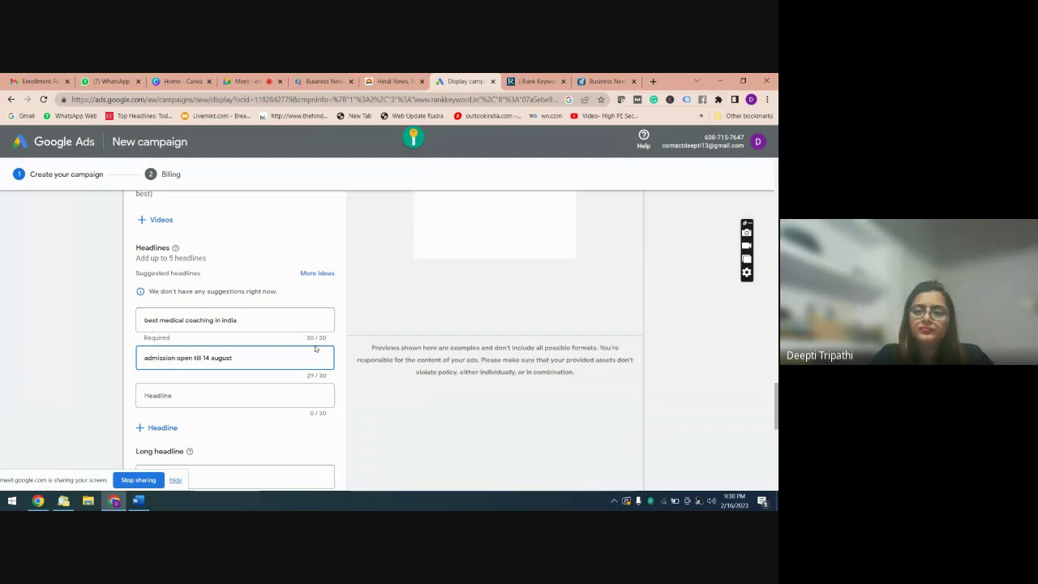
# - Look over the ad form from the long headline and description fields back to the final URL, business name, images, logo and ad strength
pyautogui.scroll(-3, 724, 306)
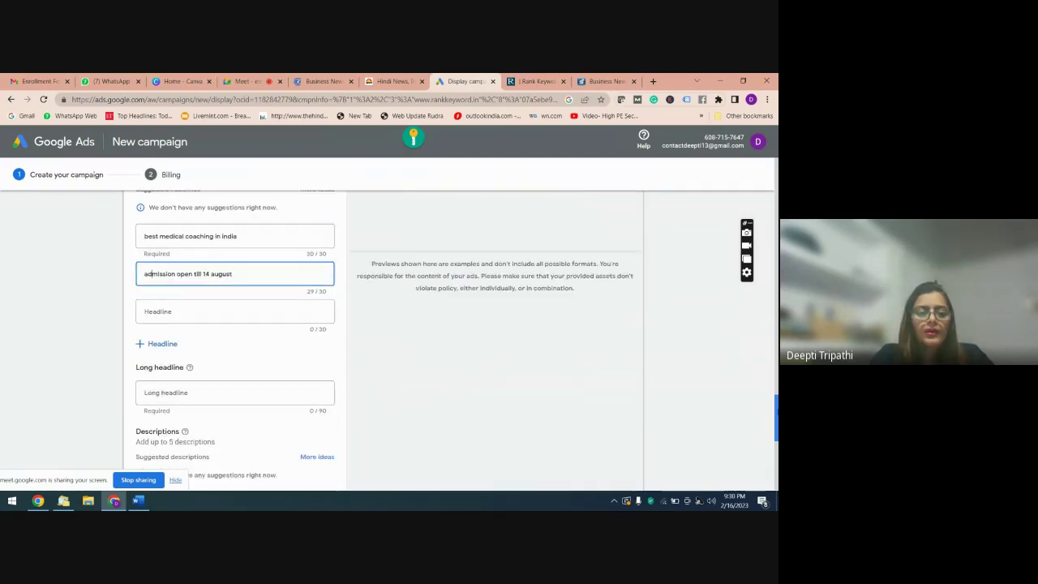
pyautogui.scroll(-3, 454, 341)
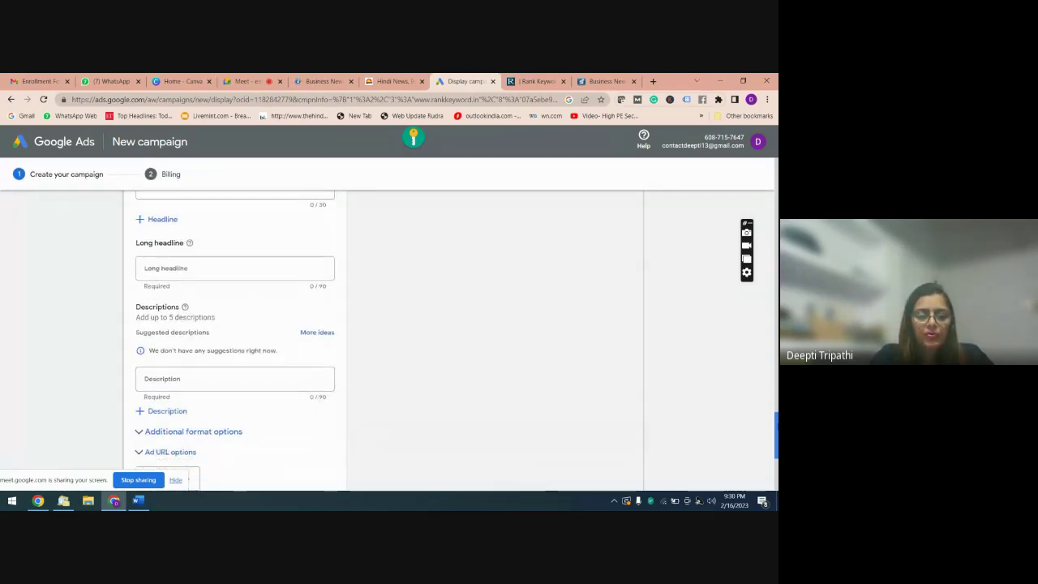
pyautogui.scroll(-3, 386, 340)
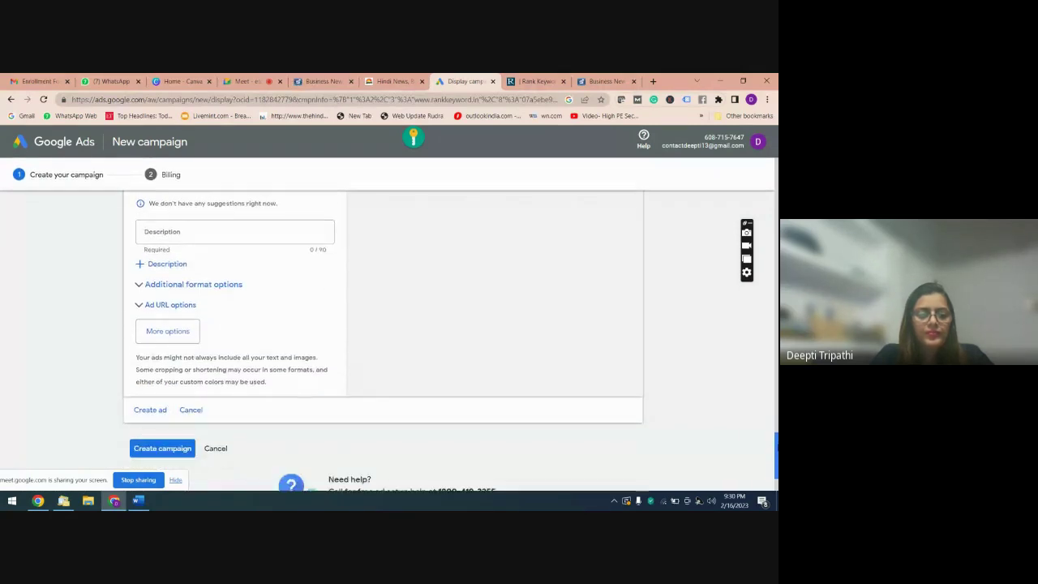
pyautogui.scroll(5, 776, 408)
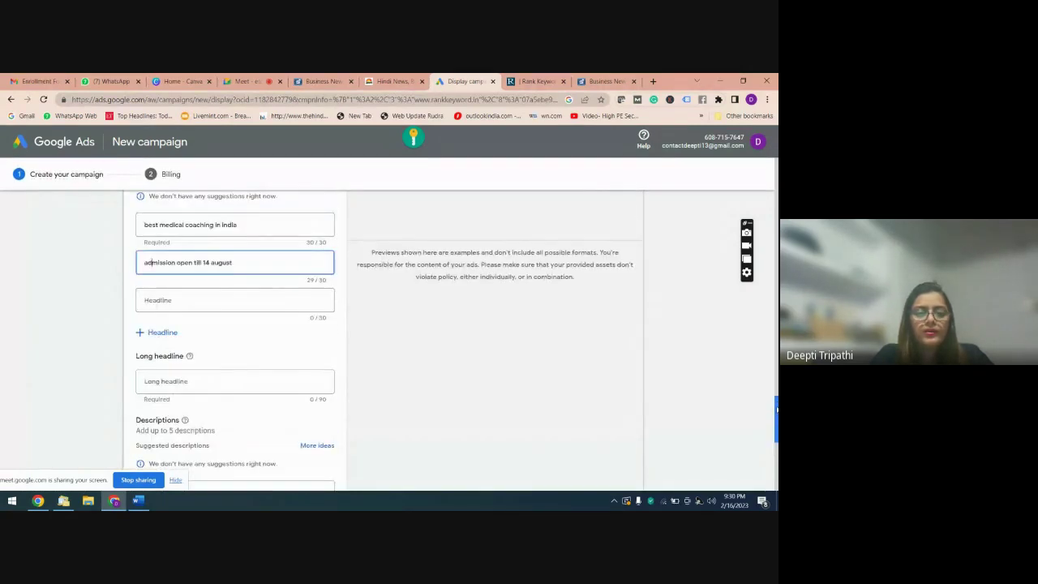
pyautogui.scroll(5, 776, 408)
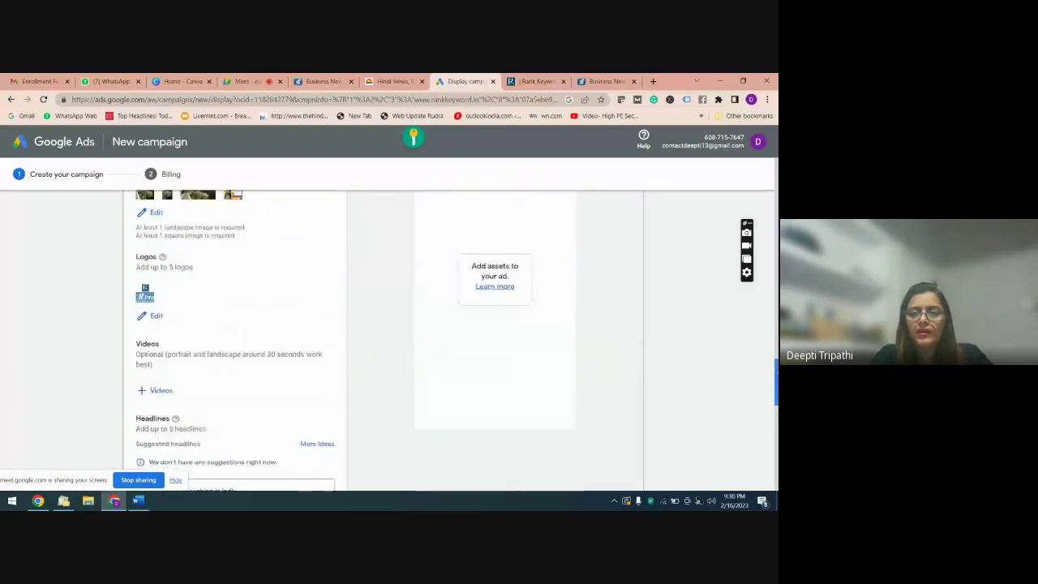
pyautogui.scroll(1, 776, 408)
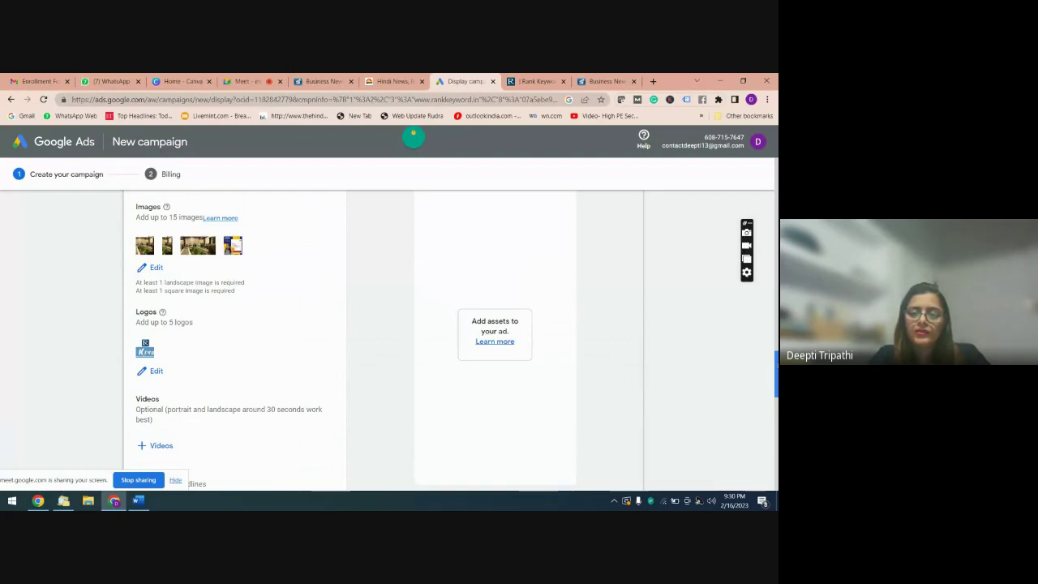
pyautogui.scroll(1, 450, 266)
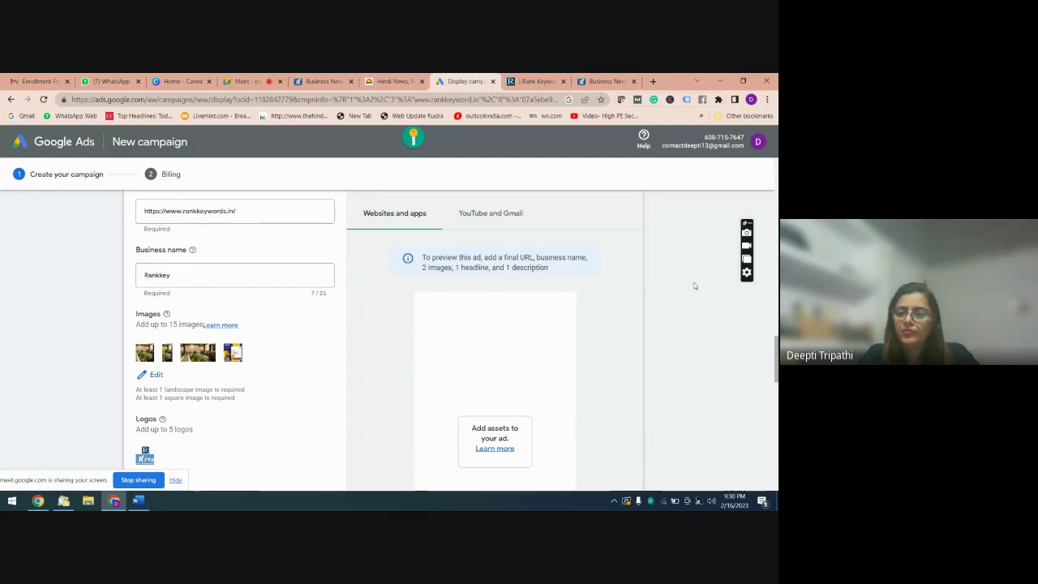
pyautogui.scroll(-1, 776, 361)
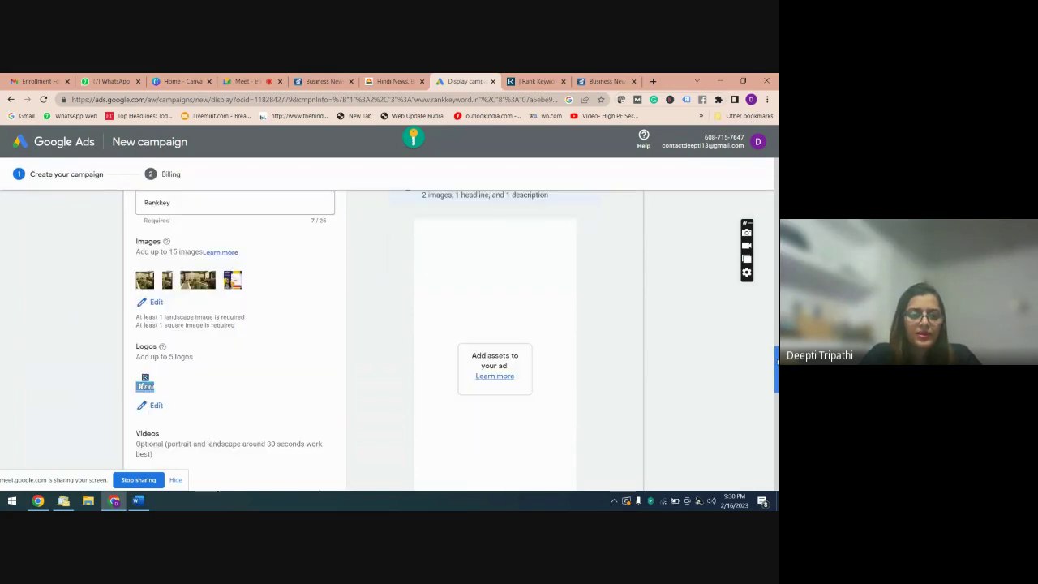
pyautogui.scroll(-3, 776, 361)
pyautogui.scroll(5, 776, 361)
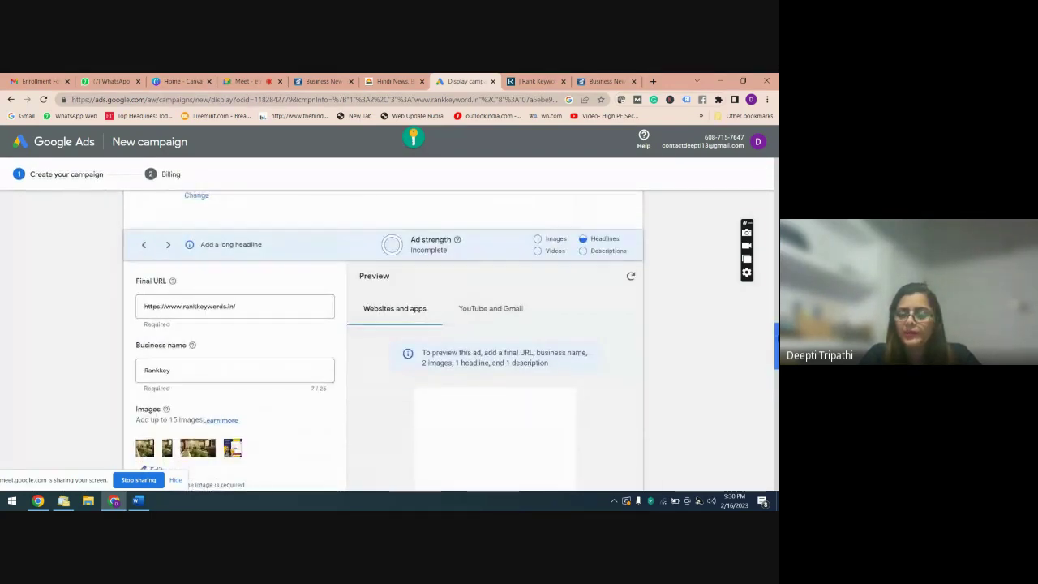
pyautogui.scroll(-1, 776, 361)
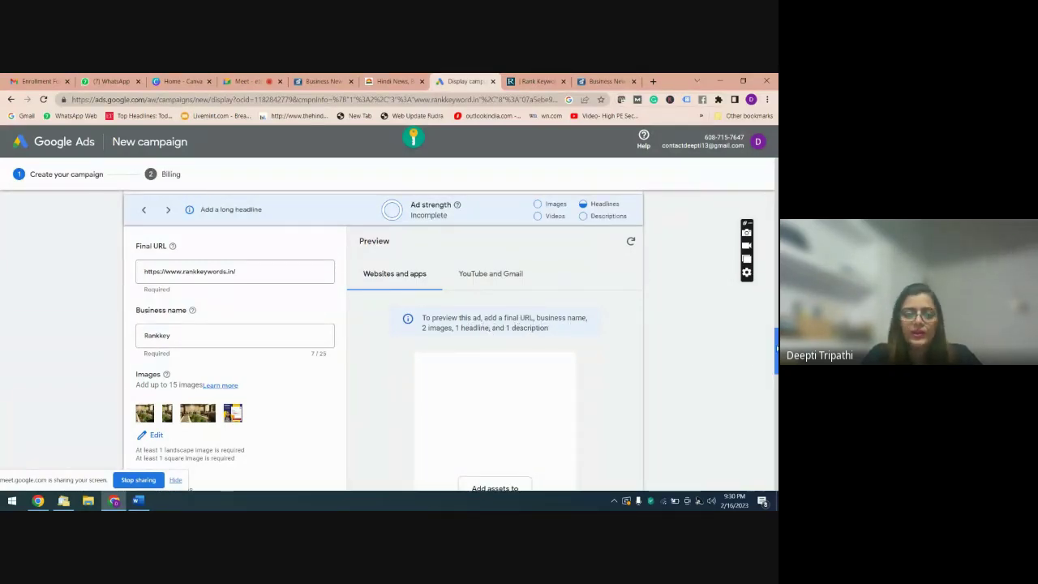
# - Start the ad's first description with the text "get 20% for"
pyautogui.moveTo(777, 349); pyautogui.dragTo(777, 436)
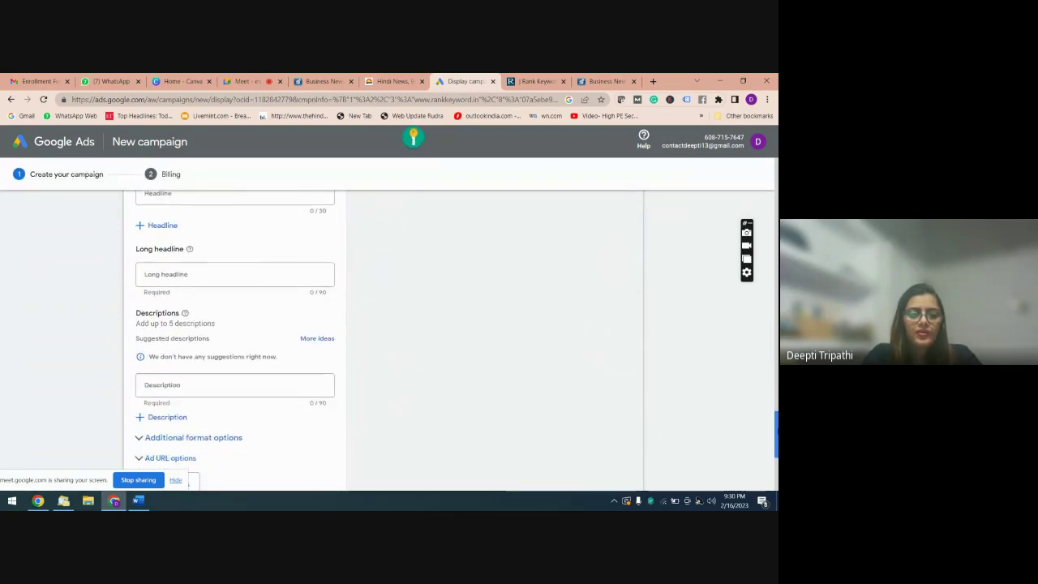
pyautogui.click(207, 390)
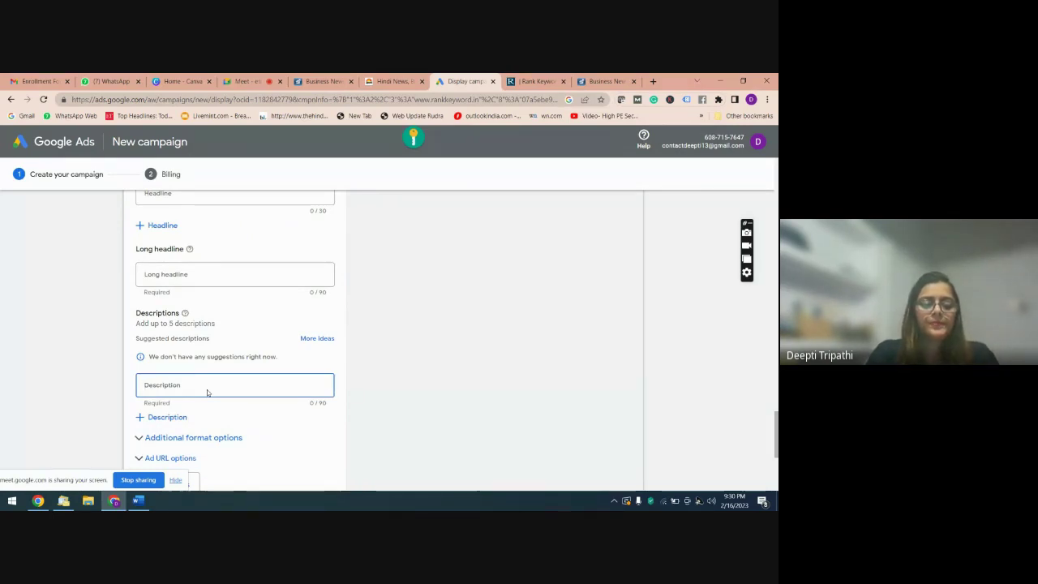
pyautogui.write('get')
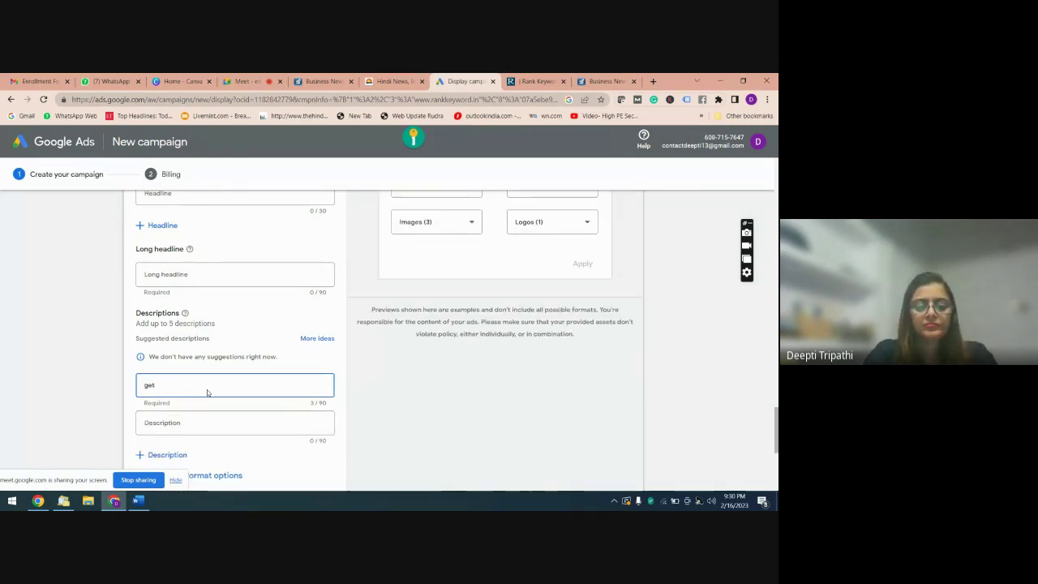
pyautogui.write(' 20')
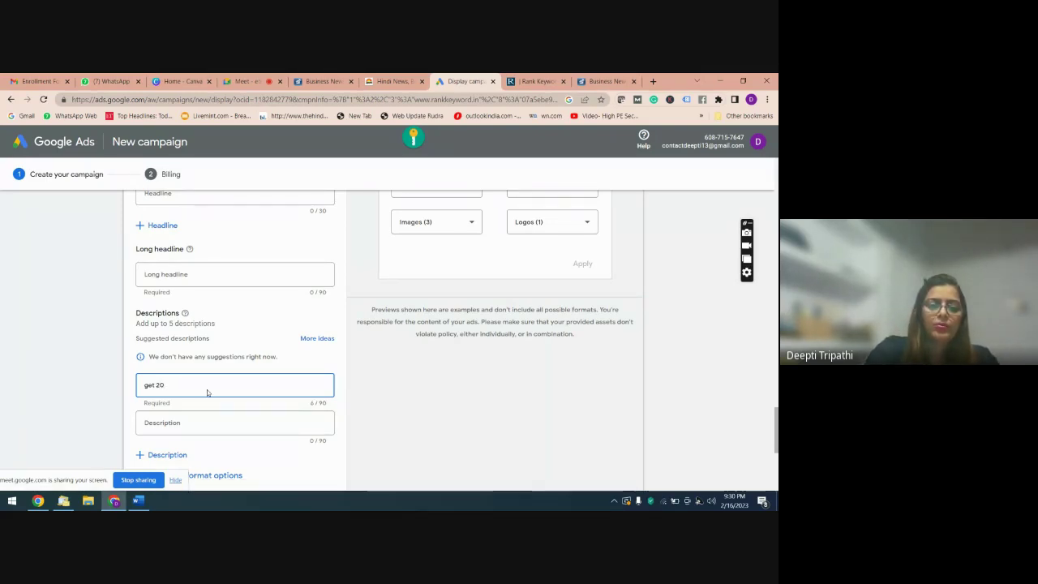
pyautogui.write('5')
pyautogui.press('BackSpace')
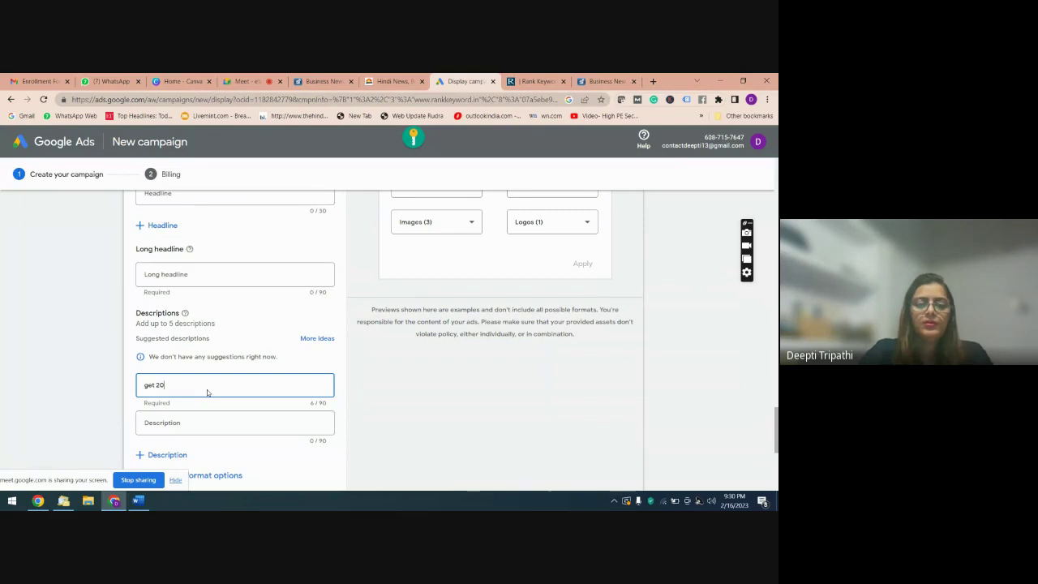
pyautogui.write('% fo')
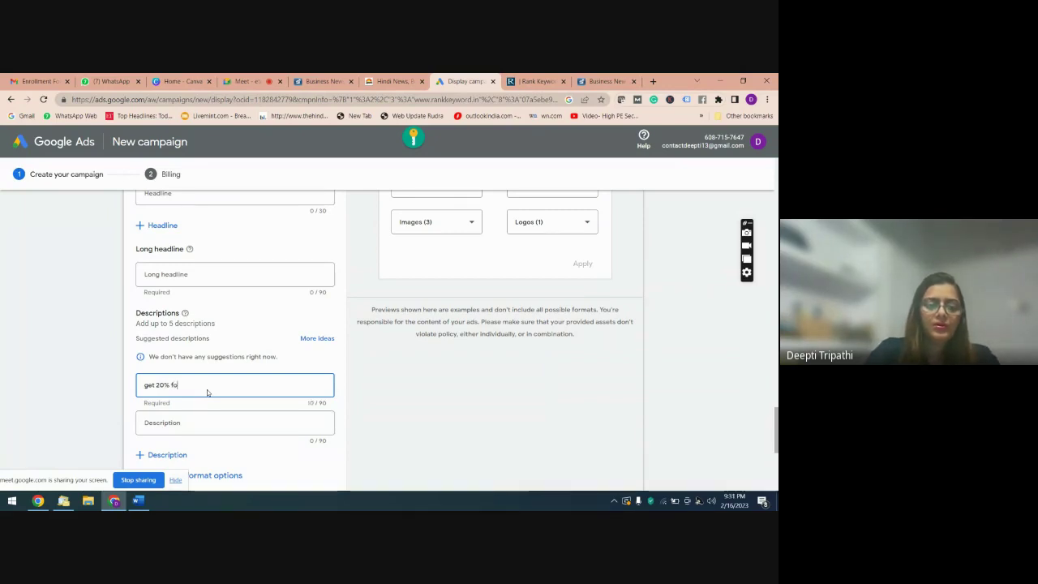
# - Reword the ad's first description to "20% off for early bird"
pyautogui.scroll(2, 207, 389)
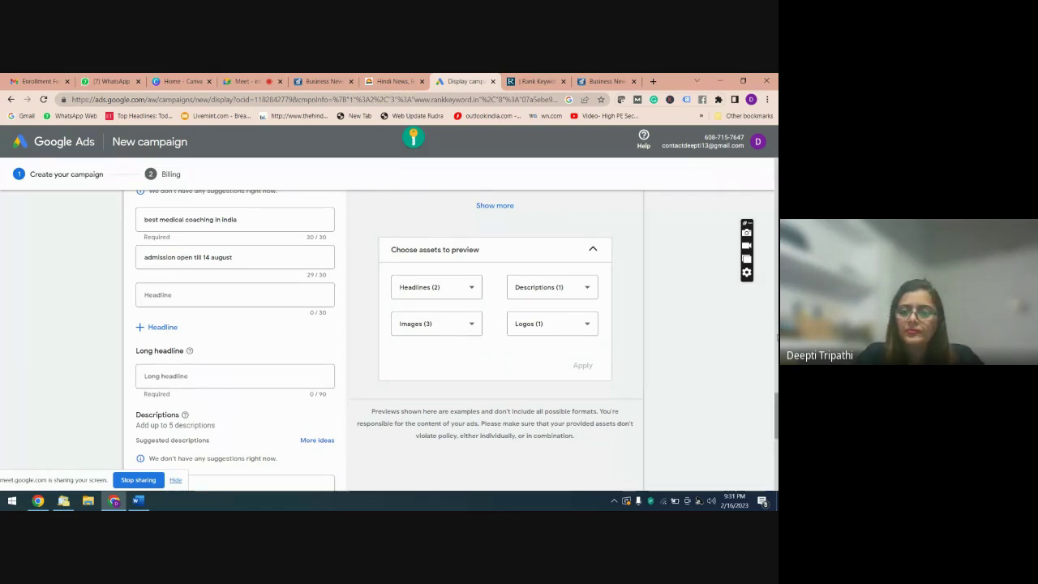
pyautogui.moveTo(776, 409); pyautogui.dragTo(776, 427)
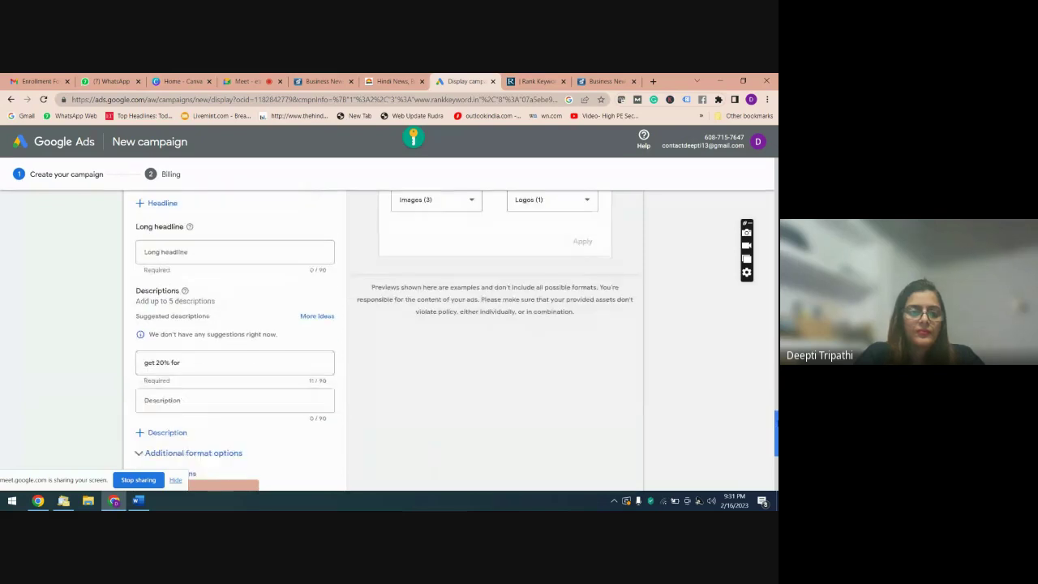
pyautogui.click(198, 362)
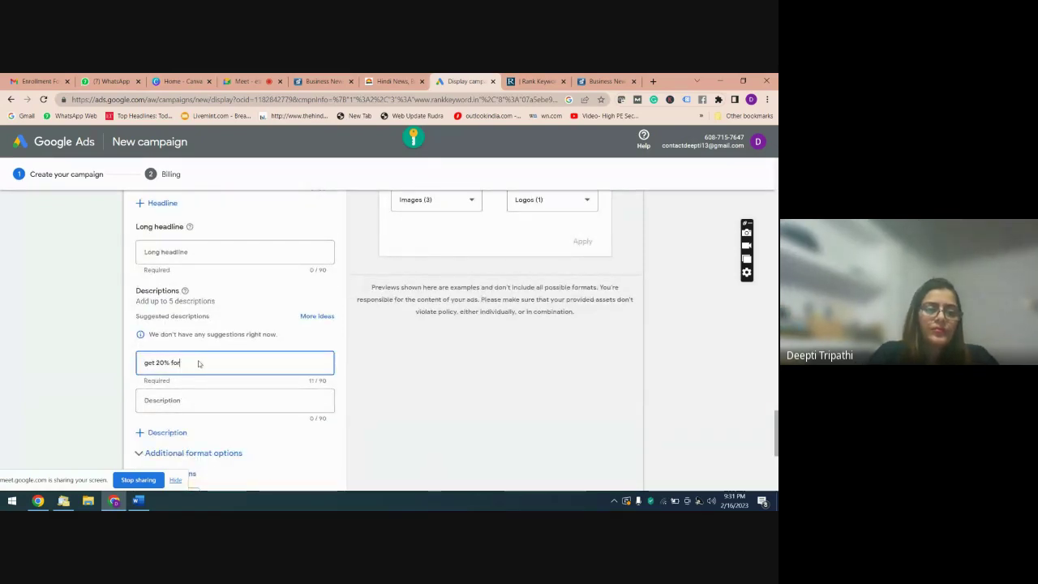
pyautogui.click(155, 362)
pyautogui.press('BackSpace')
pyautogui.press('BackSpace')
pyautogui.press('BackSpace')
pyautogui.press('BackSpace')
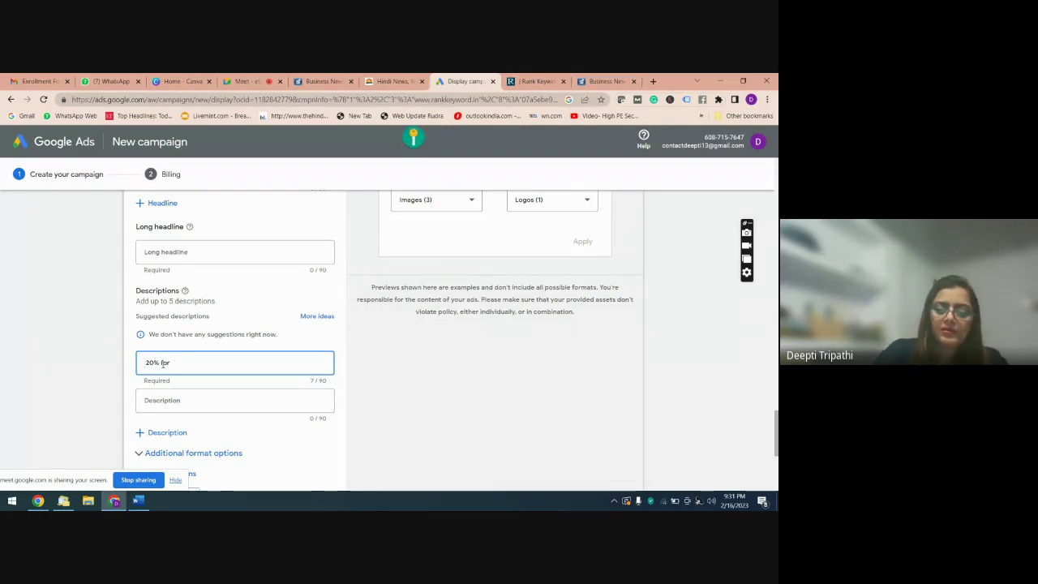
pyautogui.click(162, 362)
pyautogui.write('a')
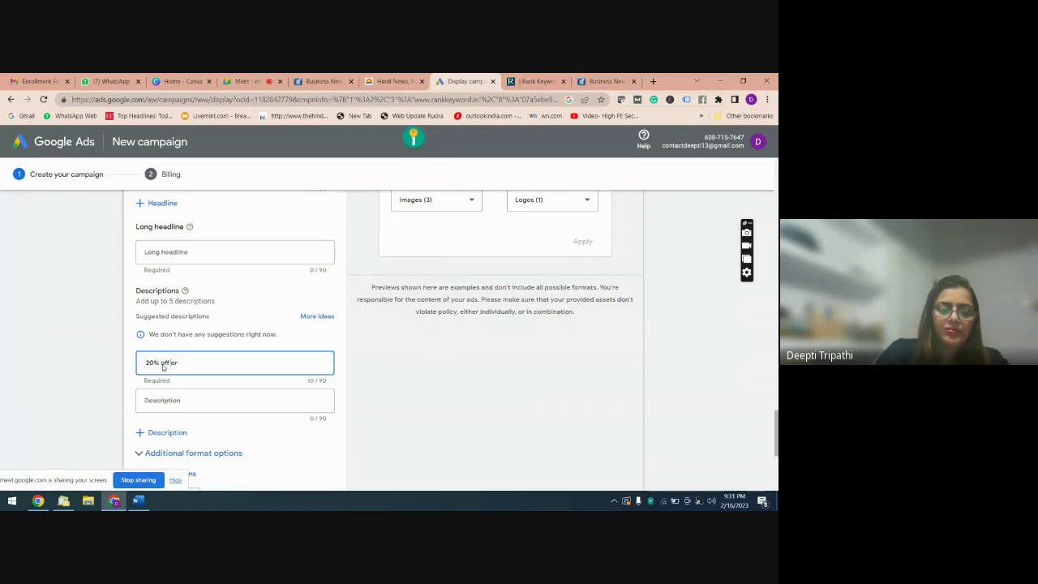
pyautogui.press('BackSpace')
pyautogui.write('off ')
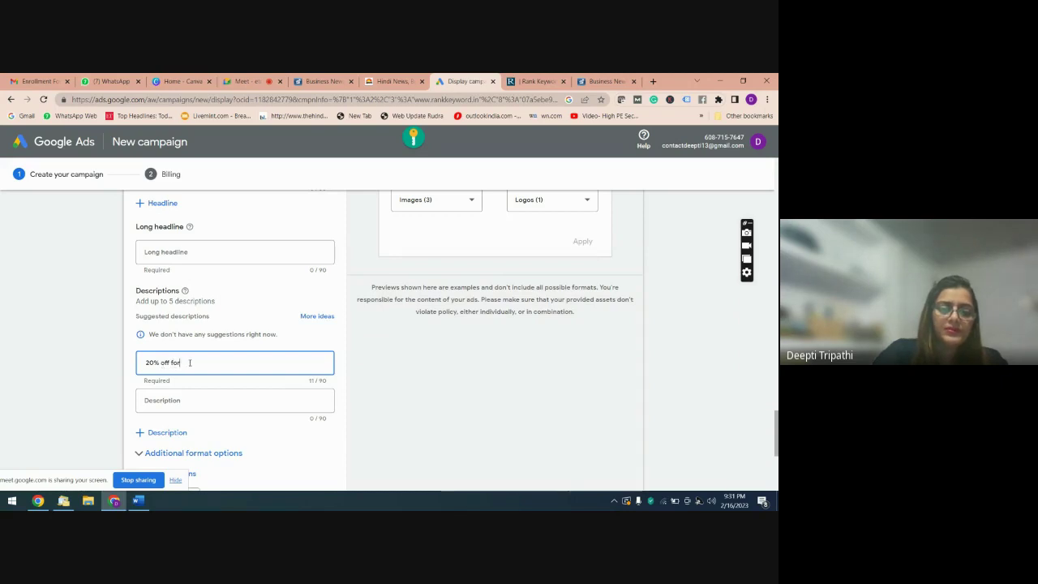
pyautogui.write(' eal')
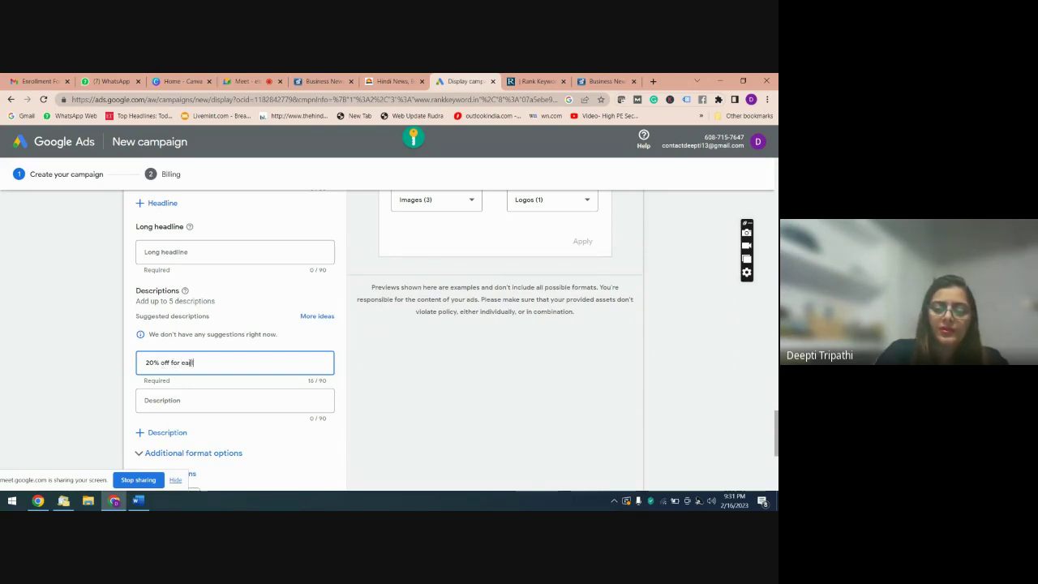
pyautogui.write('ly bird')
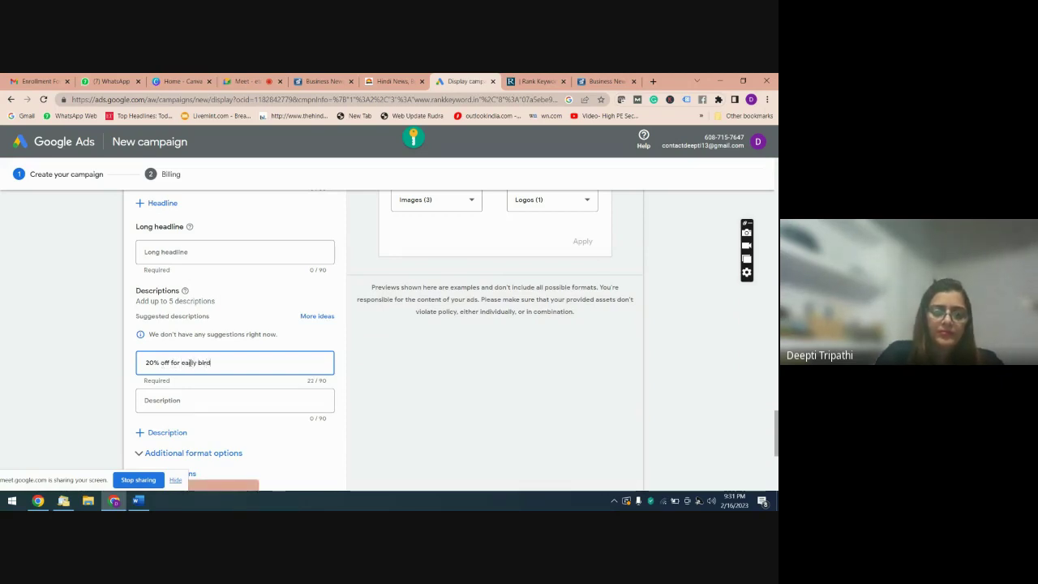
pyautogui.click(379, 384)
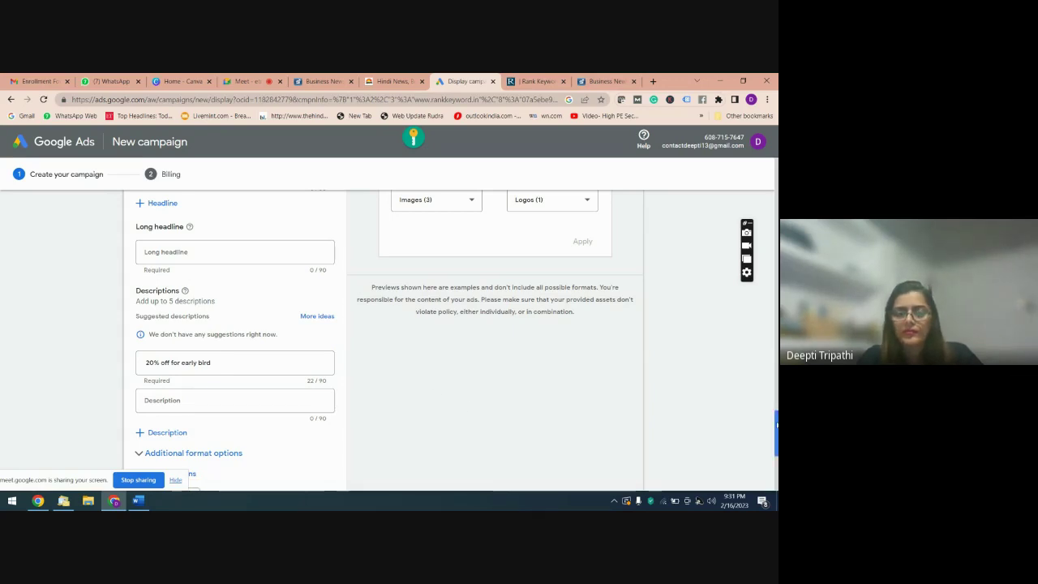
# - Review the ad's headlines, description and websites-and-apps preview, and expand the list of example layouts
pyautogui.scroll(1, 776, 421)
pyautogui.scroll(2, 776, 422)
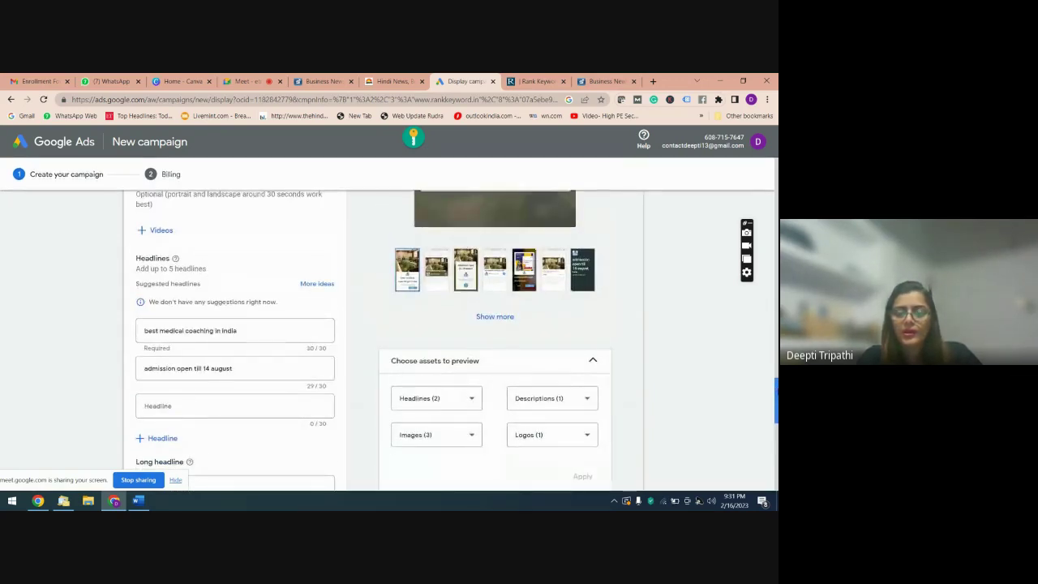
pyautogui.scroll(-3, 776, 405)
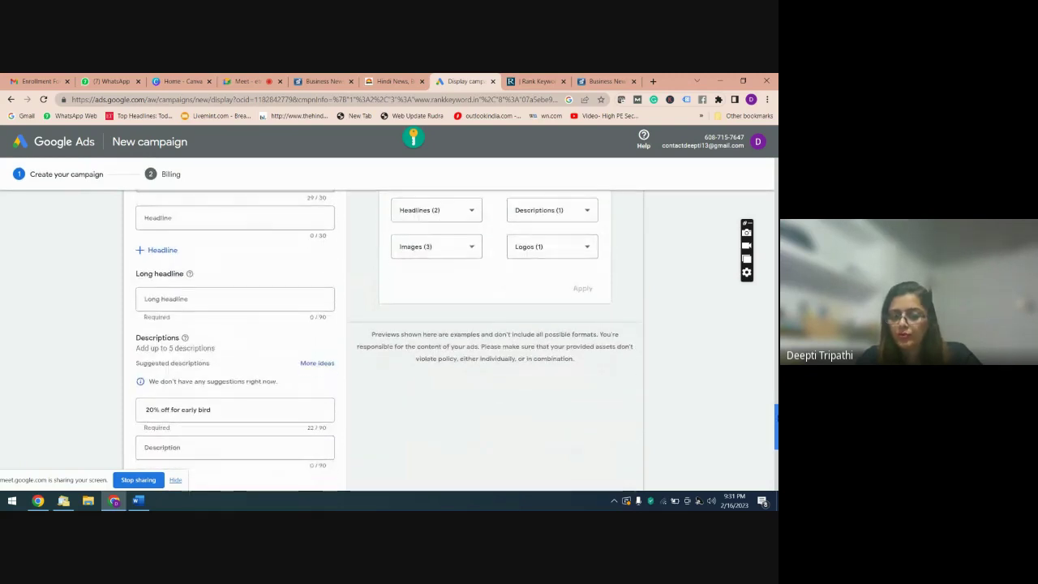
pyautogui.moveTo(776, 422); pyautogui.dragTo(776, 356)
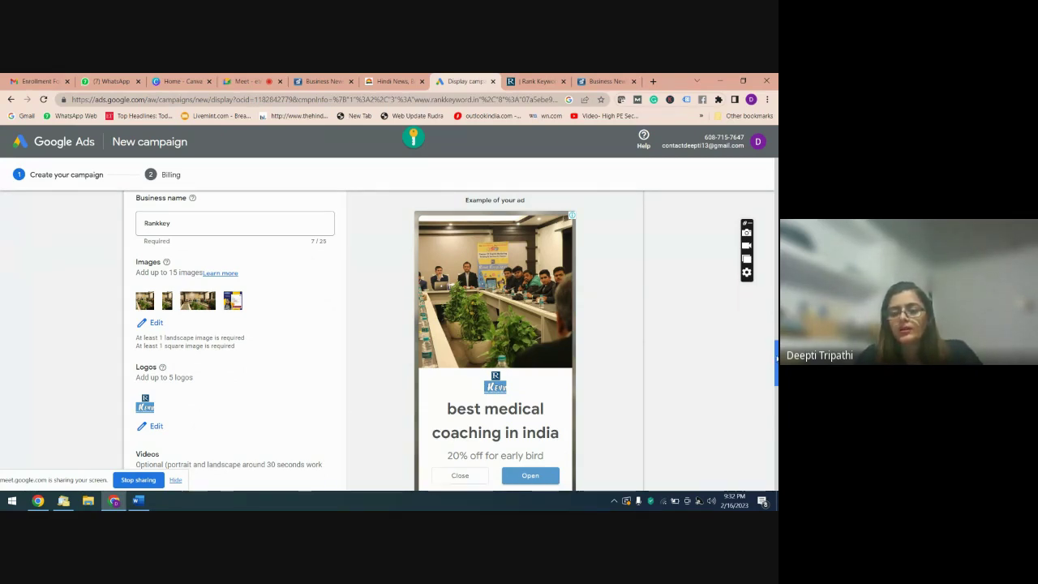
pyautogui.scroll(-1, 386, 340)
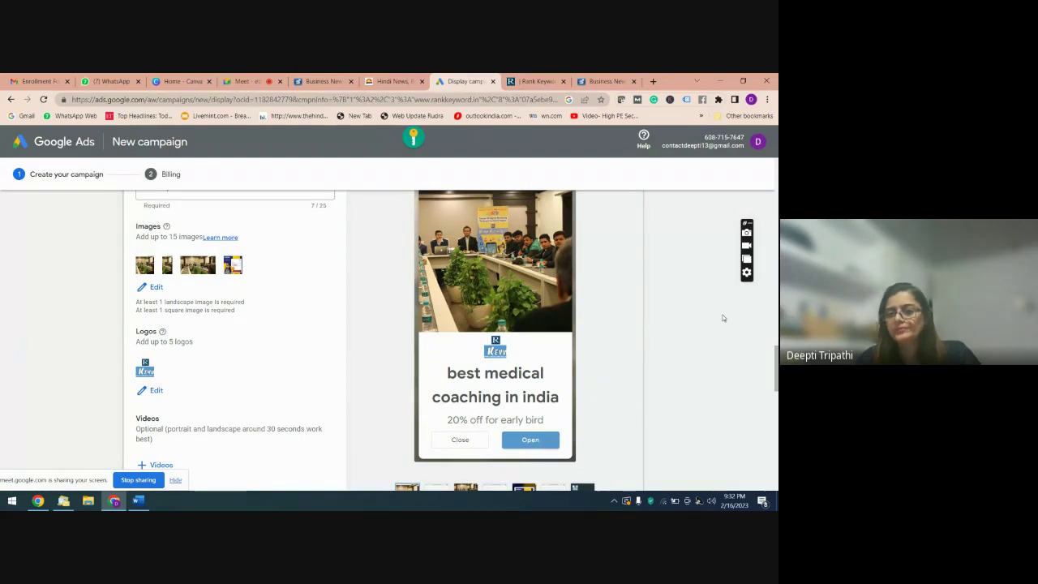
pyautogui.scroll(-2, 454, 341)
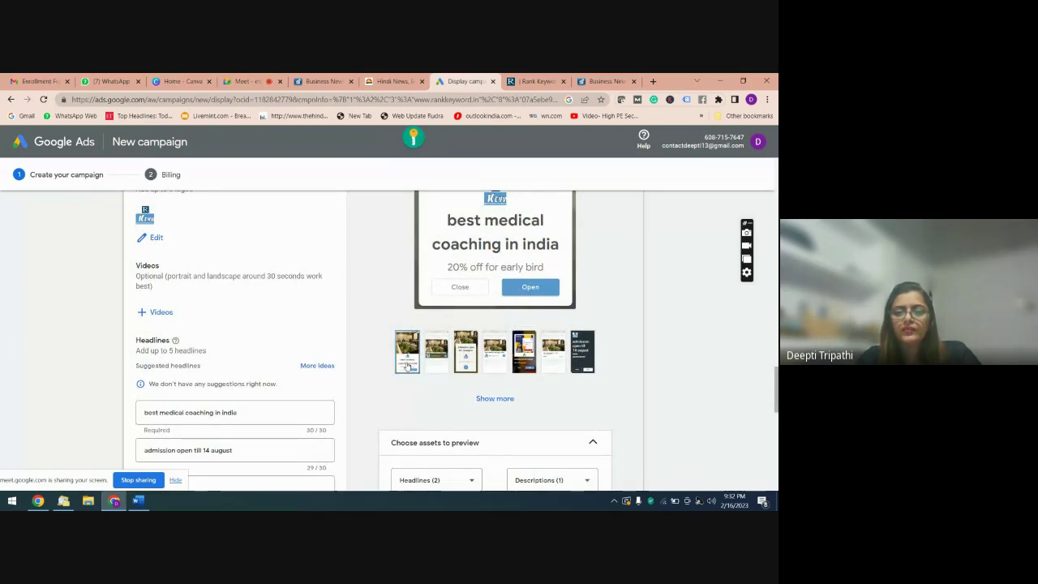
pyautogui.click(493, 398)
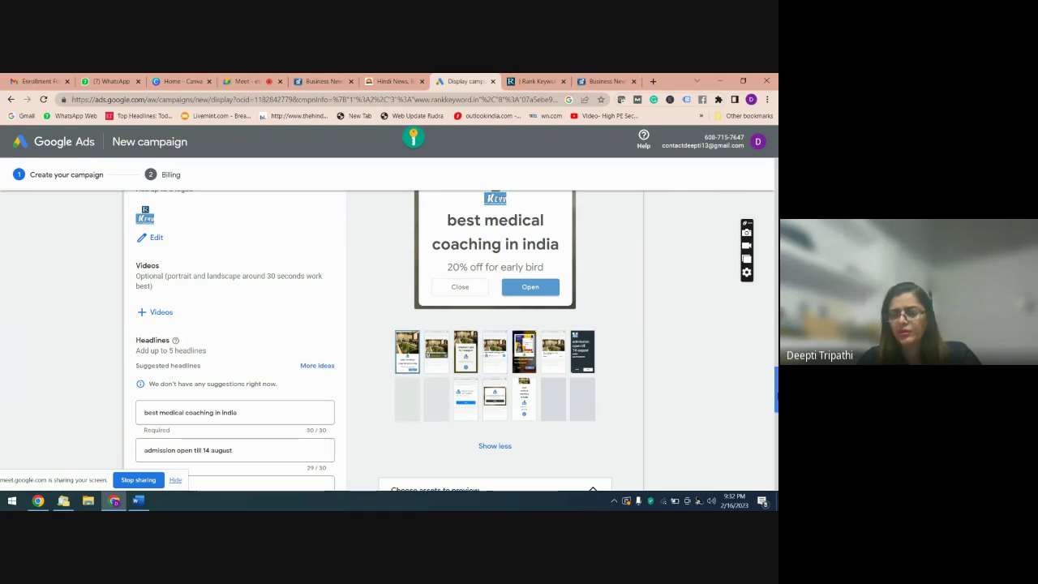
# - Show the YouTube and Gmail preview of the ad and examine its example layouts and preview assets
pyautogui.scroll(10, 591, 310)
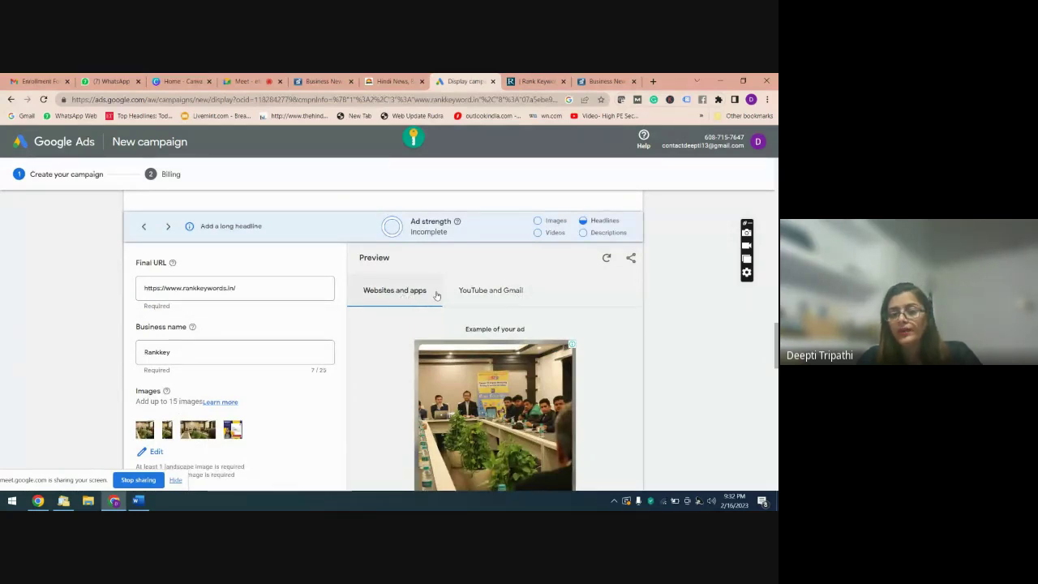
pyautogui.click(471, 296)
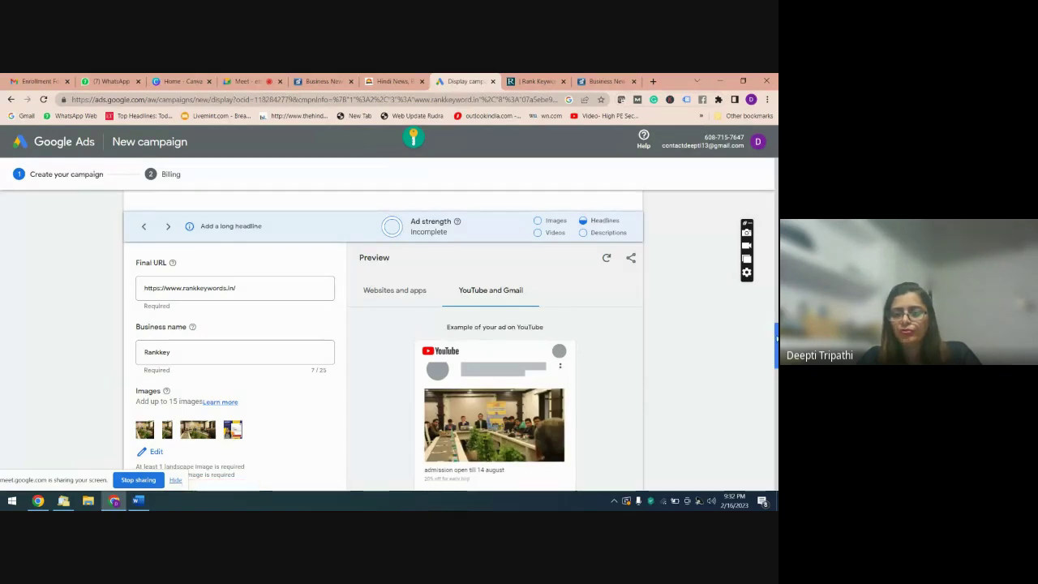
pyautogui.scroll(-3, 381, 341)
pyautogui.scroll(1, 381, 341)
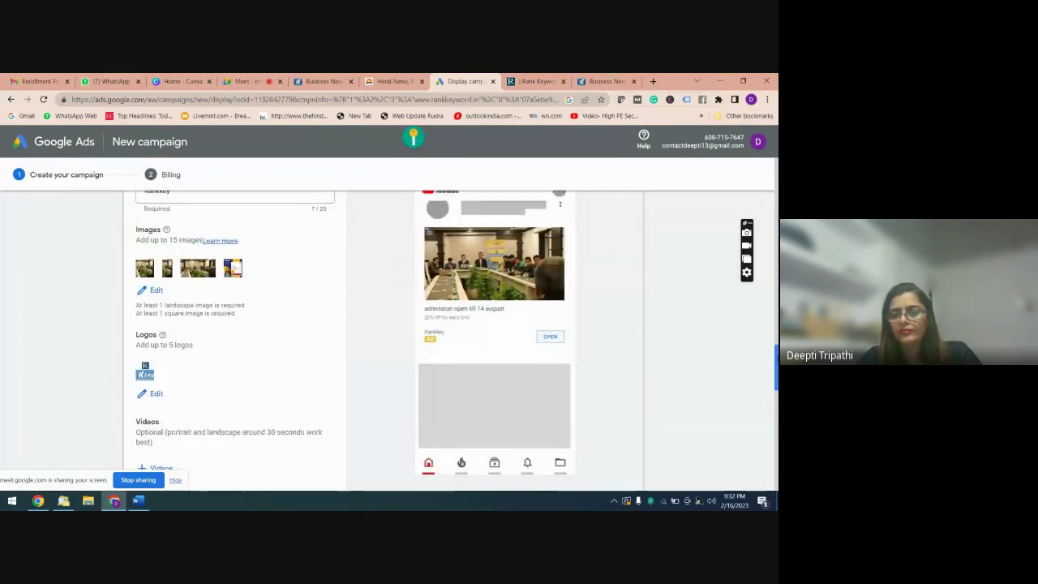
pyautogui.scroll(-2, 381, 340)
pyautogui.scroll(-3, 381, 340)
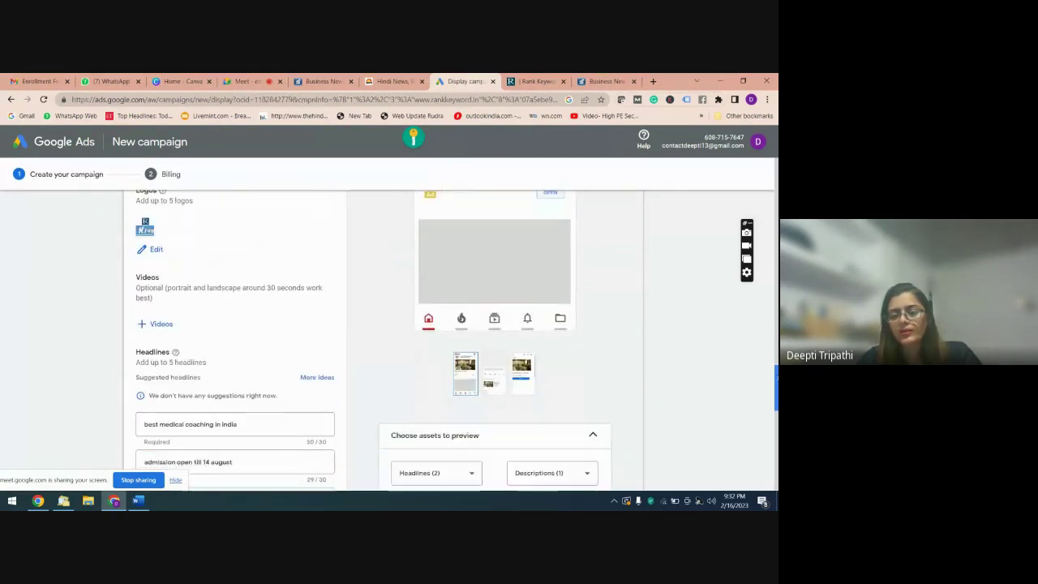
pyautogui.scroll(-1, 374, 340)
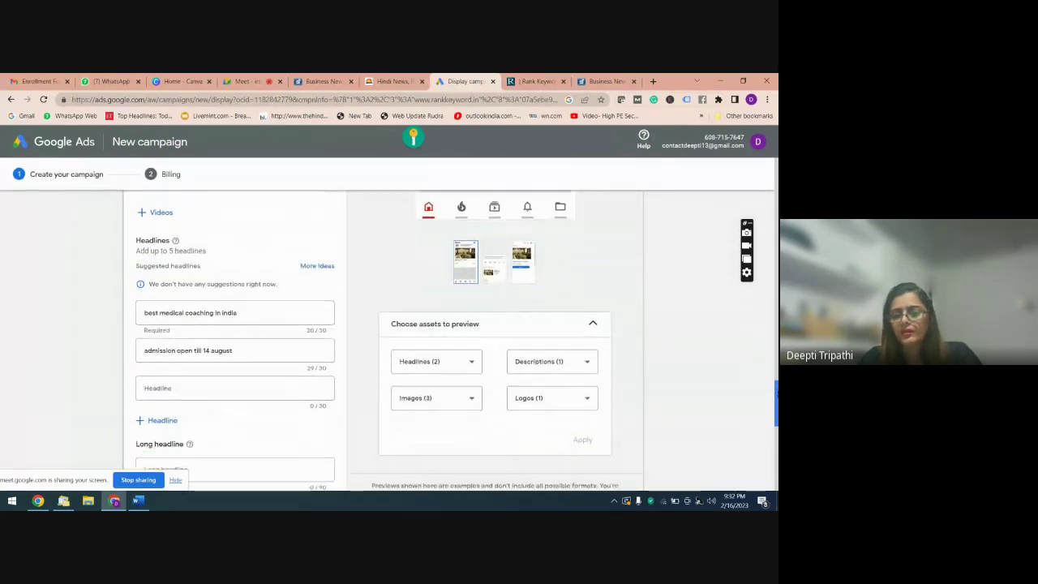
# - Return the preview to websites and apps and copy the link for sharing the ad preview
pyautogui.scroll(10, 765, 319)
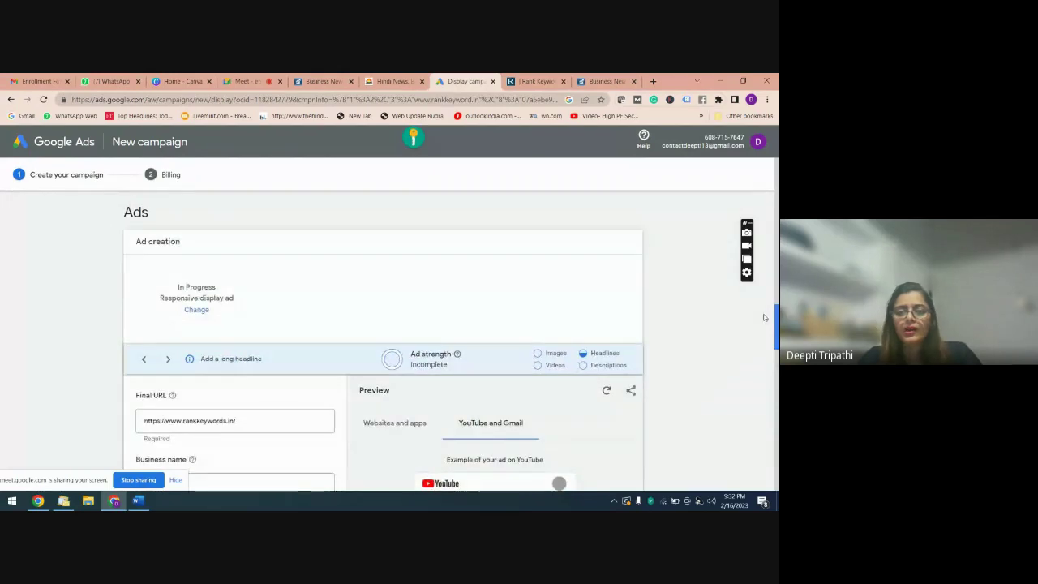
pyautogui.scroll(-1, 763, 313)
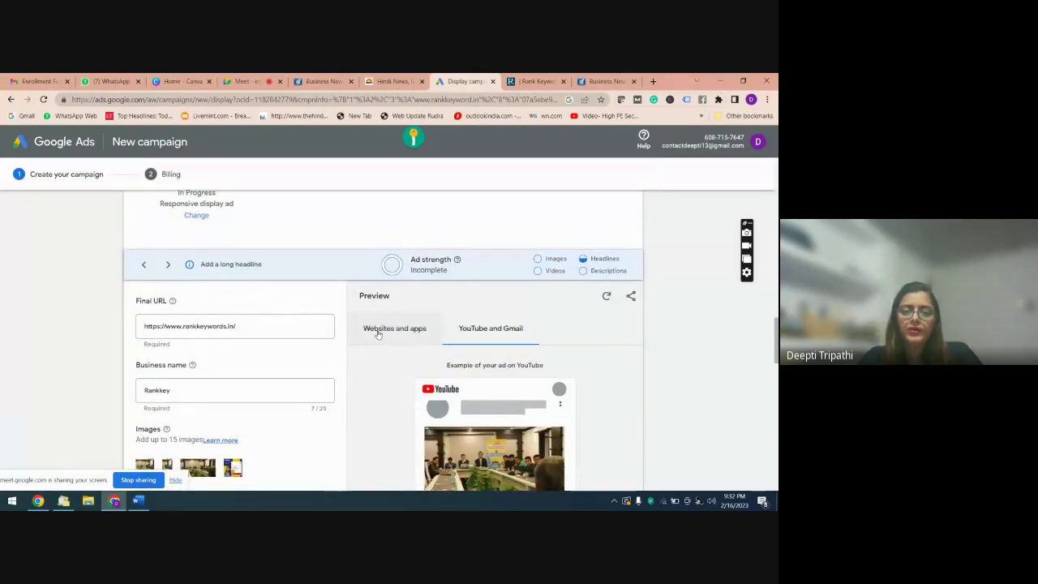
pyautogui.click(378, 333)
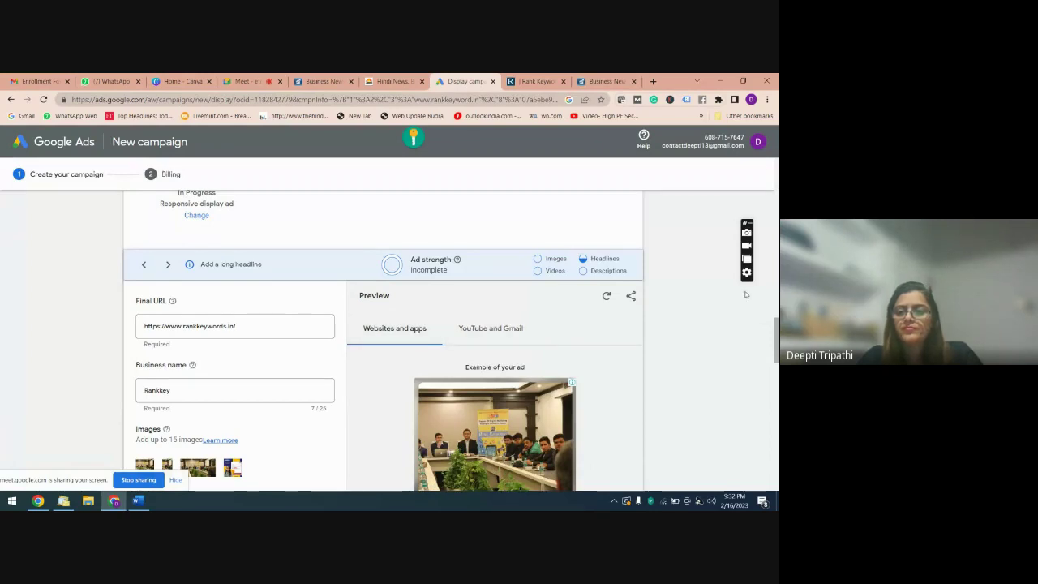
pyautogui.scroll(-1, 771, 312)
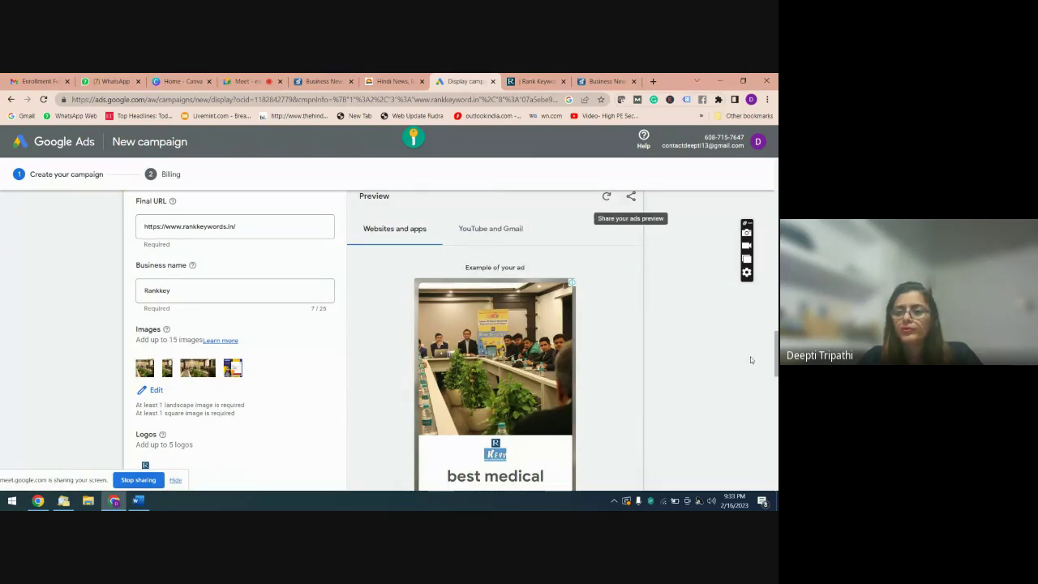
pyautogui.scroll(1, 775, 365)
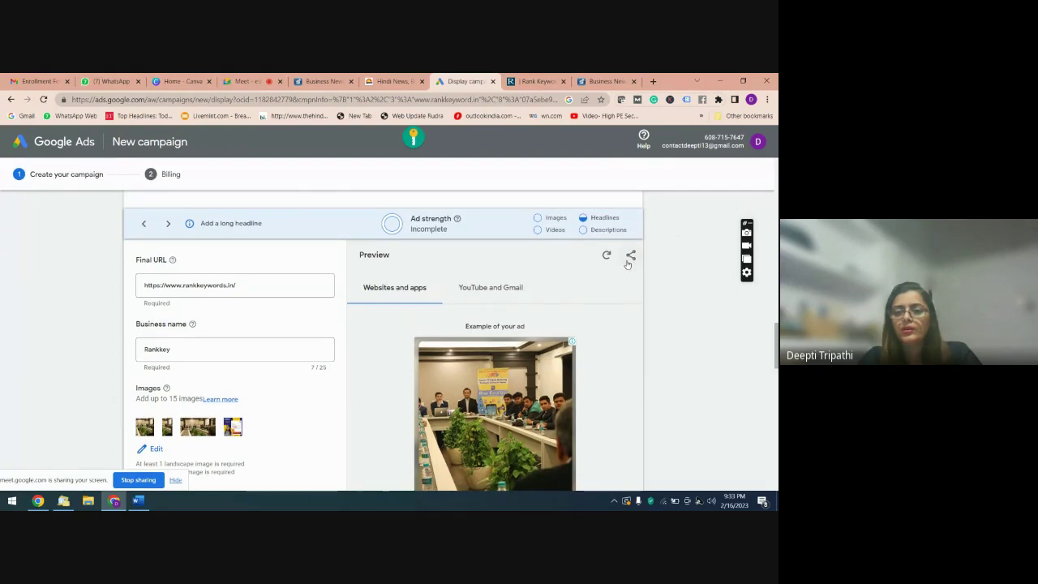
pyautogui.click(631, 256)
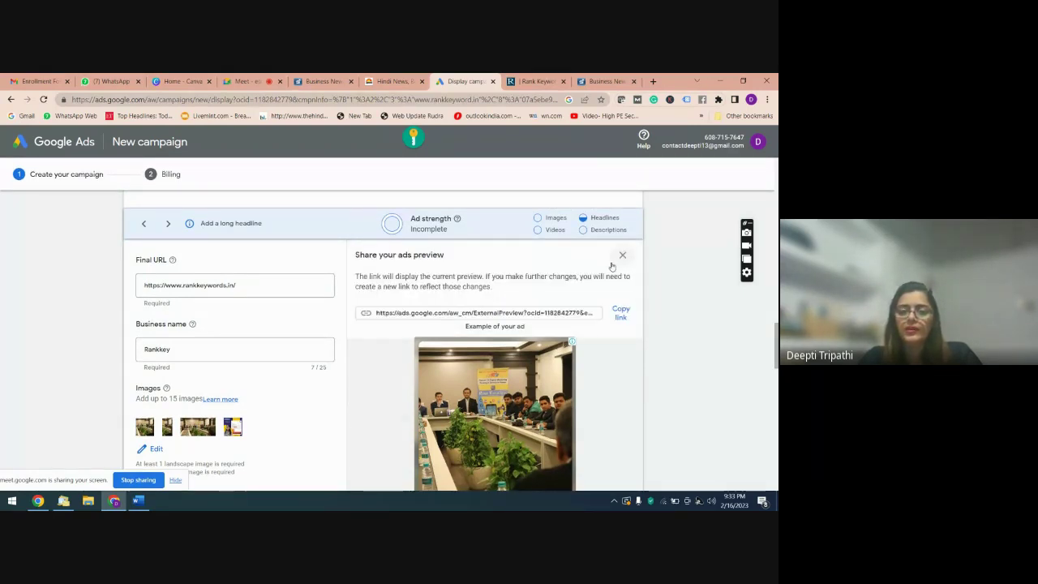
pyautogui.click(621, 313)
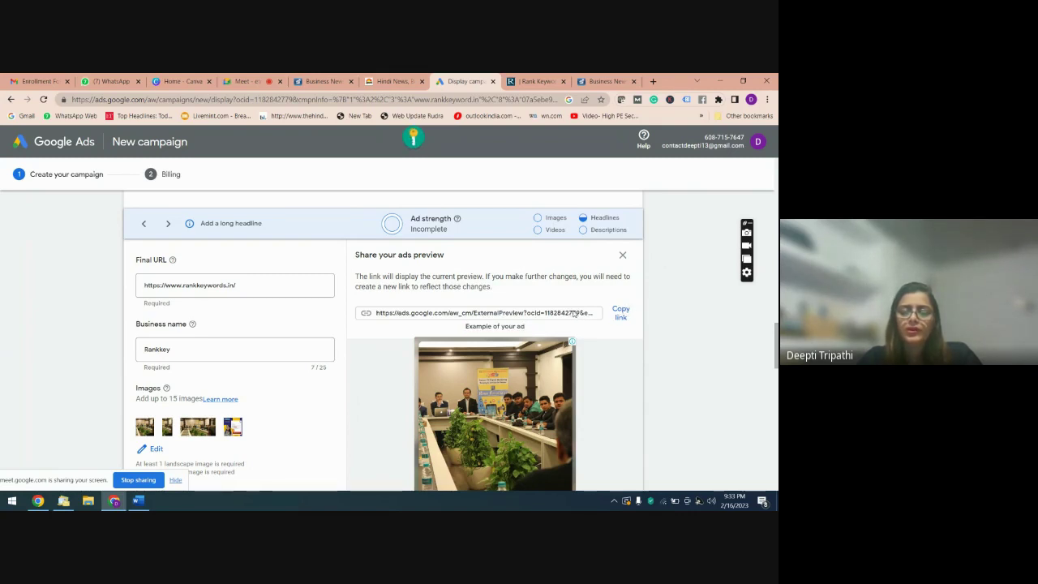
pyautogui.tripleClick(407, 316)
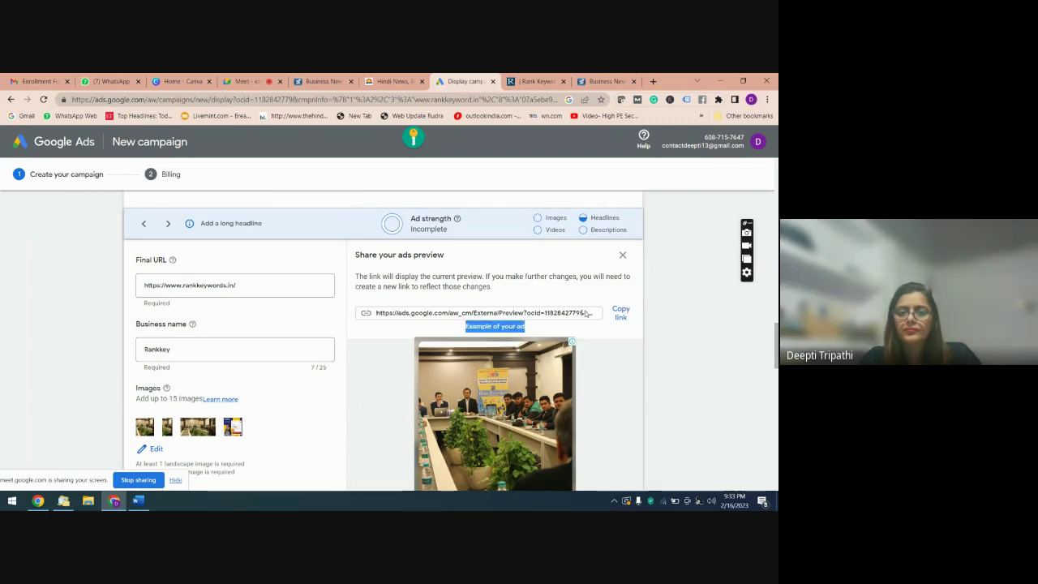
pyautogui.click(618, 314)
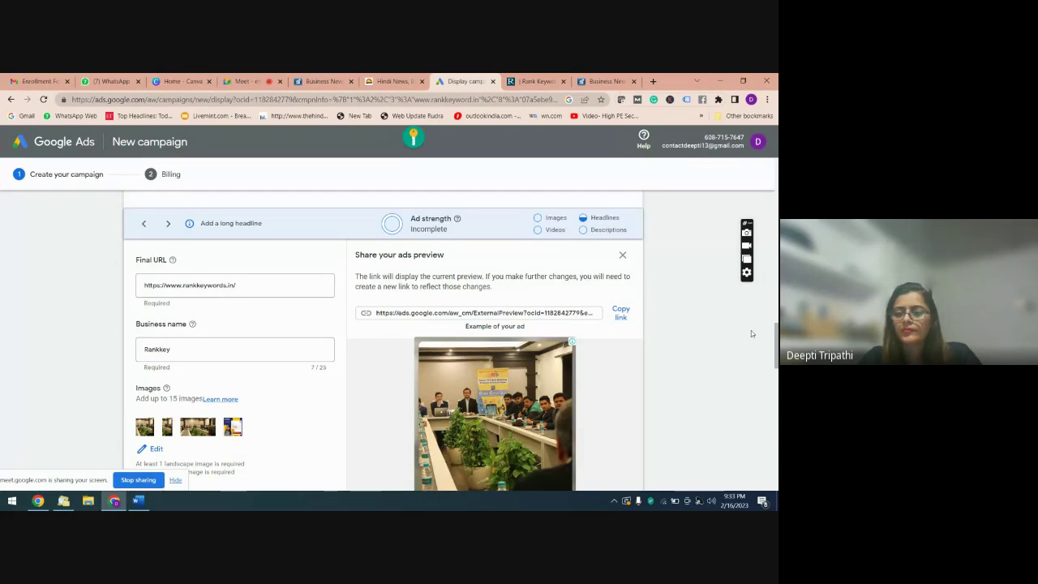
# - Copy the shareable link of the ad preview again and try to create the campaign
pyautogui.scroll(-2, 638, 253)
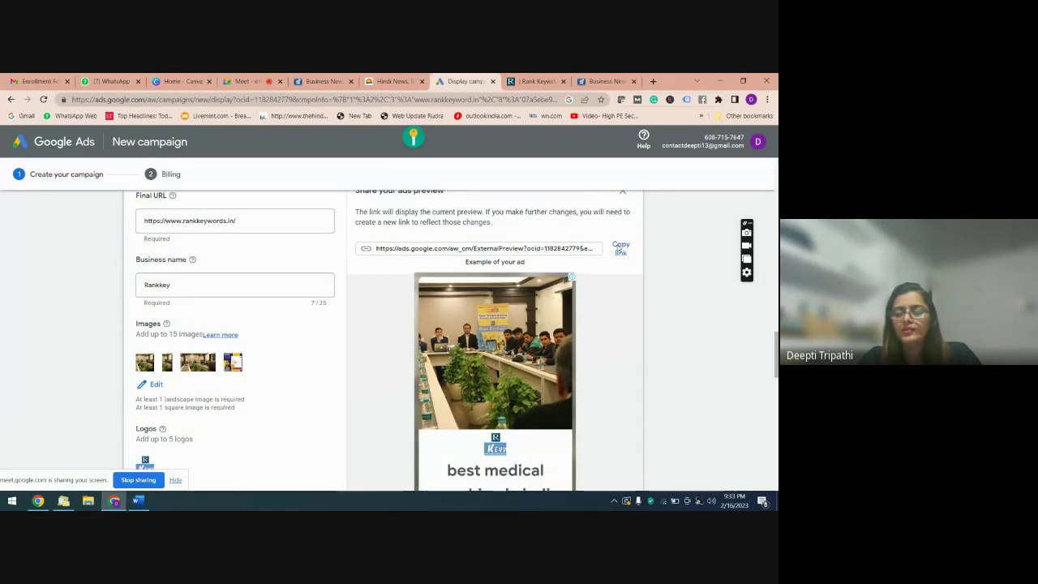
pyautogui.click(621, 251)
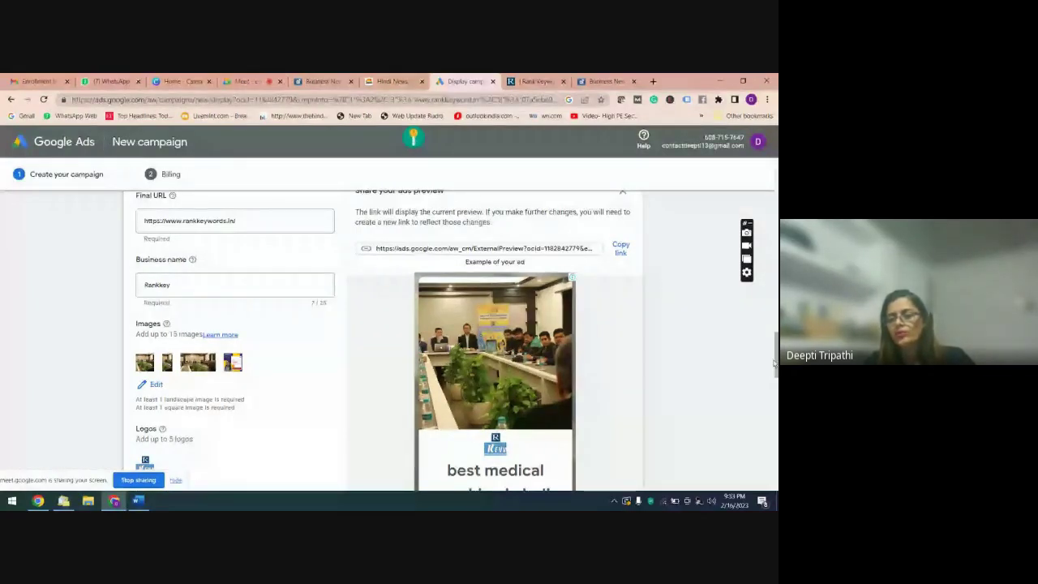
pyautogui.moveTo(775, 365); pyautogui.dragTo(776, 466)
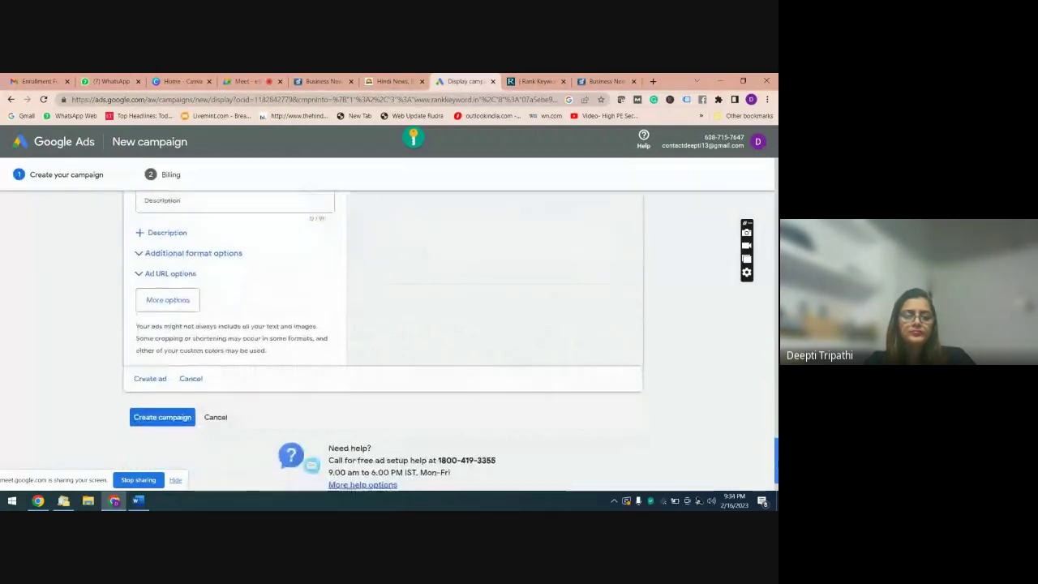
pyautogui.click(170, 420)
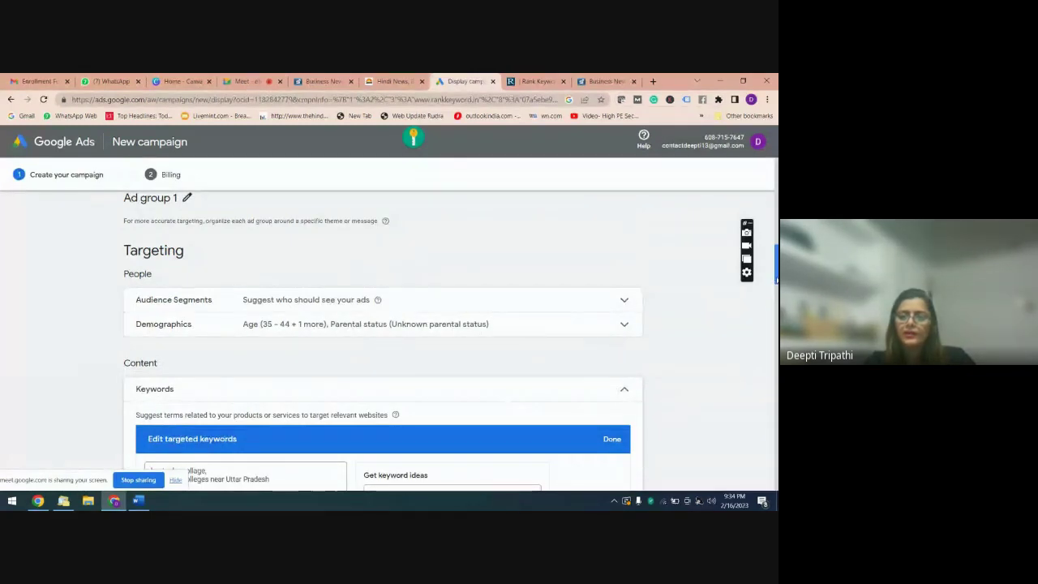
# - Add the suggested keyword "seo marketing" to the ad group's targeted keywords
pyautogui.moveTo(776, 278); pyautogui.dragTo(776, 319)
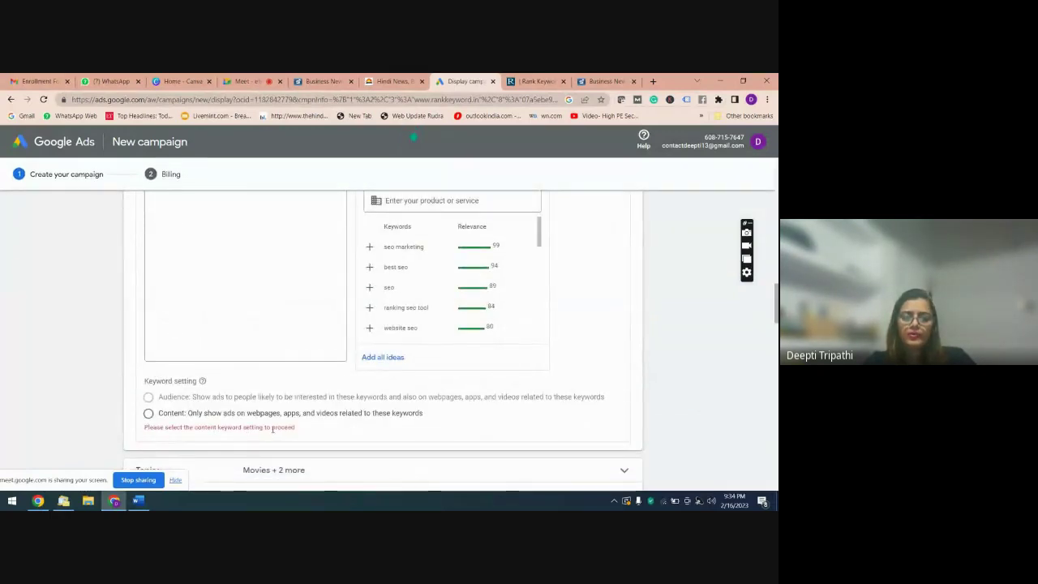
pyautogui.moveTo(776, 305); pyautogui.dragTo(776, 285)
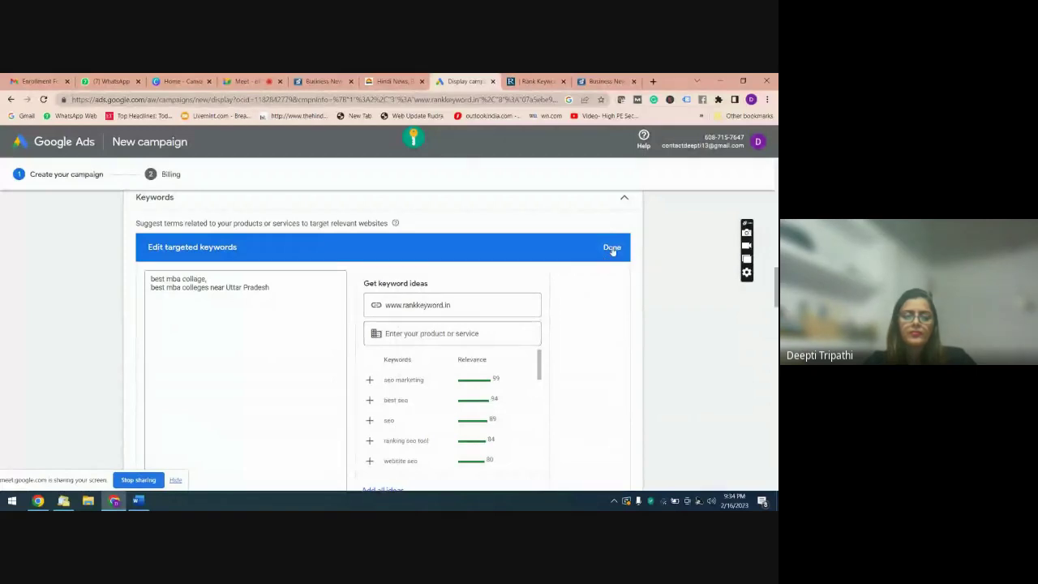
pyautogui.click(260, 287)
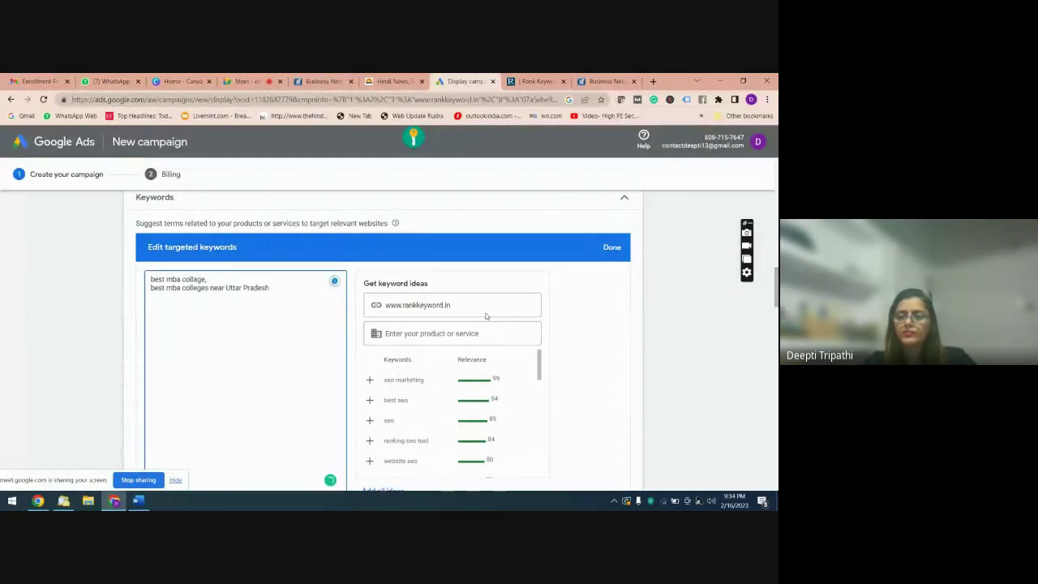
pyautogui.scroll(-1, 387, 340)
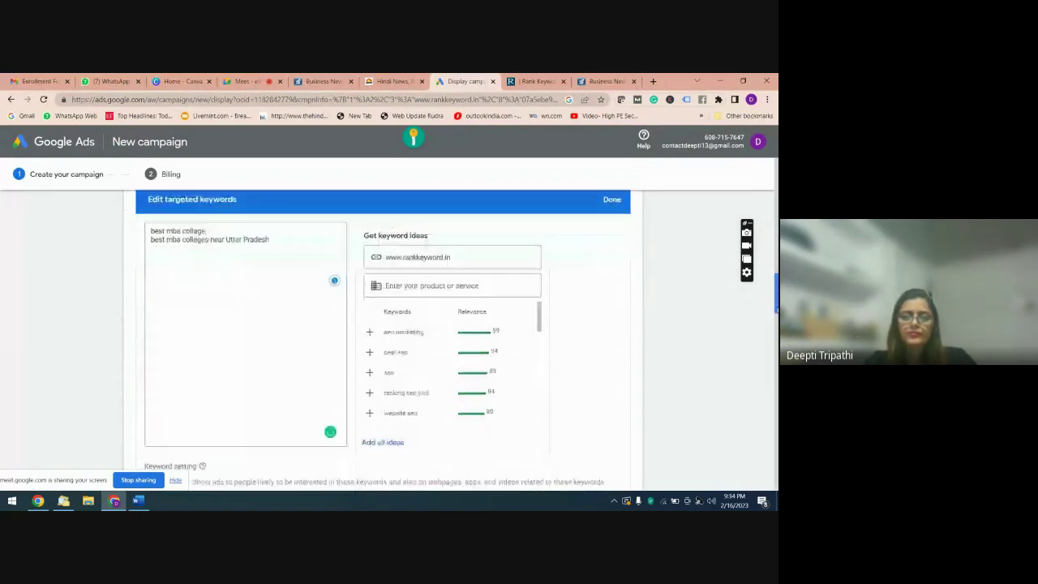
pyautogui.click(401, 331)
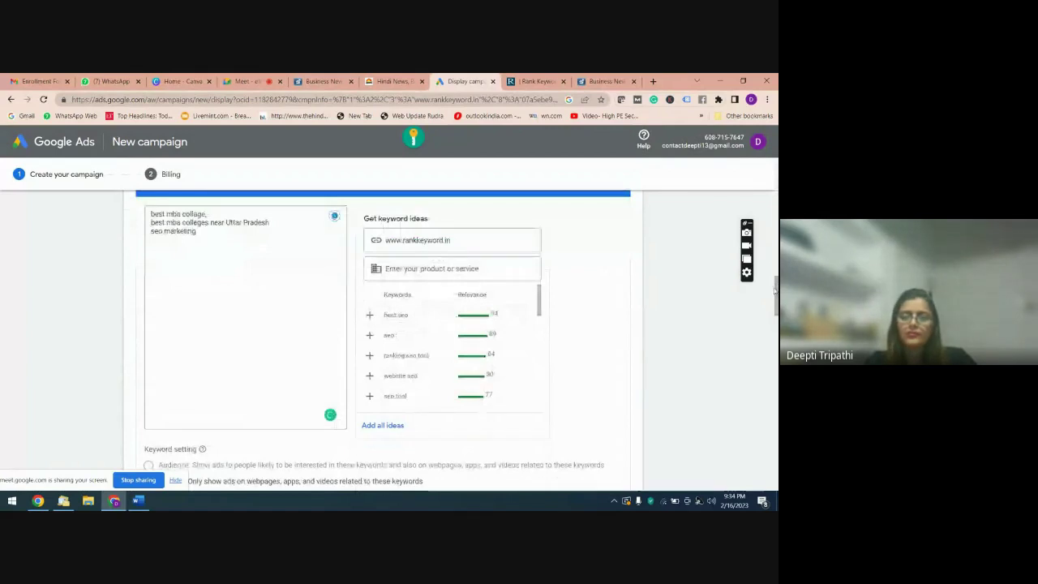
# - Set the keyword setting to Content, showing ads only on webpages, apps and videos related to the keywords
pyautogui.moveTo(775, 305)
pyautogui.mouseDown()
pyautogui.moveTo(776, 329)
pyautogui.moveTo(776, 313)
pyautogui.mouseUp()
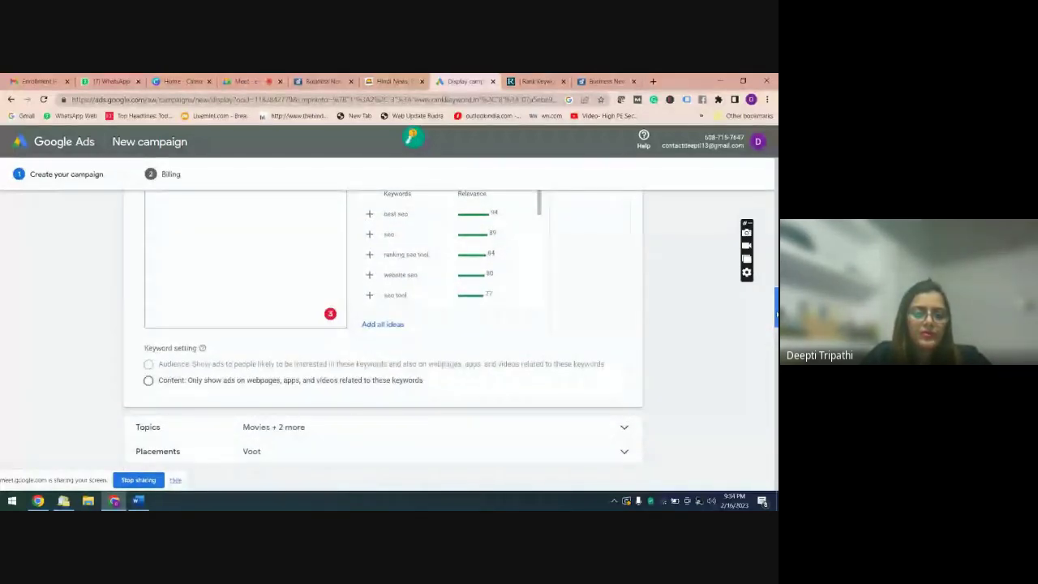
pyautogui.moveTo(776, 314); pyautogui.dragTo(776, 309)
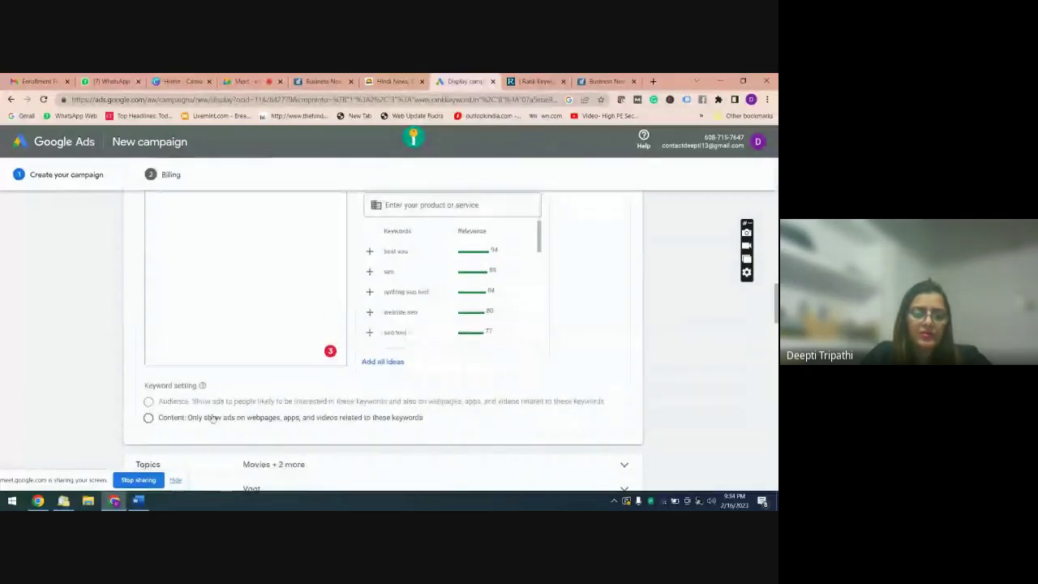
pyautogui.click(149, 418)
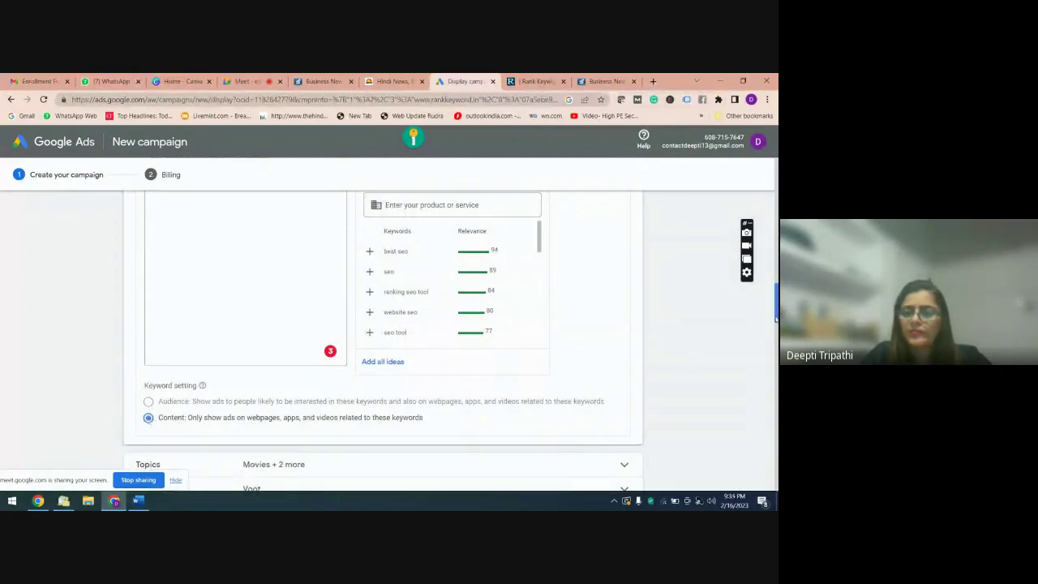
# - Remove "seo marketing" from the targeted keywords and finish editing the keyword list
pyautogui.moveTo(776, 318); pyautogui.dragTo(776, 304)
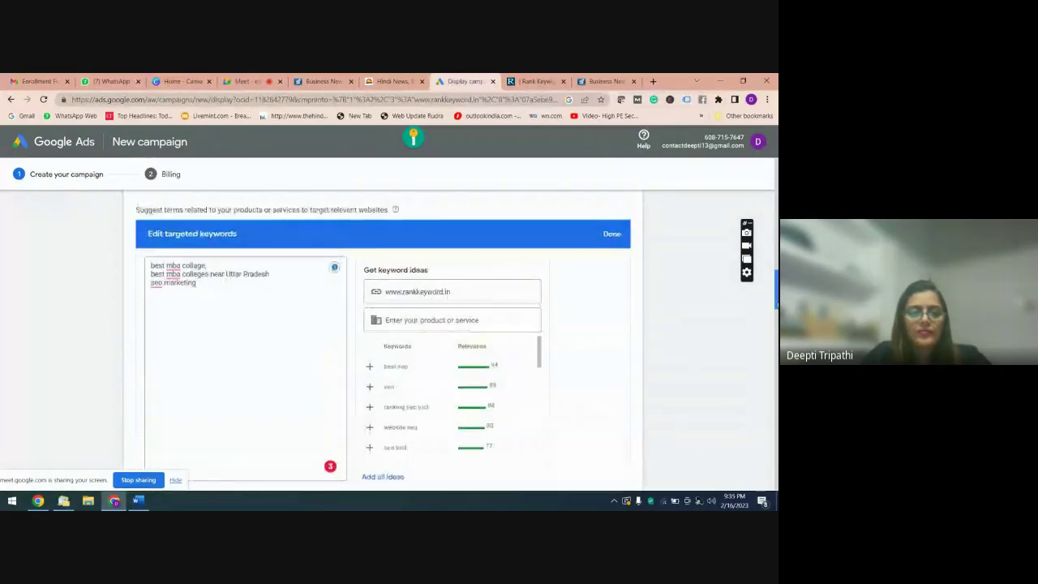
pyautogui.moveTo(197, 282); pyautogui.dragTo(156, 287)
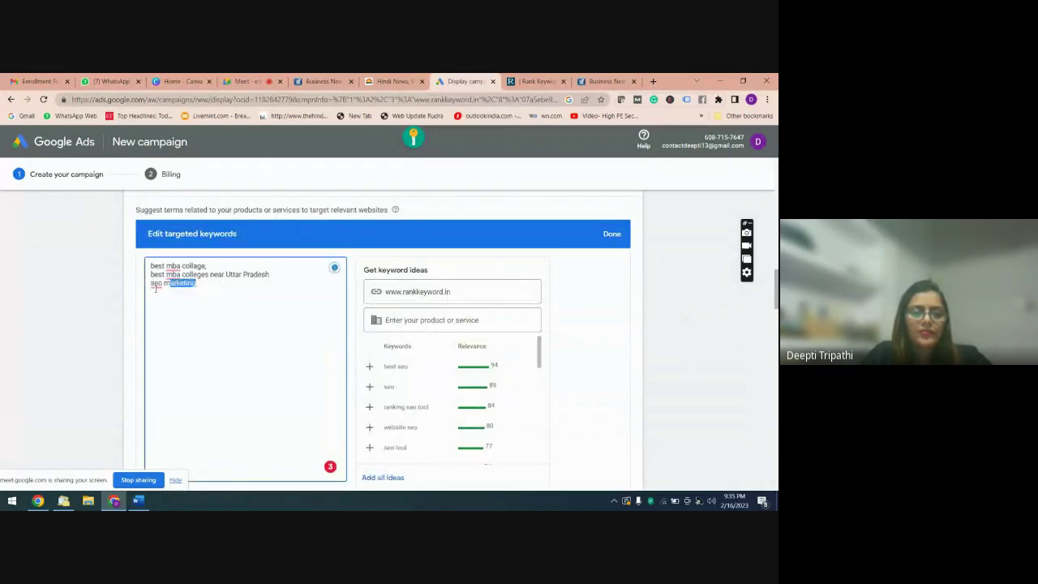
pyautogui.press('BackSpace')
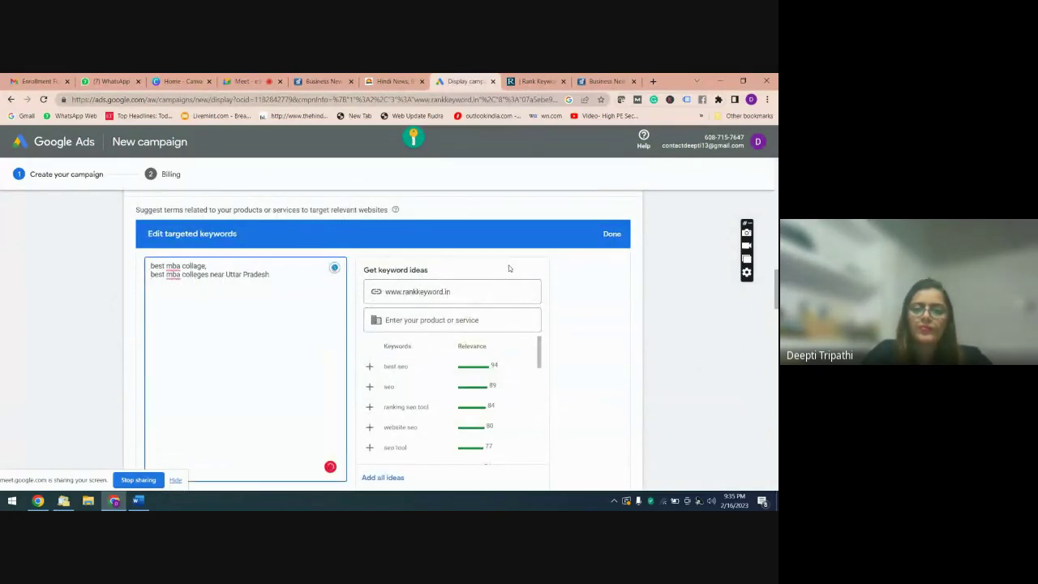
pyautogui.click(612, 234)
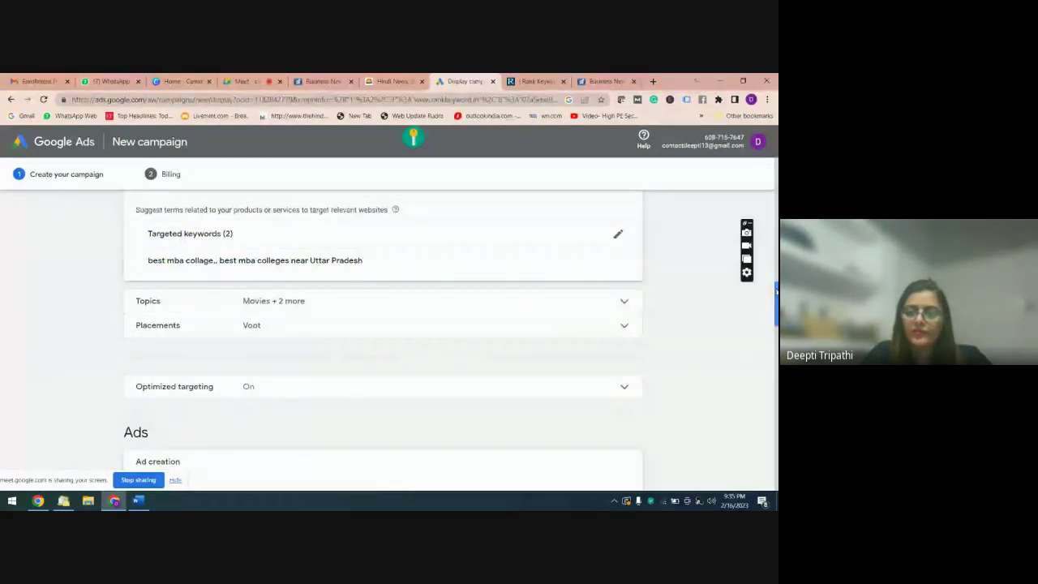
# - Try to create the responsive display ad from the assets entered so far
pyautogui.scroll(-1, 776, 313)
pyautogui.moveTo(776, 312); pyautogui.dragTo(776, 360)
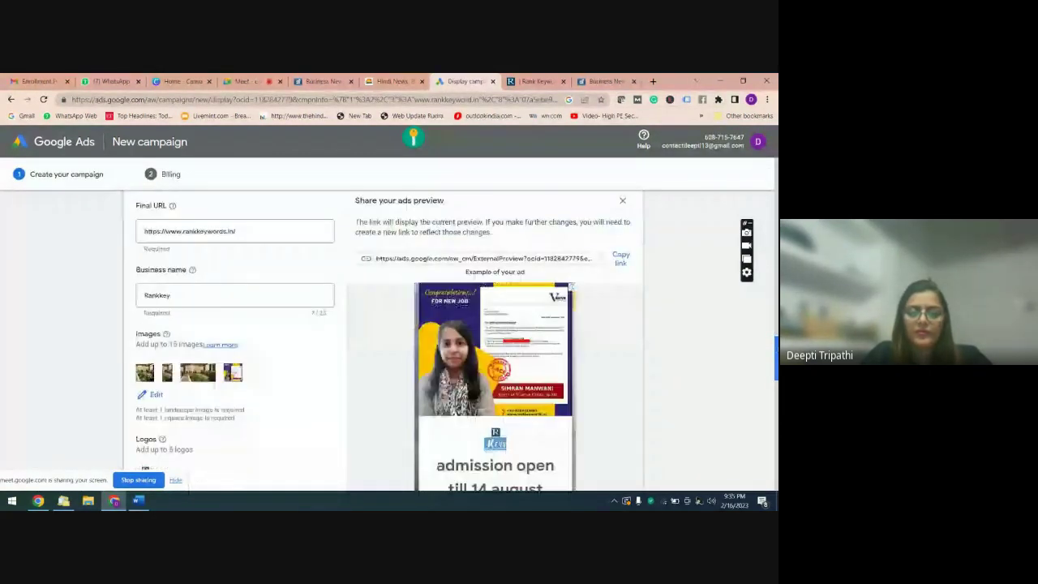
pyautogui.scroll(-3, 388, 341)
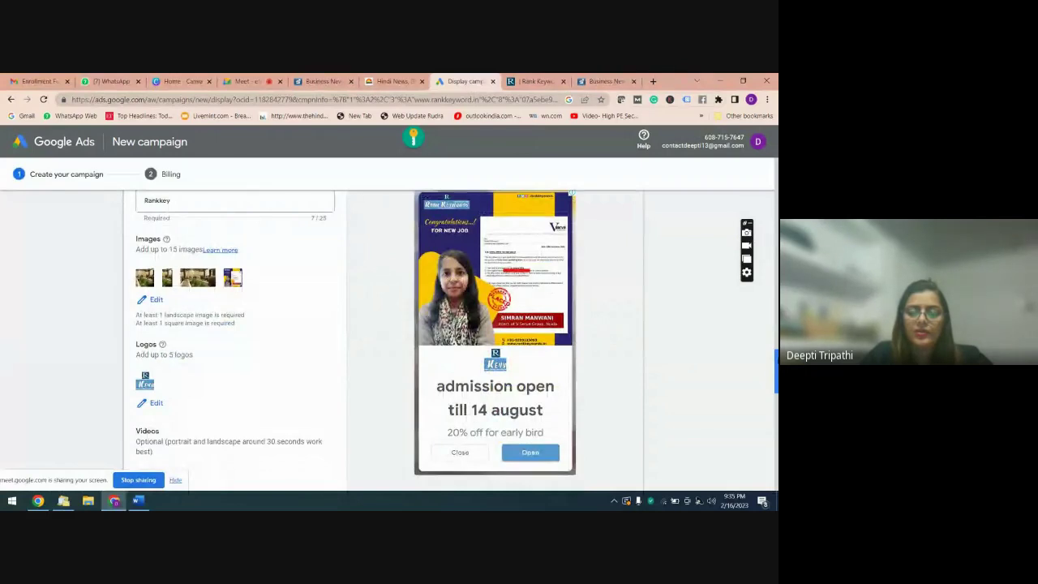
pyautogui.scroll(1, 388, 340)
pyautogui.scroll(-5, 388, 341)
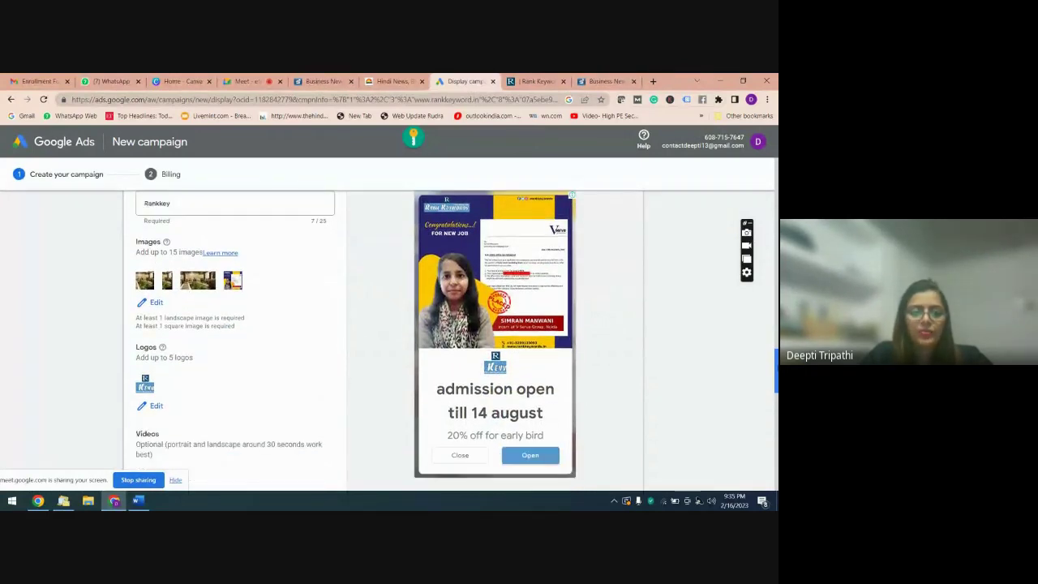
pyautogui.scroll(-10, 454, 341)
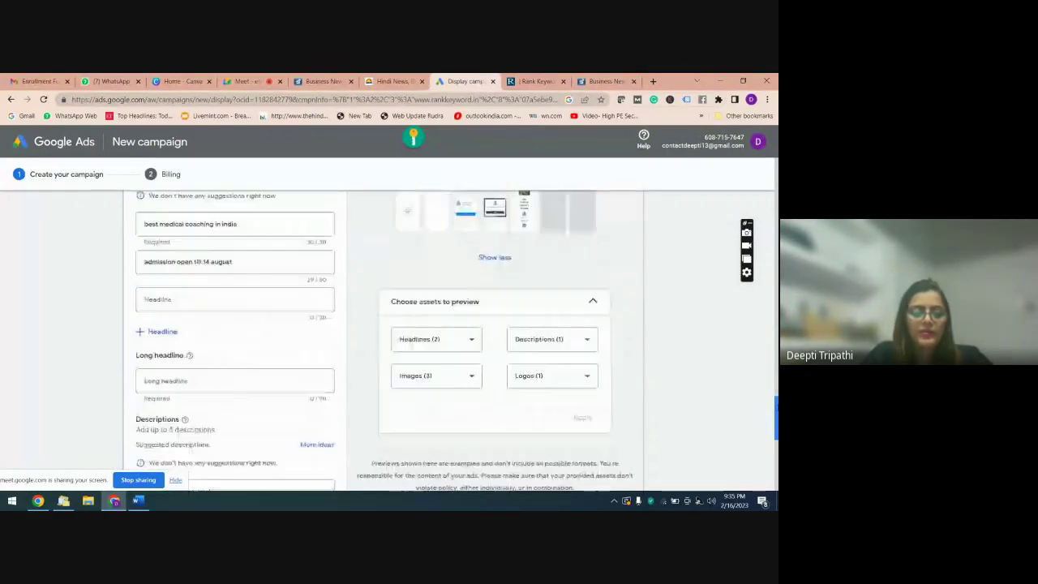
pyautogui.scroll(-6, 325, 468)
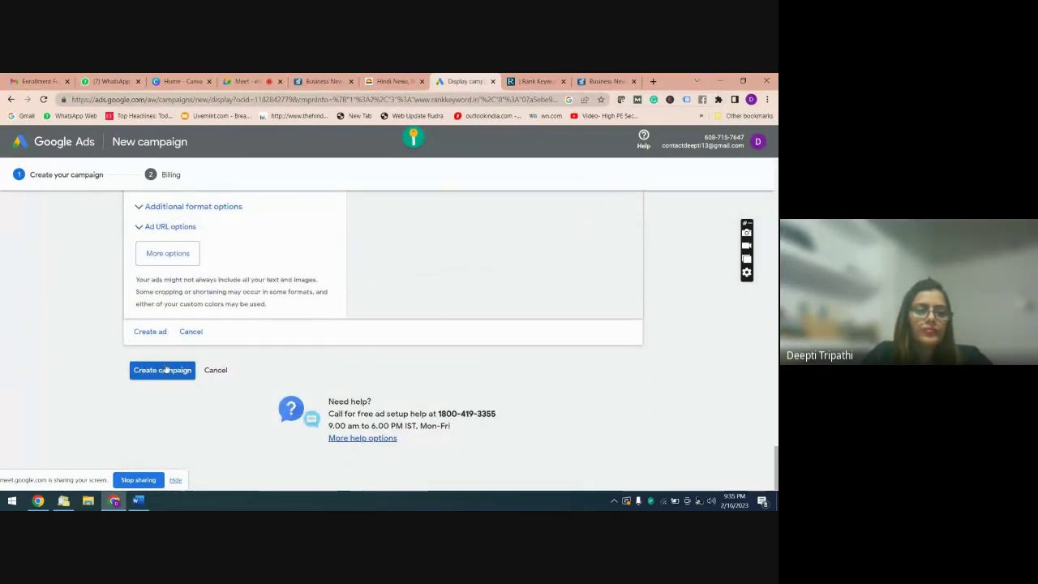
pyautogui.click(151, 332)
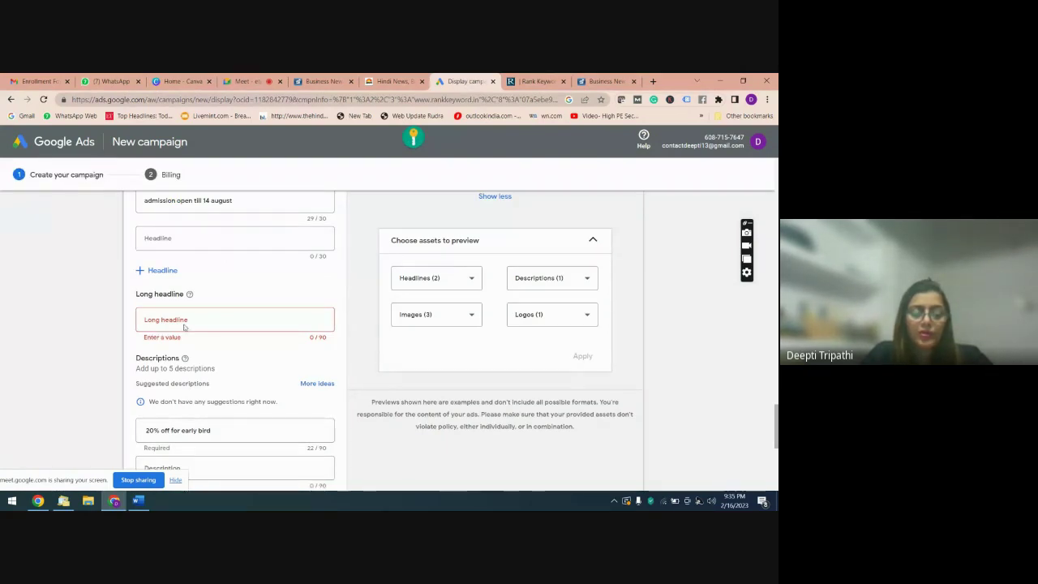
# - Enter "join the best coaching in india" as the ad's long headline and create the ad
pyautogui.click(183, 319)
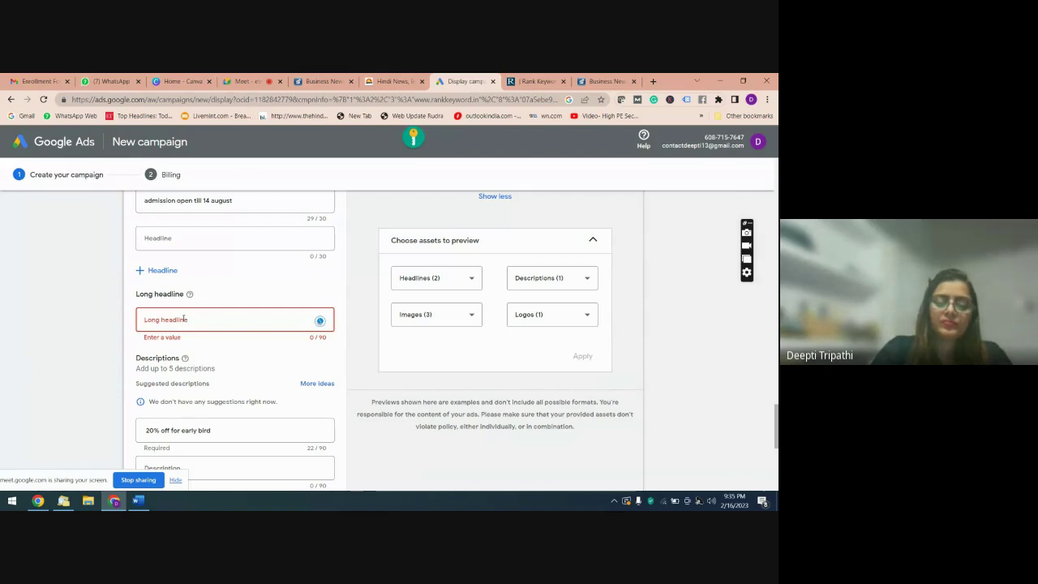
pyautogui.write('join us')
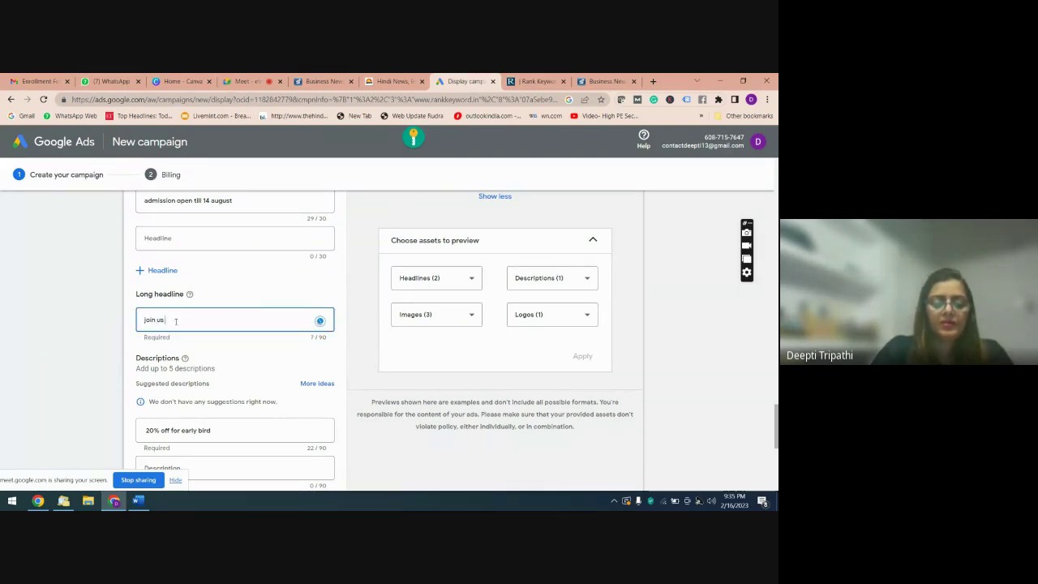
pyautogui.press('BackSpace')
pyautogui.press('BackSpace')
pyautogui.press('BackSpace')
pyautogui.press('BackSpace')
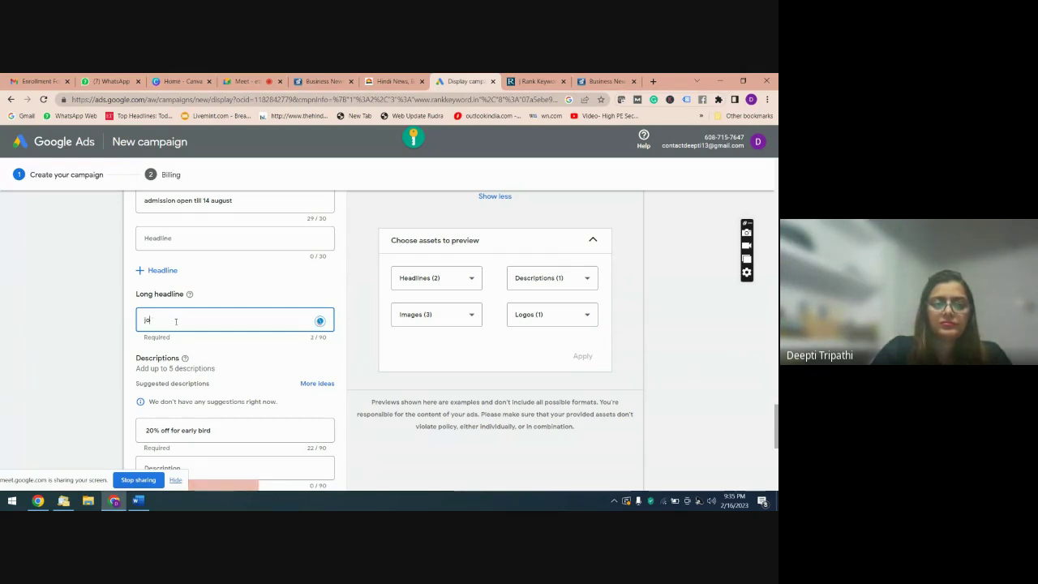
pyautogui.write('join the')
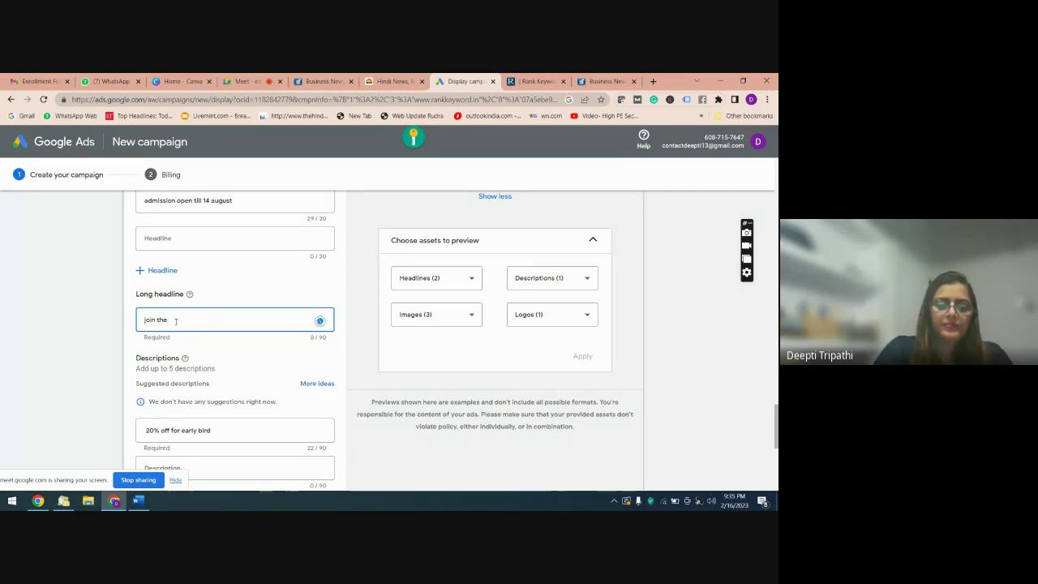
pyautogui.write(' best')
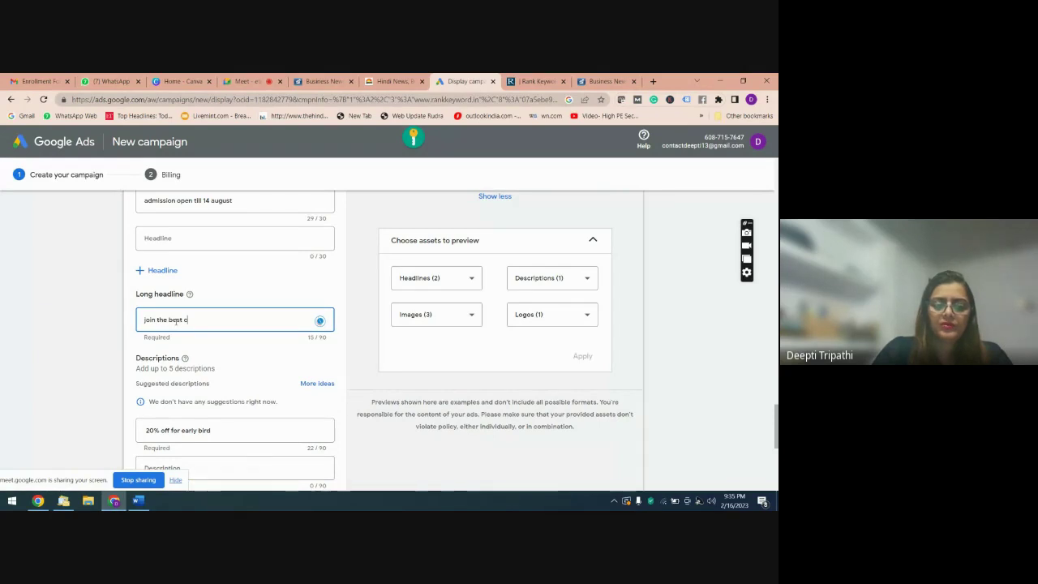
pyautogui.write(' coachi')
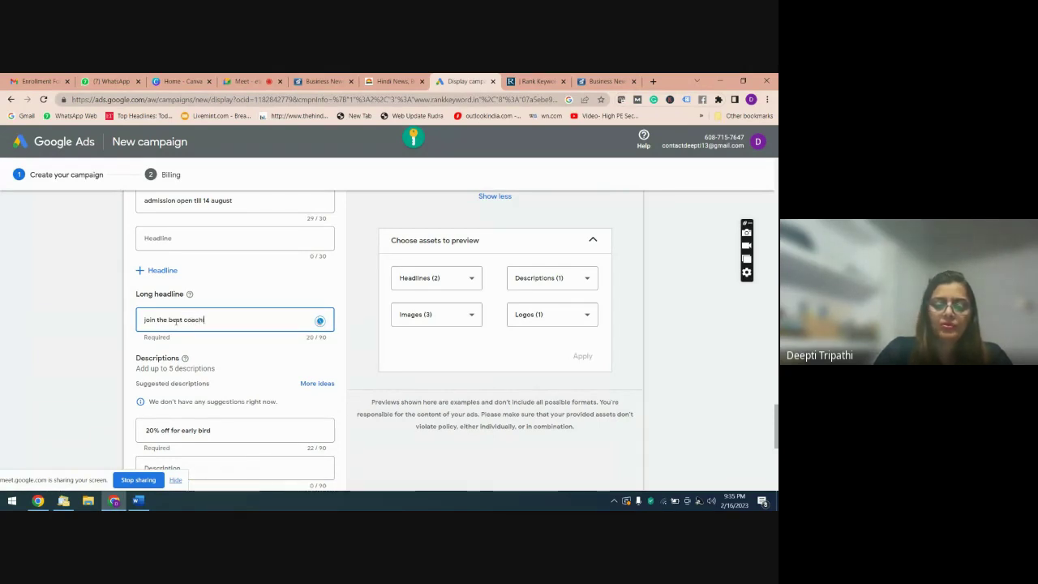
pyautogui.write('ng in')
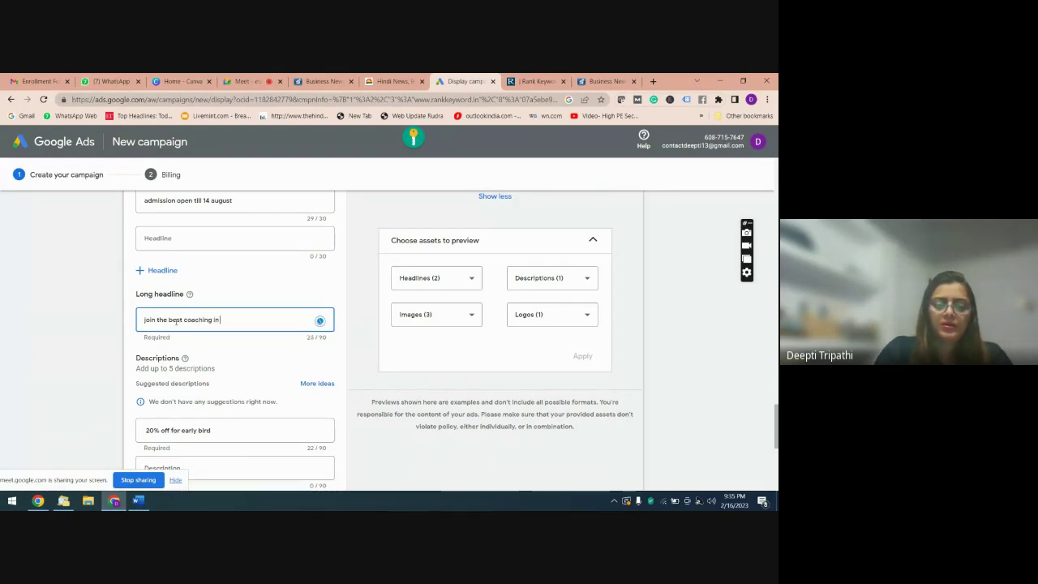
pyautogui.write(' t')
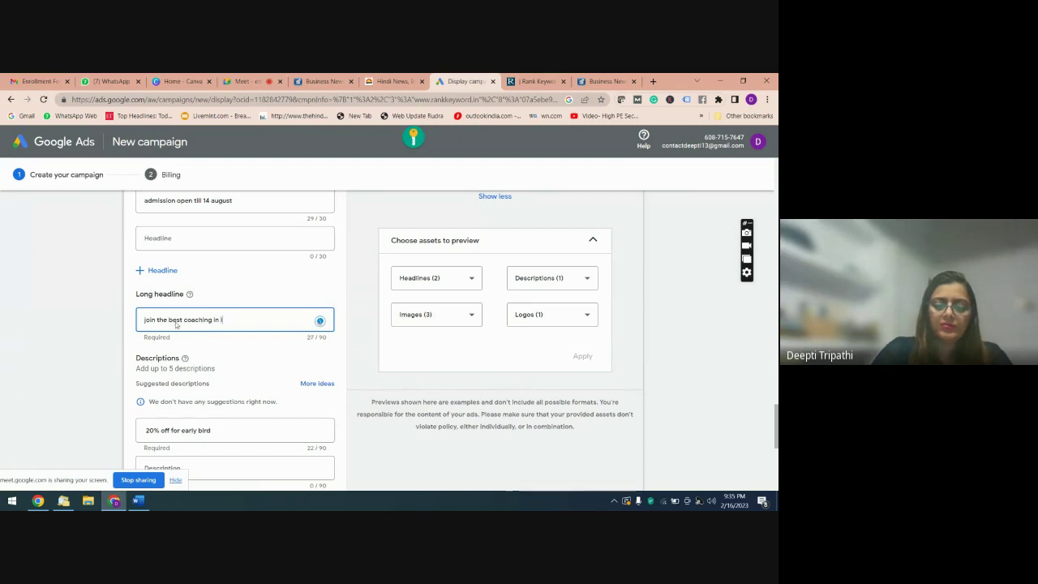
pyautogui.write('ndia')
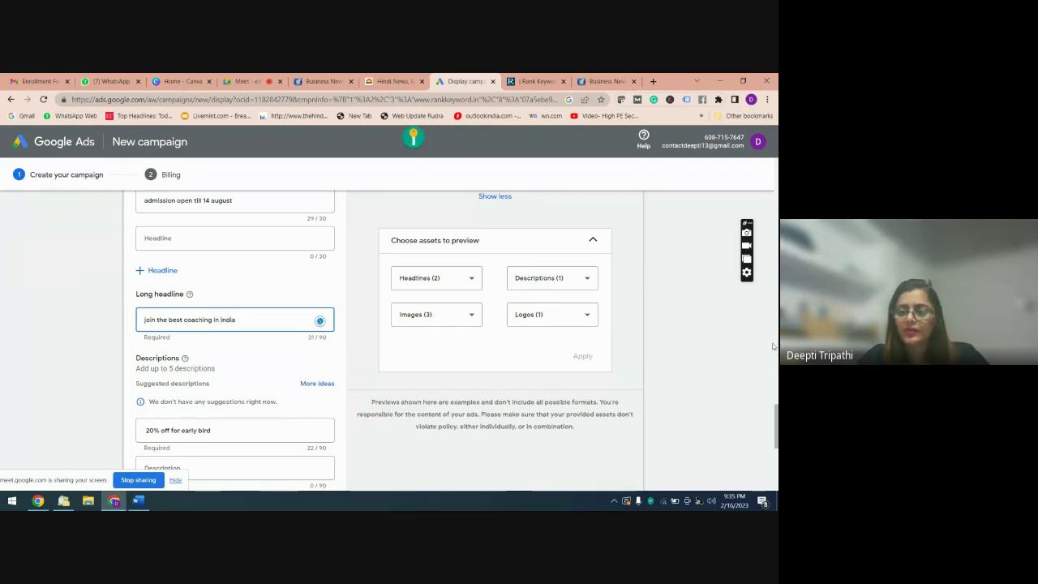
pyautogui.moveTo(774, 411); pyautogui.dragTo(776, 469)
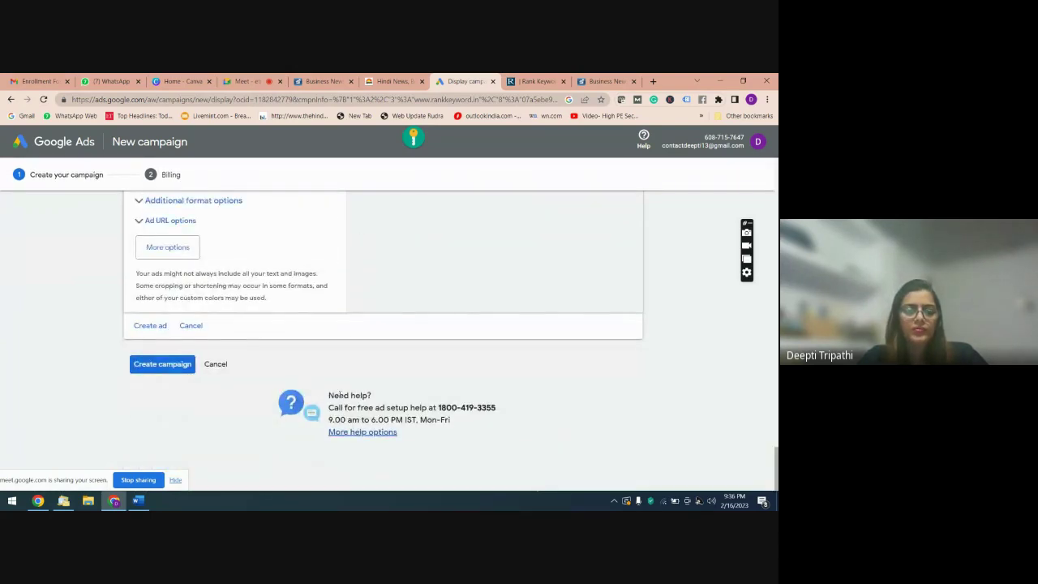
pyautogui.click(149, 325)
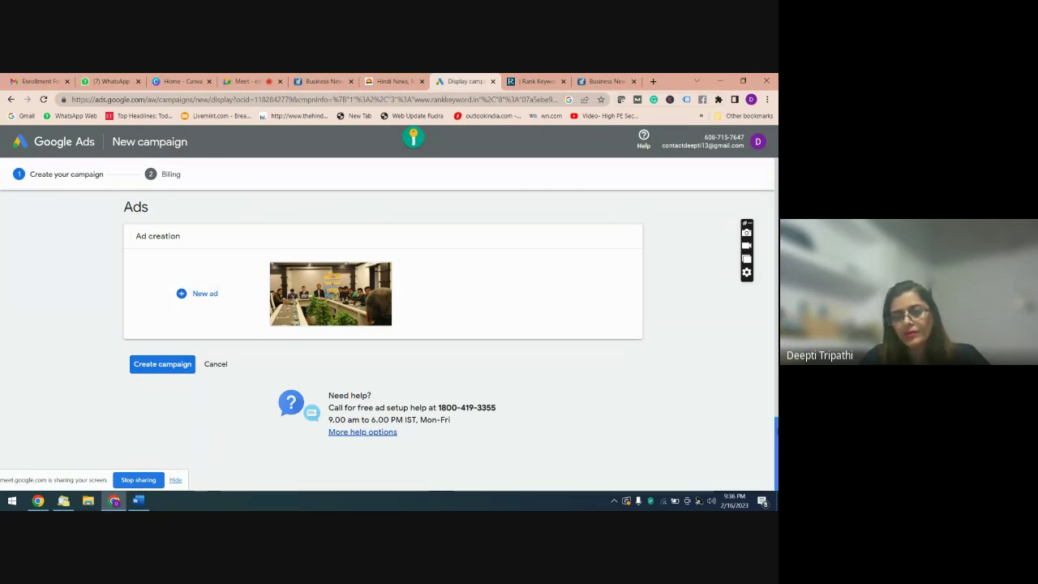
# - Review the new display campaign's settings from campaign name and locations through bidding, budget and targeting to the ad
pyautogui.scroll(3, 776, 450)
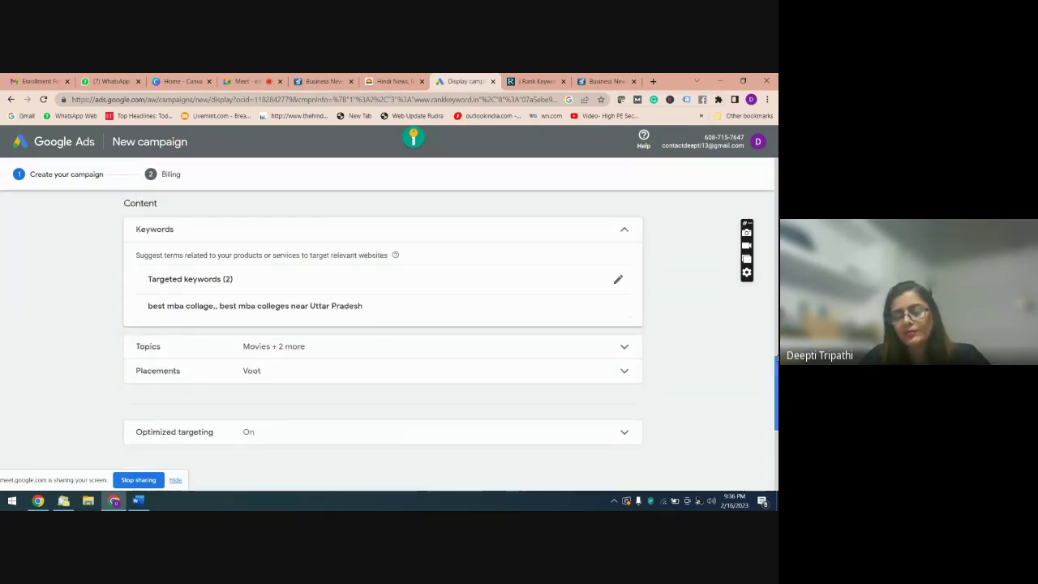
pyautogui.scroll(8, 776, 450)
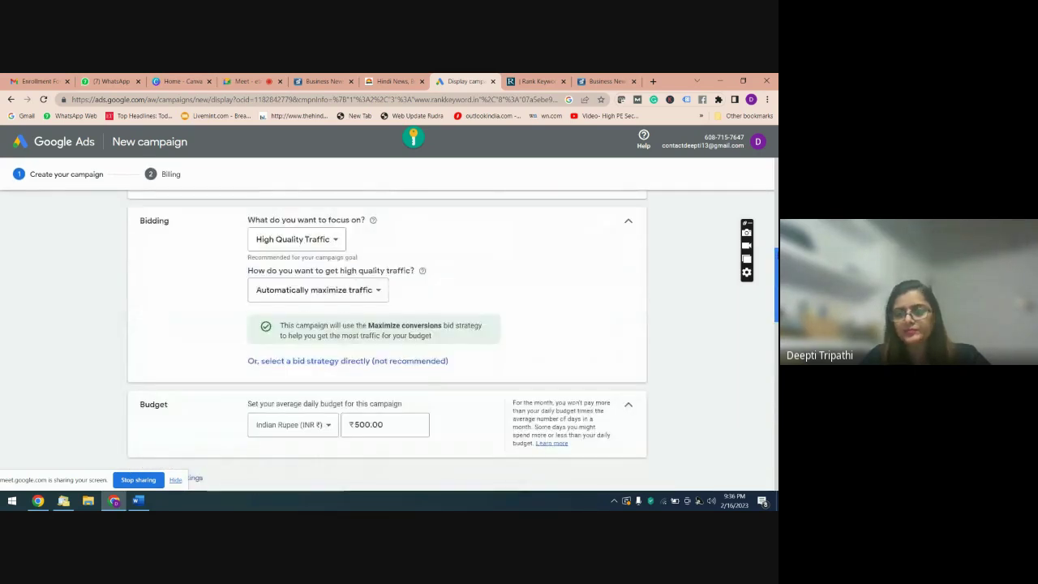
pyautogui.scroll(1, 776, 450)
pyautogui.scroll(3, 776, 222)
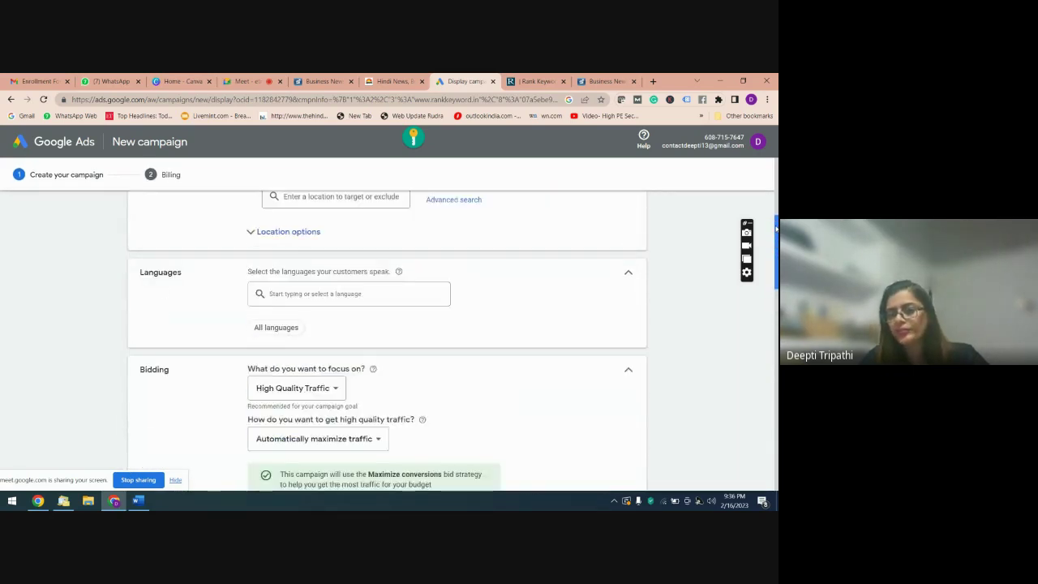
pyautogui.moveTo(776, 221); pyautogui.dragTo(773, 168)
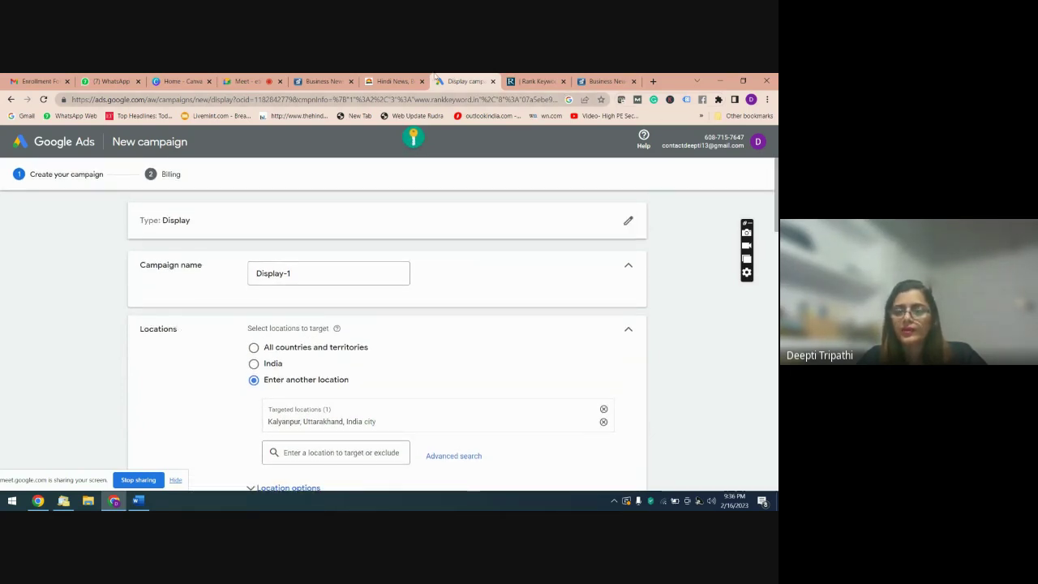
pyautogui.scroll(-6, 776, 244)
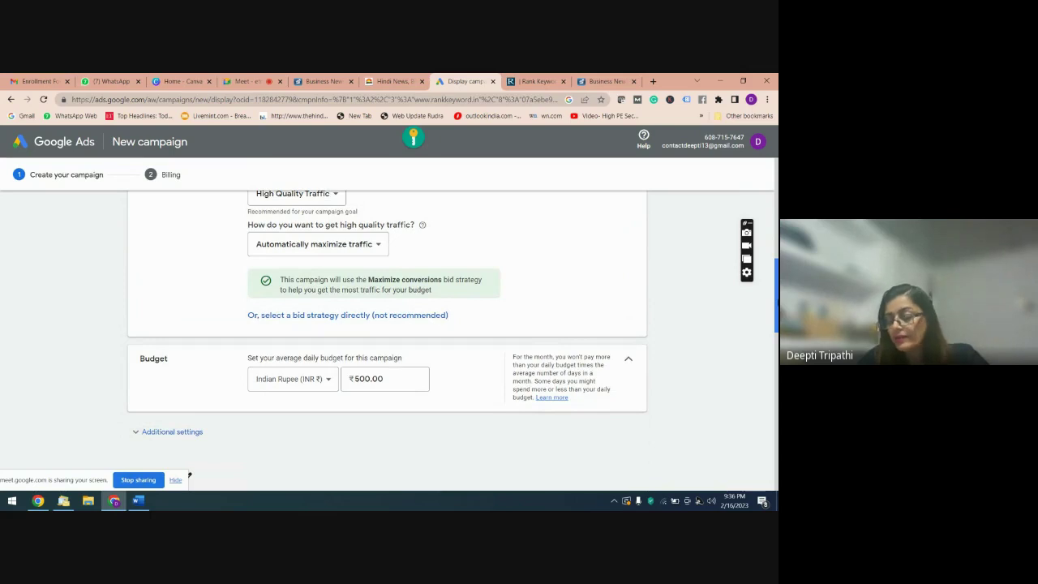
pyautogui.scroll(-5, 776, 357)
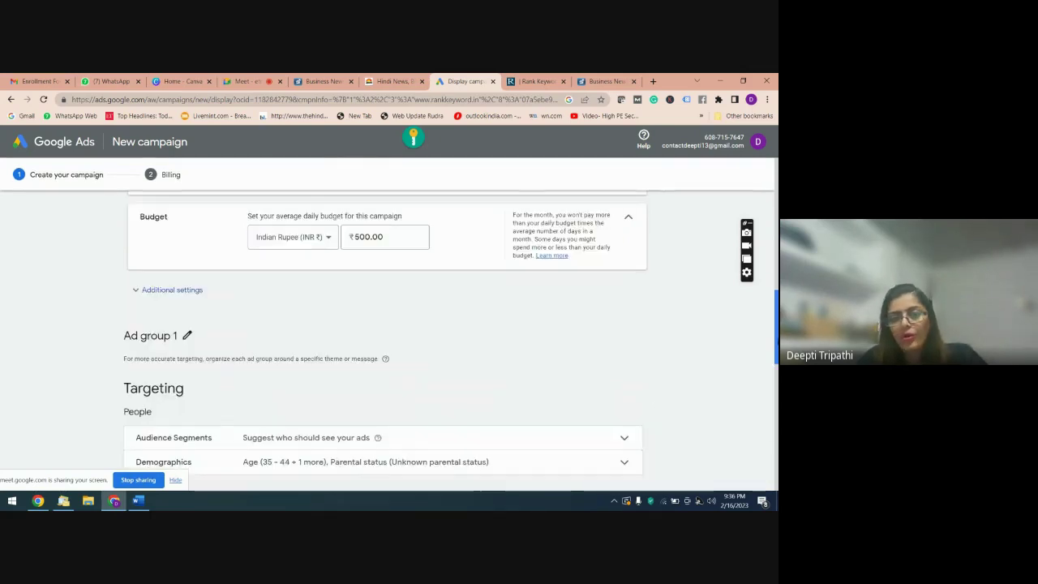
pyautogui.scroll(-4, 451, 340)
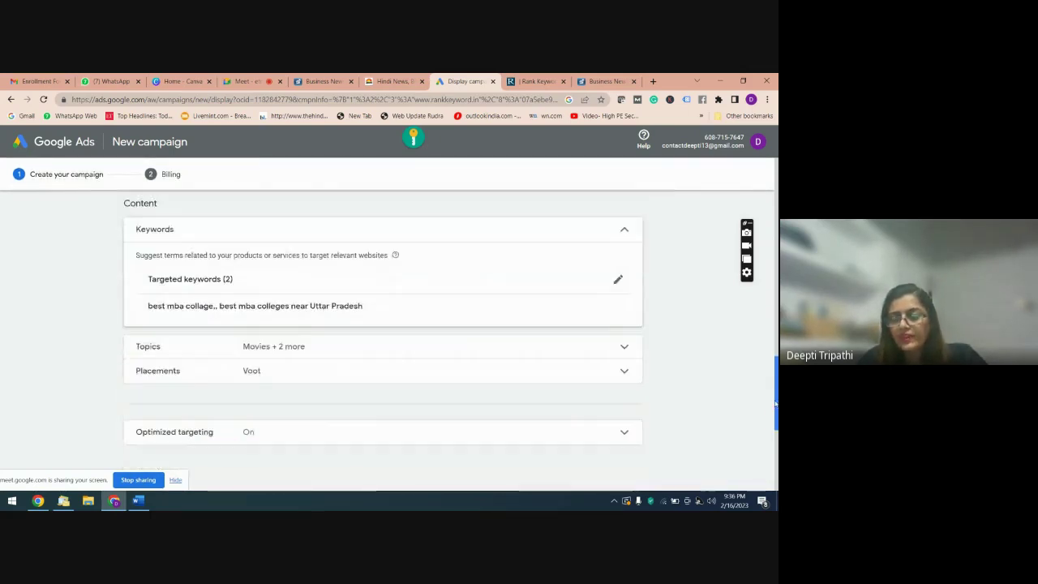
pyautogui.scroll(-2, 451, 340)
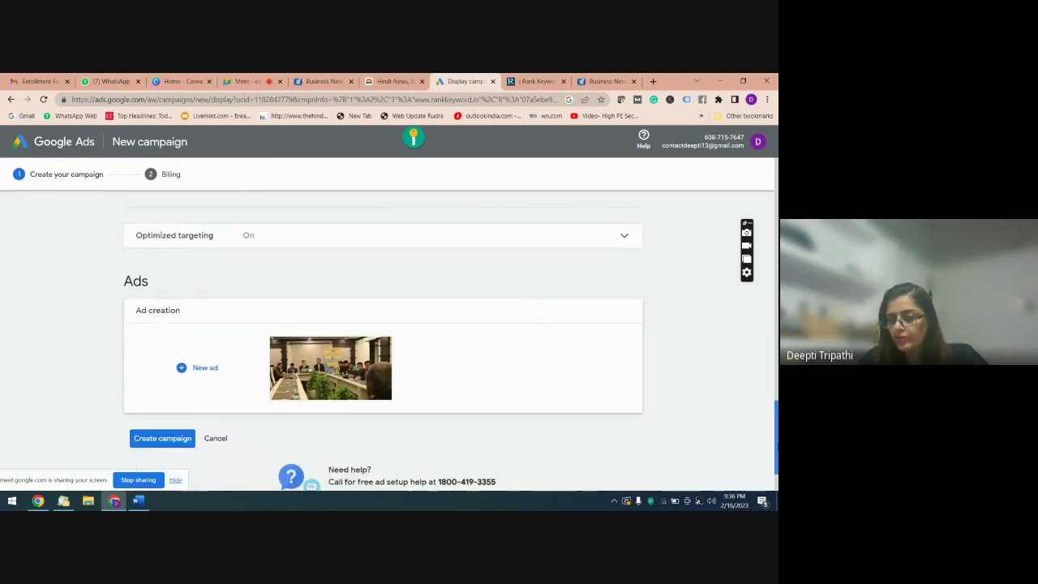
pyautogui.scroll(5, 451, 341)
pyautogui.scroll(10, 774, 198)
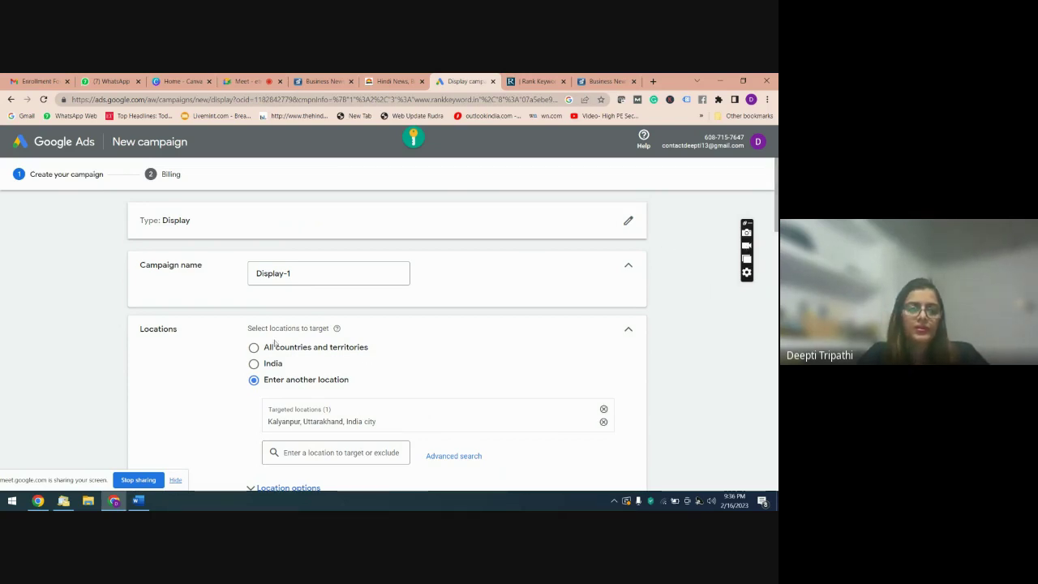
# - Switch to the Google Meet call, check the participants' microphone permission in the host controls, and dismiss the raised-hand notice
pyautogui.click(244, 80)
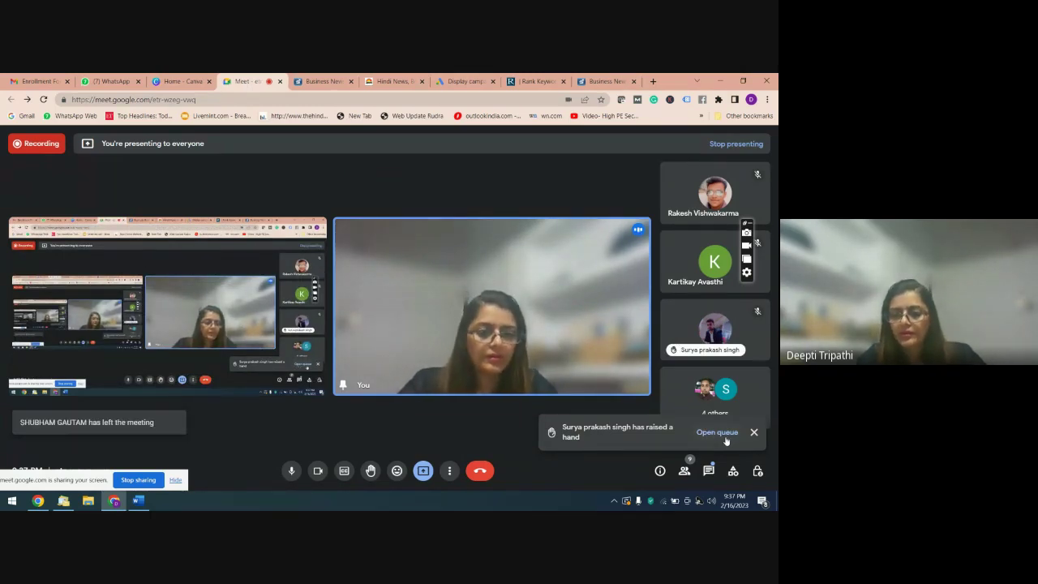
pyautogui.click(758, 474)
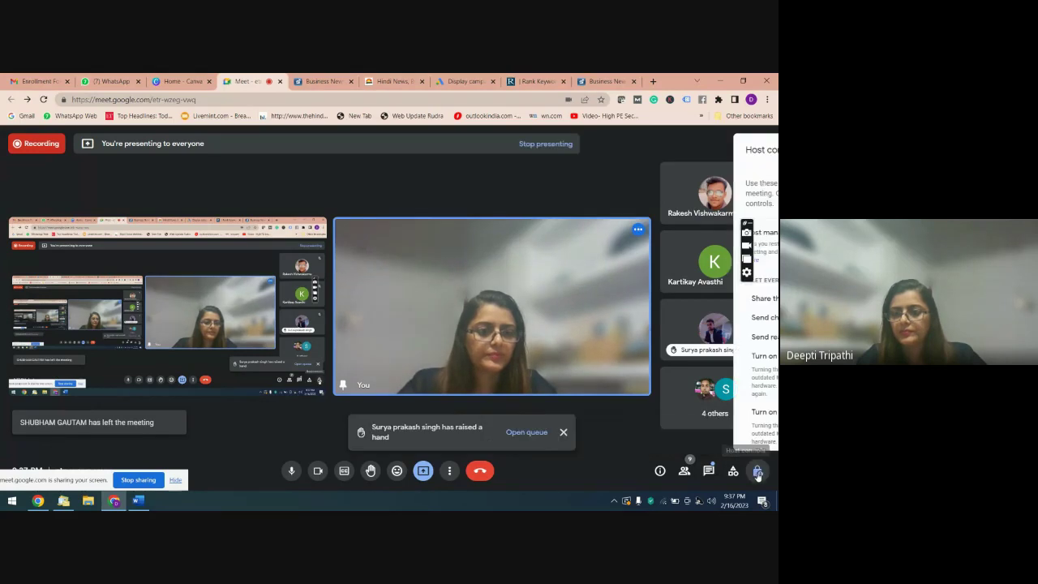
pyautogui.click(743, 357)
pyautogui.click(743, 357)
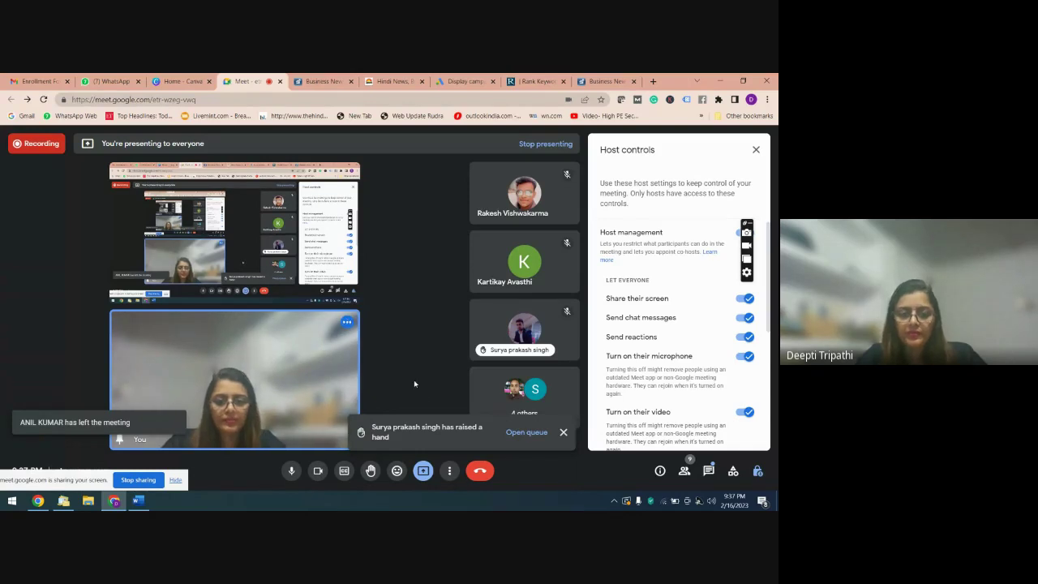
pyautogui.click(563, 432)
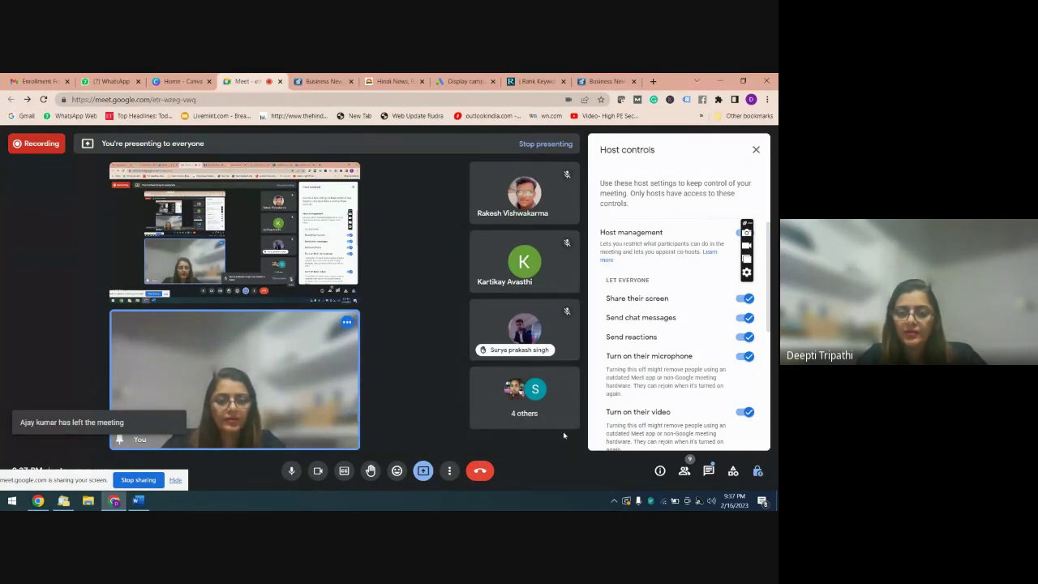
pyautogui.click(756, 151)
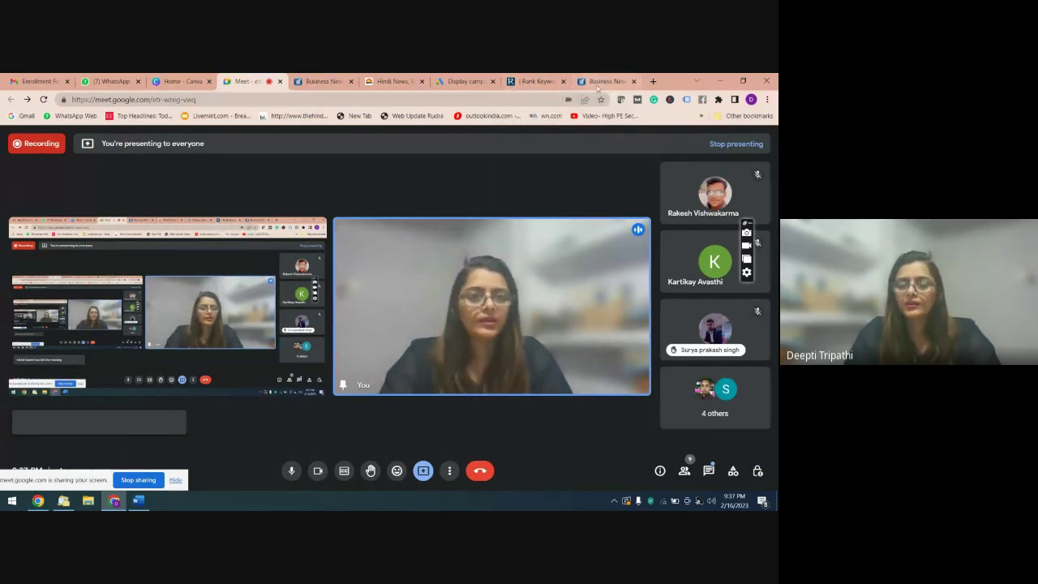
# - Search Google for "google ads" in a new browser tab and open the Google Ads home page
pyautogui.click(466, 81)
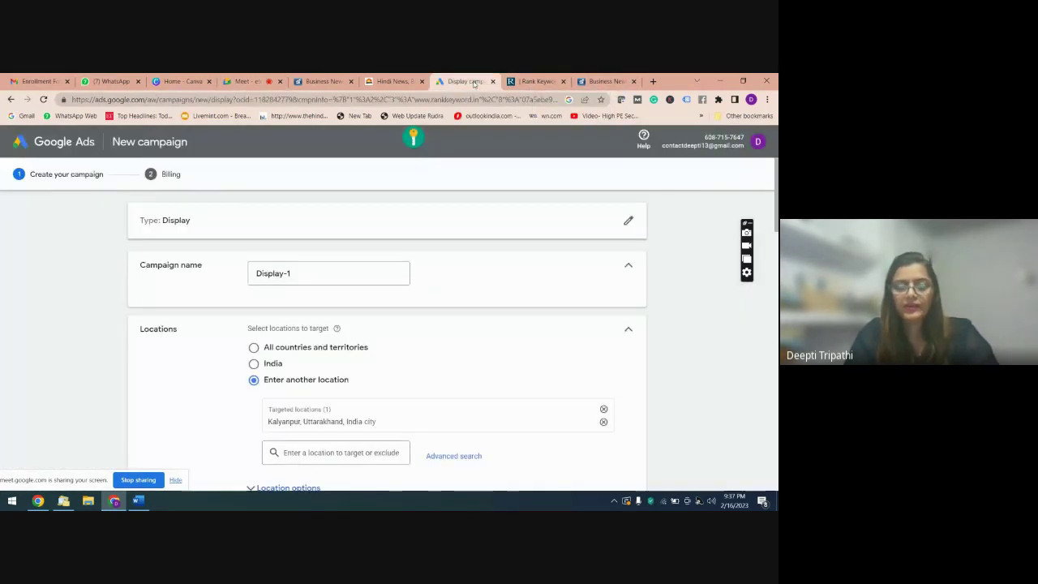
pyautogui.click(599, 82)
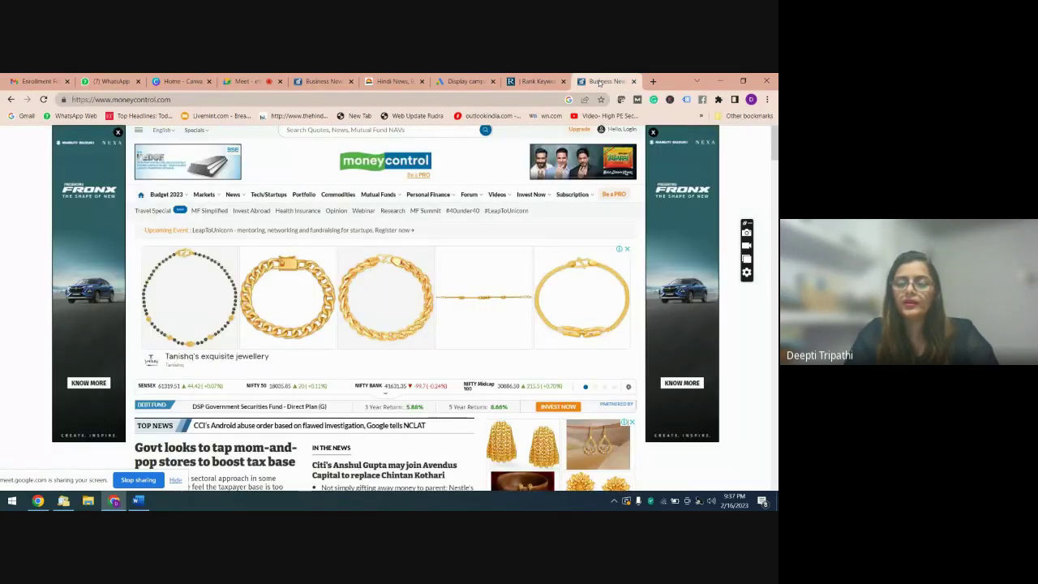
pyautogui.click(653, 81)
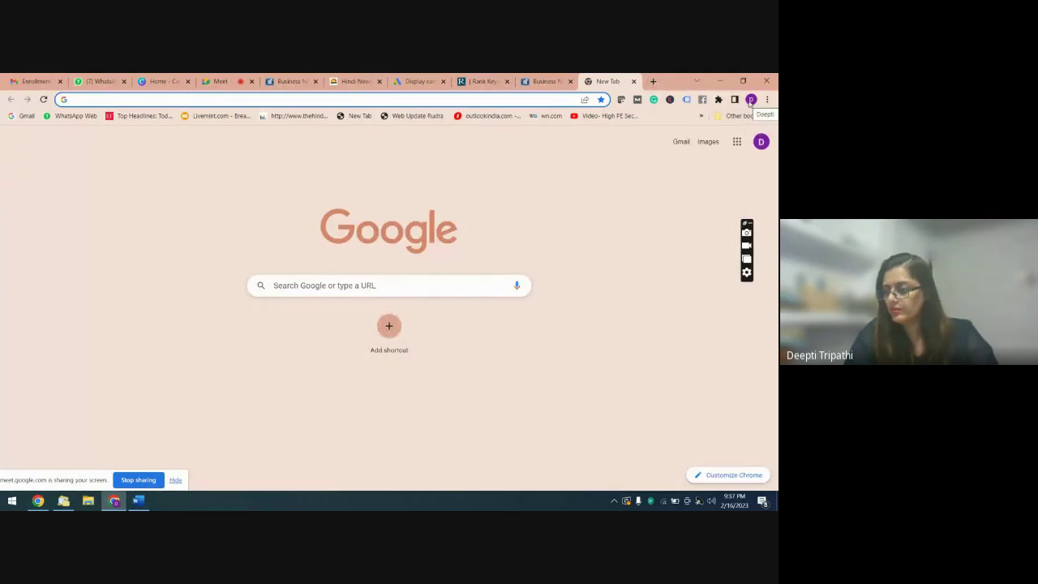
pyautogui.click(408, 100)
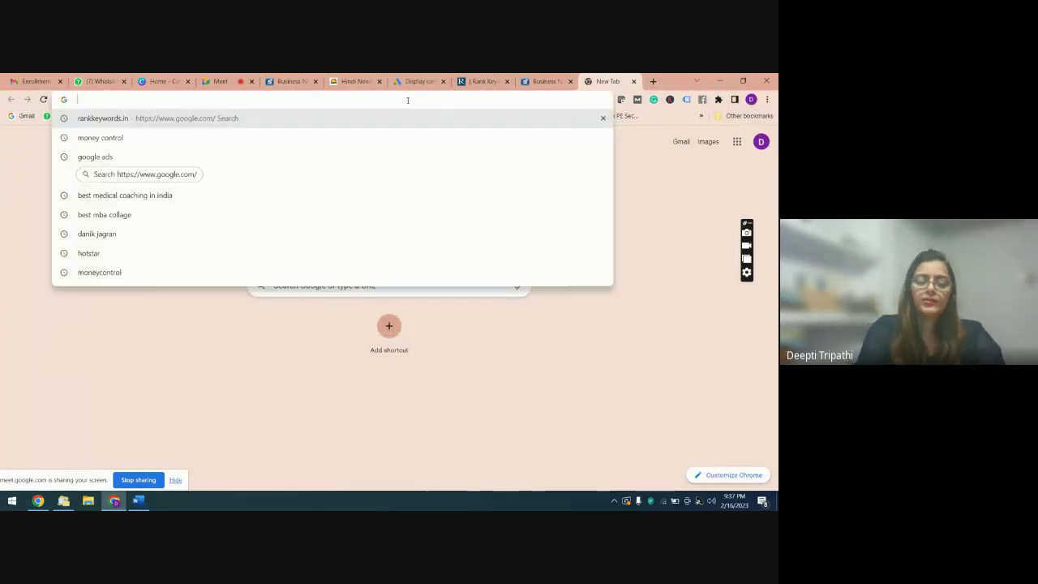
pyautogui.write('google')
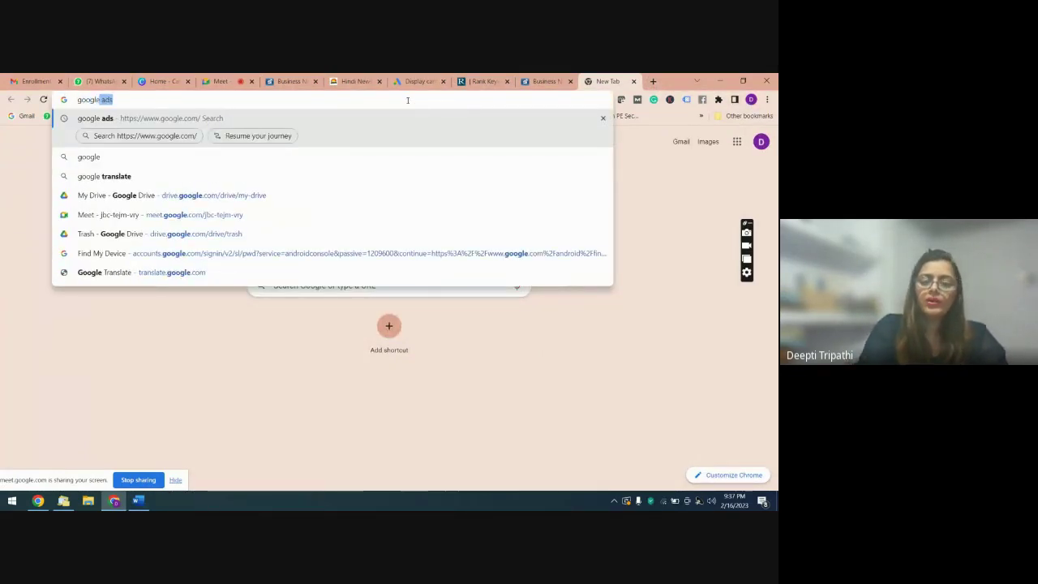
pyautogui.press('Return')
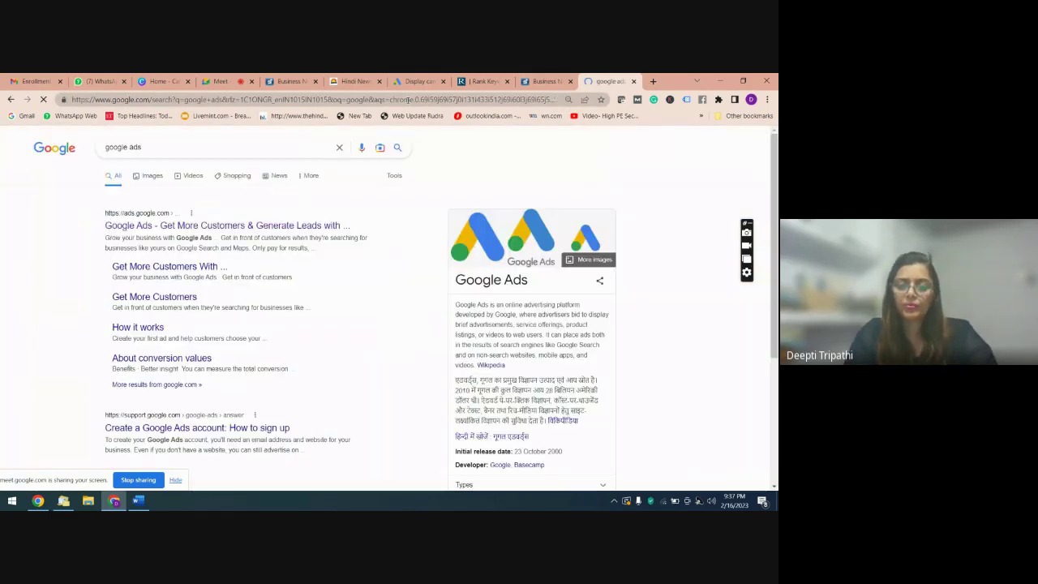
pyautogui.click(112, 228)
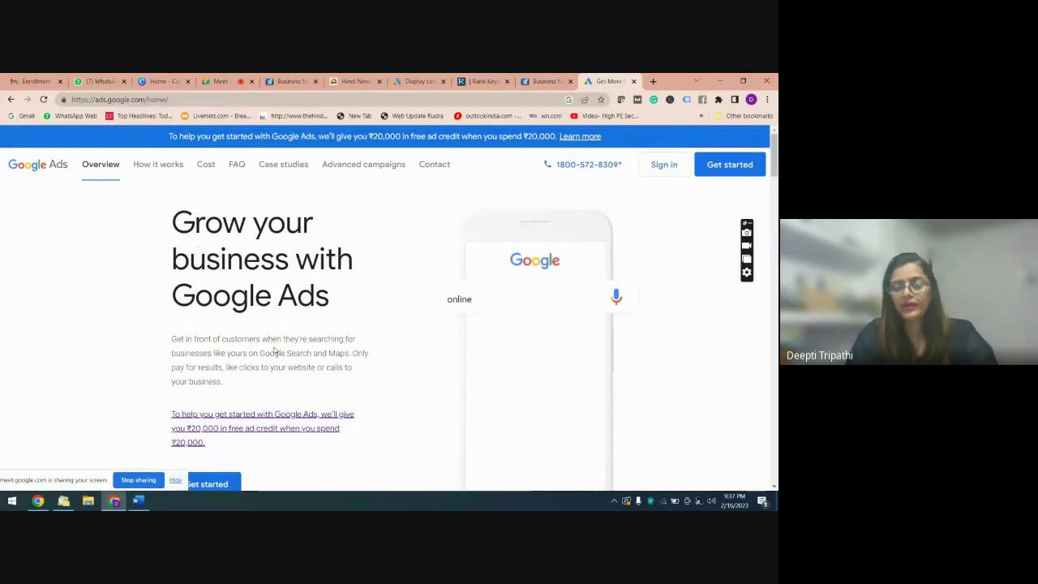
# - Sign in to Google Ads, start a new Google Ads account and switch its setup to Expert Mode
pyautogui.click(661, 167)
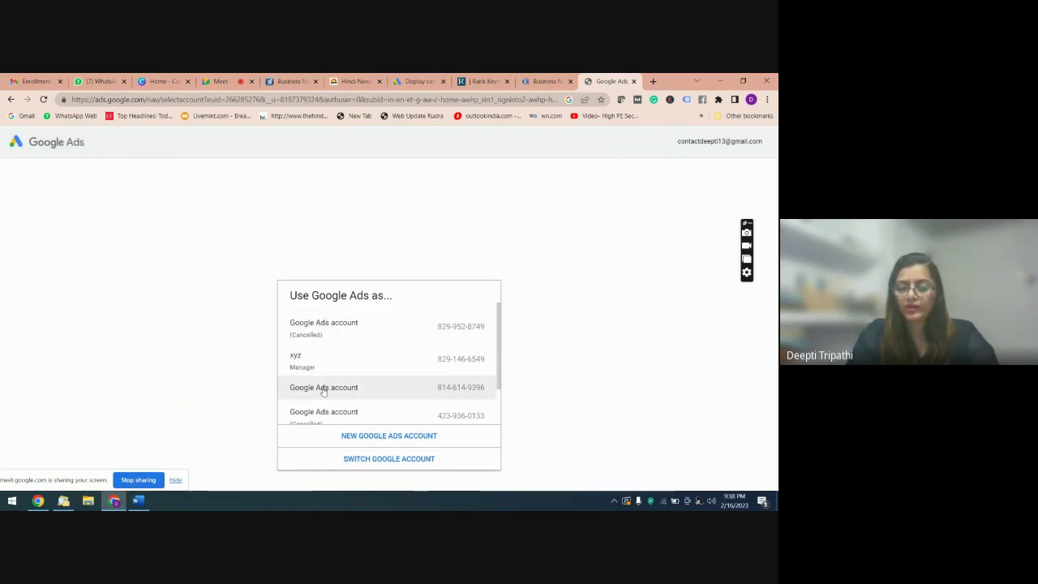
pyautogui.click(376, 439)
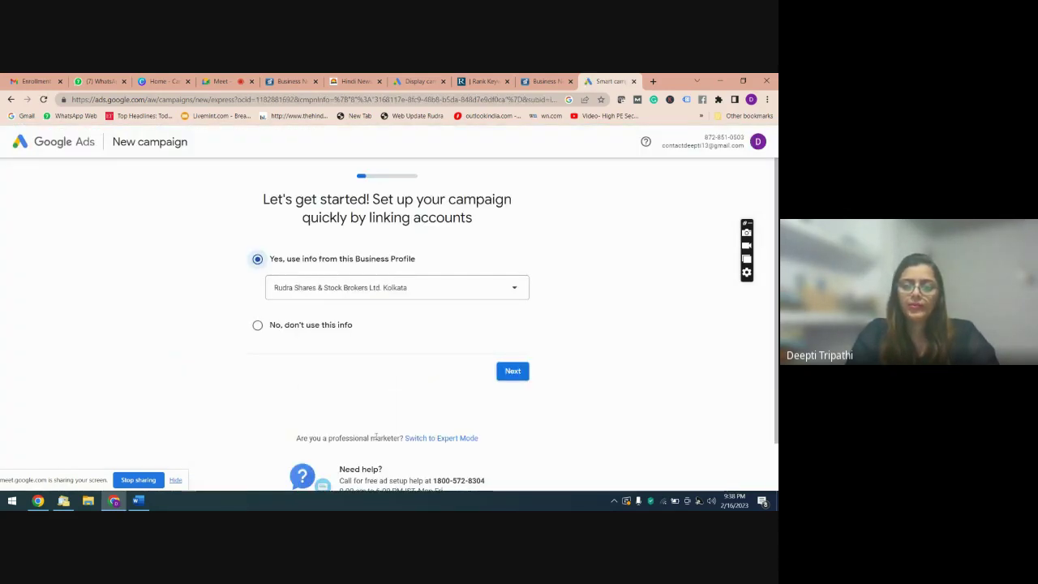
pyautogui.click(451, 438)
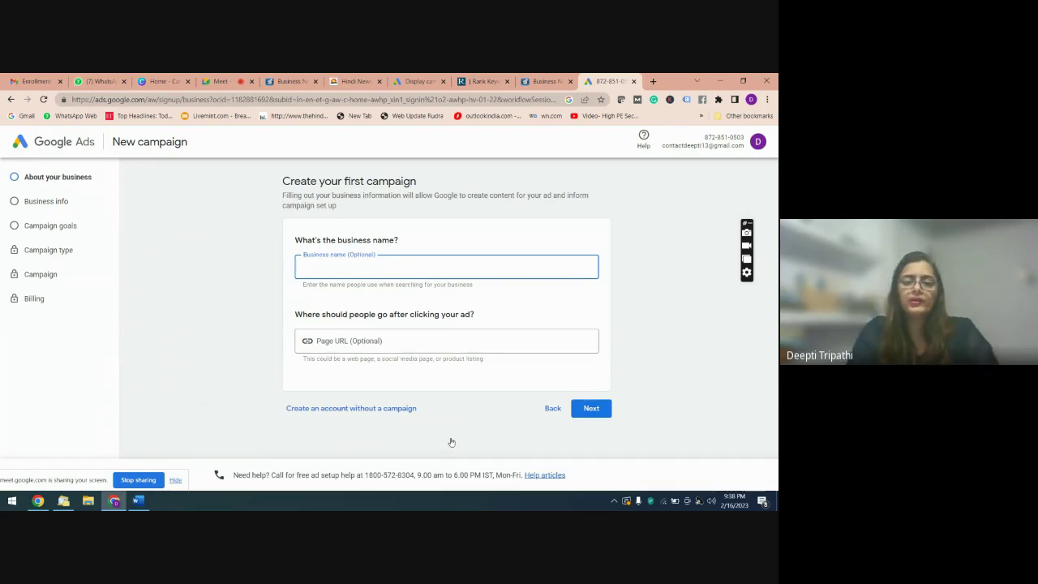
# - Enter rankkeyword.in as the page URL and "rank" as the business name, and continue to the business info
pyautogui.click(341, 341)
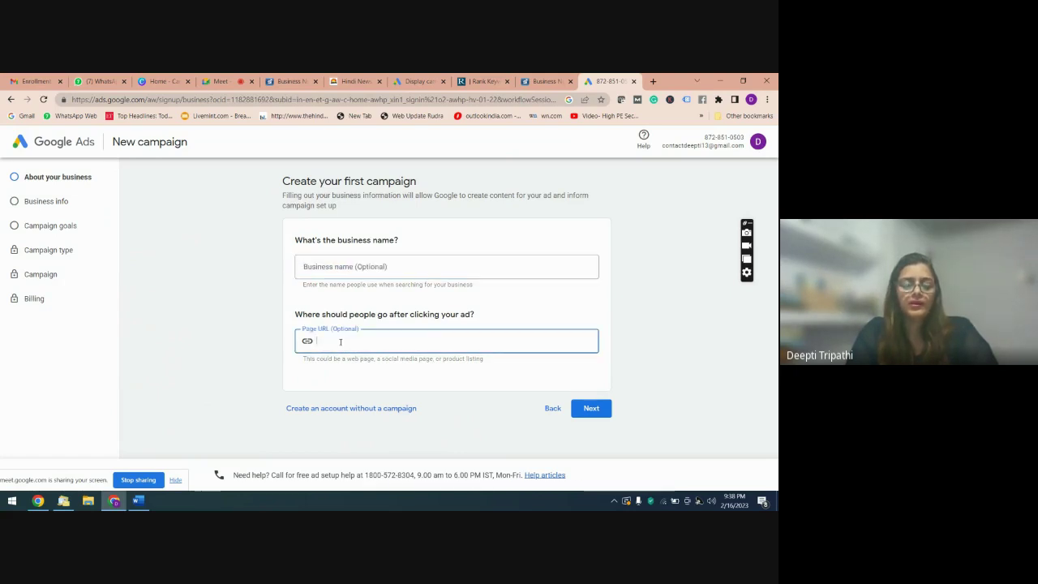
pyautogui.write('rank')
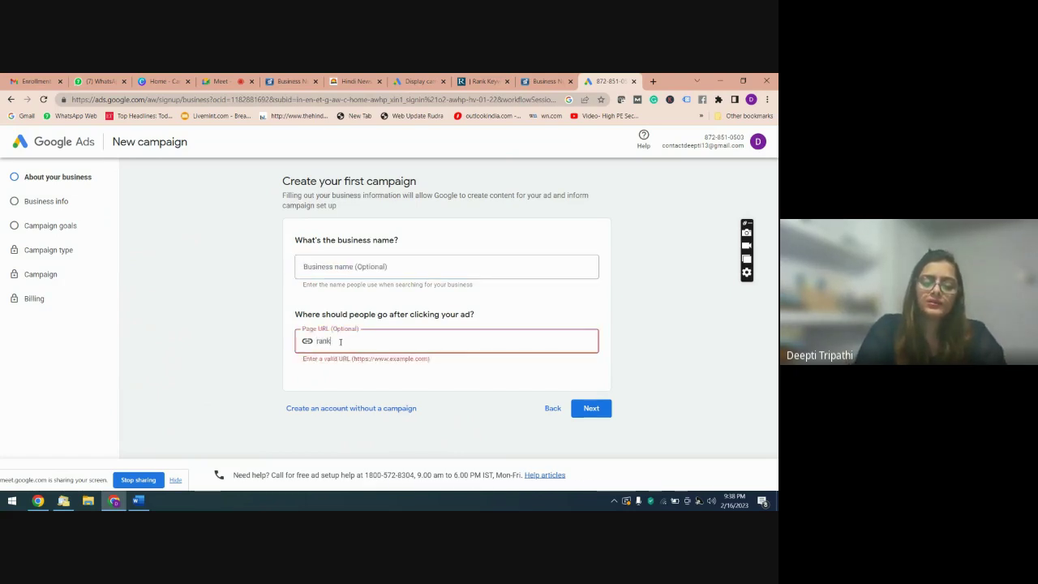
pyautogui.write('key')
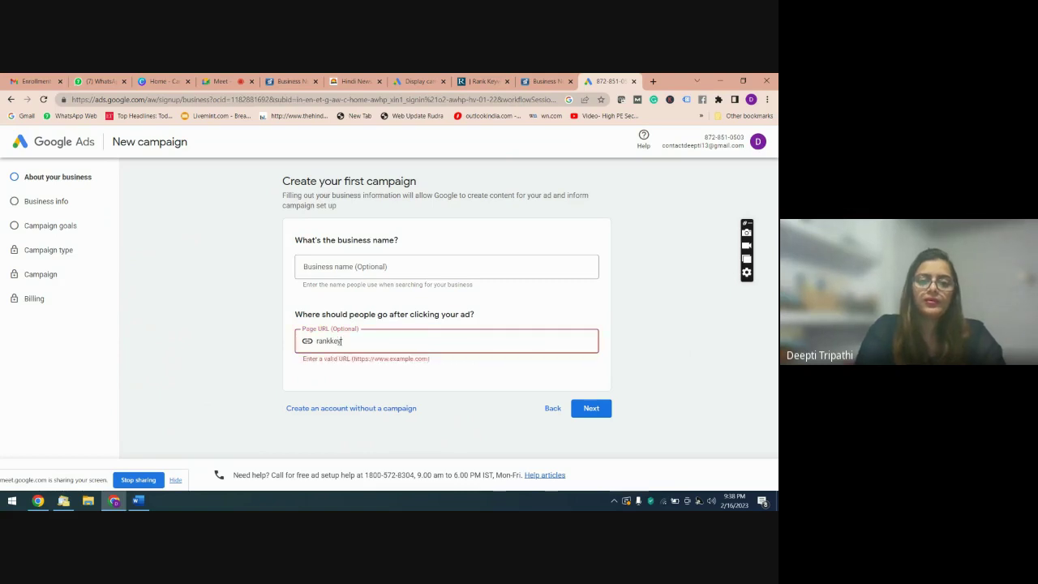
pyautogui.write('wo')
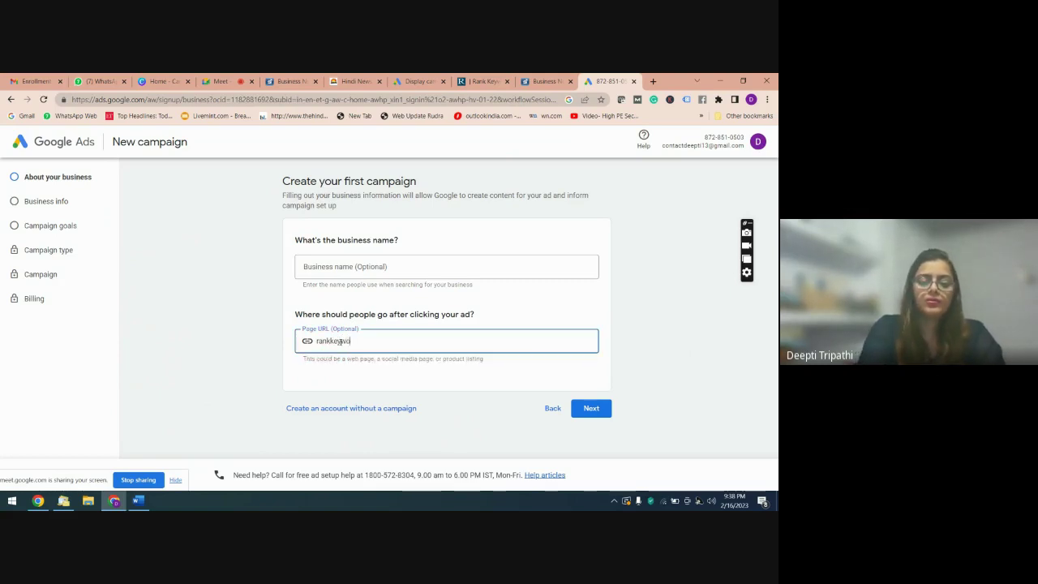
pyautogui.write('rd.in')
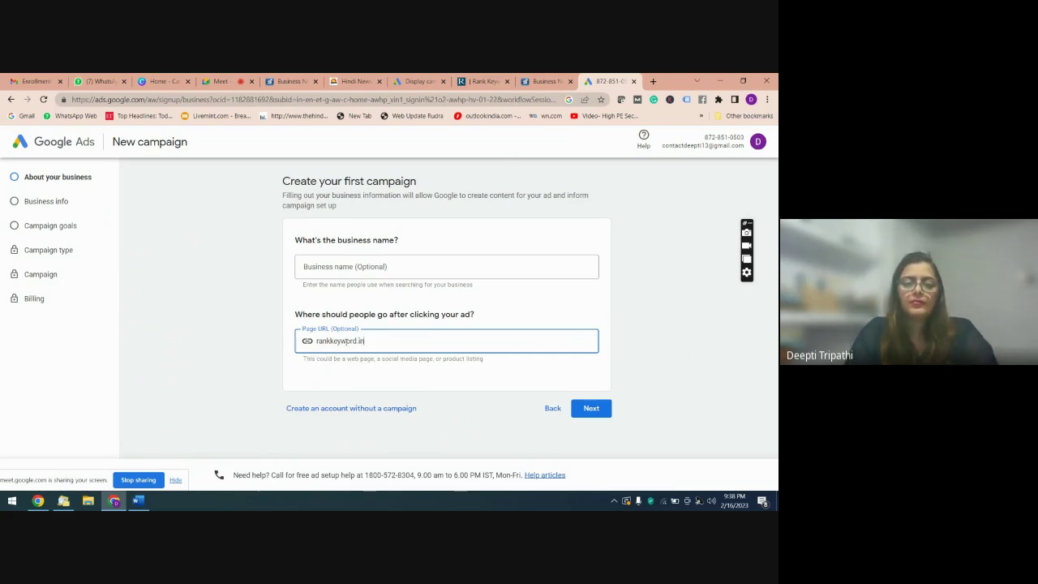
pyautogui.click(363, 265)
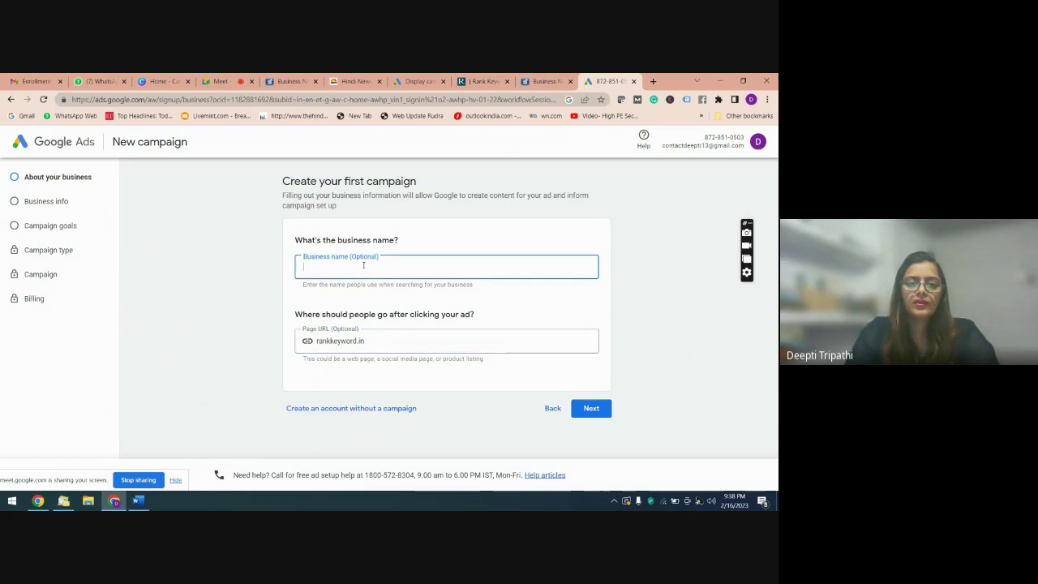
pyautogui.write('rank')
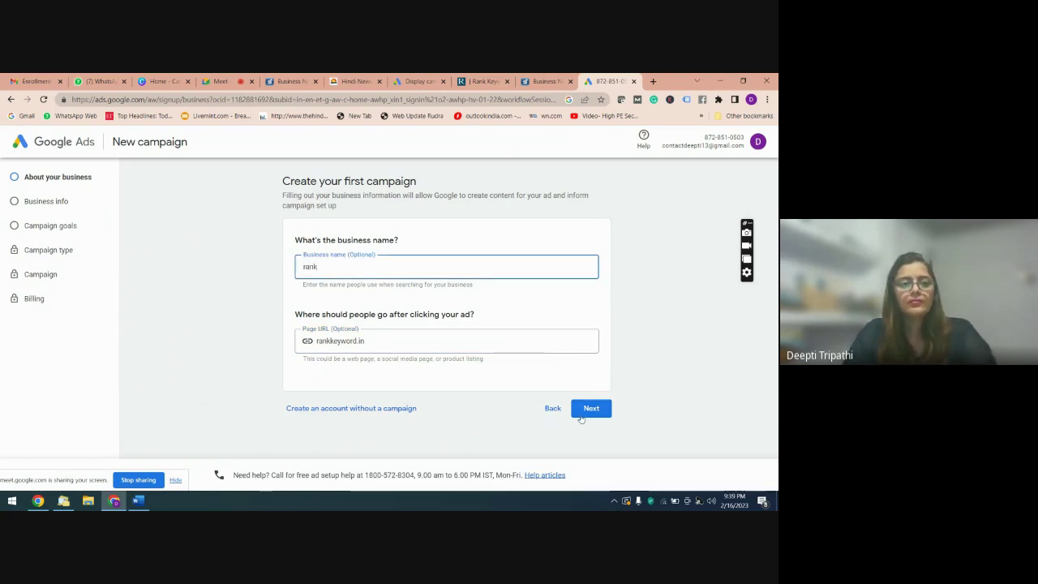
pyautogui.click(589, 414)
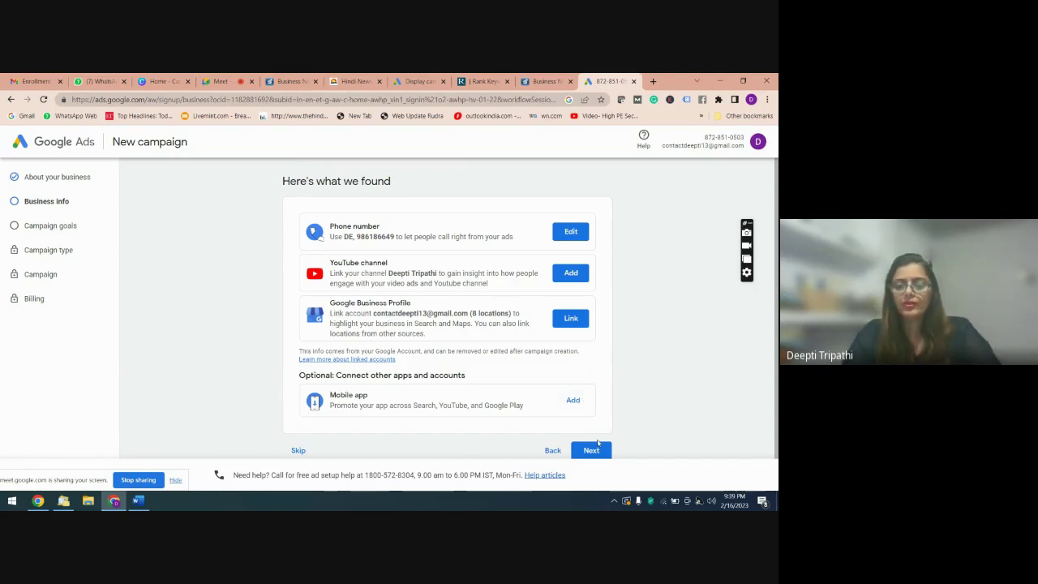
# - Continue past the business info, review the full list of campaign goals, select Brand awareness and reach, and skip the goals stage
pyautogui.click(588, 451)
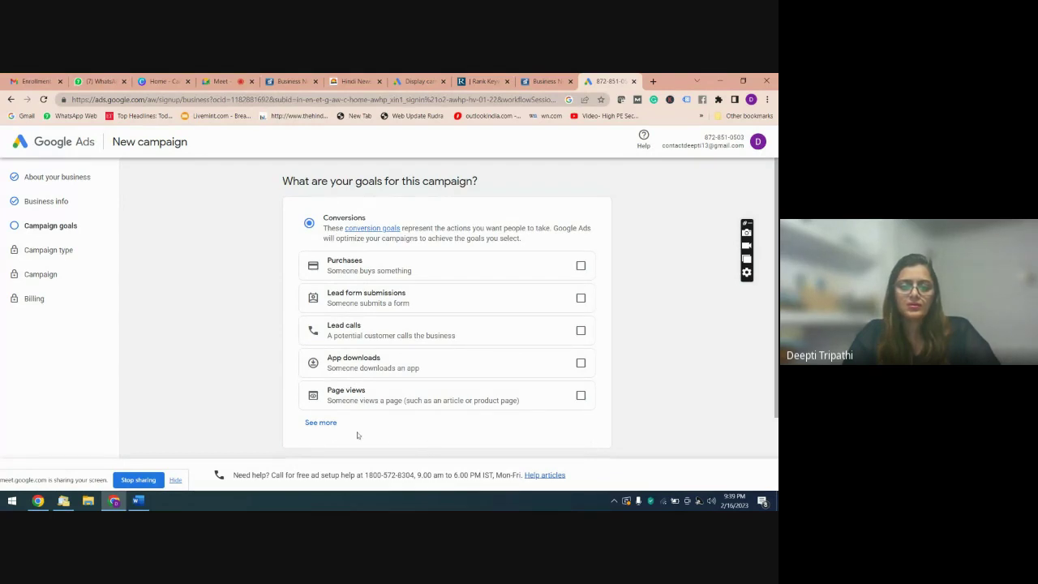
pyautogui.click(320, 424)
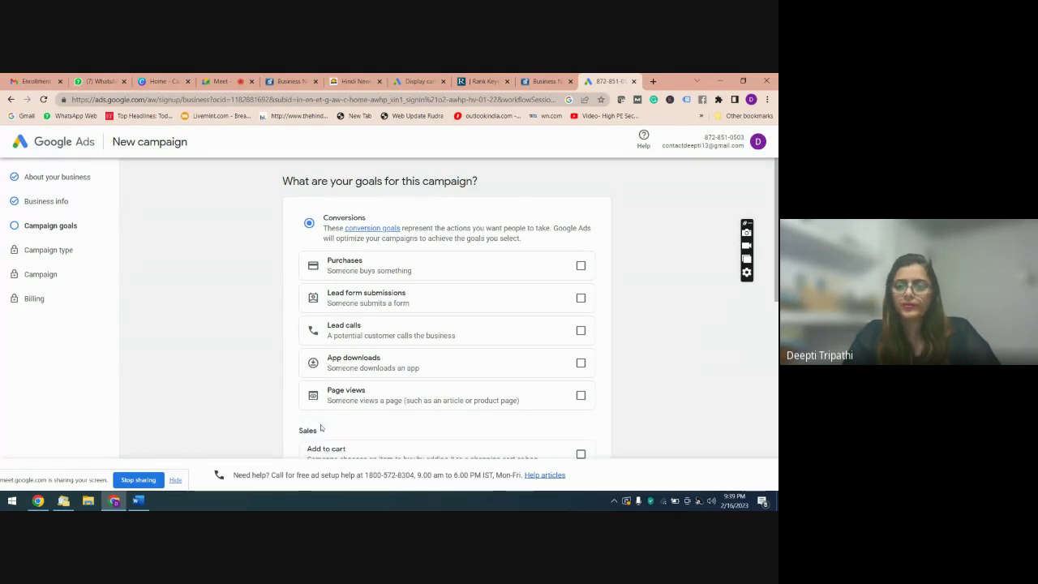
pyautogui.scroll(-3, 320, 427)
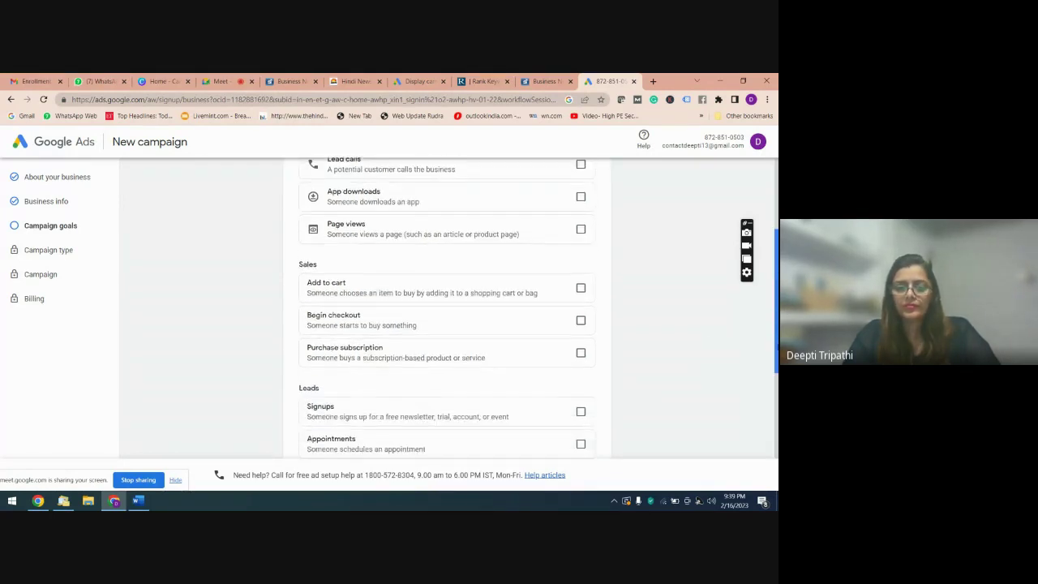
pyautogui.scroll(-2, 446, 325)
pyautogui.scroll(5, 446, 324)
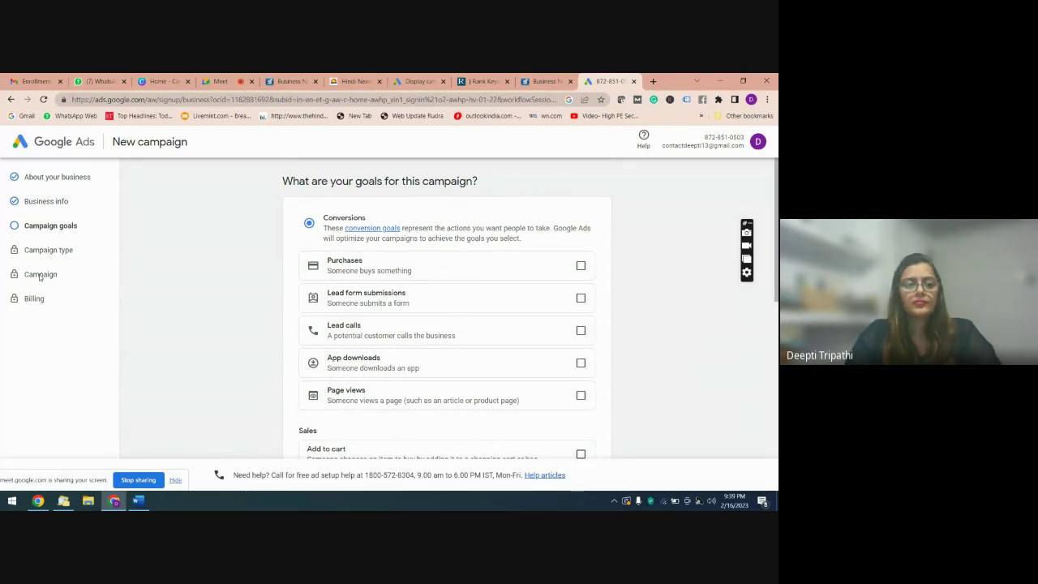
pyautogui.moveTo(202, 267); pyautogui.dragTo(506, 320)
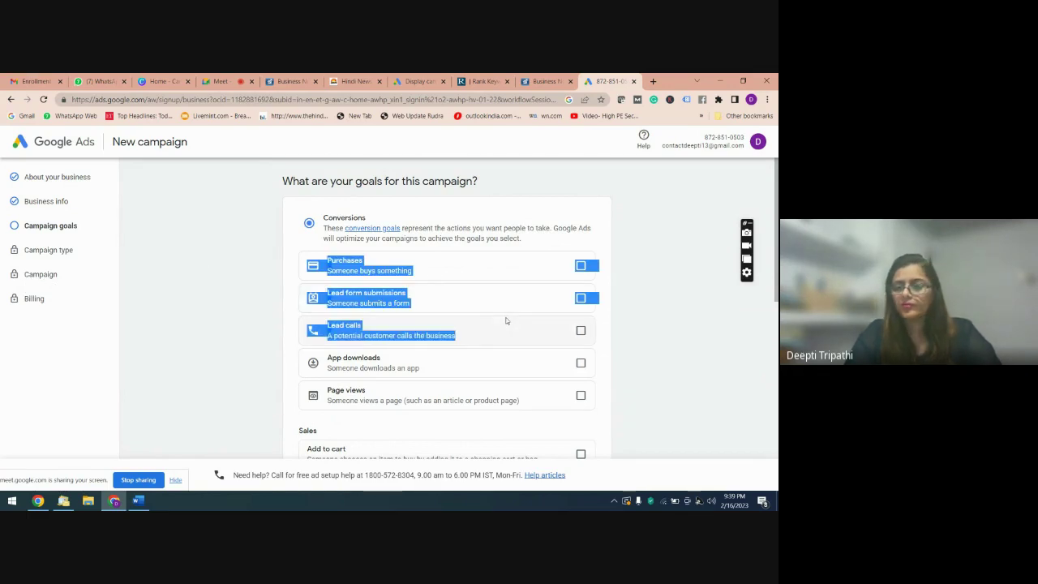
pyautogui.scroll(-5, 506, 320)
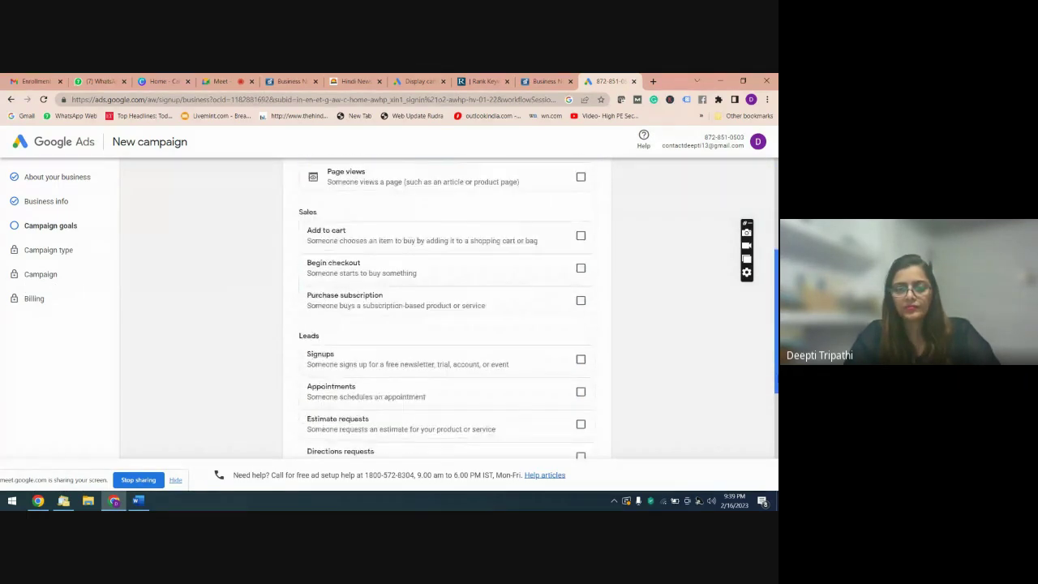
pyautogui.scroll(-5, 448, 308)
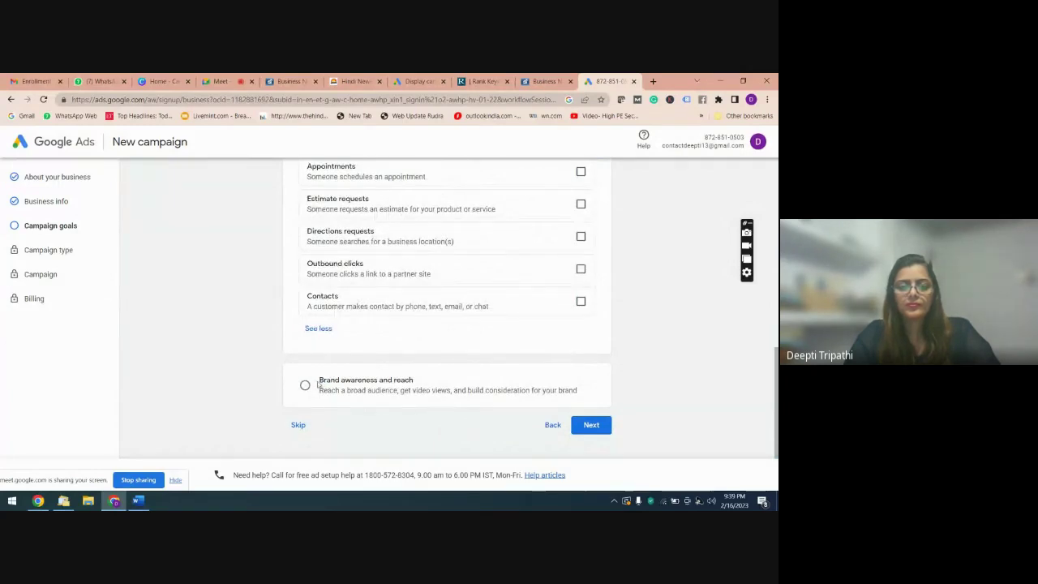
pyautogui.click(304, 387)
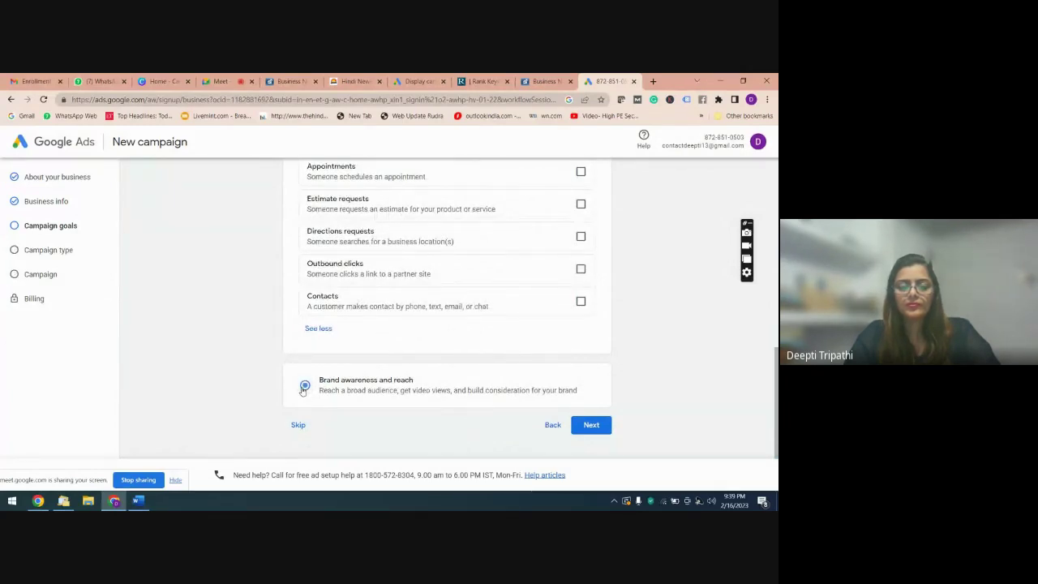
pyautogui.click(299, 430)
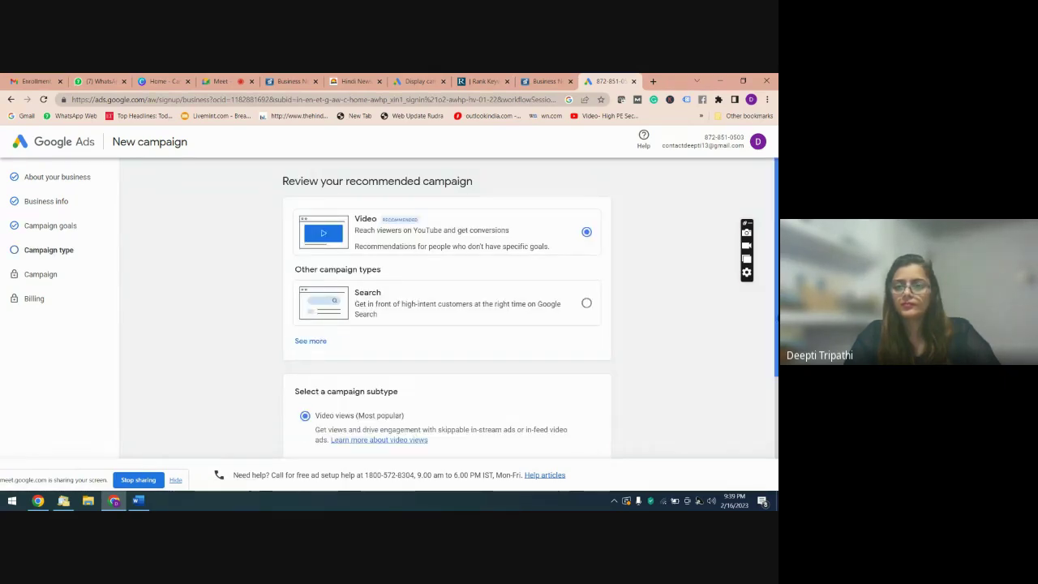
# - Leave campaign creation, submit the business information with India, India Time and Indian Rupee, and dismiss the survey
pyautogui.scroll(-2, 774, 395)
pyautogui.scroll(-1, 774, 394)
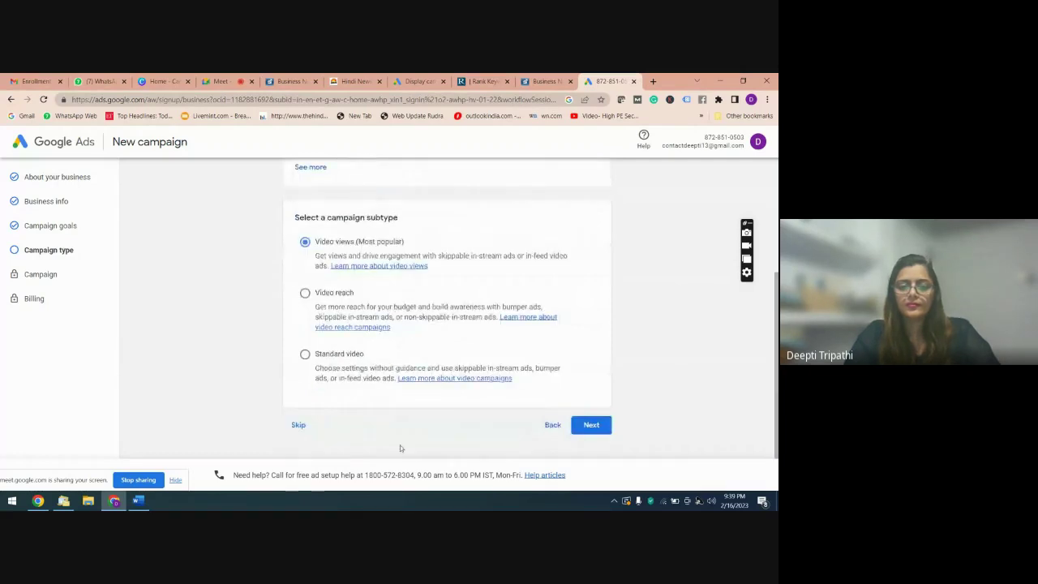
pyautogui.click(298, 425)
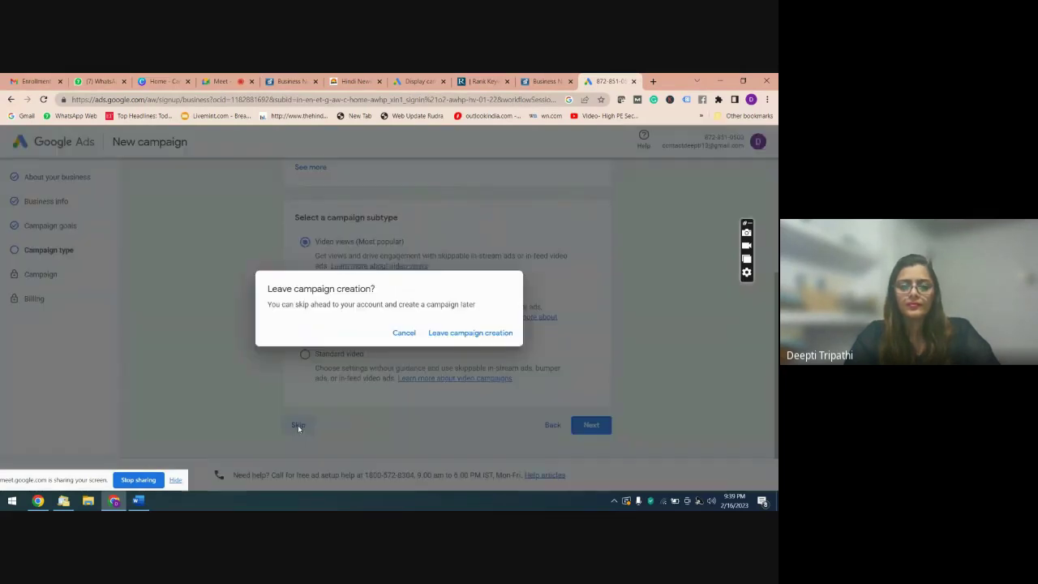
pyautogui.click(461, 334)
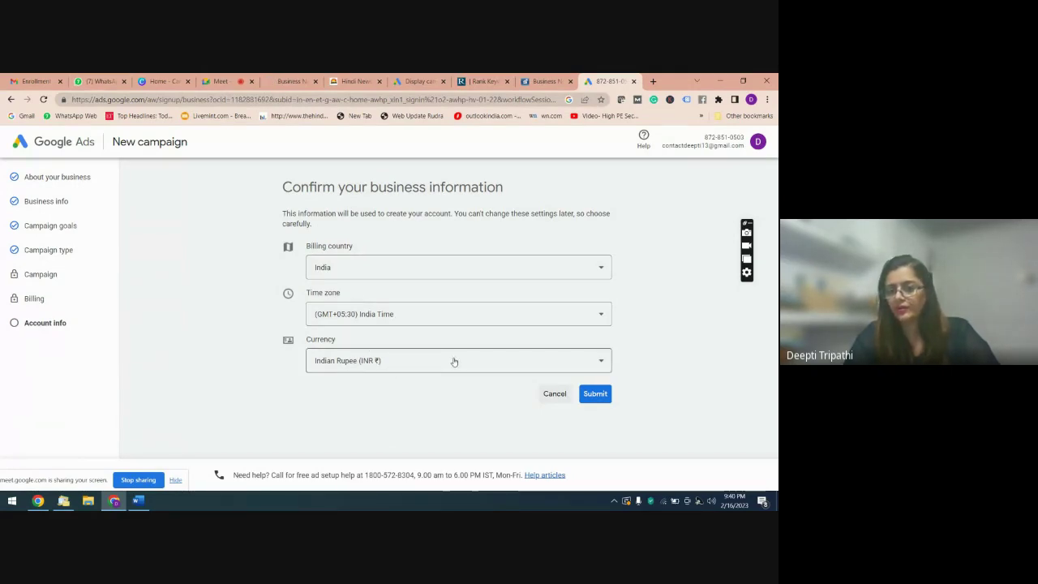
pyautogui.click(592, 401)
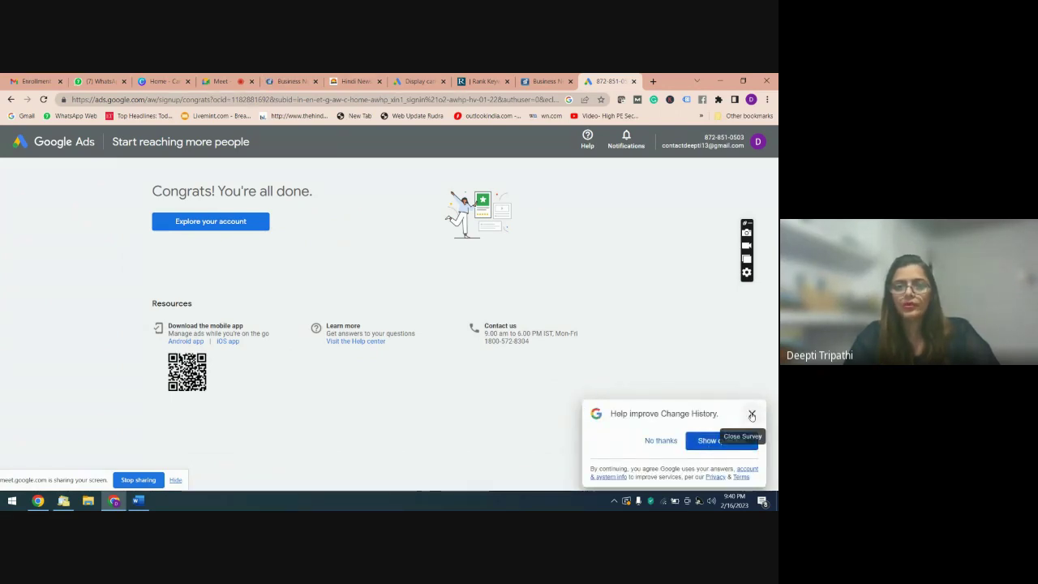
pyautogui.click(752, 414)
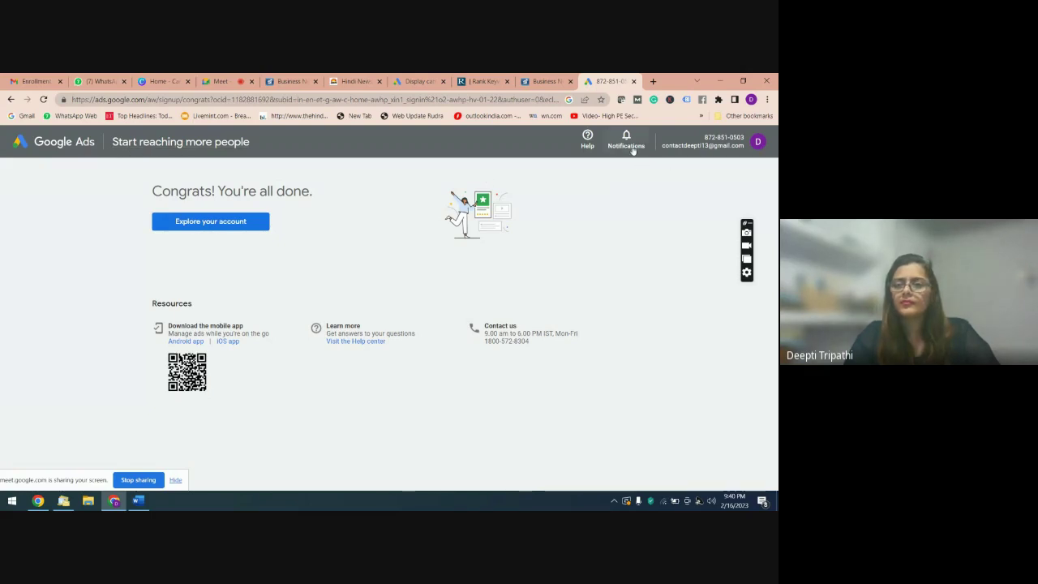
# - Examine the list of Google Ads accounts linked to the signed-in profile, and close the list
pyautogui.click(758, 144)
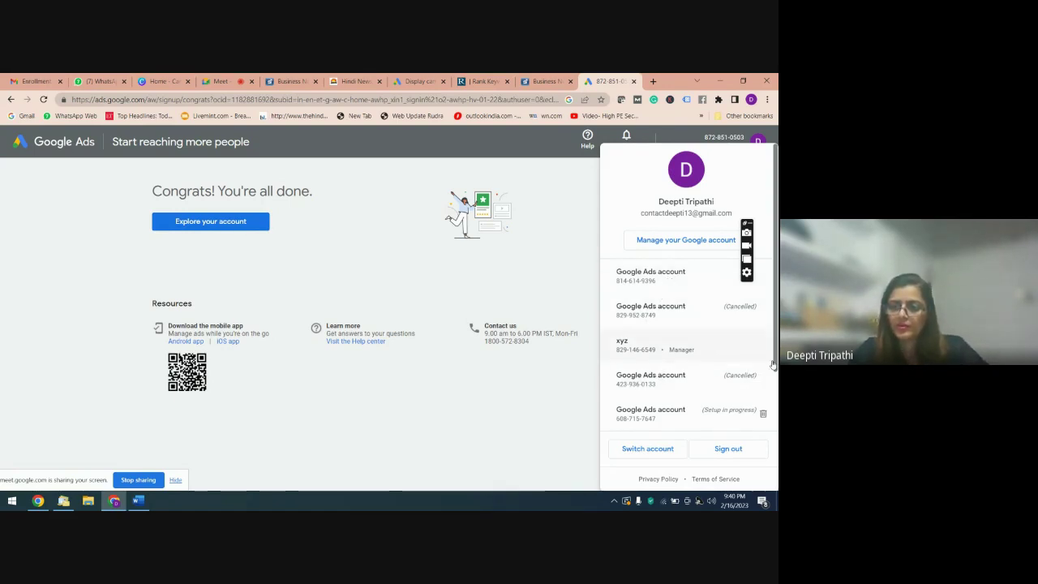
pyautogui.moveTo(773, 365); pyautogui.dragTo(769, 409)
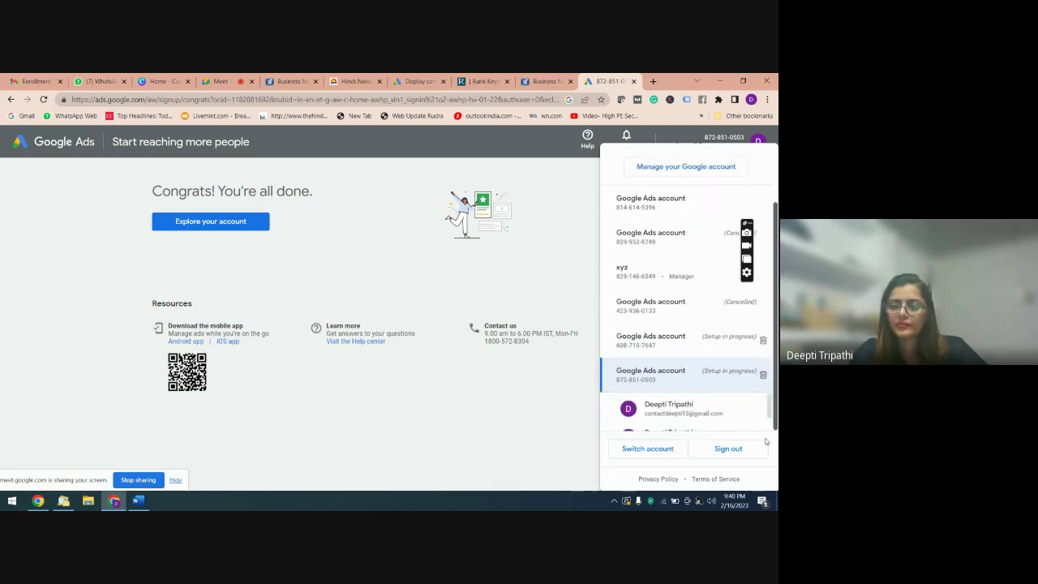
pyautogui.scroll(1, 760, 371)
pyautogui.click(536, 247)
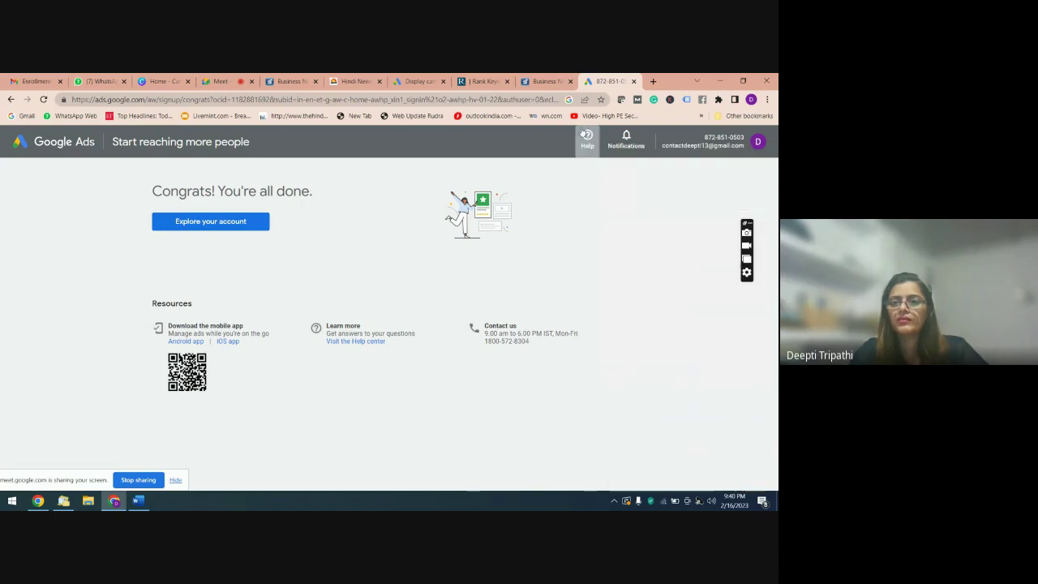
# - Reopen the account list, try to switch to another Google account, and close the sign-in tab
pyautogui.click(757, 143)
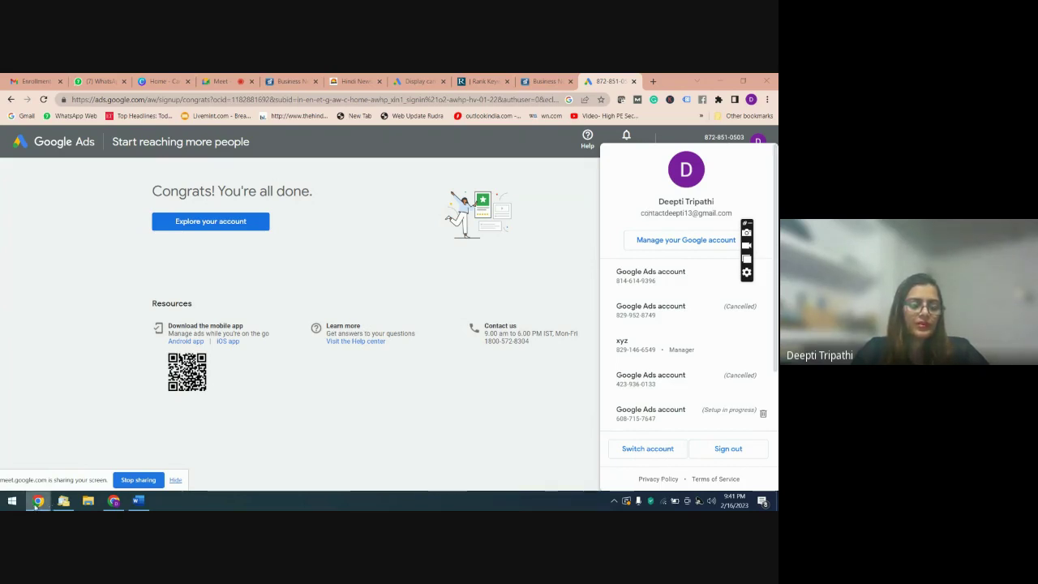
pyautogui.click(661, 450)
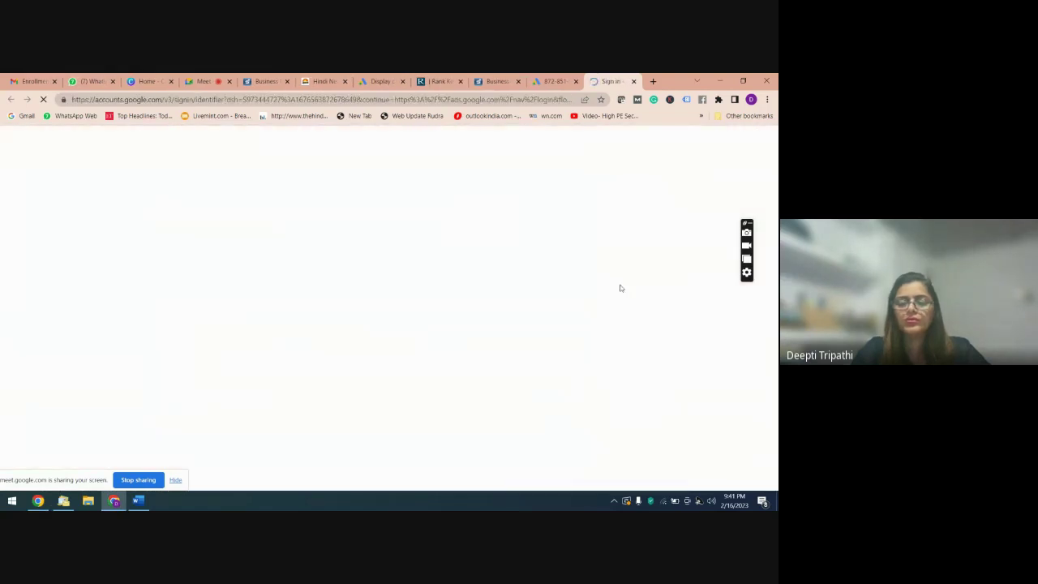
pyautogui.click(633, 82)
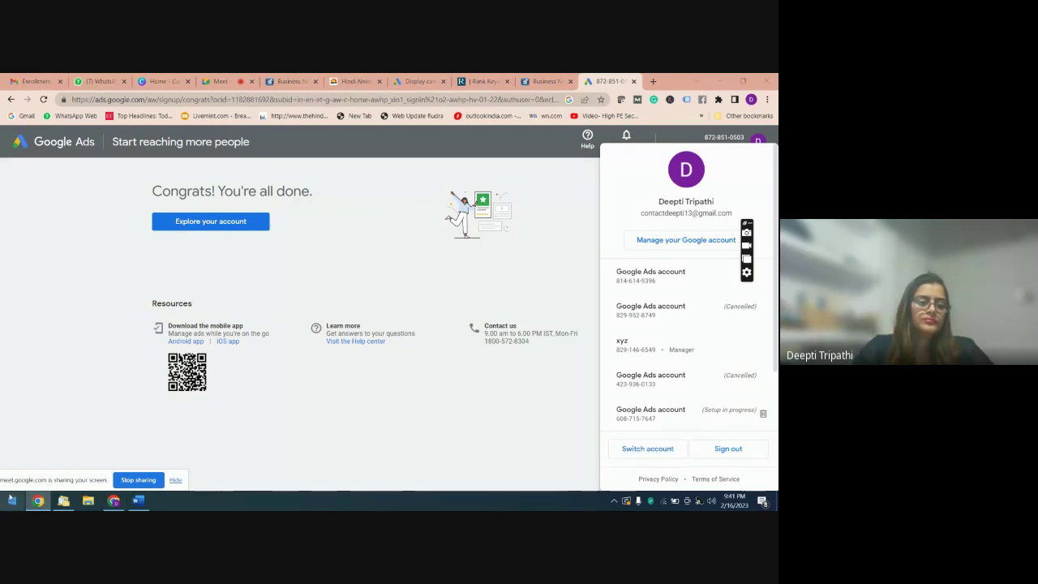
# - Launch a separate Google Chrome window and open it with the Art Work profile
pyautogui.click(13, 502)
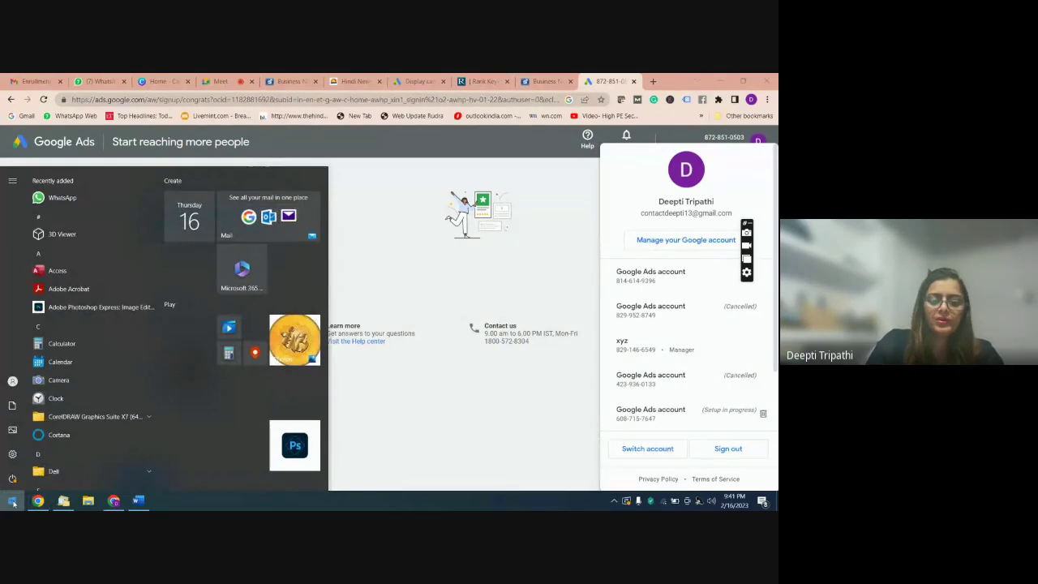
pyautogui.write('goog')
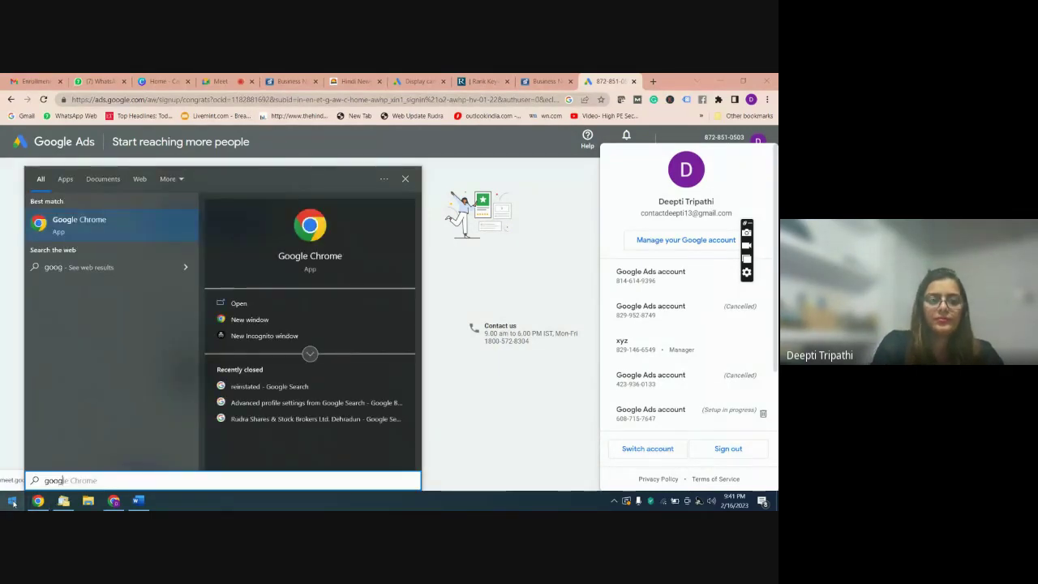
pyautogui.write('le')
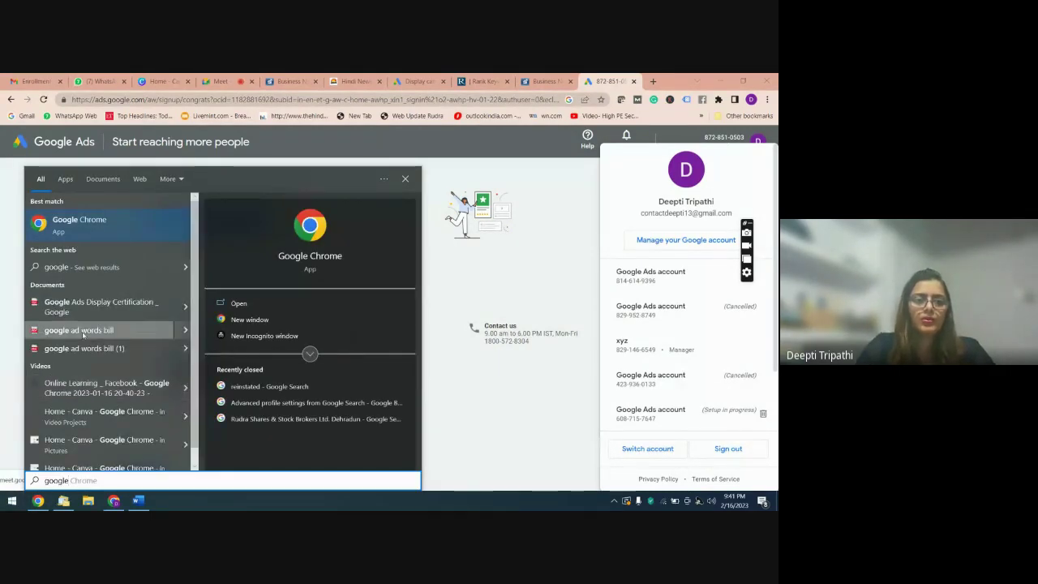
pyautogui.click(88, 227)
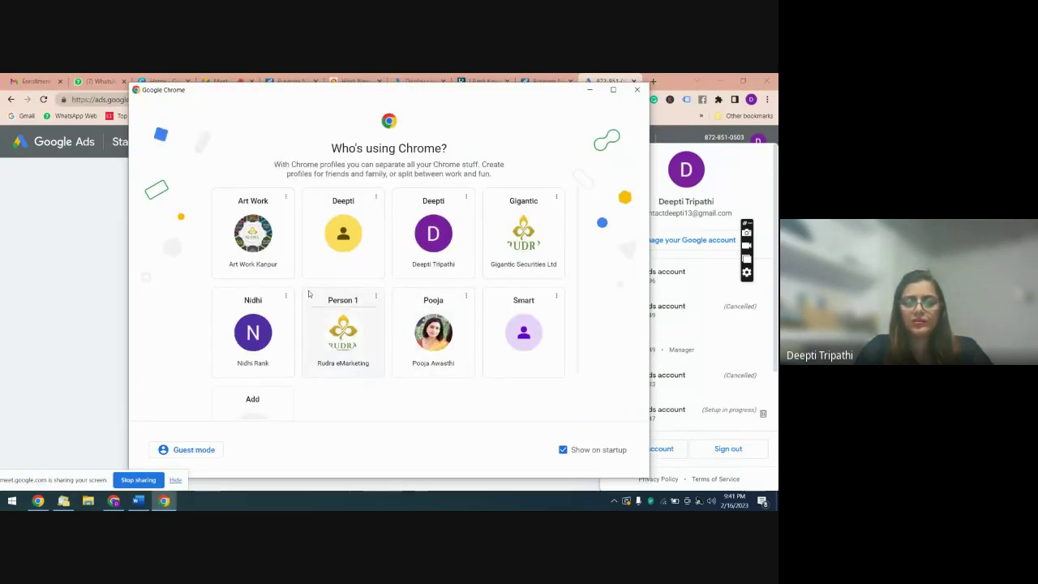
pyautogui.click(269, 259)
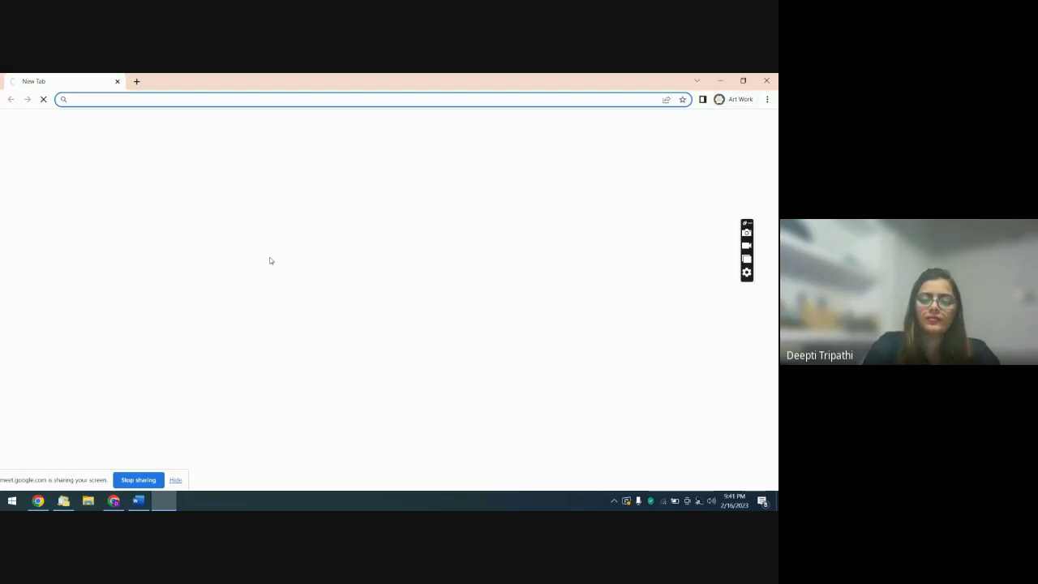
# - Open Google Ads through a Google search for "gogle ad", try to sign in with this profile, and close the window
pyautogui.write('gogle')
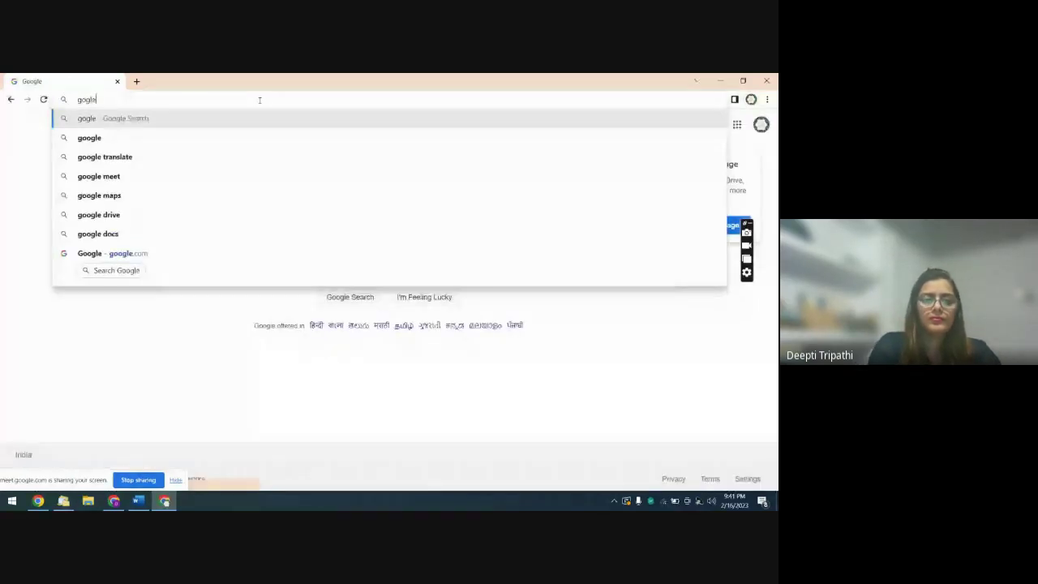
pyautogui.write(' ad')
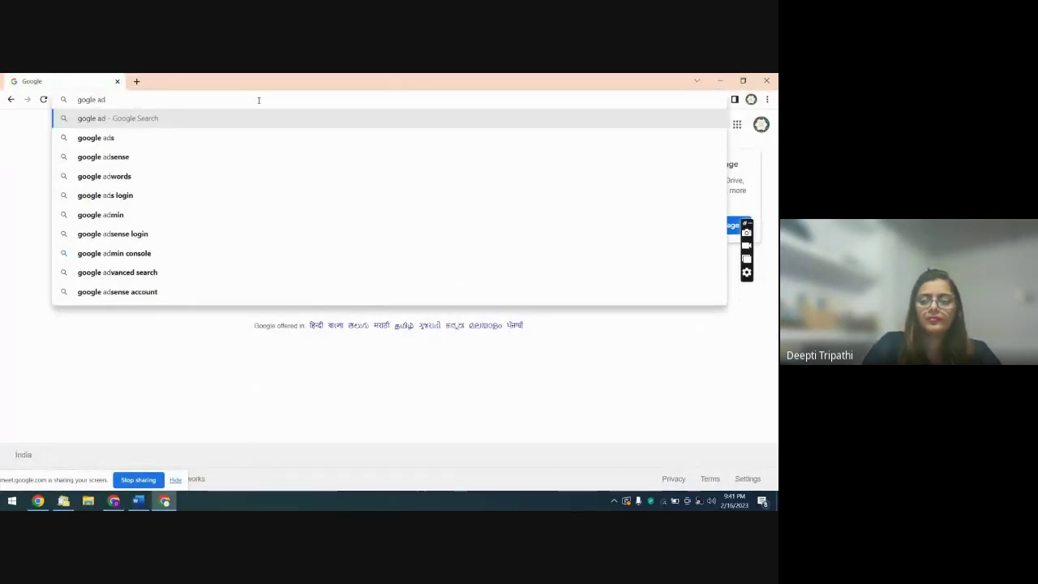
pyautogui.press('Return')
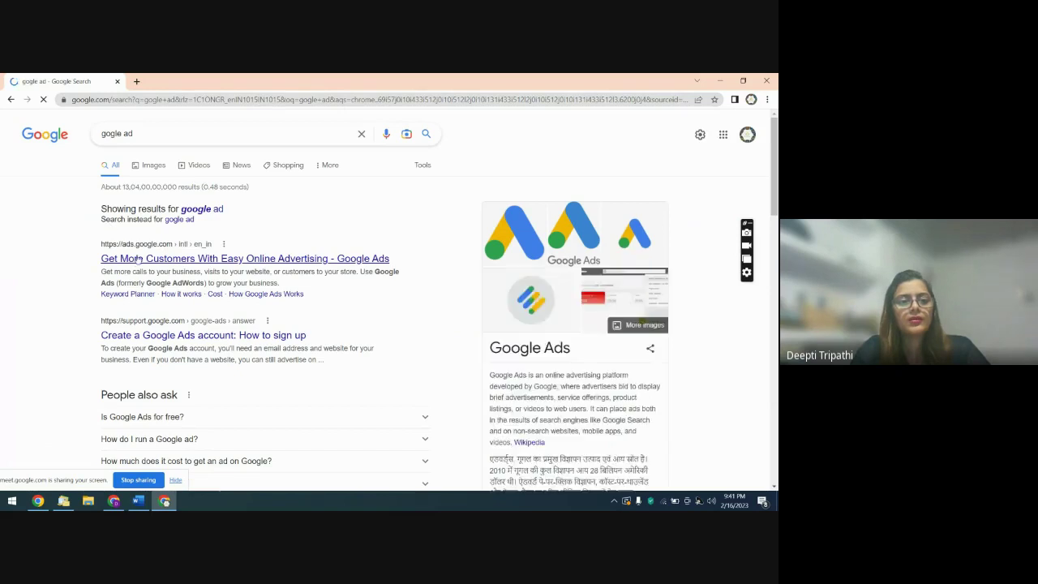
pyautogui.click(139, 258)
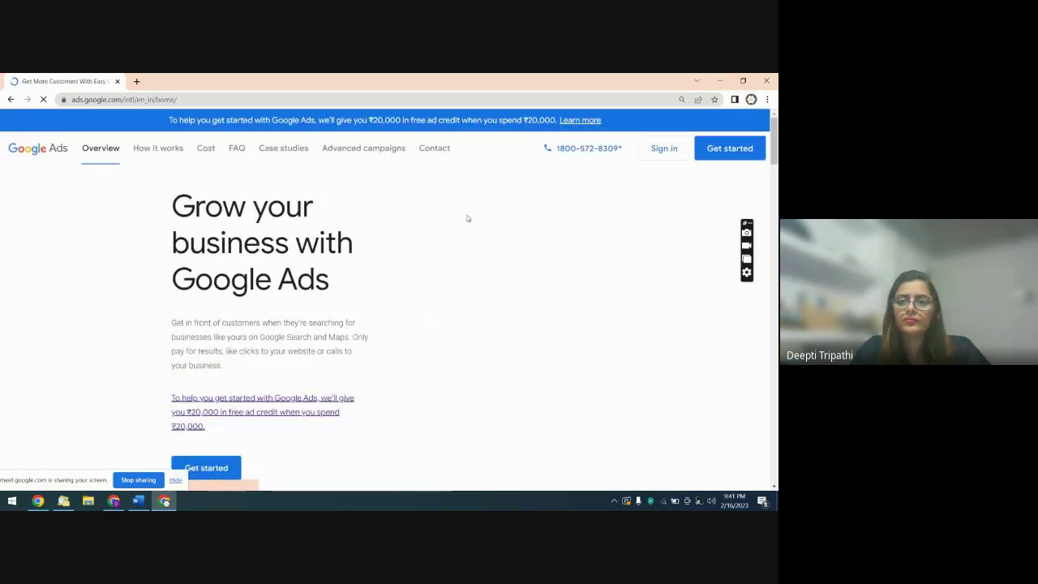
pyautogui.click(664, 148)
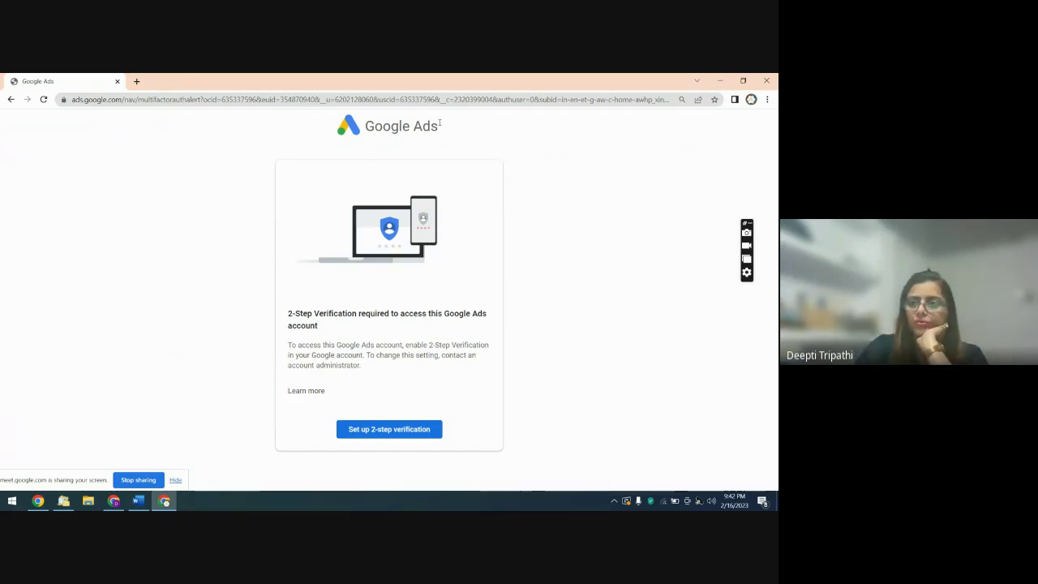
pyautogui.click(766, 81)
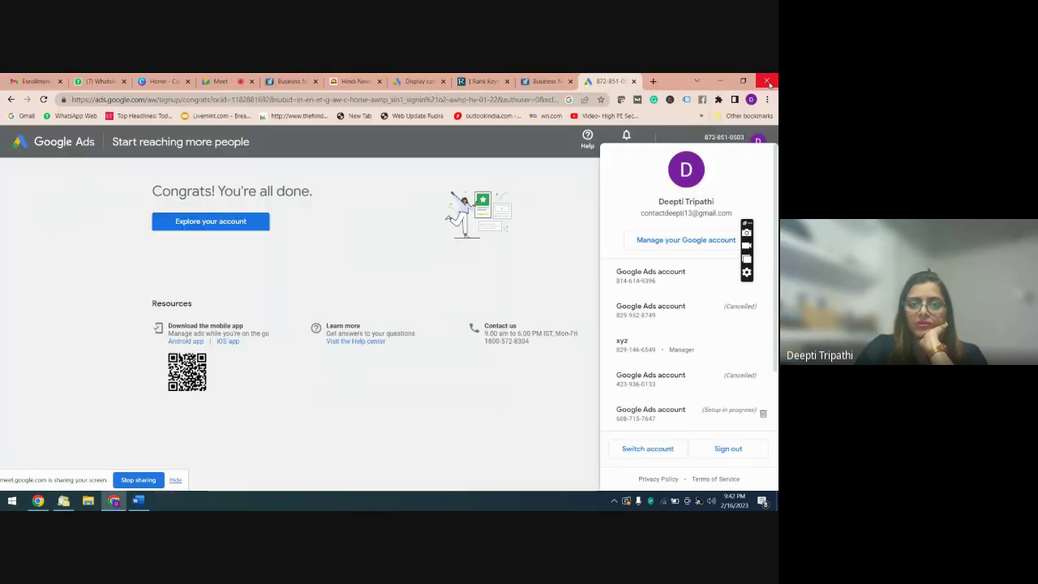
# - Launch a separate Google Chrome window and open it with the Smart profile
pyautogui.click(12, 500)
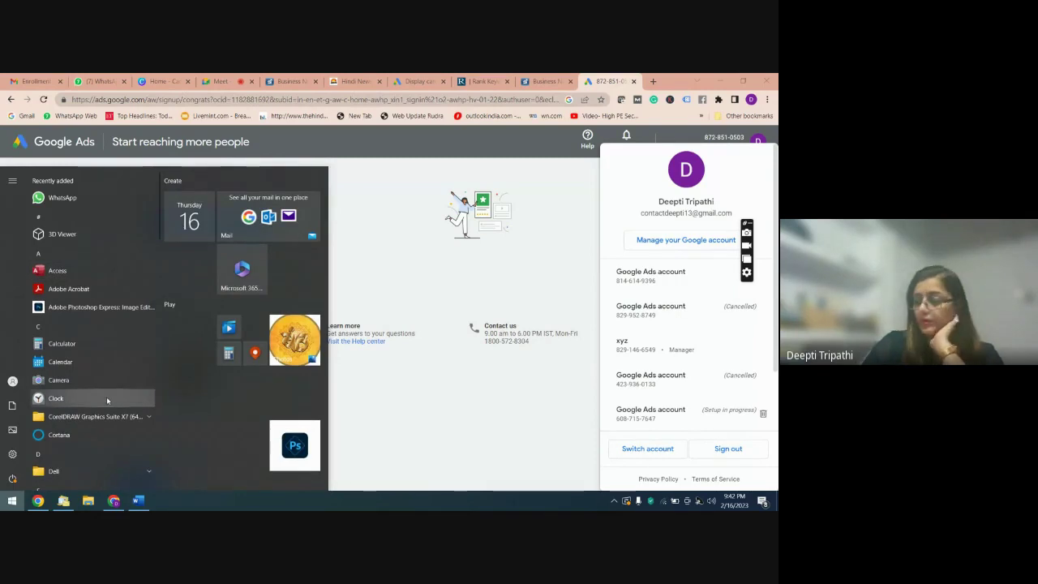
pyautogui.click(14, 500)
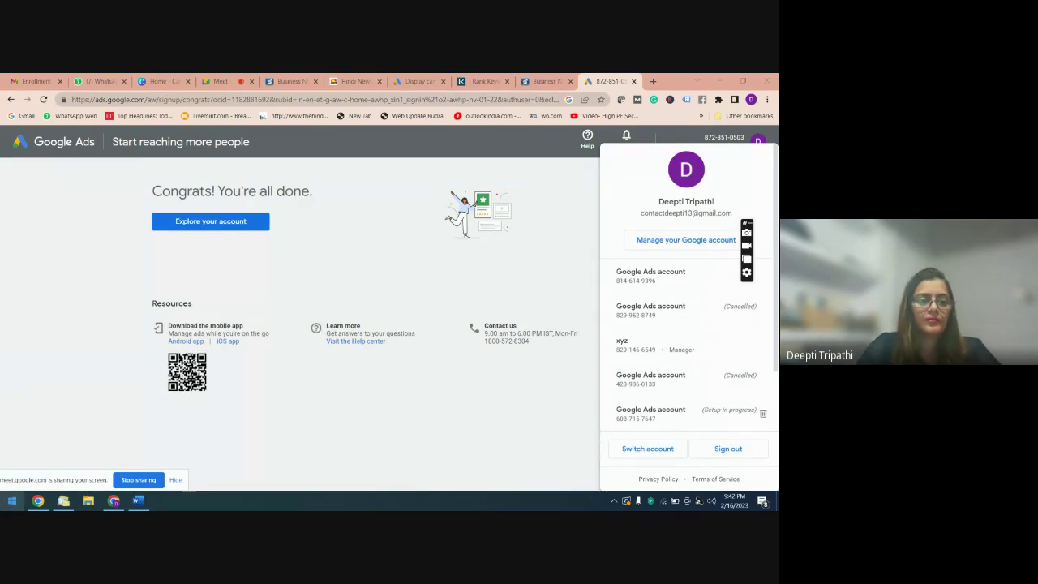
pyautogui.click(12, 501)
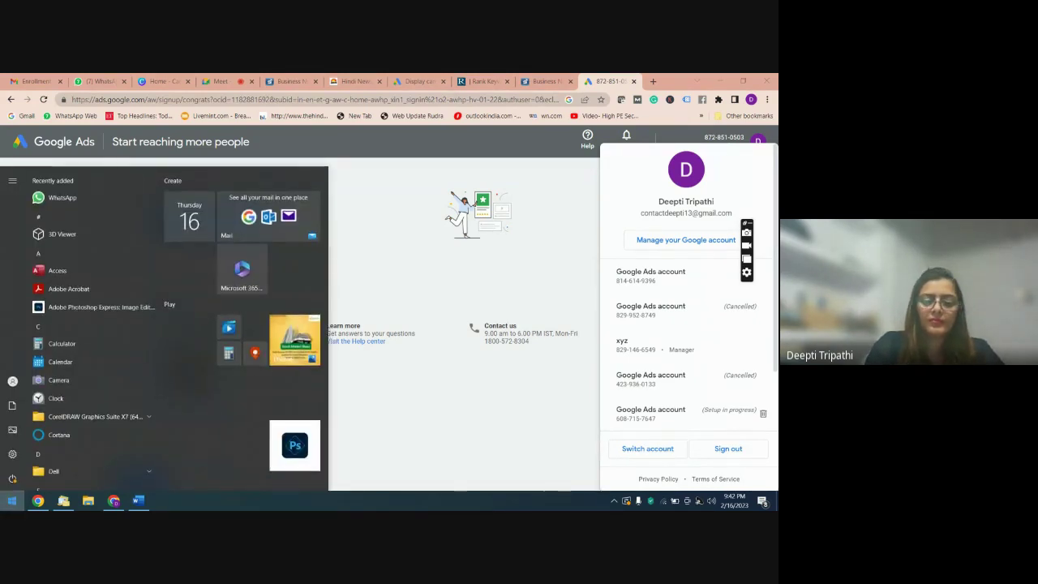
pyautogui.write('gool')
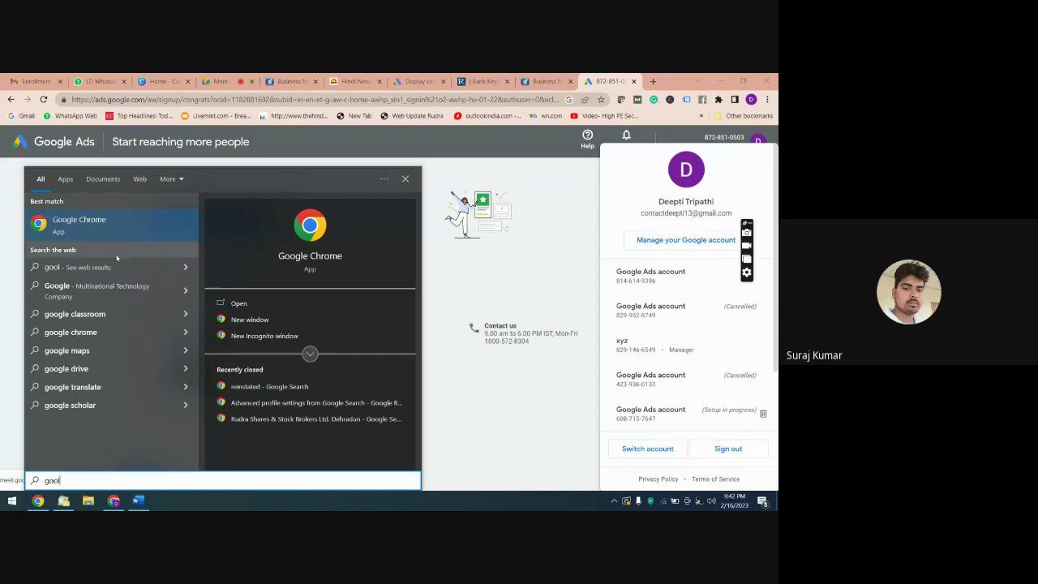
pyautogui.click(116, 235)
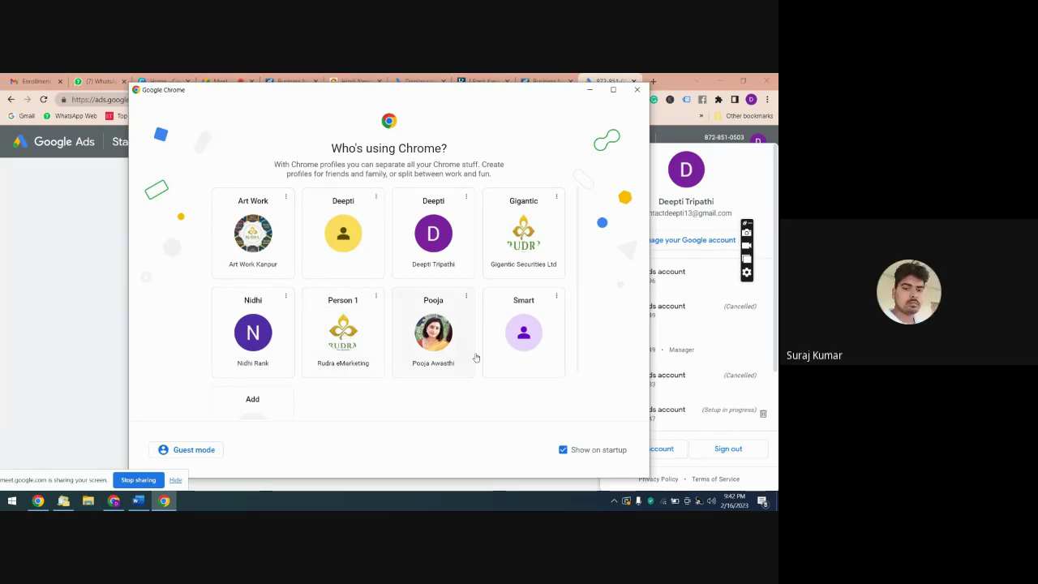
pyautogui.click(501, 354)
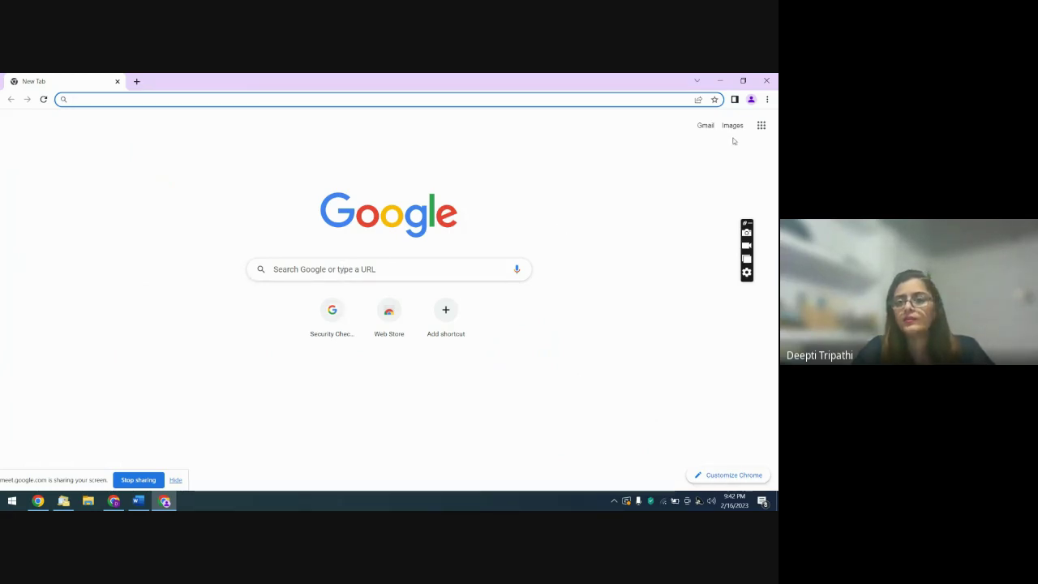
# - Open two other Chrome profiles, including Art Work, and check which Google account each one is signed in with
pyautogui.click(751, 99)
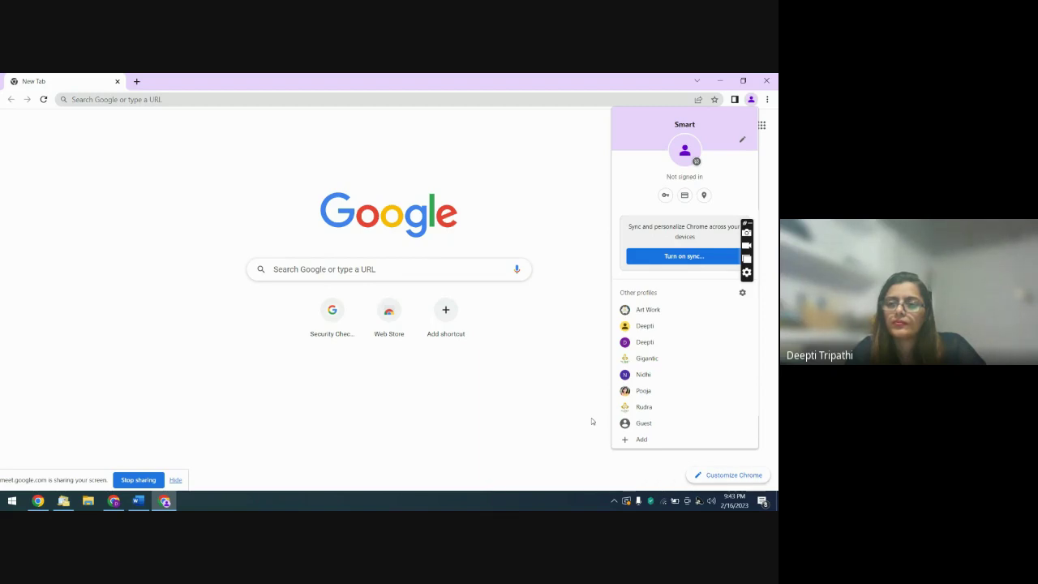
pyautogui.click(644, 325)
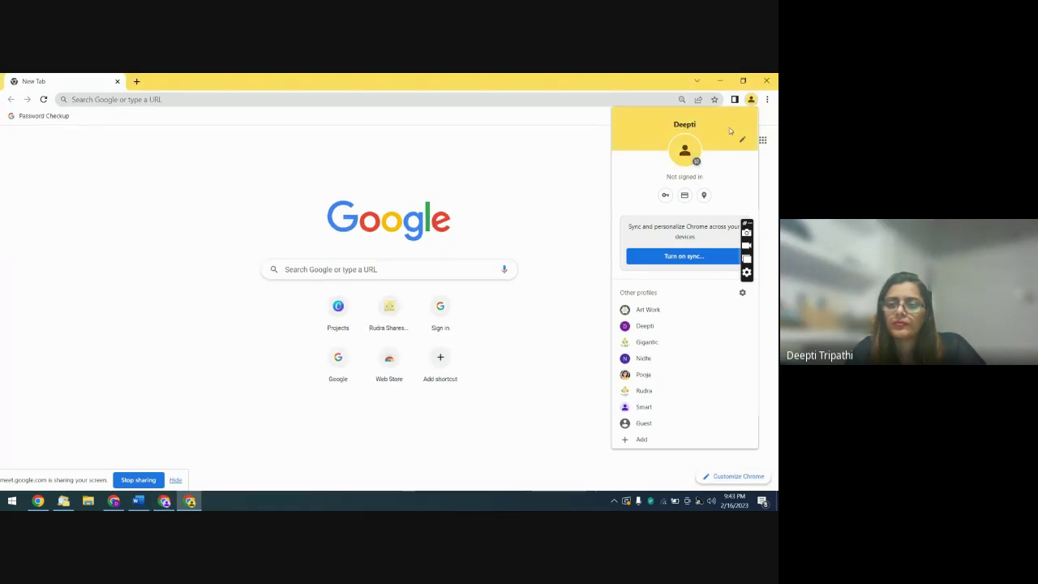
pyautogui.click(645, 310)
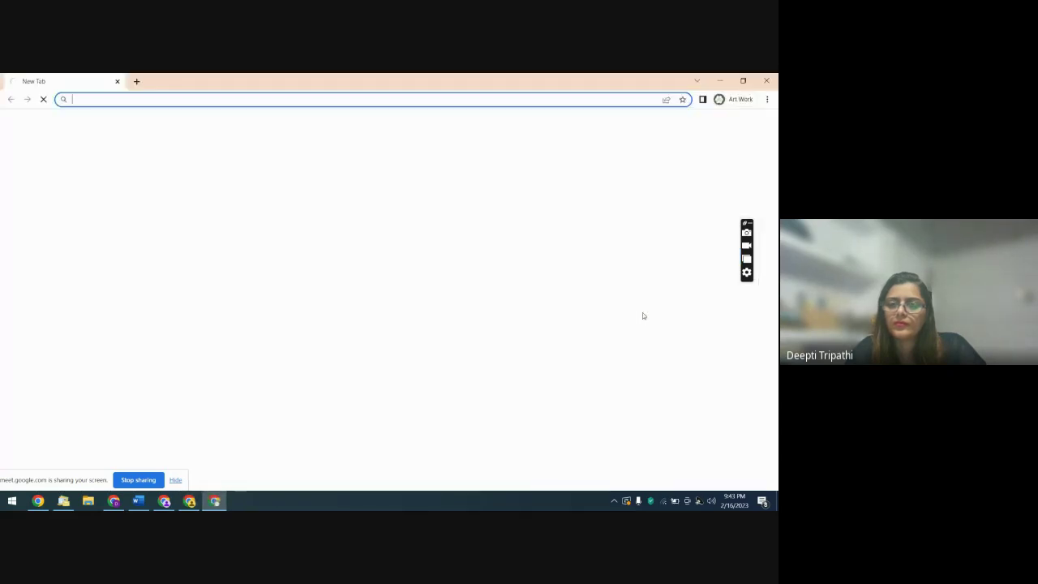
pyautogui.click(761, 125)
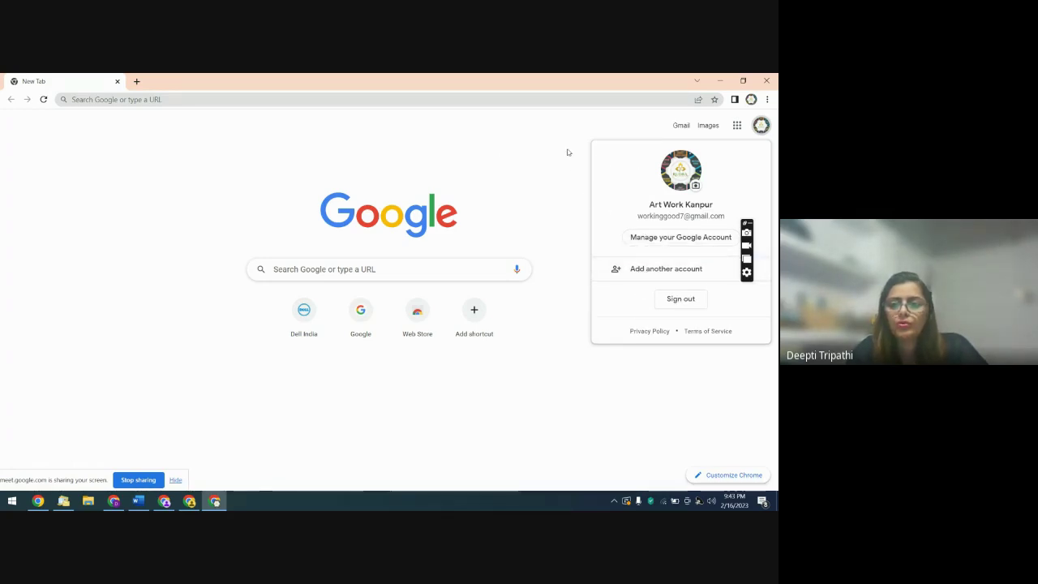
# - Close the Art Work and Smart profile windows and return to the finished Google Ads signup page
pyautogui.click(766, 80)
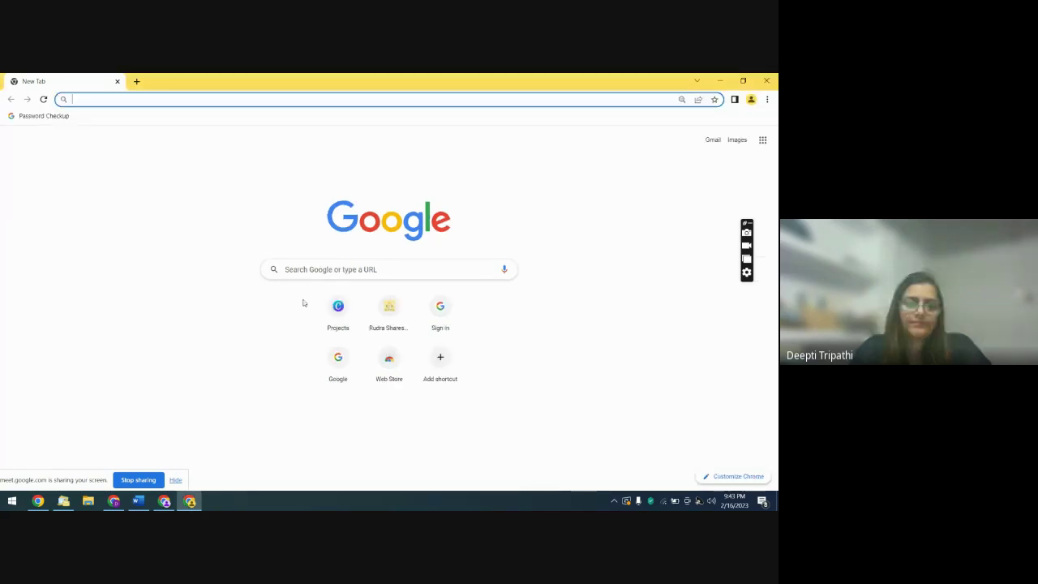
pyautogui.click(164, 500)
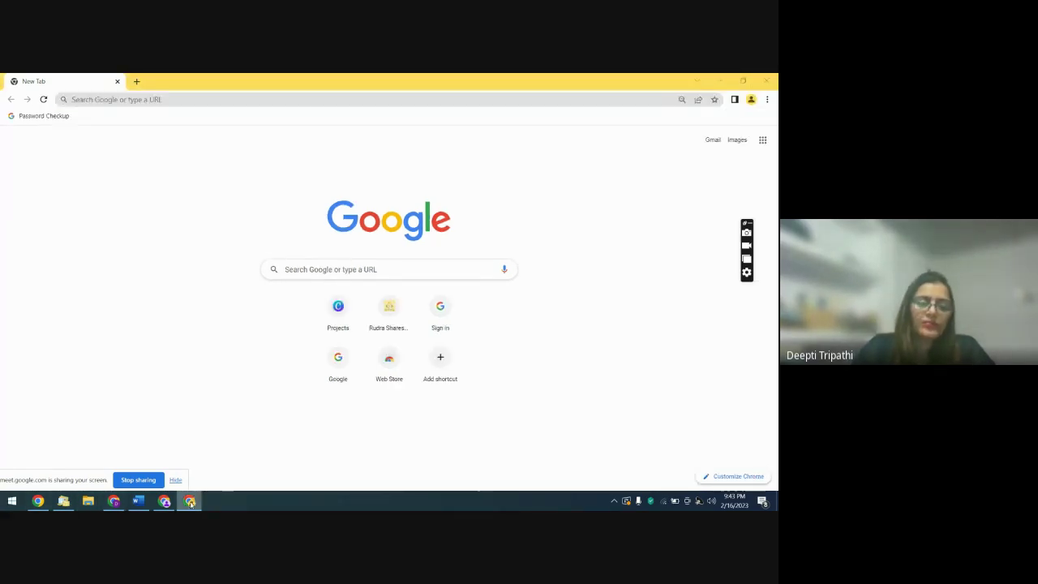
pyautogui.click(767, 80)
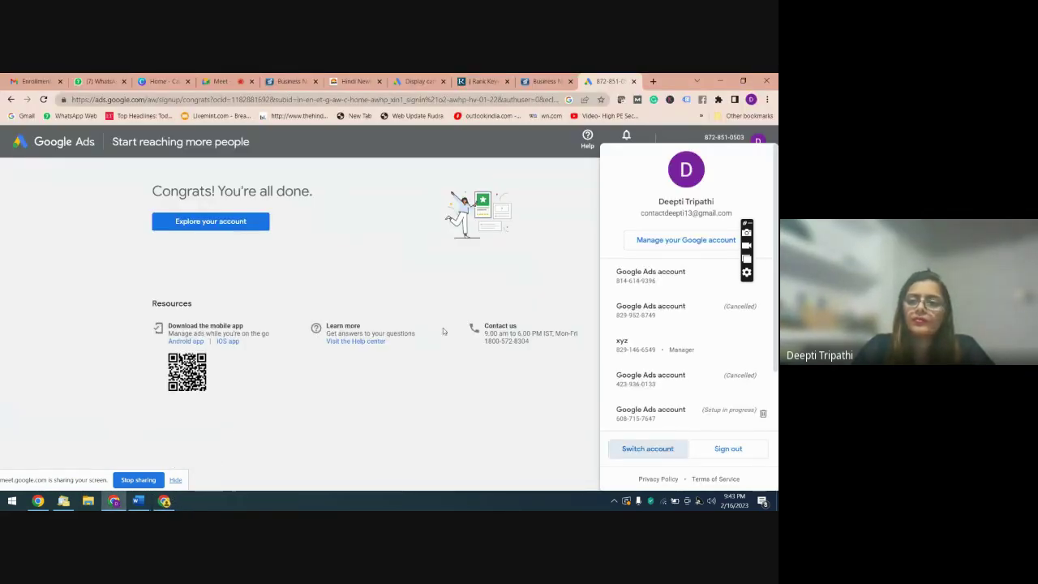
# - Close the account list, explore the newly created Google Ads account, and start a new campaign
pyautogui.click(20, 144)
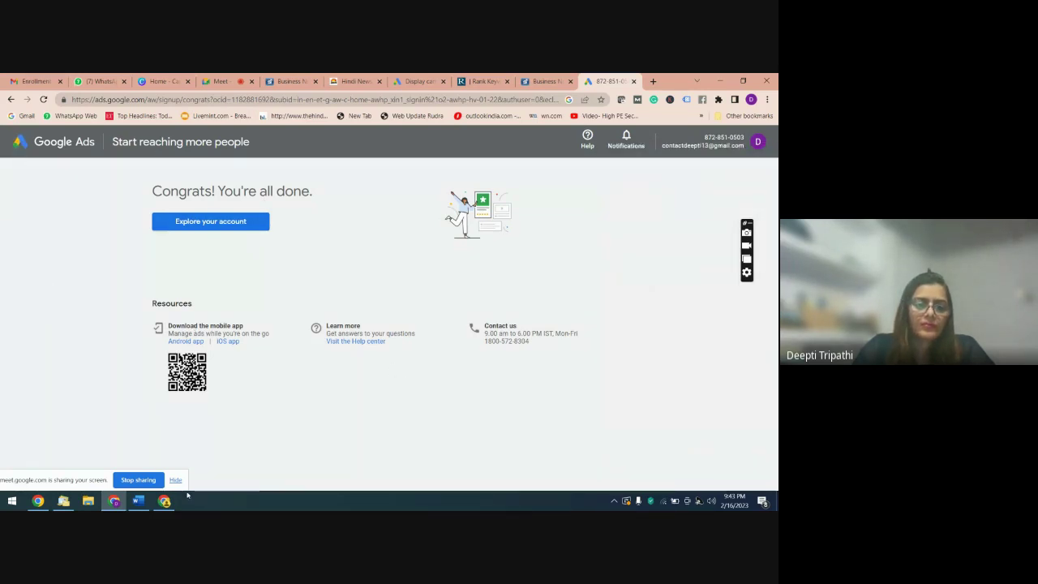
pyautogui.click(234, 225)
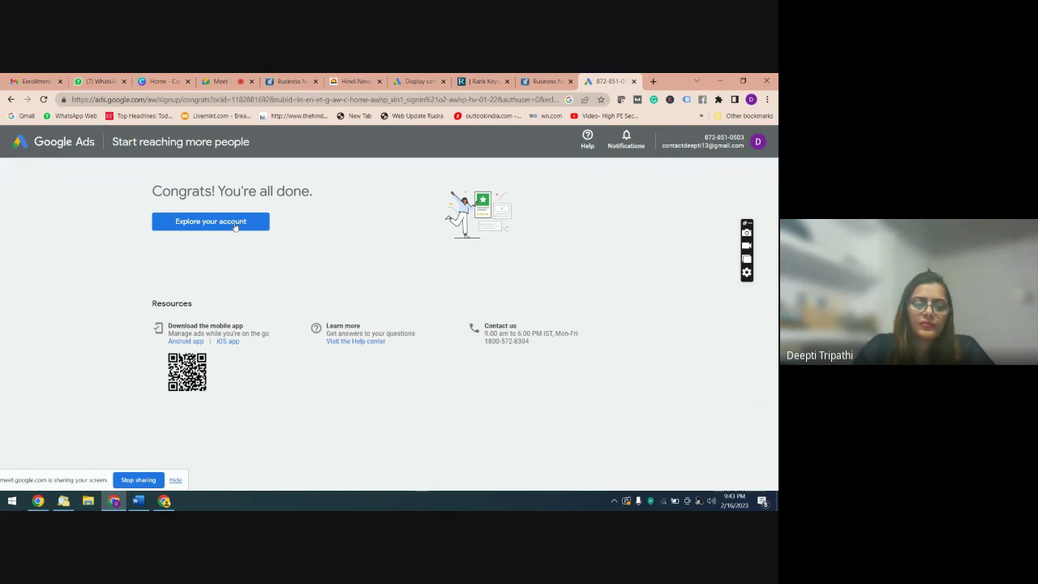
pyautogui.click(223, 263)
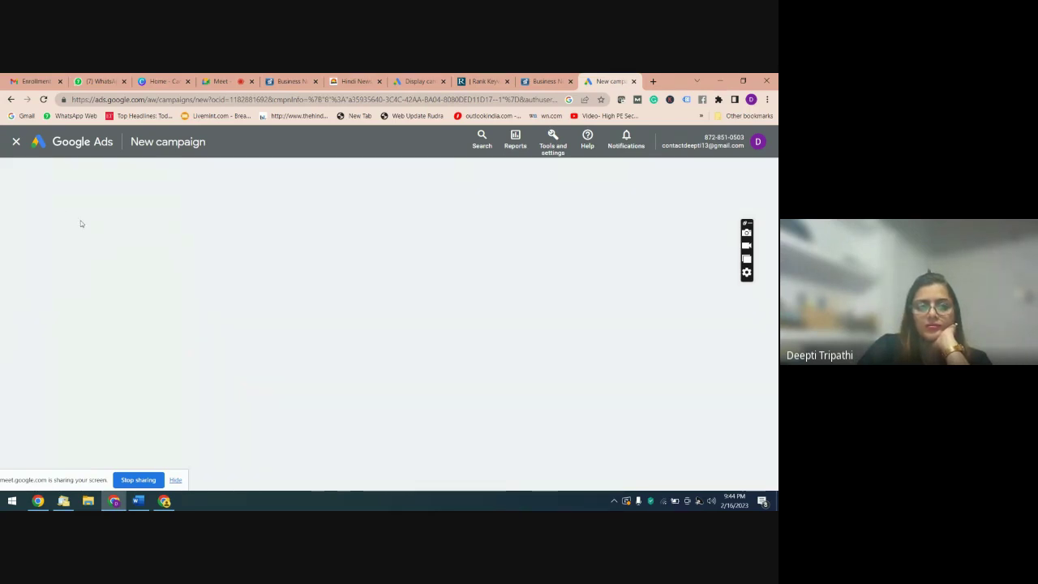
pyautogui.click(16, 142)
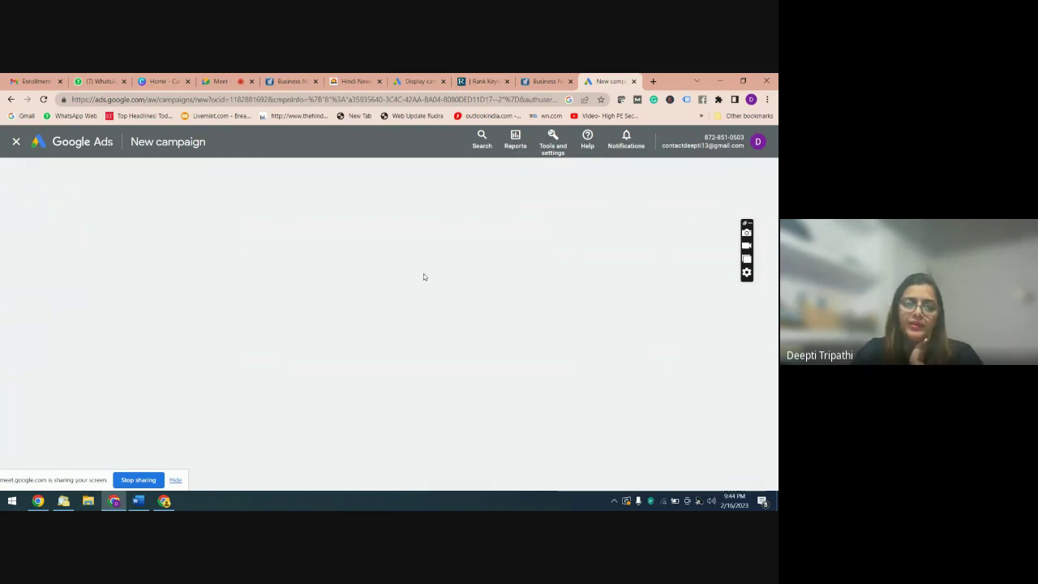
# - Review the Display ads outline in the Word document, and return to the campaign objective page in Chrome
pyautogui.click(138, 501)
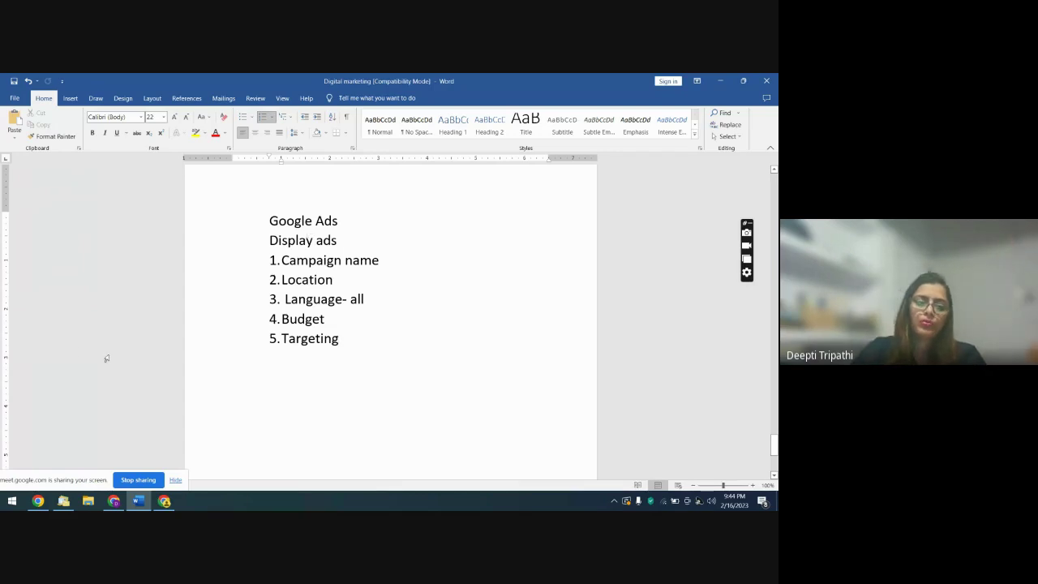
pyautogui.click(114, 501)
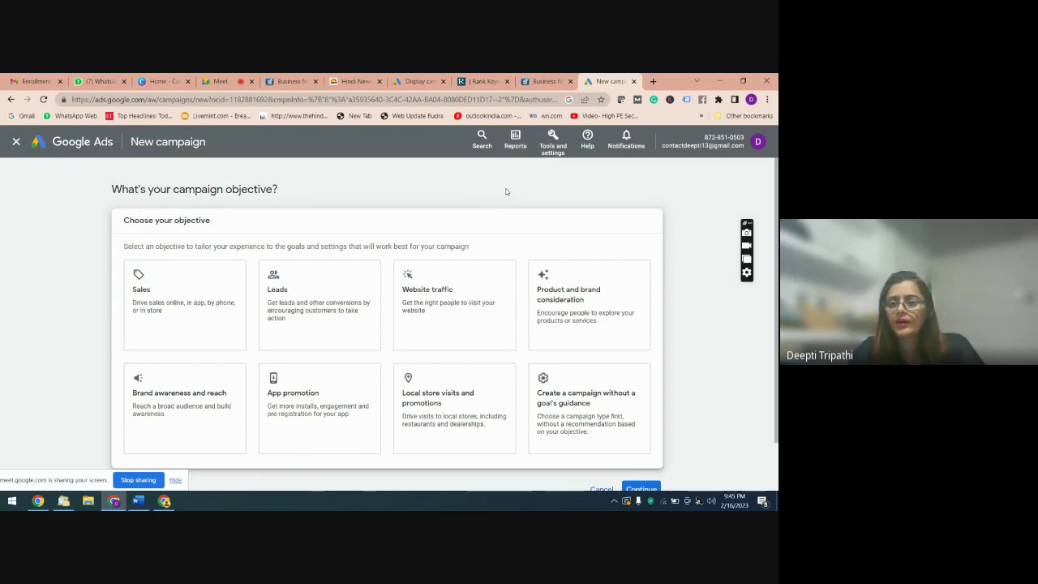
pyautogui.click(540, 82)
pyautogui.click(610, 81)
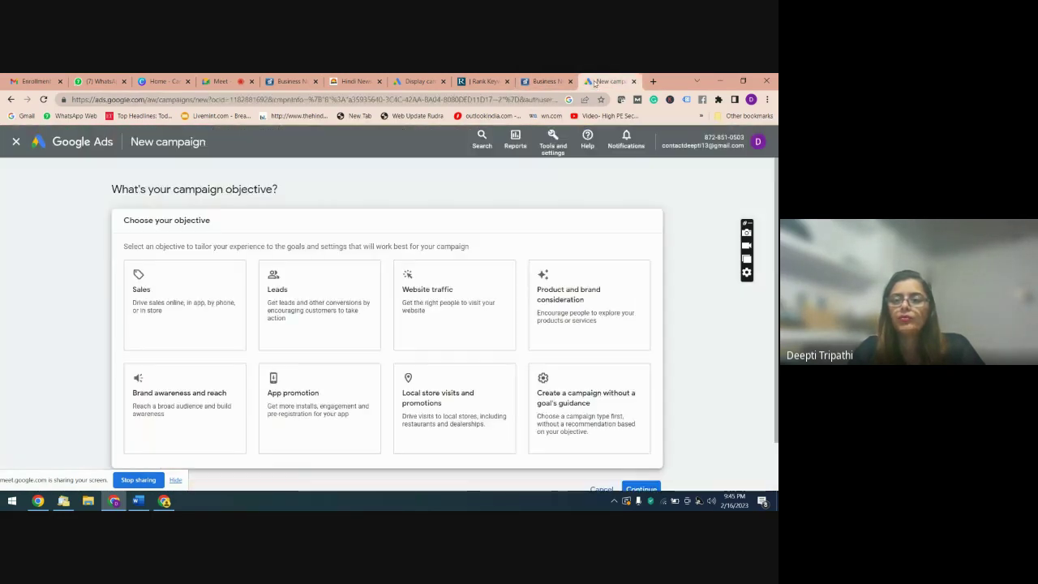
# - Open the Google Ads site in a new tab through a search for "google ads", and sign in
pyautogui.click(652, 82)
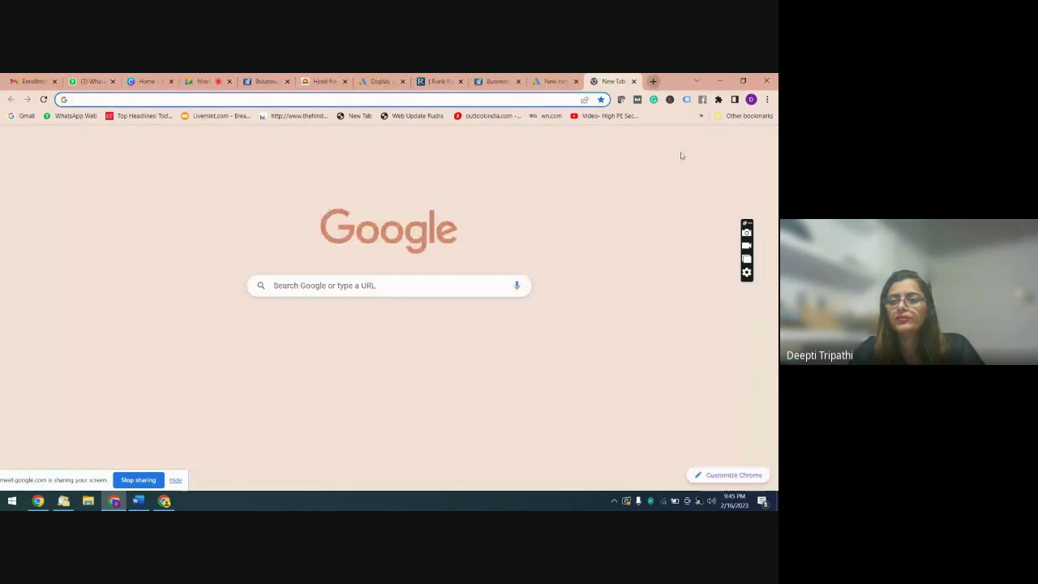
pyautogui.click(761, 142)
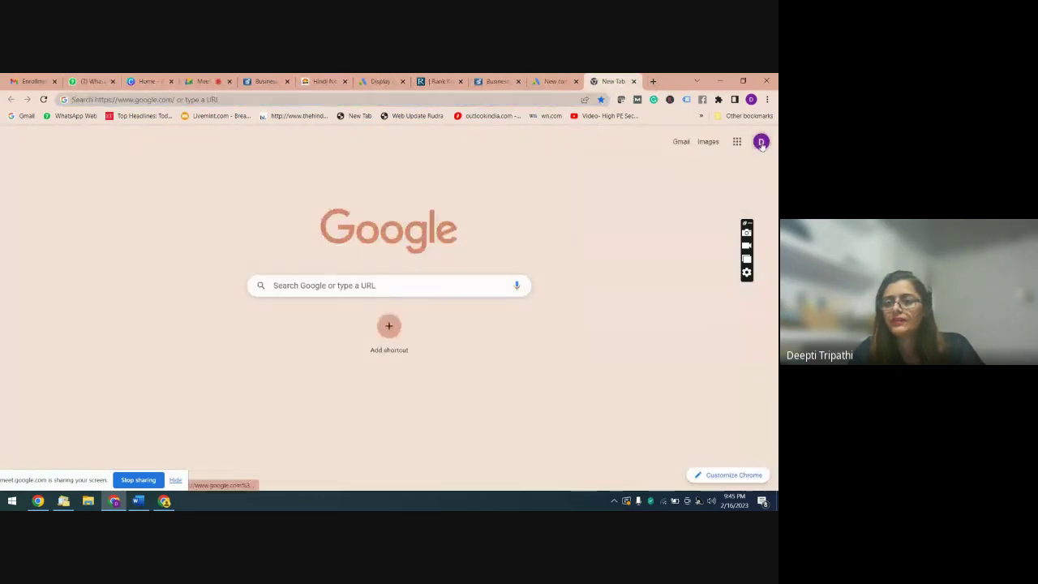
pyautogui.click(663, 137)
pyautogui.click(536, 98)
pyautogui.write('google')
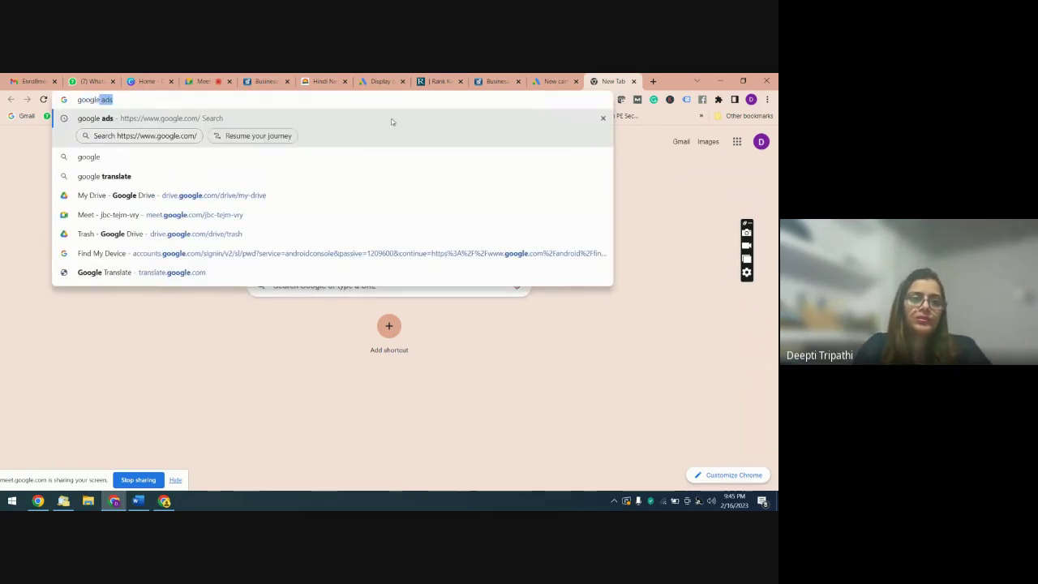
pyautogui.write(' ads')
pyautogui.press('Return')
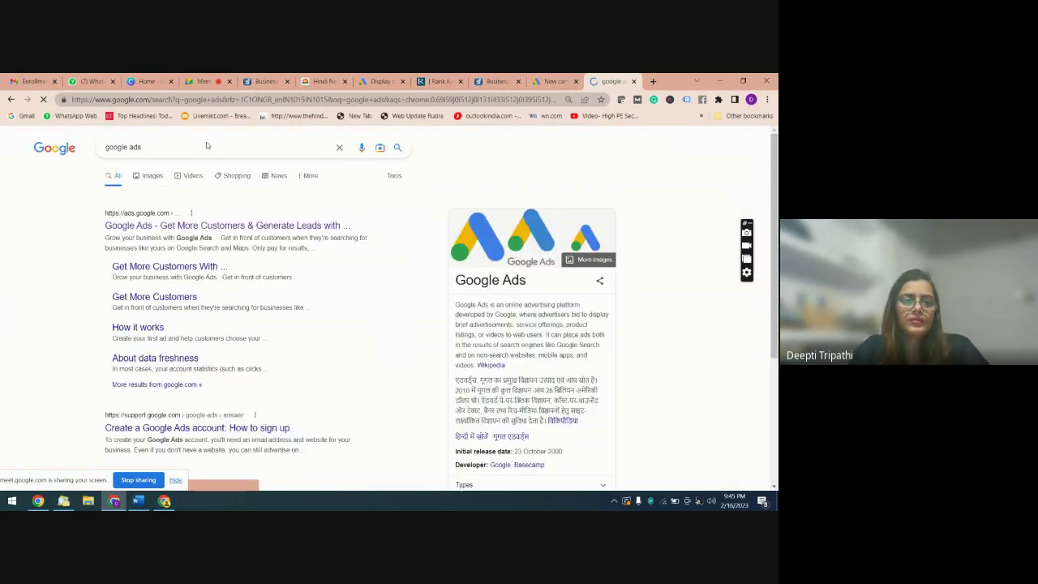
pyautogui.click(171, 227)
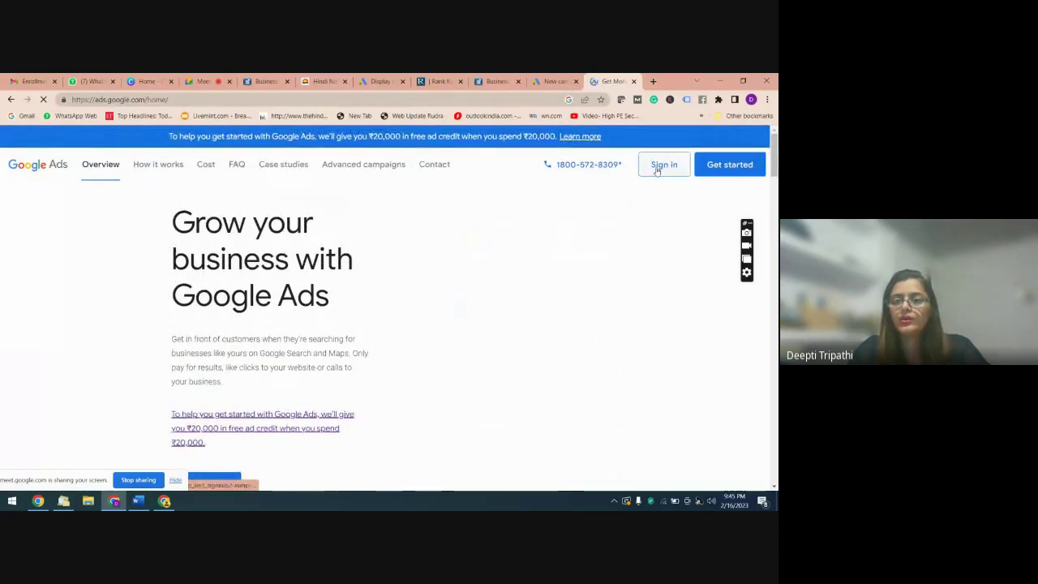
pyautogui.click(657, 168)
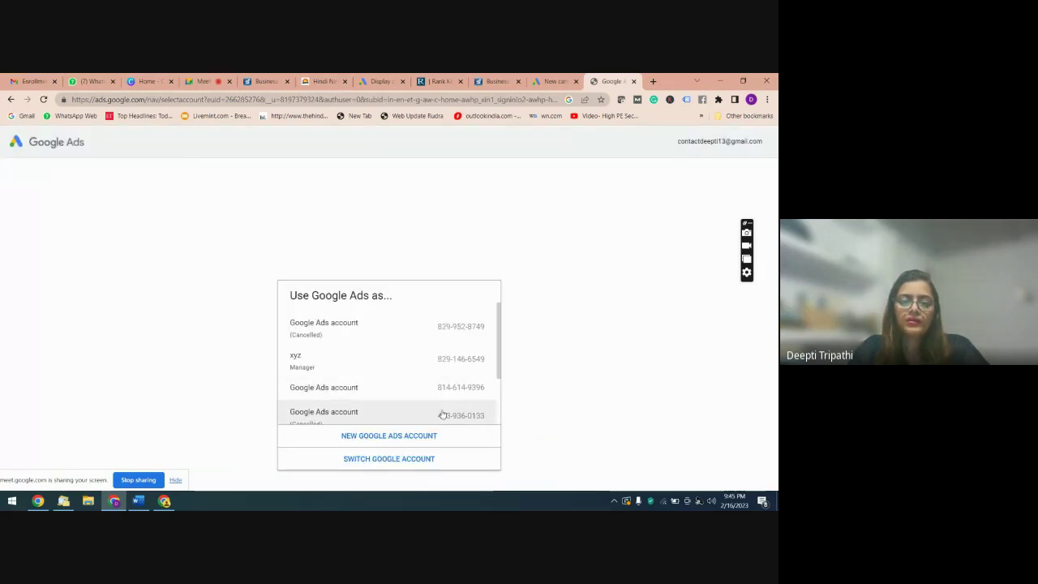
# - Create another new Google Ads account and switch its campaign setup to Expert Mode
pyautogui.click(419, 437)
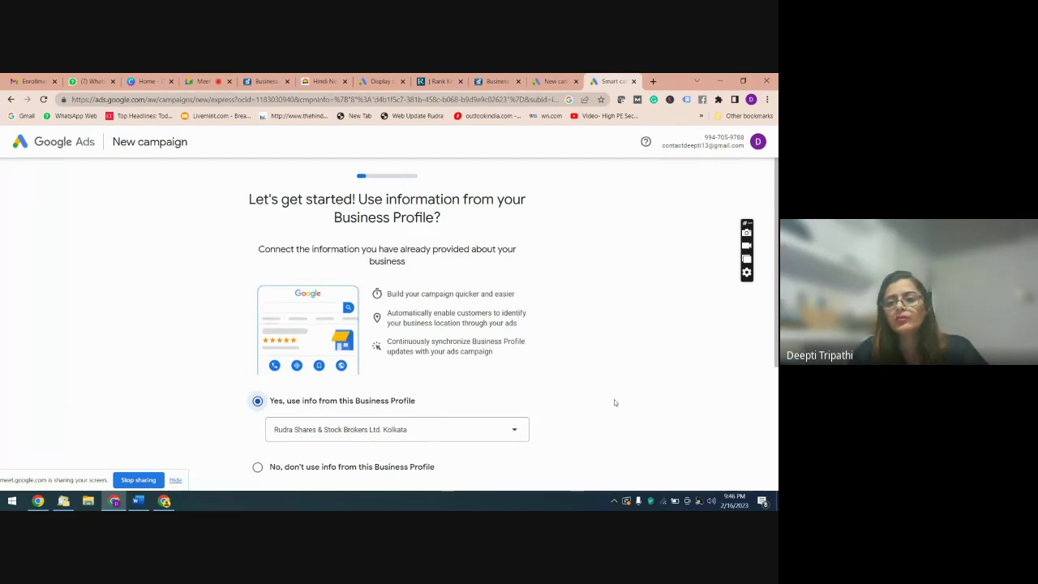
pyautogui.scroll(-5, 442, 408)
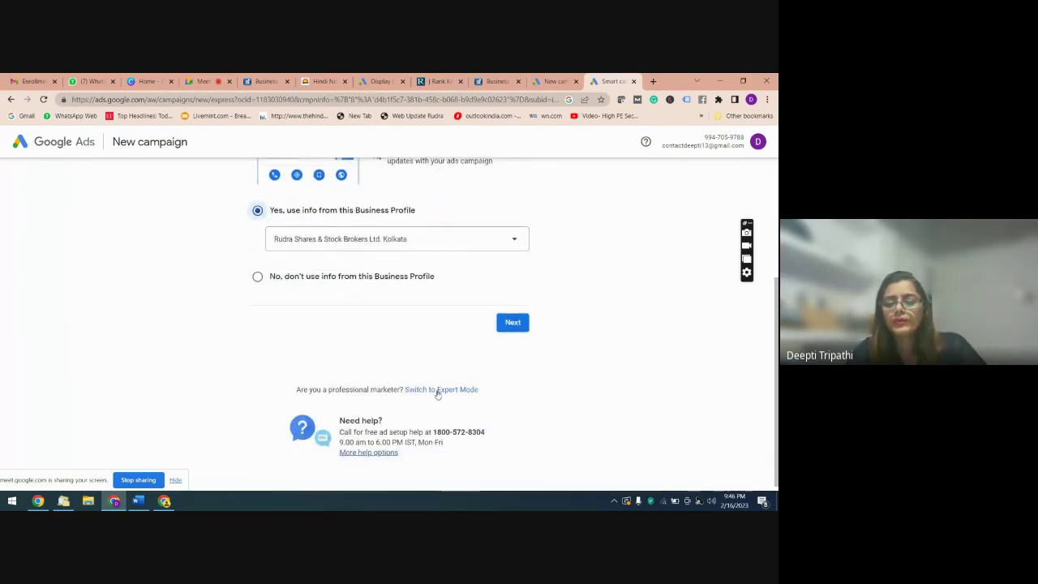
pyautogui.click(440, 391)
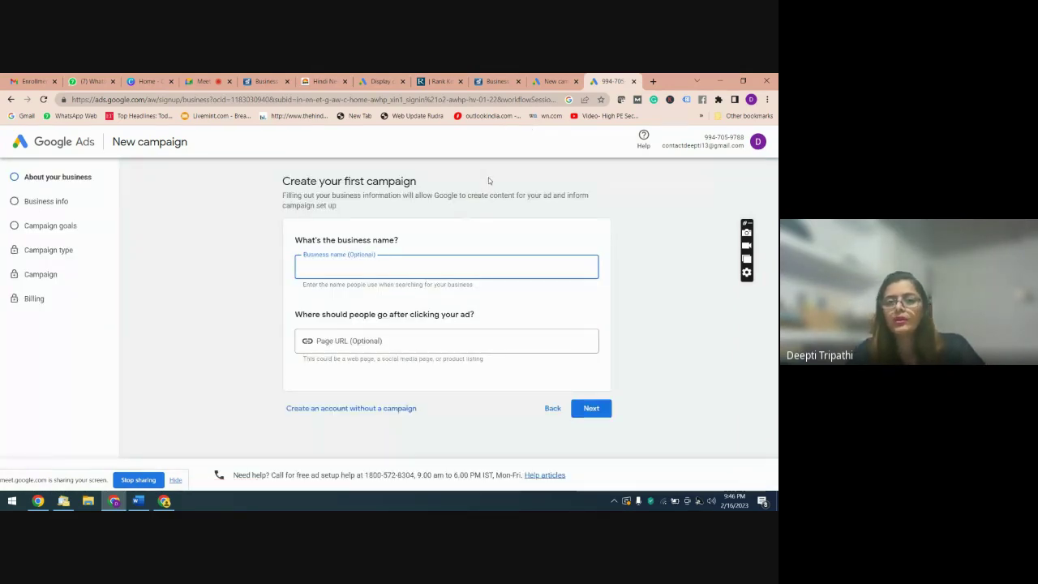
# - Return to the earlier New campaign tab, choose to create a campaign without a goal's guidance, and select the Display type
pyautogui.click(549, 81)
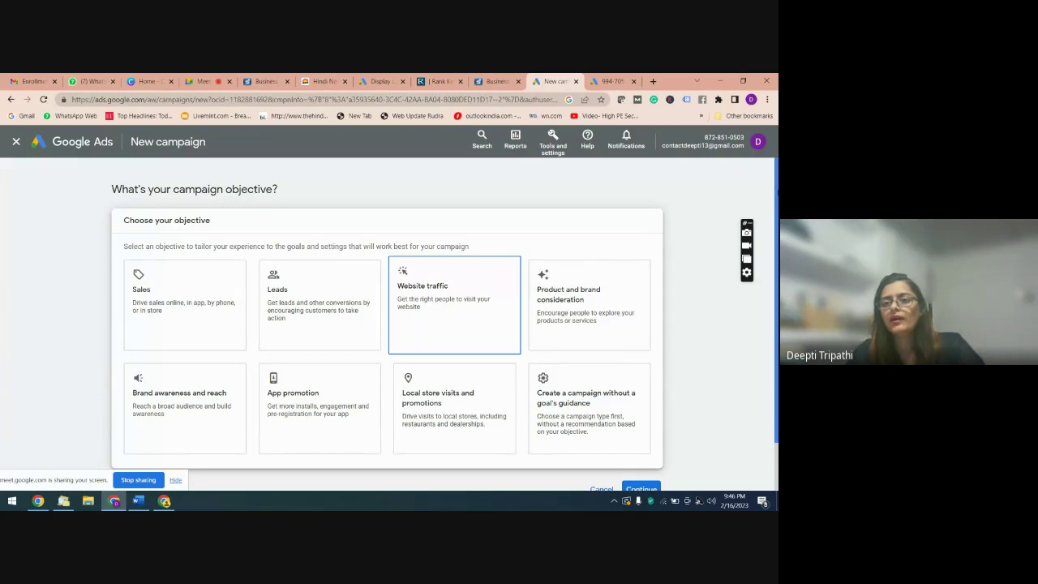
pyautogui.scroll(-2, 636, 315)
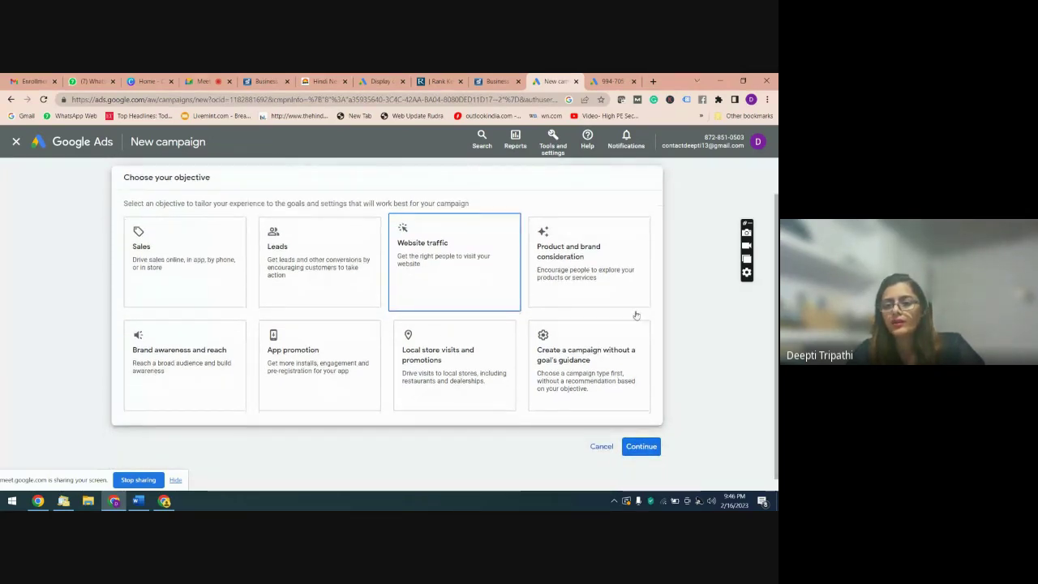
pyautogui.click(610, 347)
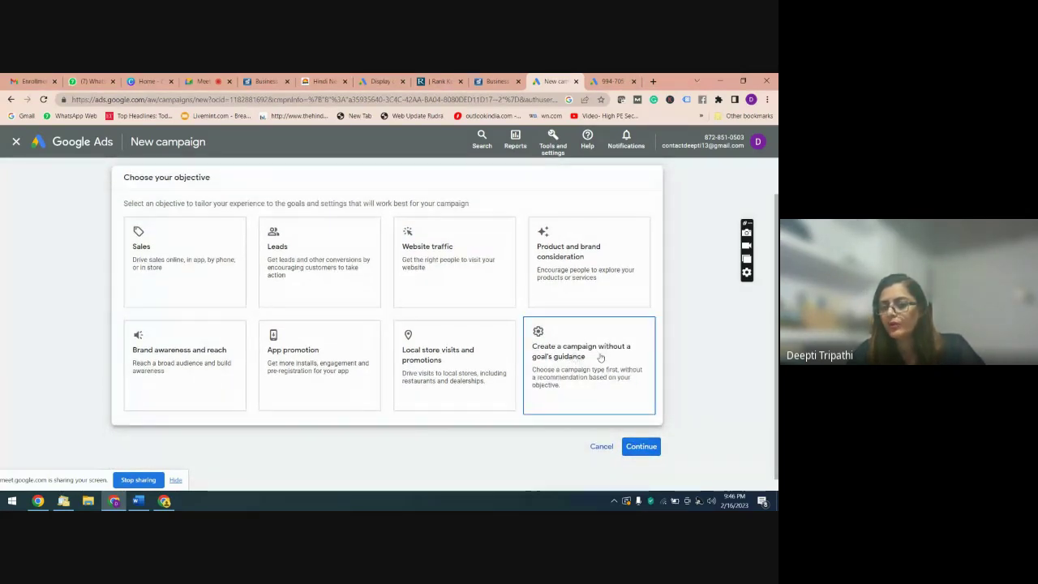
pyautogui.scroll(-3, 596, 361)
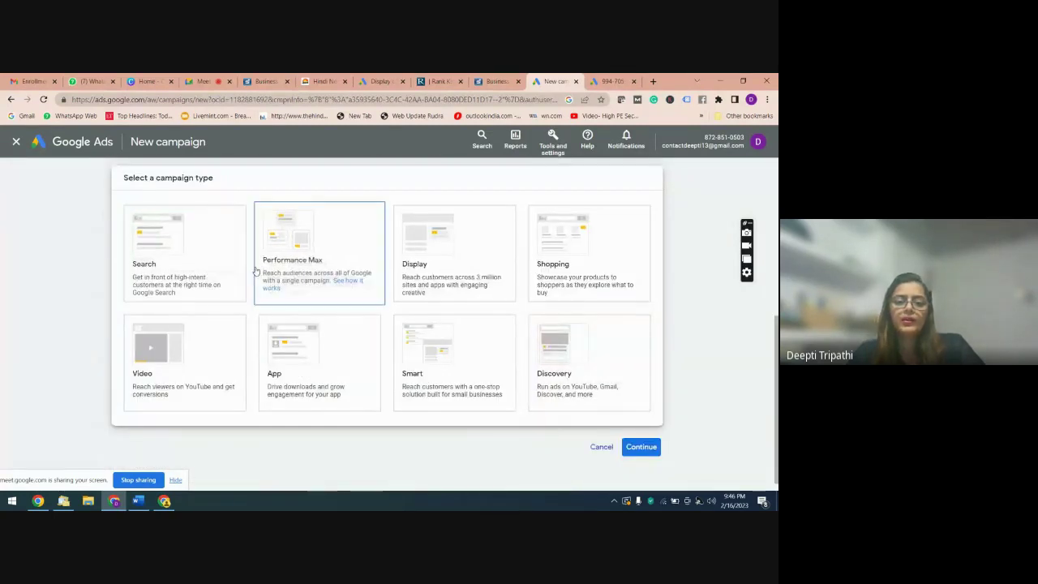
pyautogui.click(435, 265)
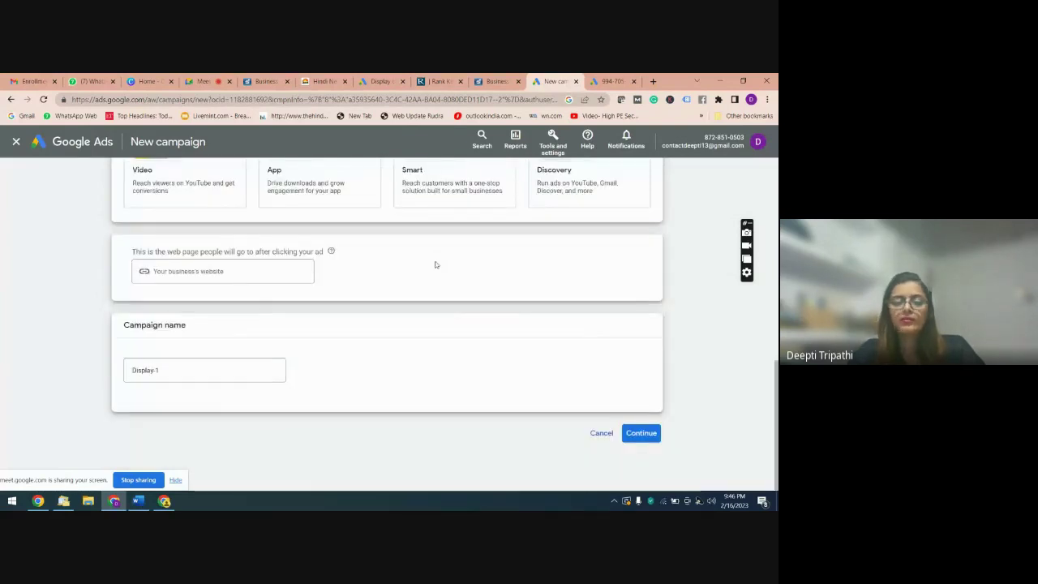
# - Continue to the Display campaign settings with the business website left blank, and exit the introductory guide
pyautogui.click(239, 272)
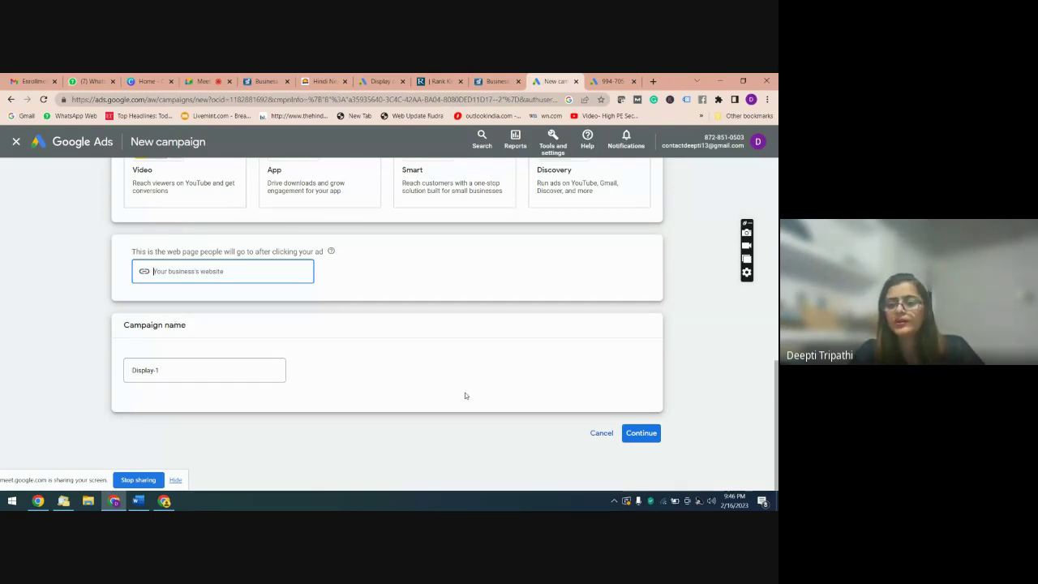
pyautogui.click(642, 432)
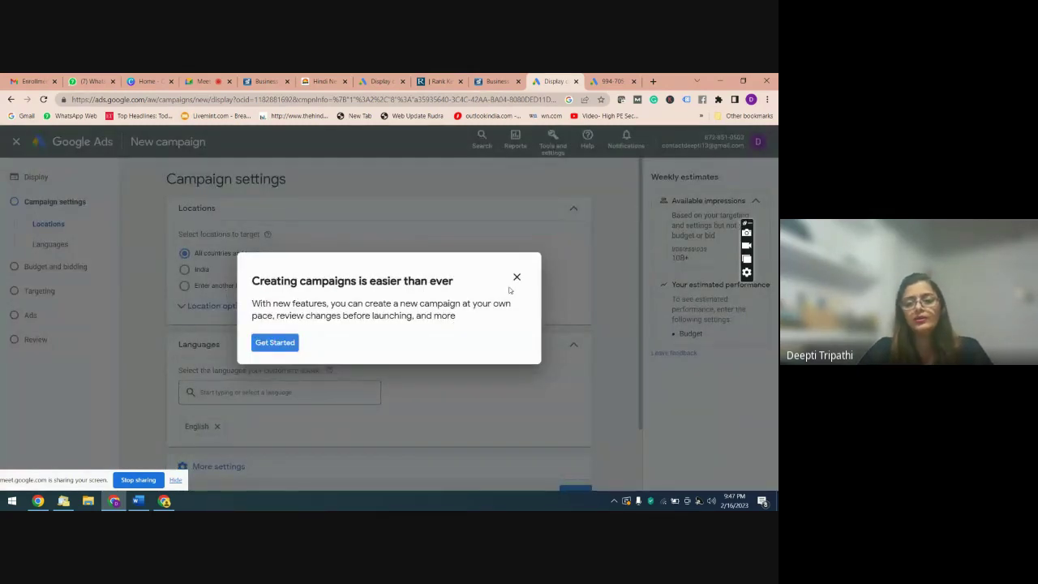
pyautogui.click(516, 278)
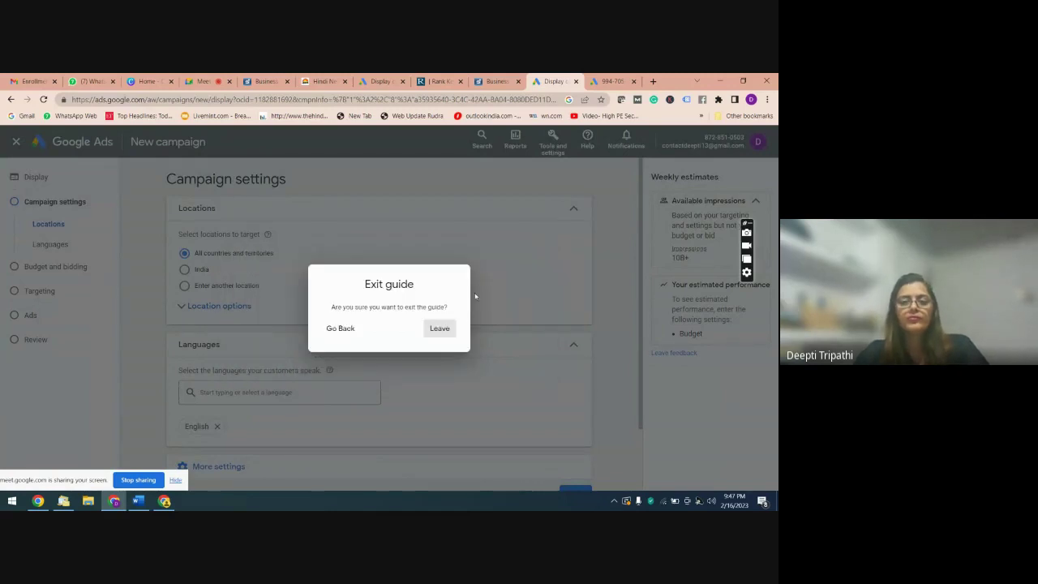
pyautogui.click(438, 328)
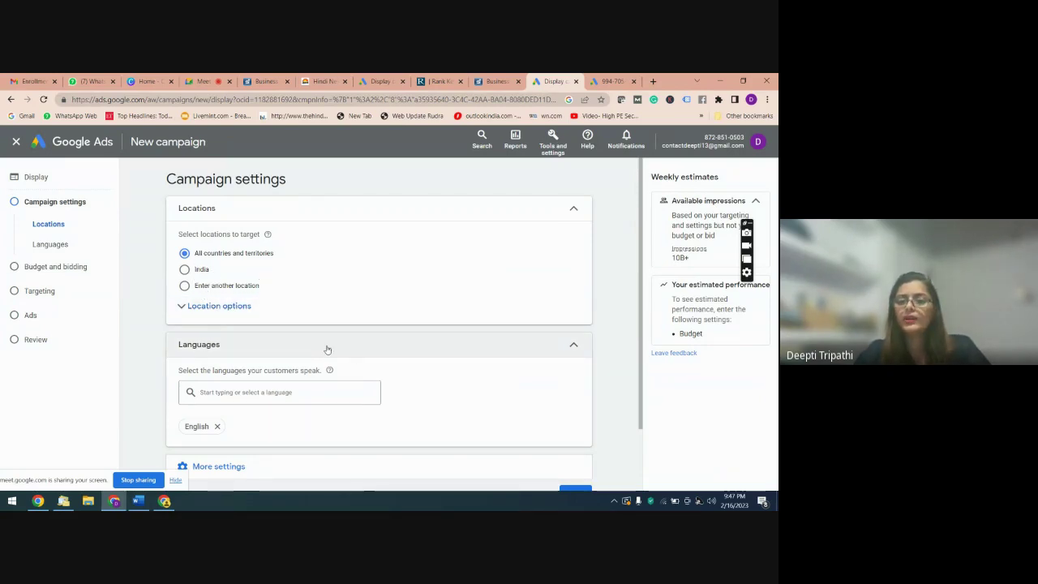
# - Keep all countries and territories as the location and English as the language, and proceed to Budget and bidding
pyautogui.scroll(-2, 637, 390)
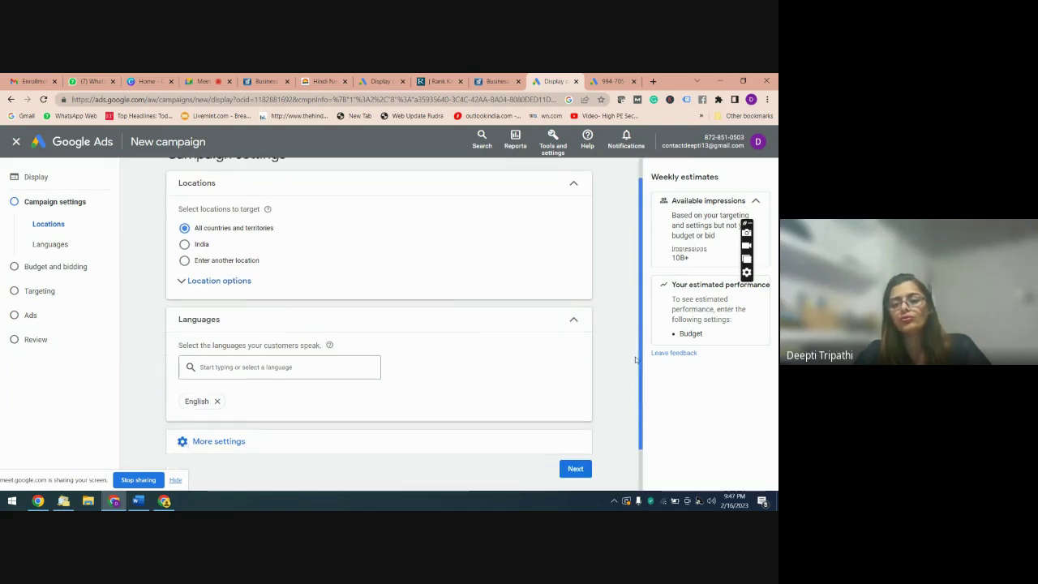
pyautogui.scroll(-1, 636, 390)
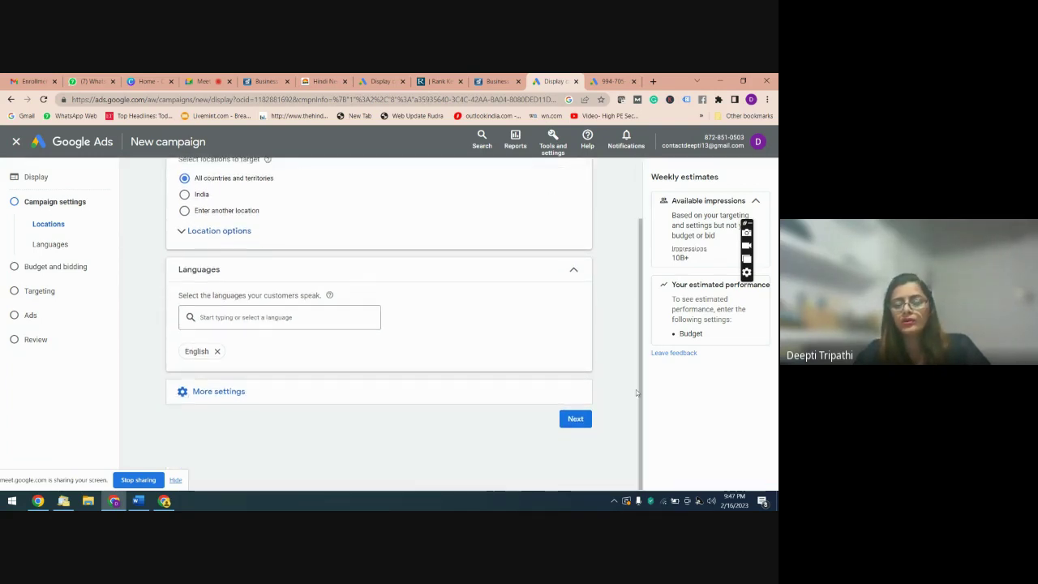
pyautogui.click(576, 419)
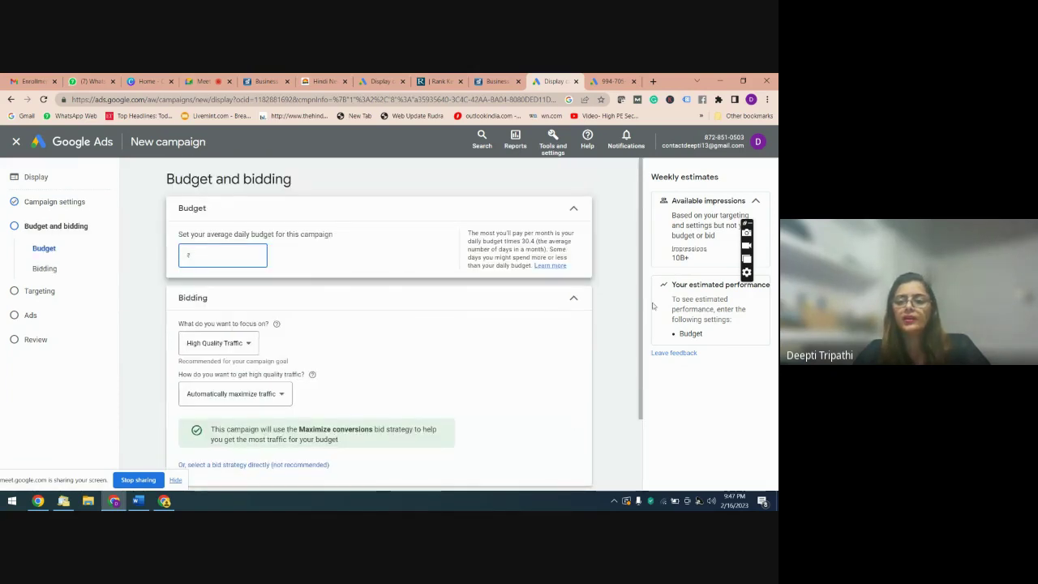
# - Leave the daily budget empty, keep the default bidding and optimized targeting, and advance to the Ads stage
pyautogui.scroll(-2, 640, 330)
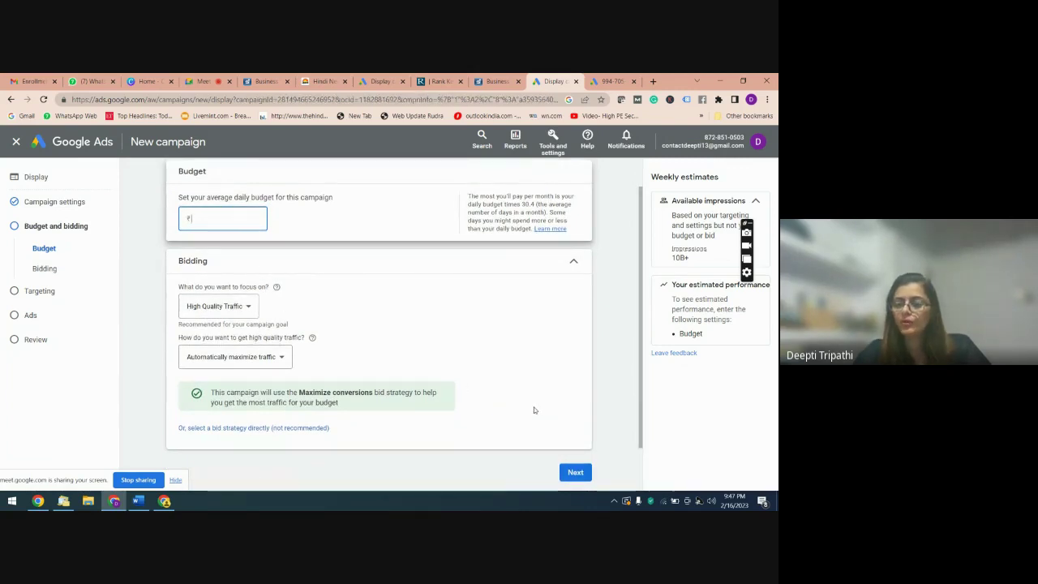
pyautogui.scroll(-3, 640, 402)
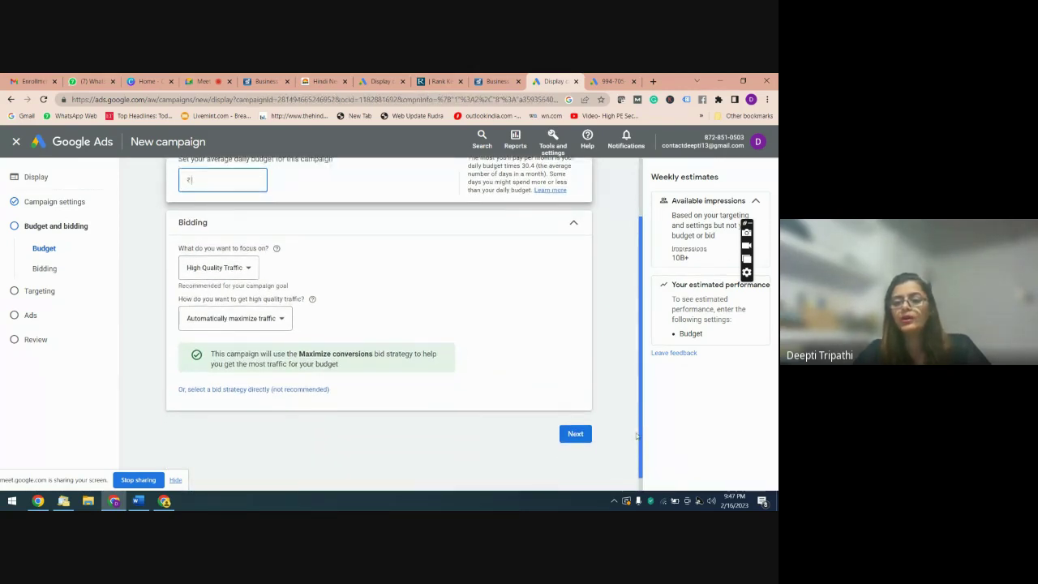
pyautogui.click(576, 424)
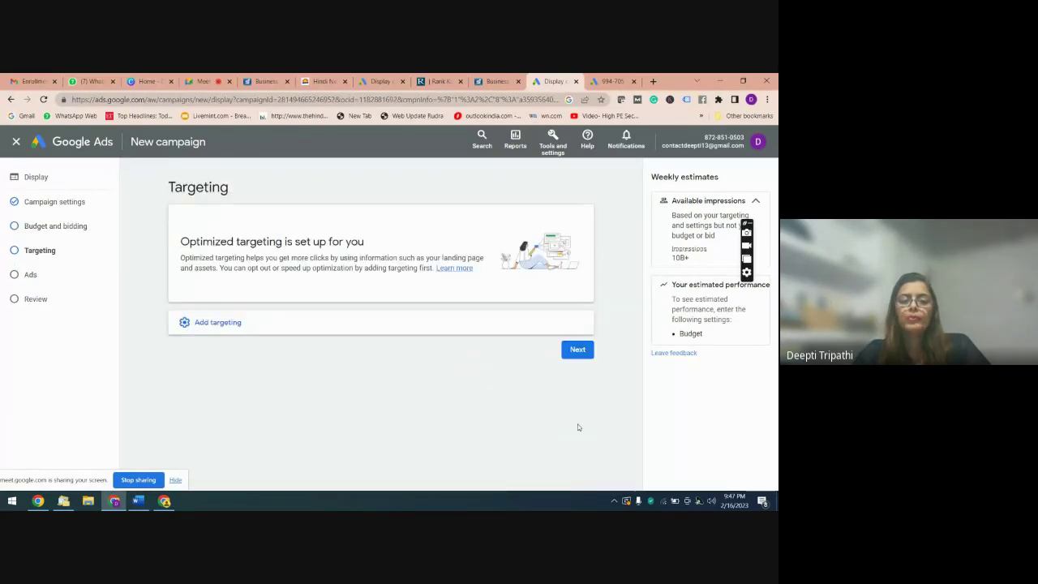
pyautogui.click(579, 351)
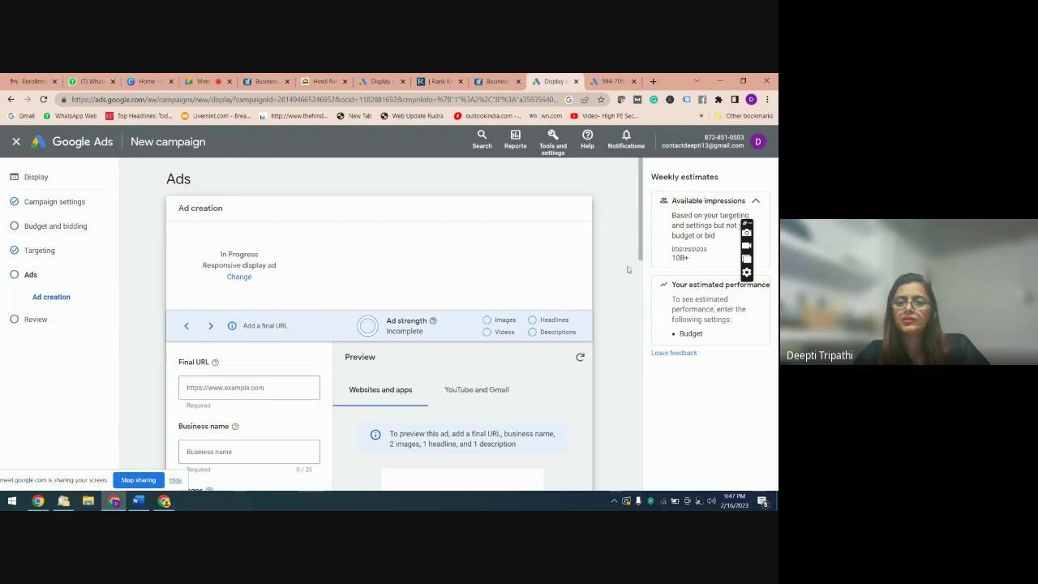
pyautogui.moveTo(643, 256)
pyautogui.mouseDown()
pyautogui.moveTo(639, 434)
pyautogui.moveTo(641, 260)
pyautogui.mouseUp()
pyautogui.click(184, 310)
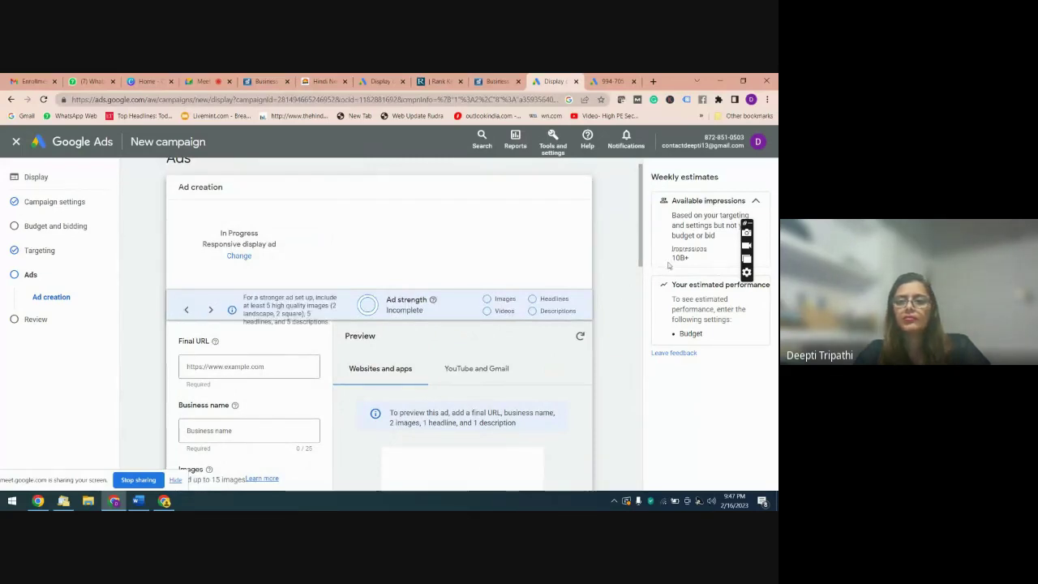
pyautogui.scroll(1, 646, 265)
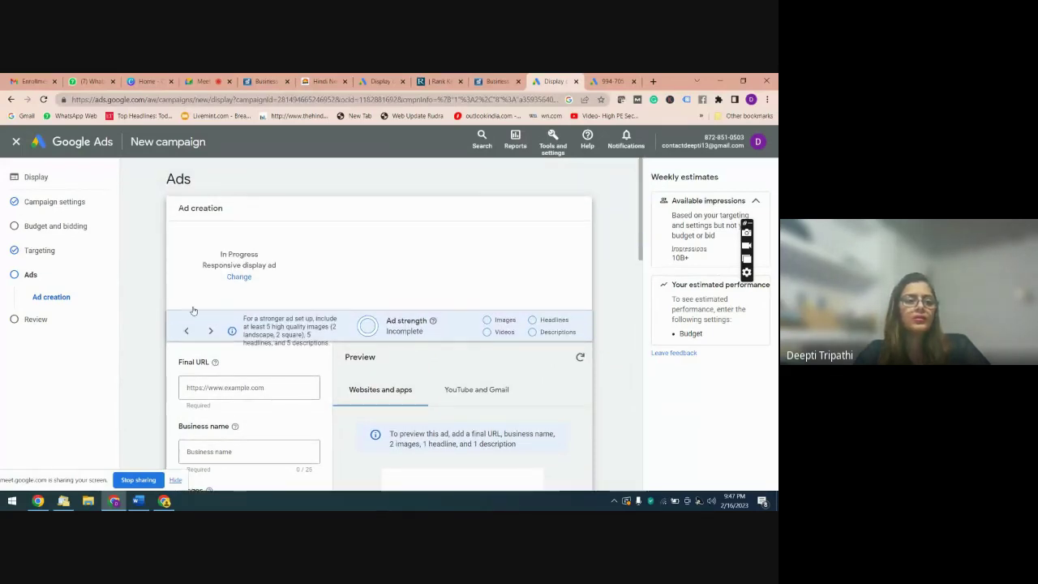
pyautogui.click(51, 297)
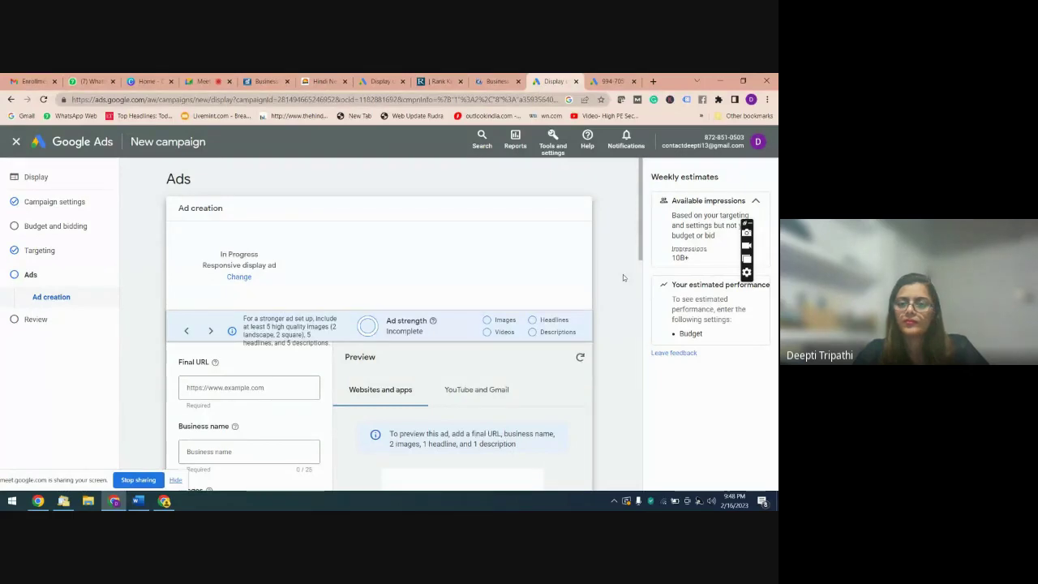
pyautogui.hotkey('ctrl', 'a')
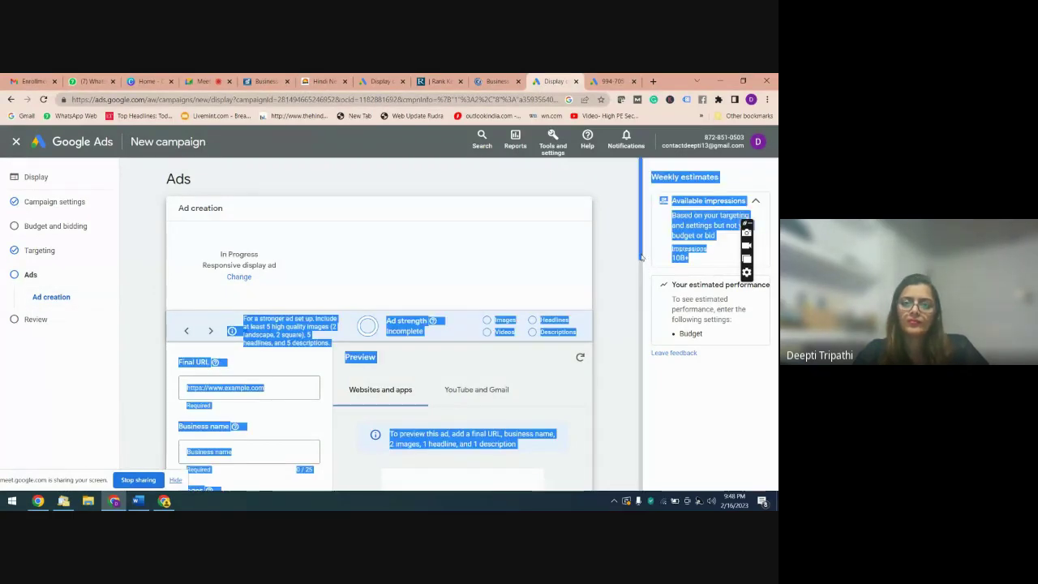
pyautogui.click(617, 248)
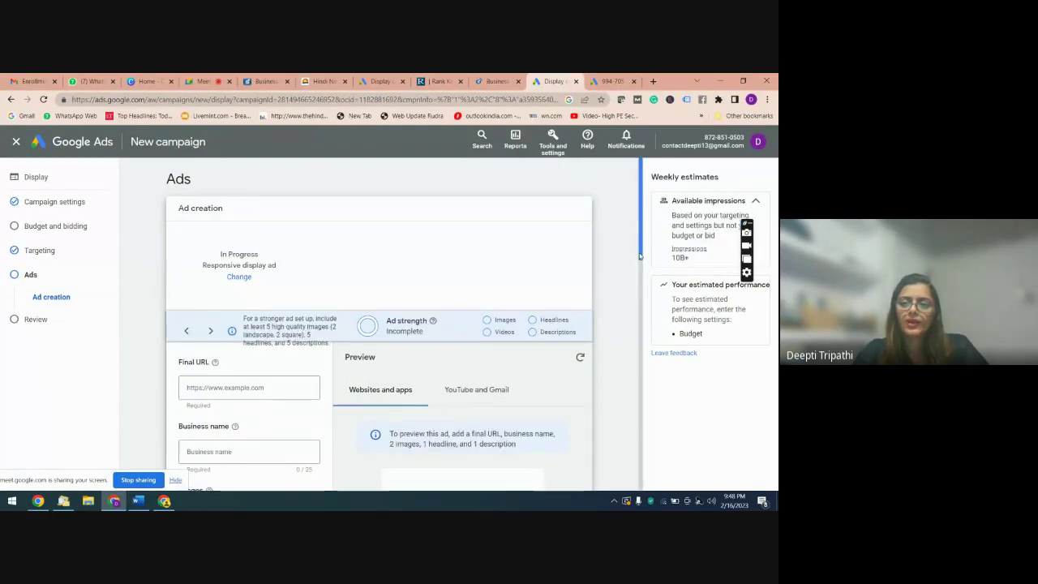
# - Examine the responsive display ad form, from final URL, business name, images, logos and videos down to headlines, descriptions and additional options
pyautogui.moveTo(641, 254); pyautogui.dragTo(641, 270)
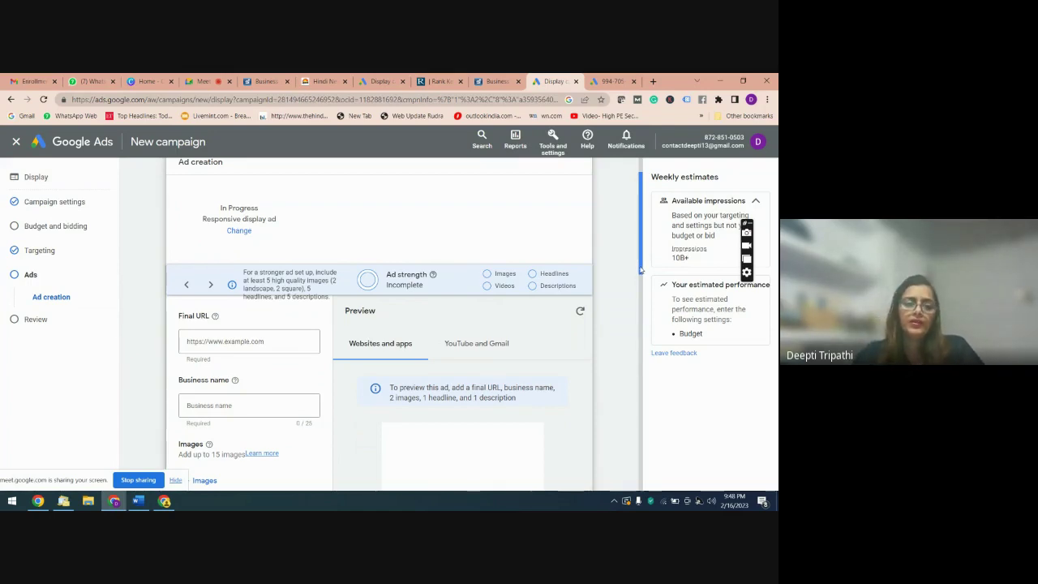
pyautogui.moveTo(641, 270); pyautogui.dragTo(641, 294)
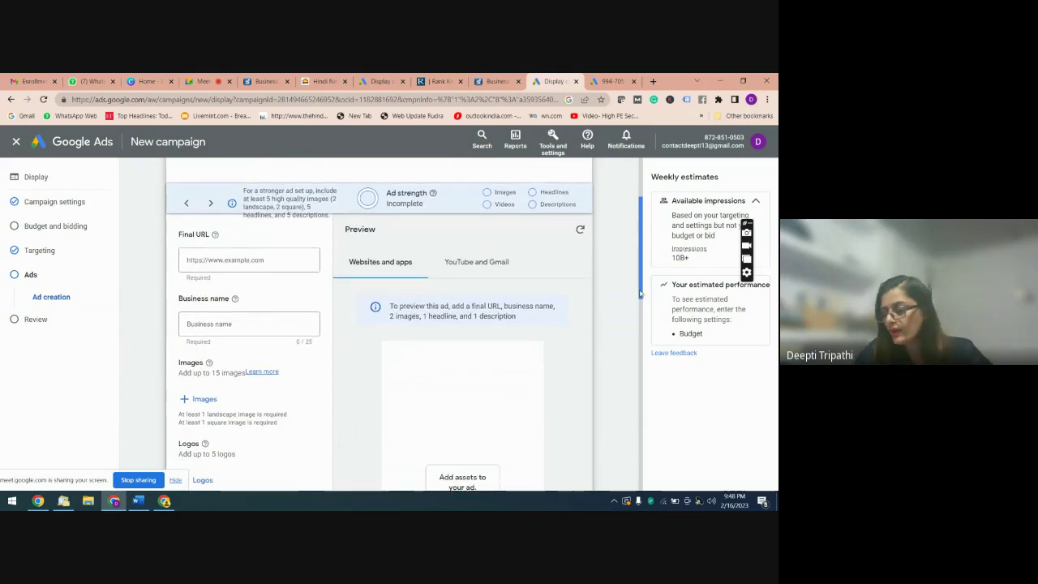
pyautogui.moveTo(640, 293); pyautogui.dragTo(641, 293)
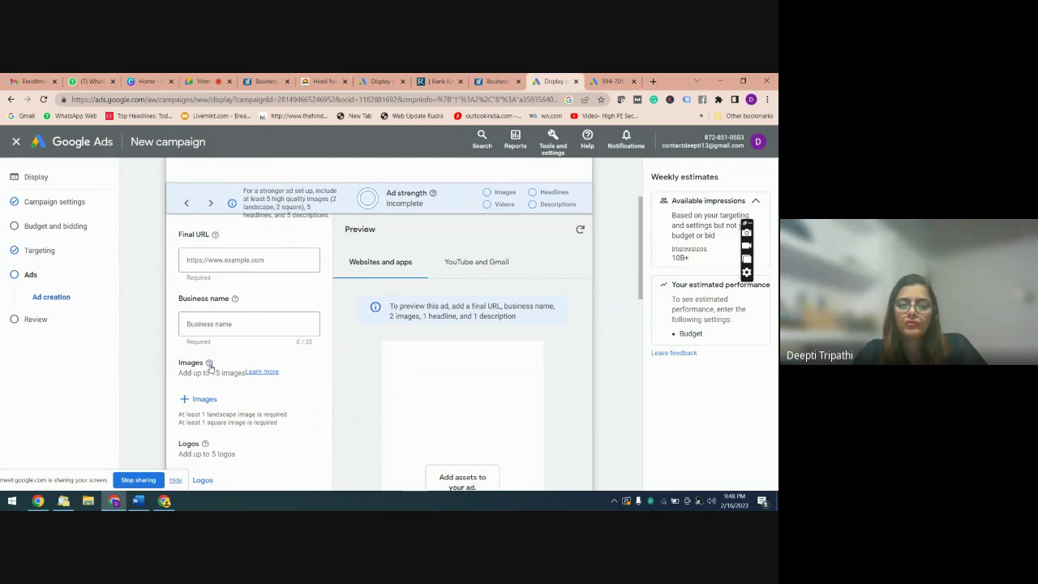
pyautogui.moveTo(209, 364)
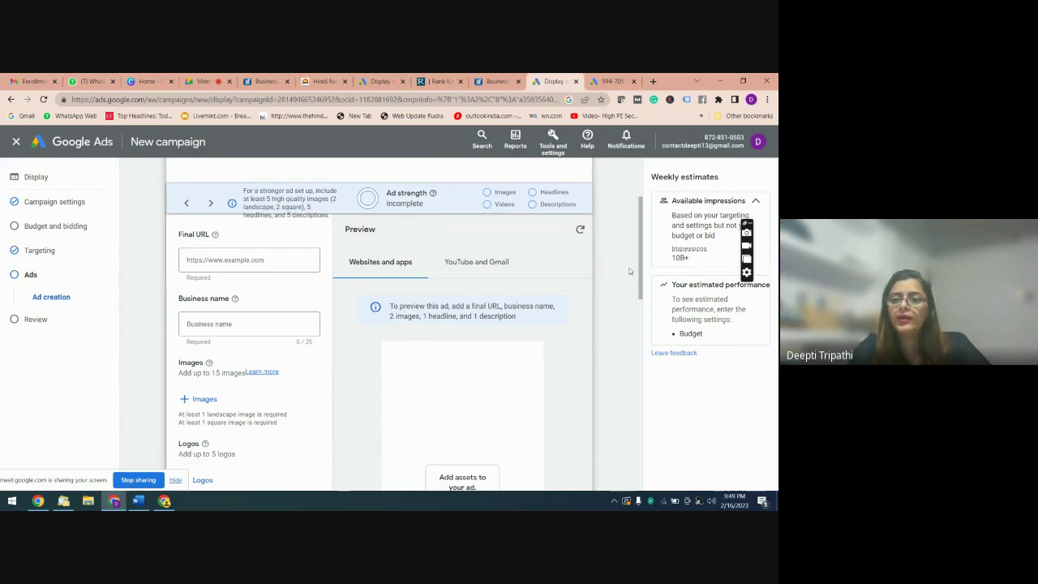
pyautogui.moveTo(640, 272); pyautogui.dragTo(639, 304)
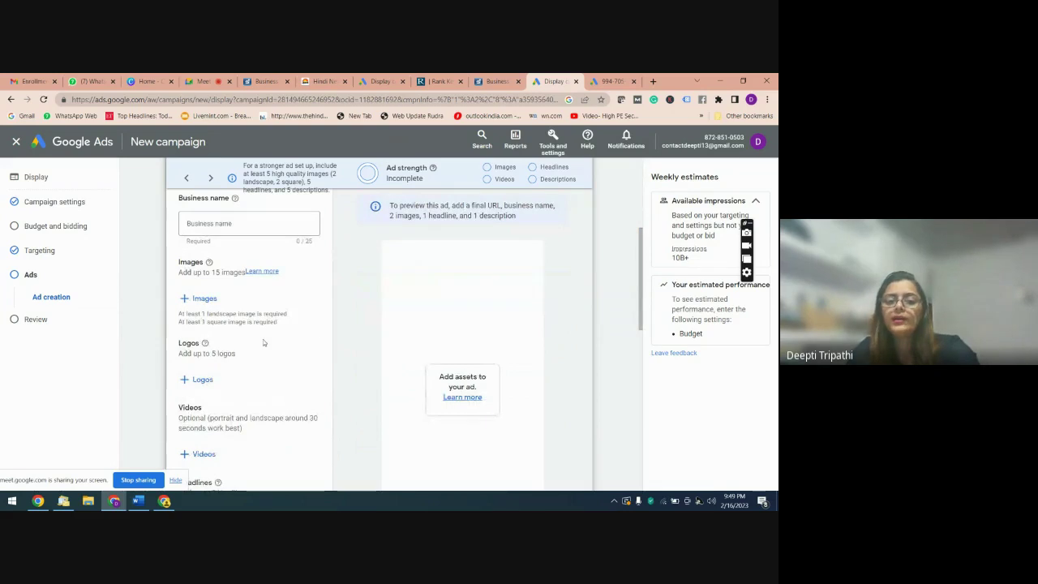
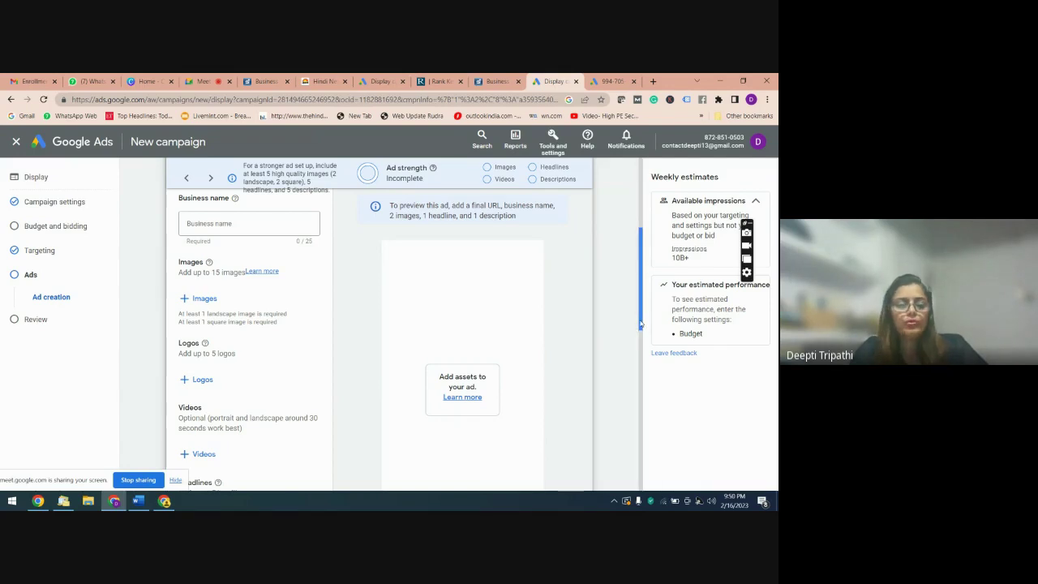
pyautogui.moveTo(640, 323); pyautogui.dragTo(641, 438)
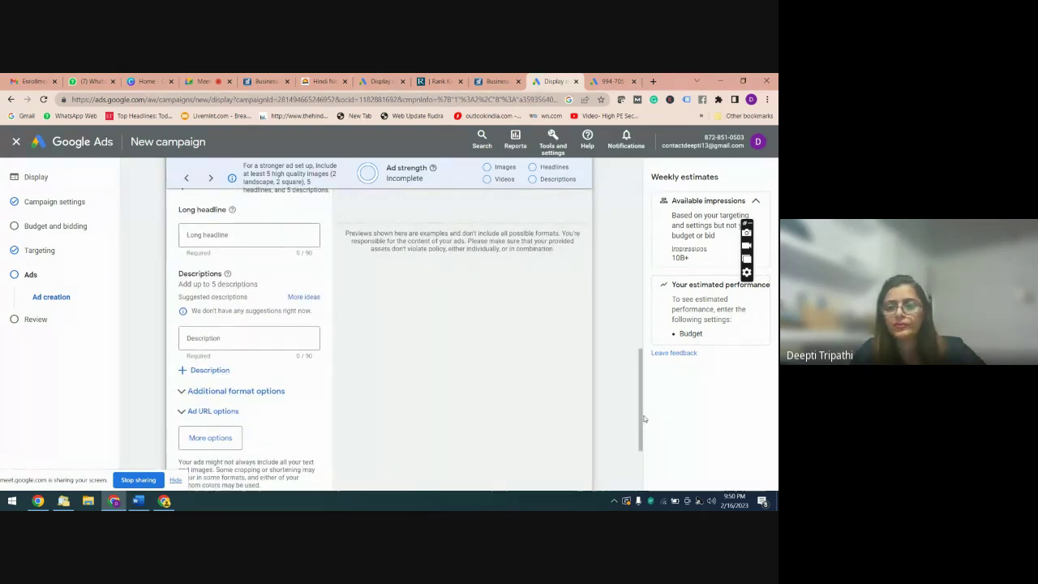
pyautogui.scroll(-2, 642, 434)
pyautogui.scroll(-2, 643, 430)
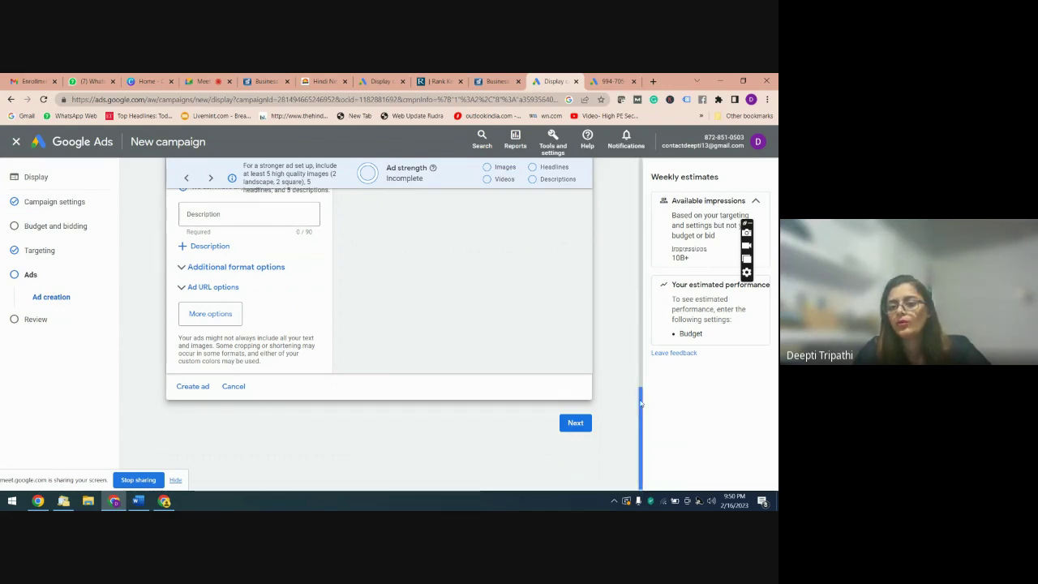
pyautogui.moveTo(642, 405); pyautogui.dragTo(637, 243)
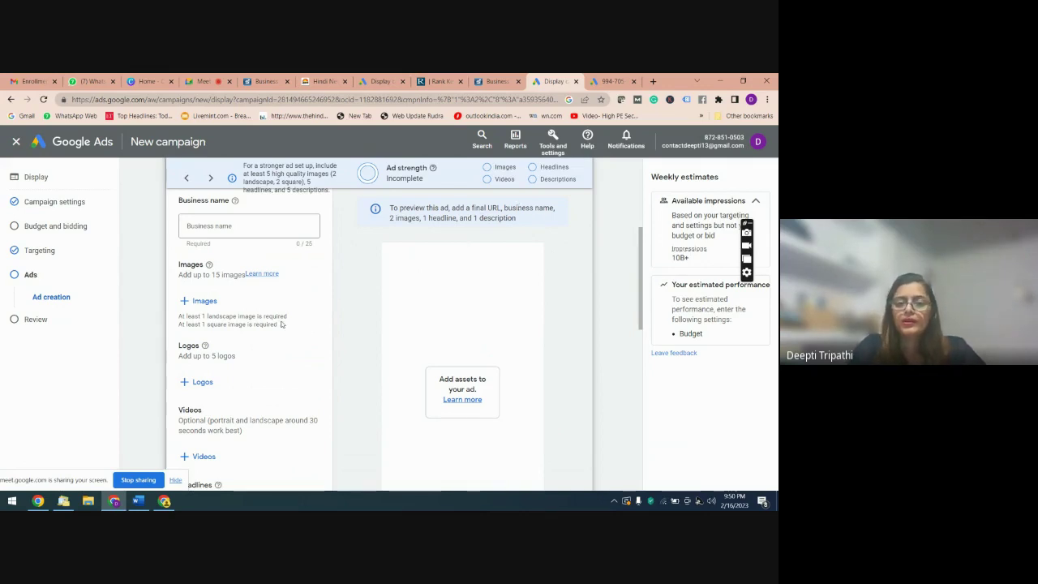
pyautogui.moveTo(637, 270); pyautogui.dragTo(649, 427)
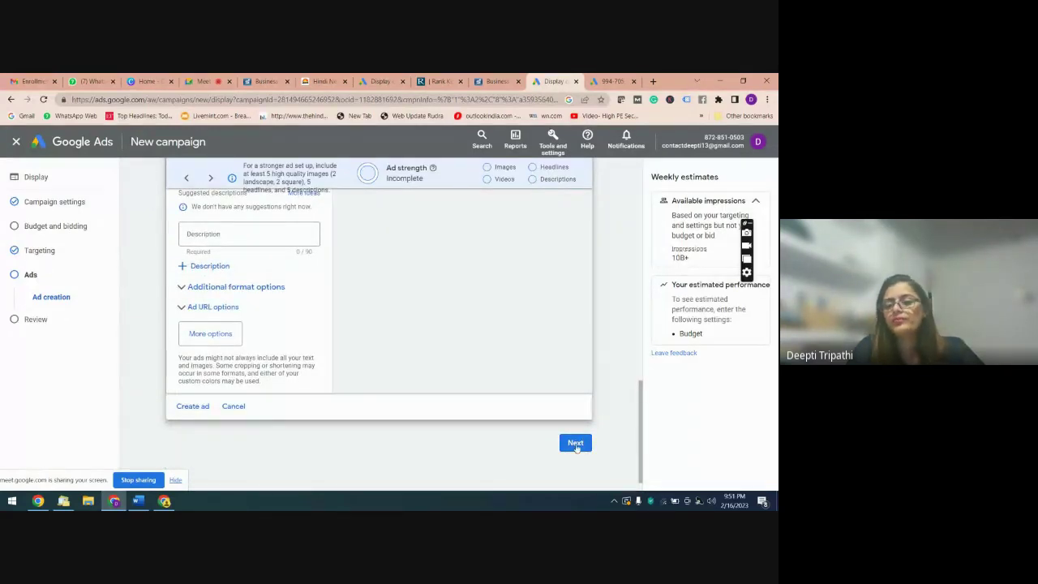
pyautogui.moveTo(646, 430); pyautogui.dragTo(649, 213)
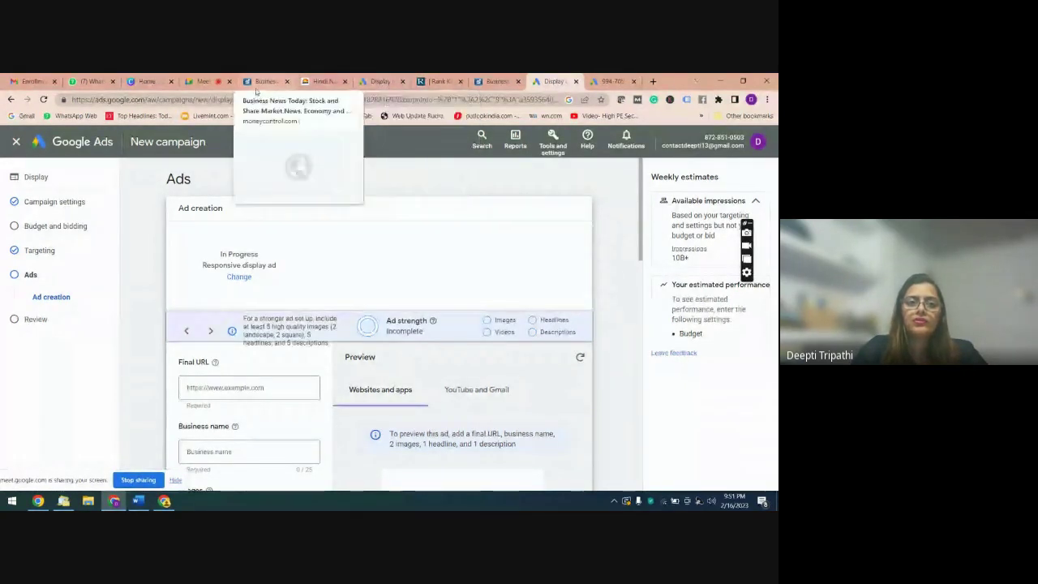
# - Switch to the Google Meet call and request to leave it
pyautogui.click(202, 82)
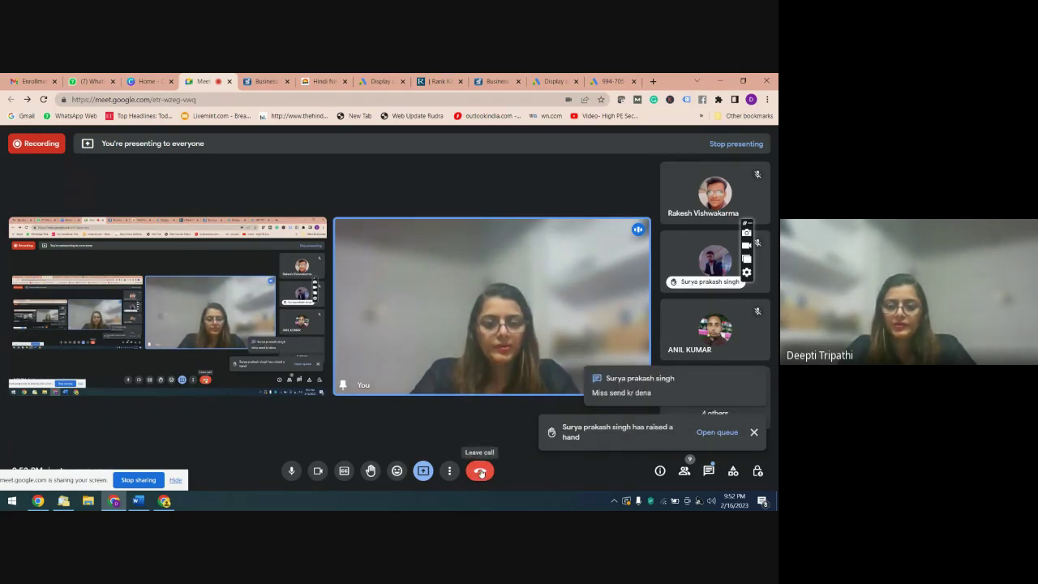
pyautogui.click(480, 472)
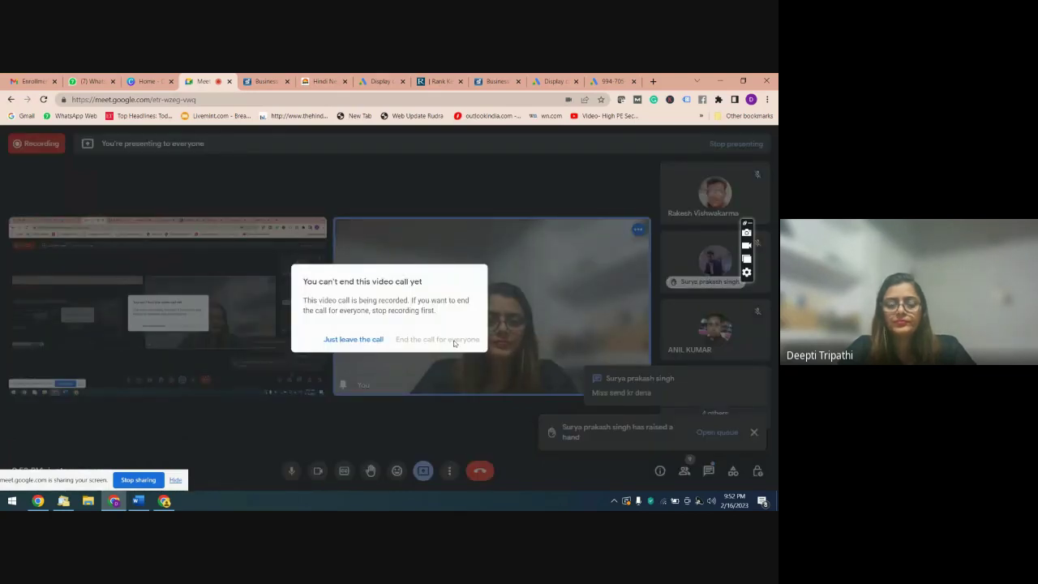